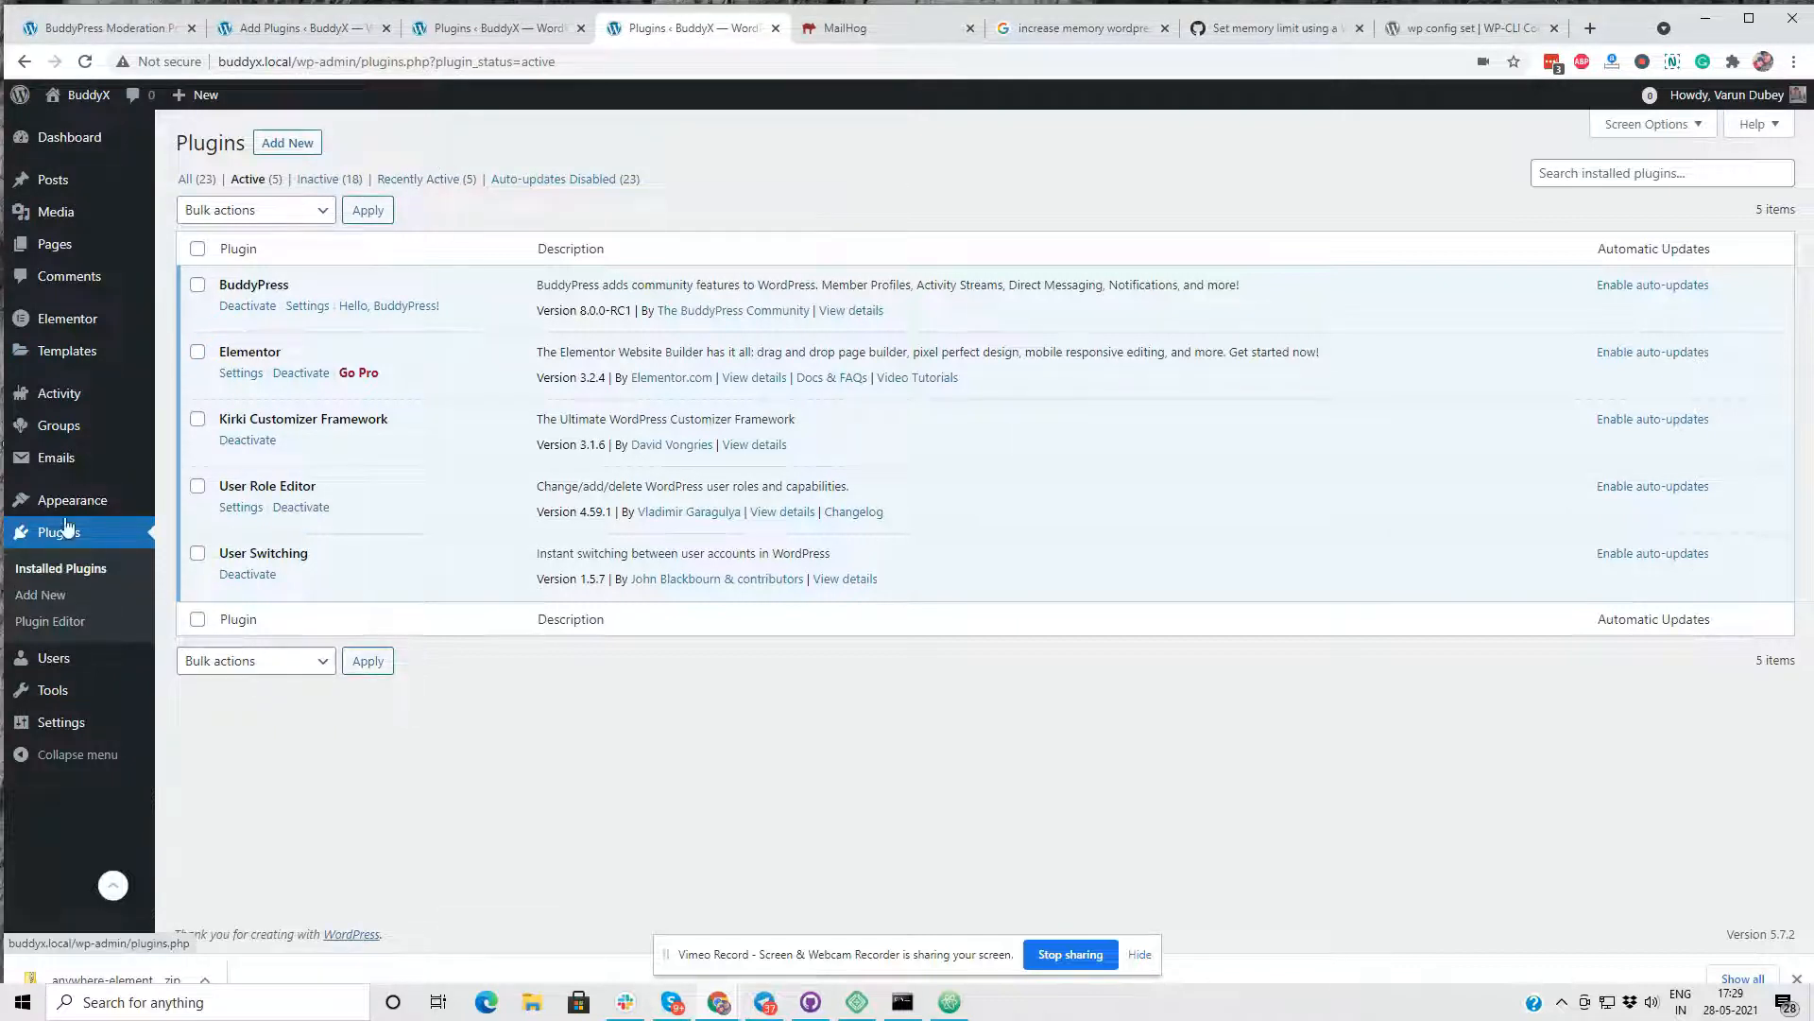
- Open the full list of installed plugins and activate BuddyPress Moderation Pro
{"action": "left_click", "coordinate": [79, 580]}
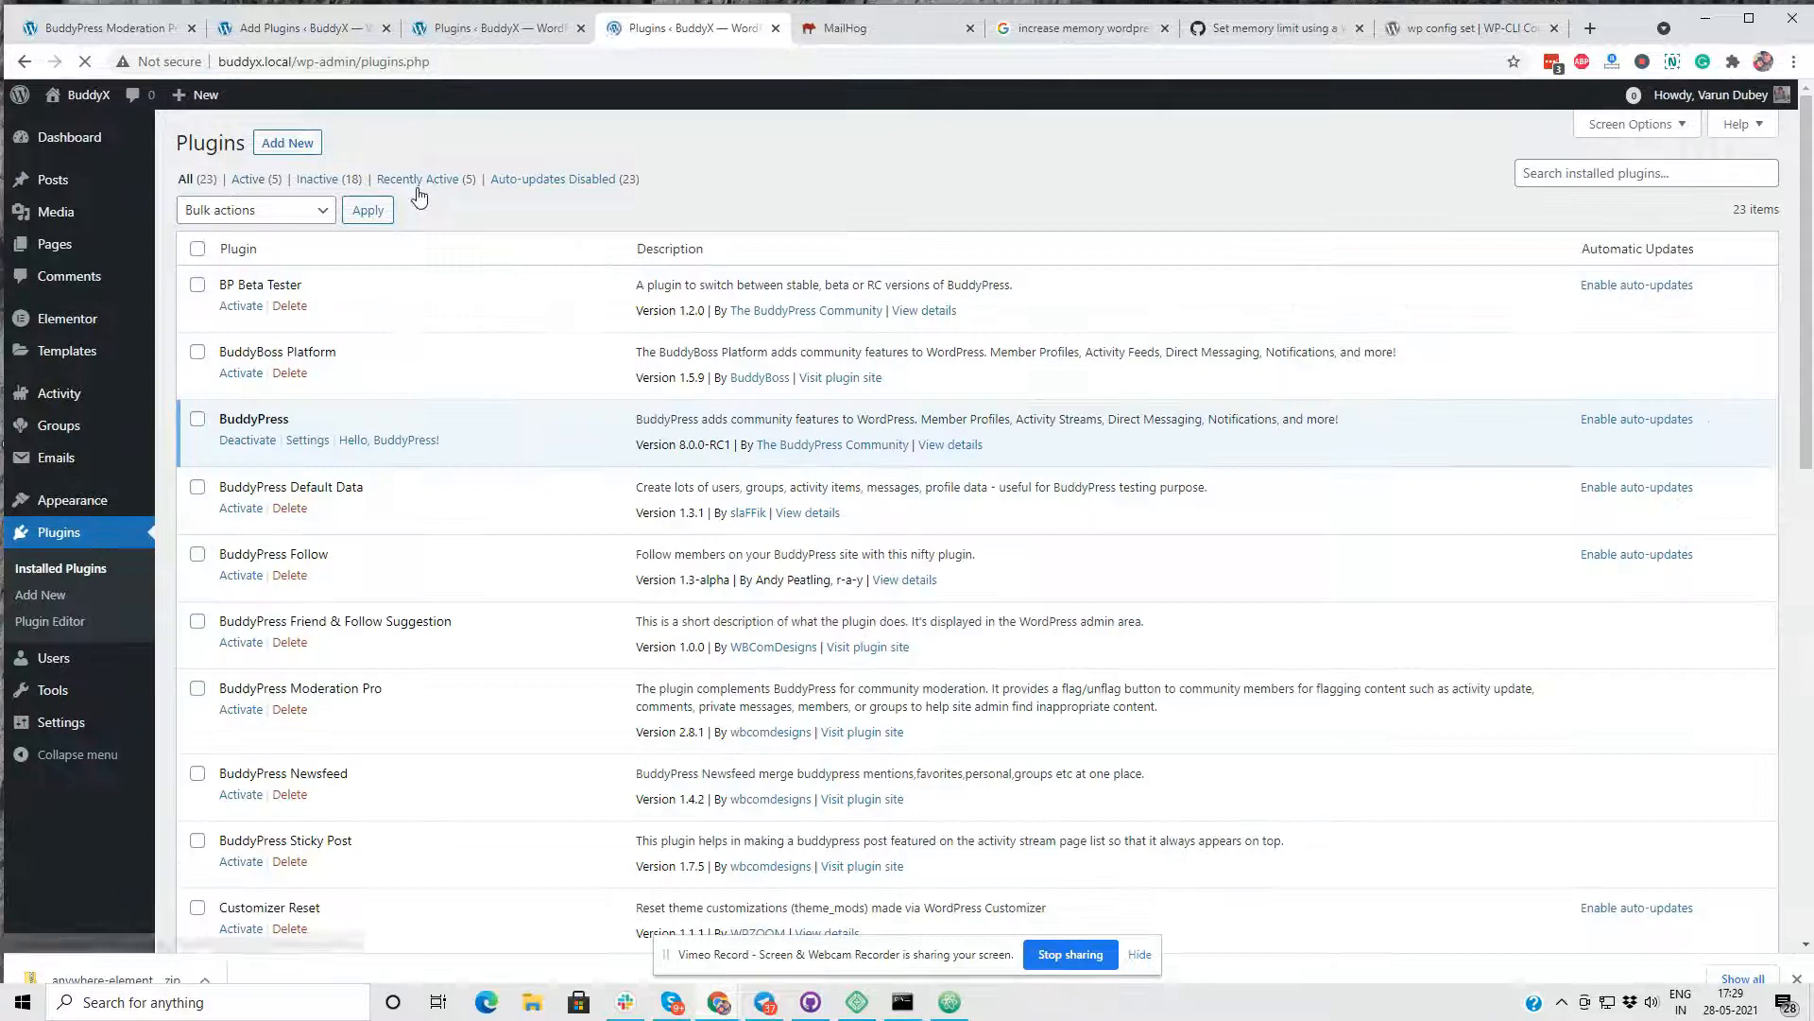
{"action": "left_click", "coordinate": [241, 709]}
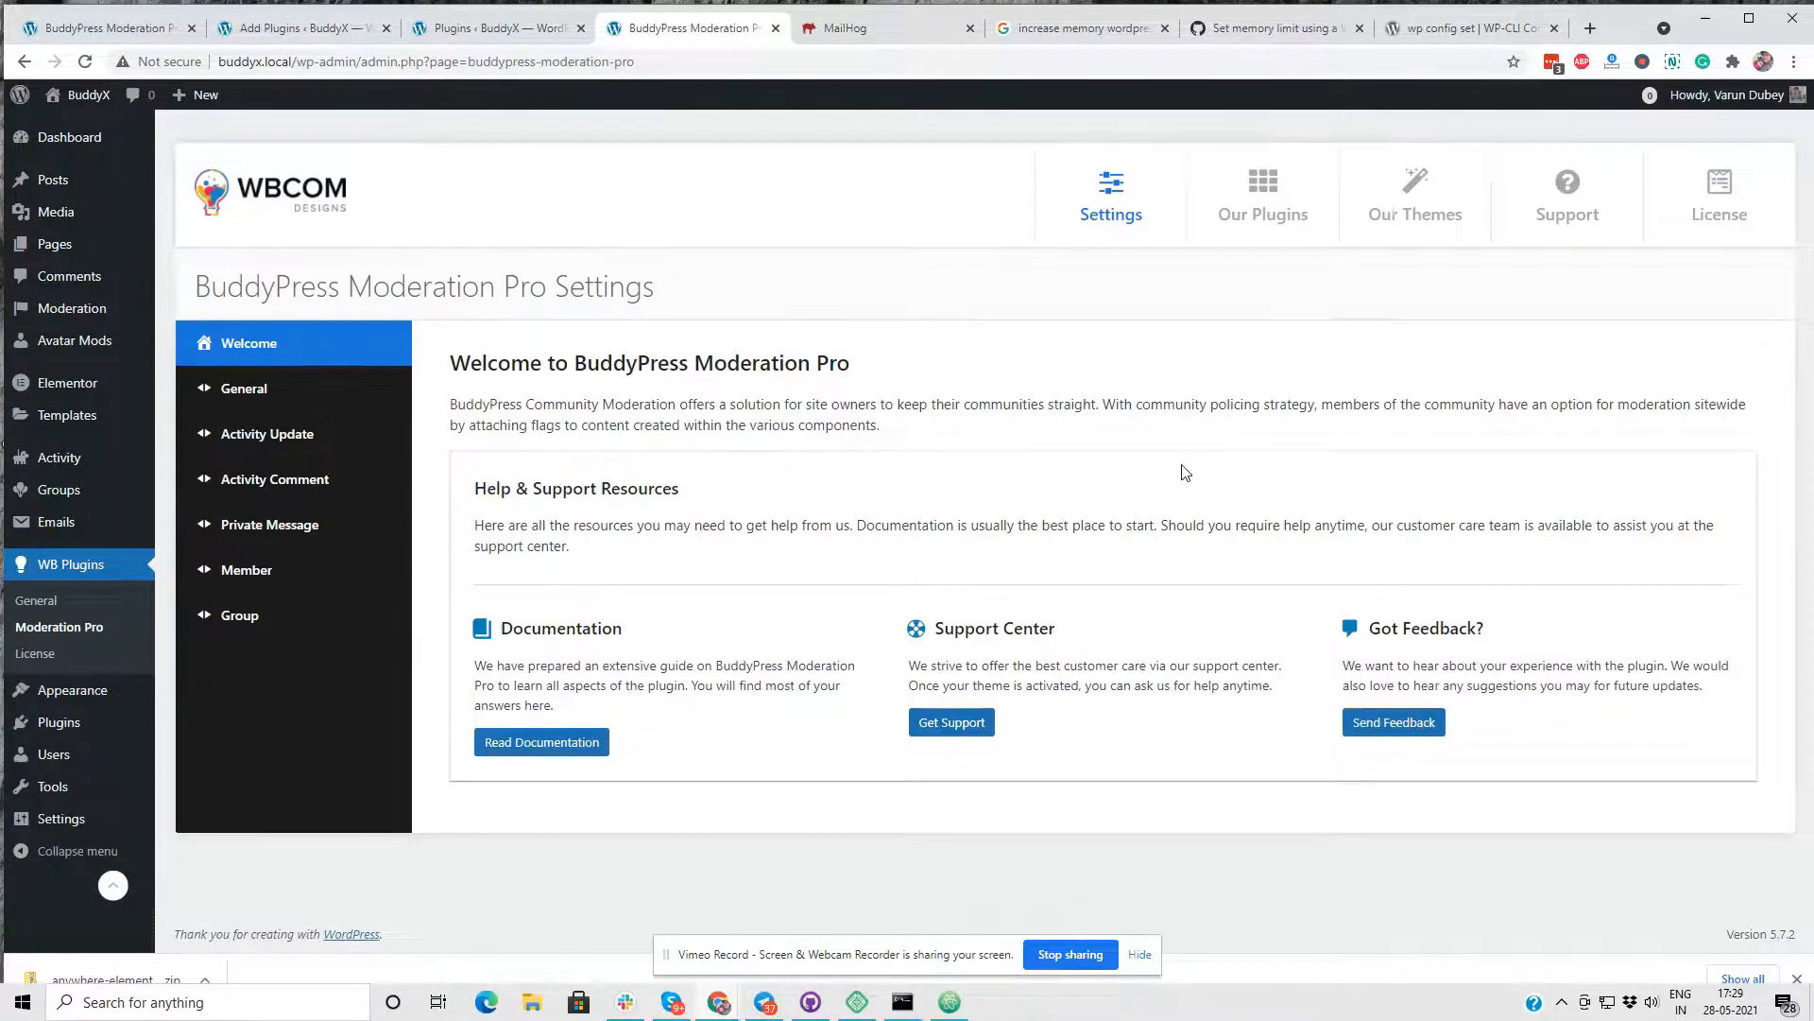
- In the General moderation settings, allow moderator user roles to moderate content and save the changes
{"action": "left_click", "coordinate": [283, 391]}
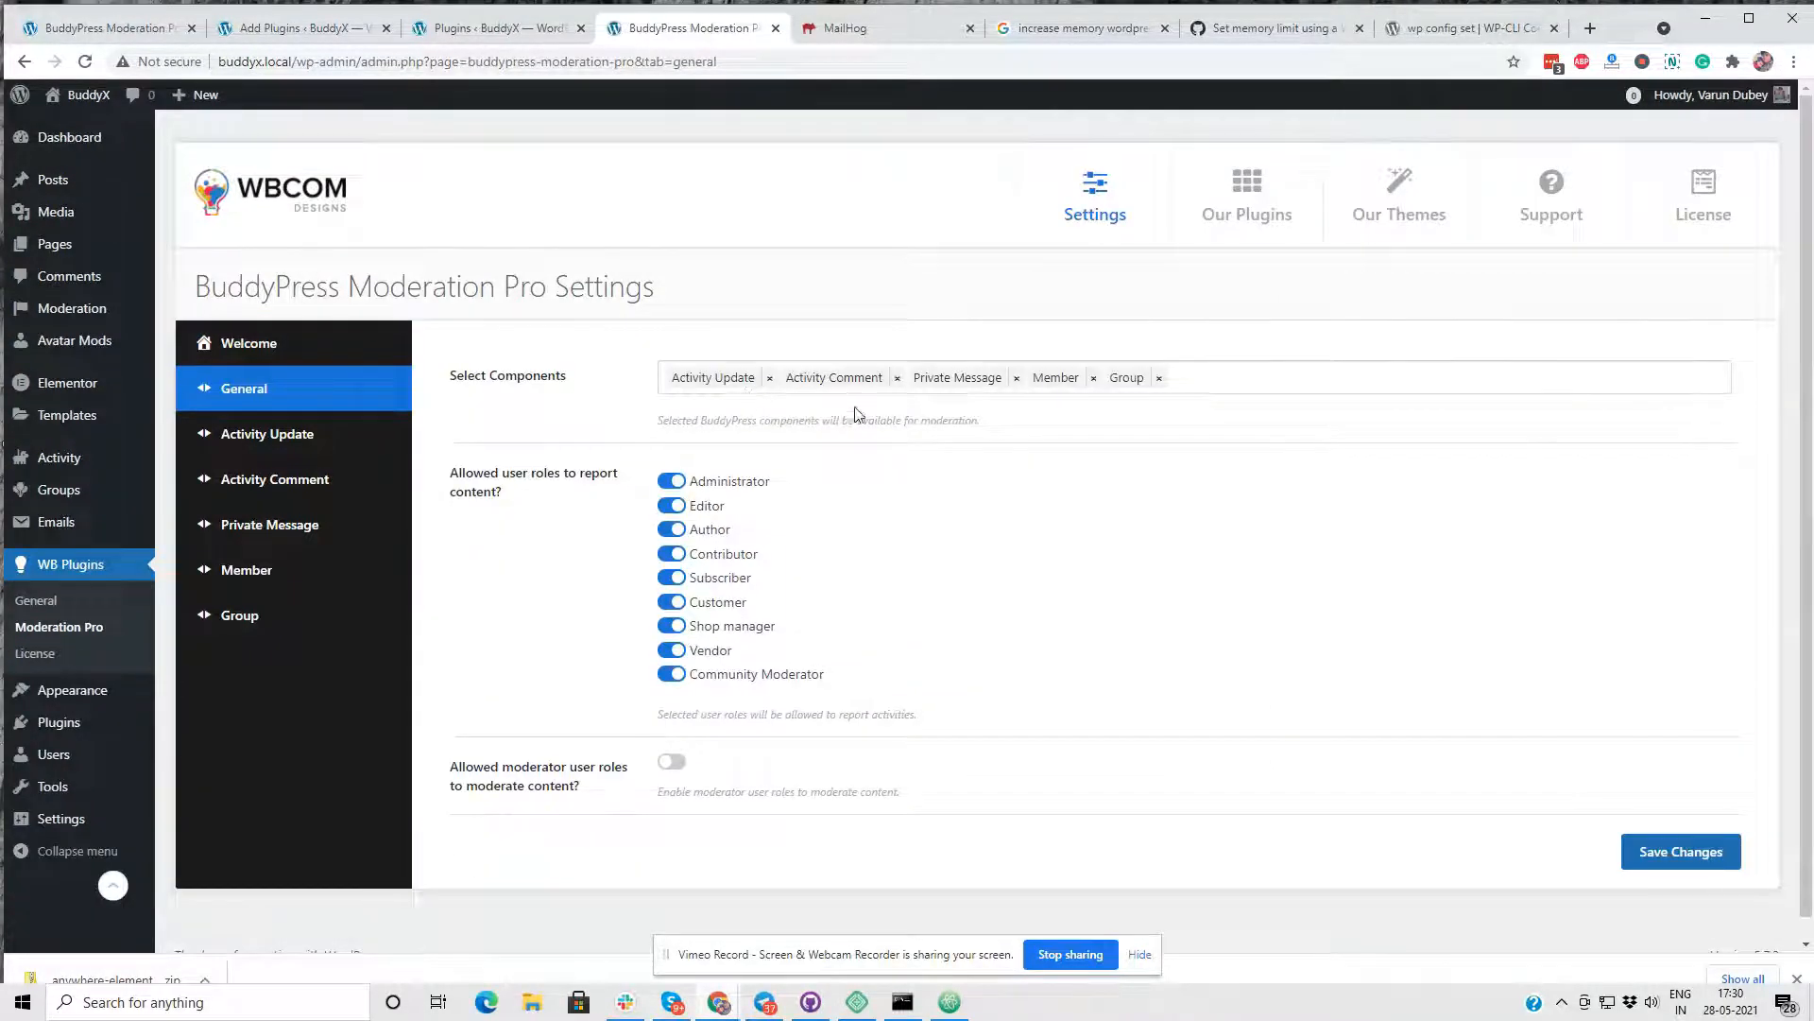
{"action": "scroll", "coordinate": [128, 721], "scroll_direction": "down", "scroll_amount": 1}
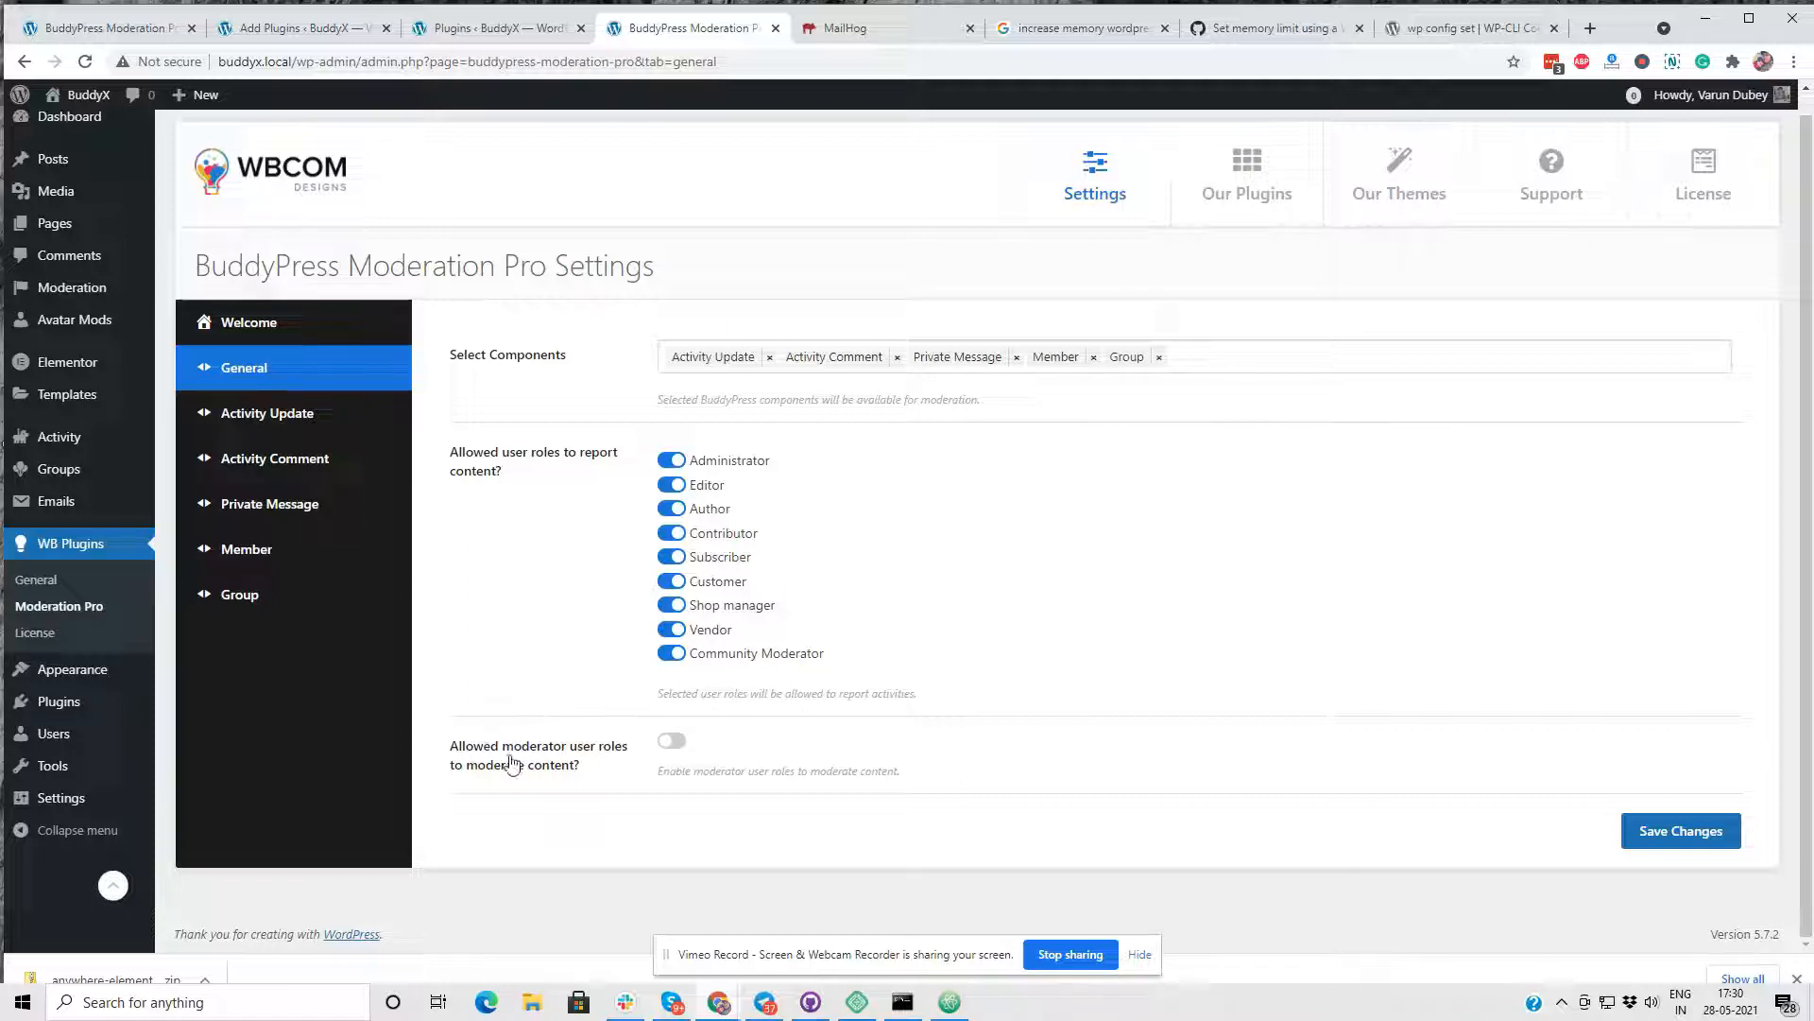
{"action": "left_click", "coordinate": [672, 741]}
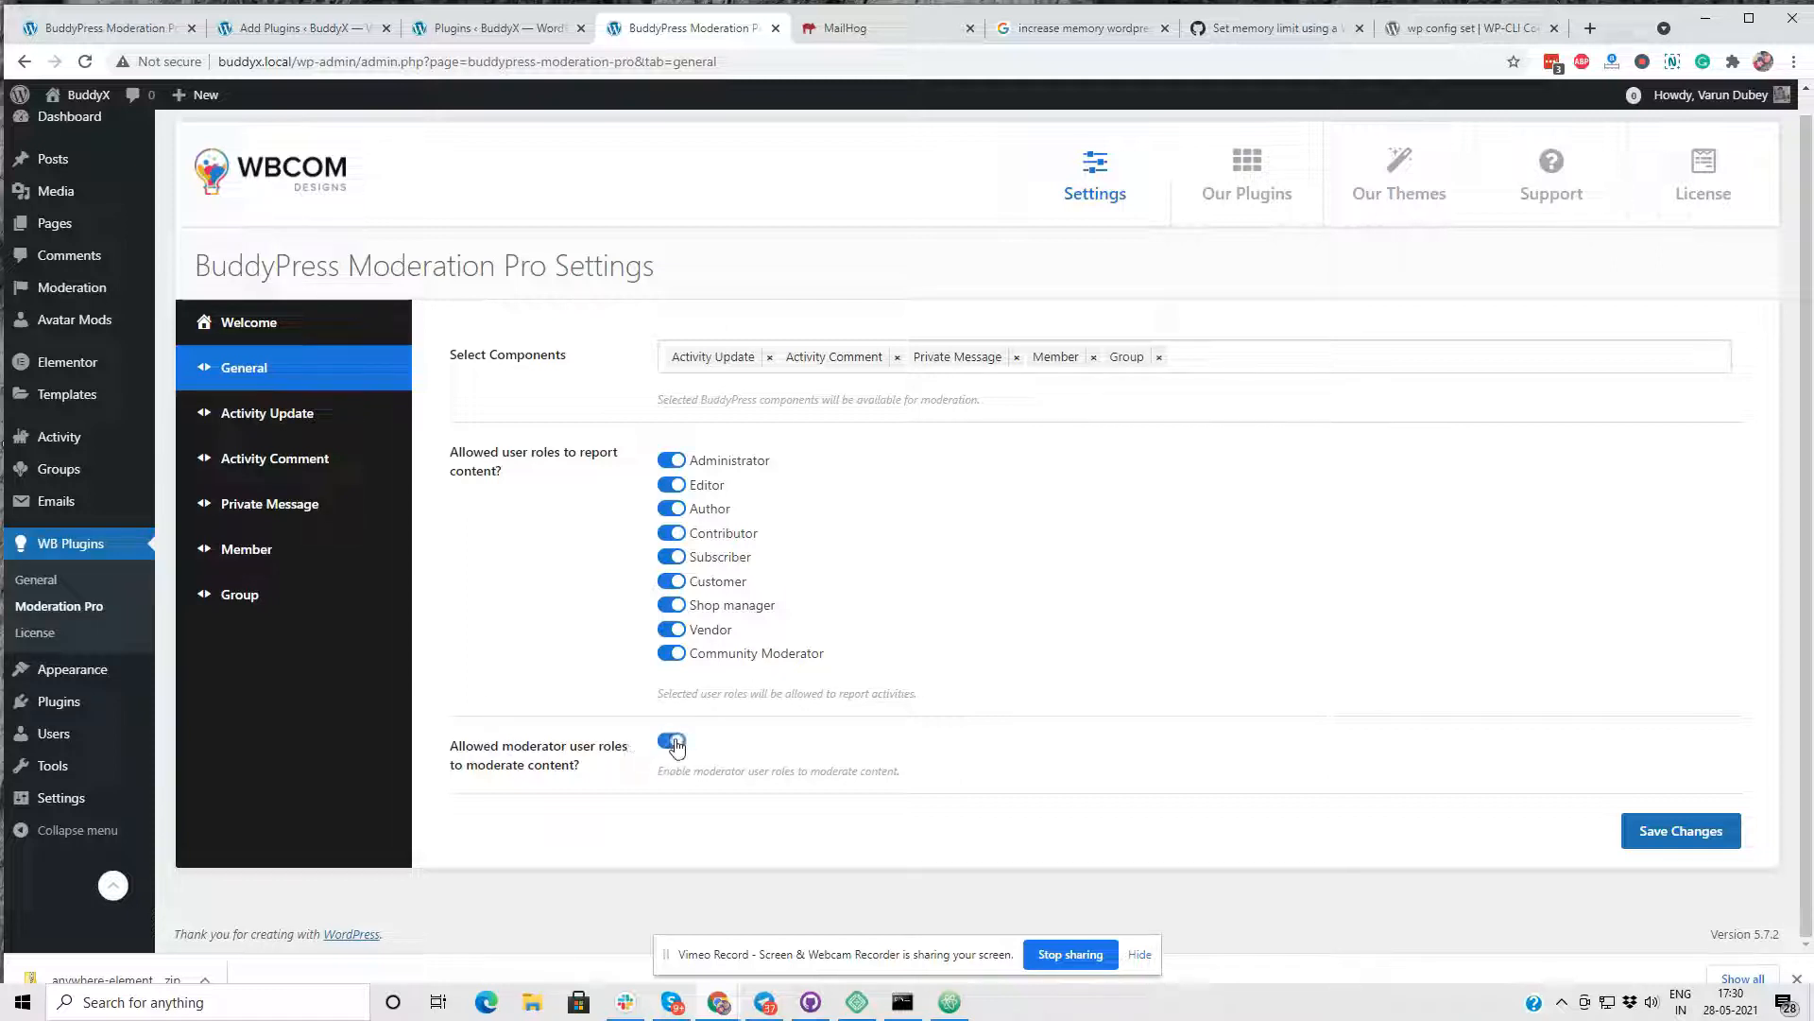
{"action": "left_click", "coordinate": [1689, 822]}
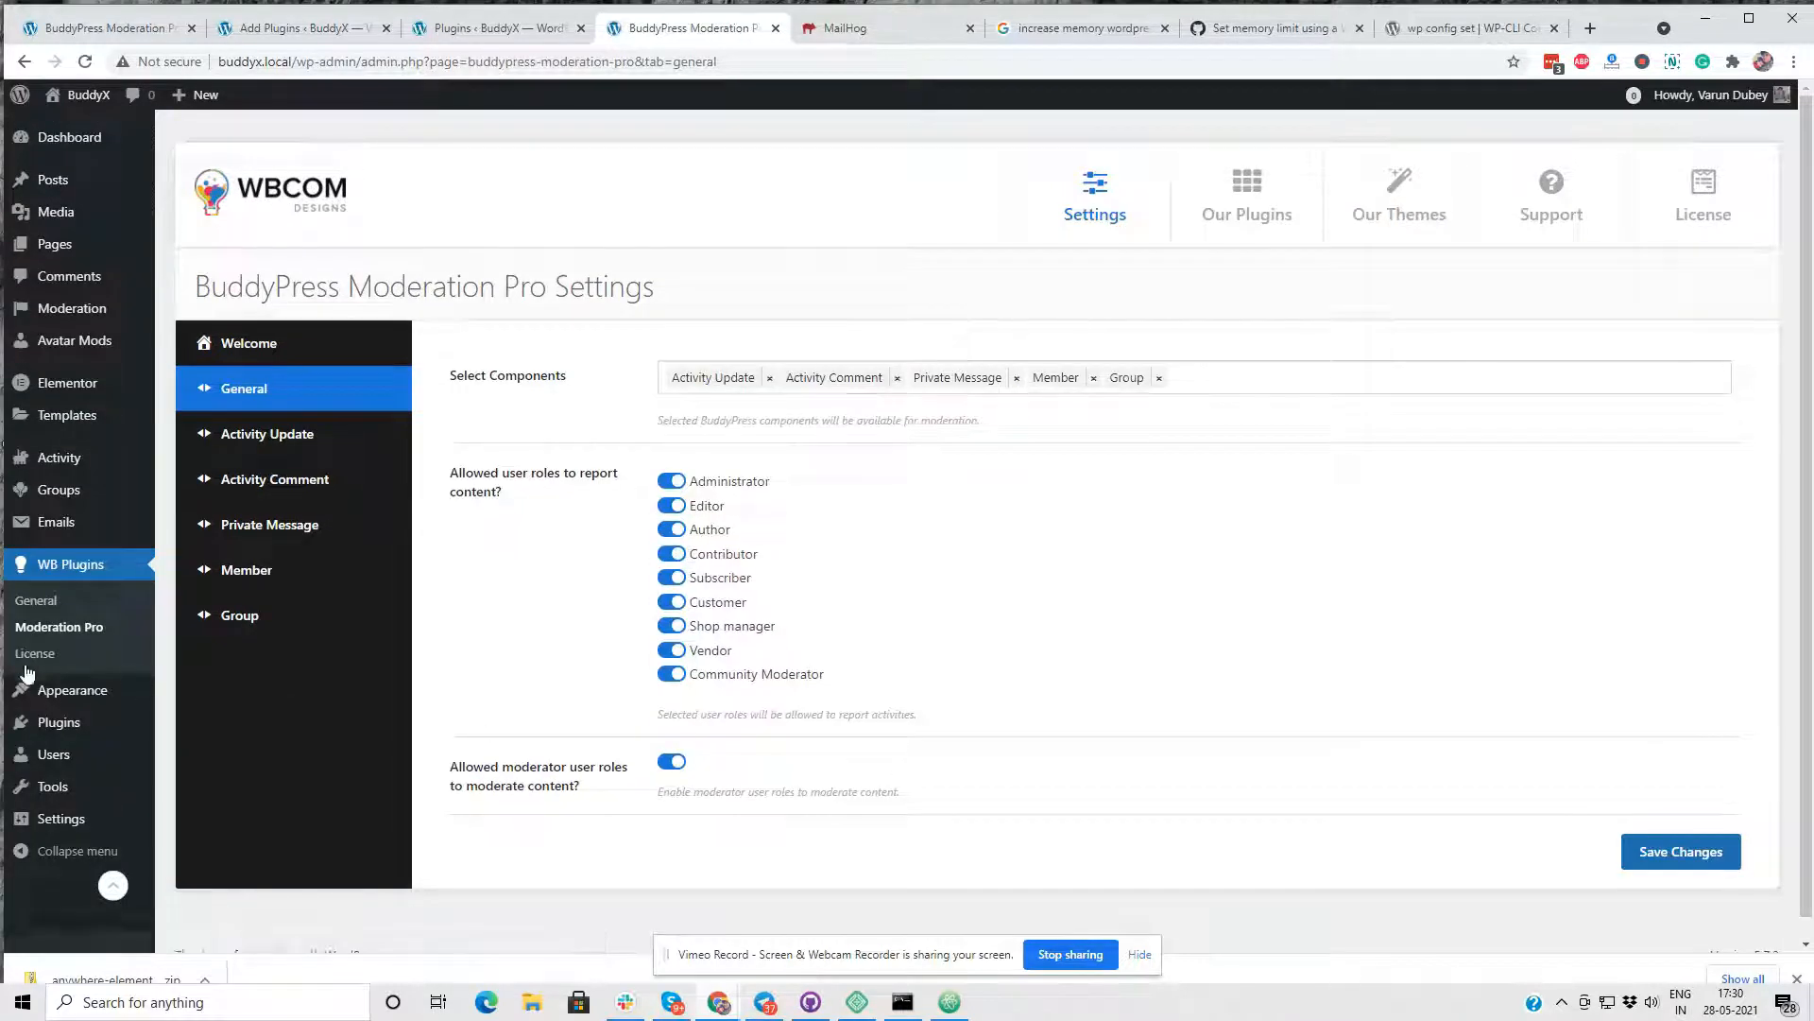
- Open the site's user list and filter it to the Community Moderator role
{"action": "left_click", "coordinate": [190, 699]}
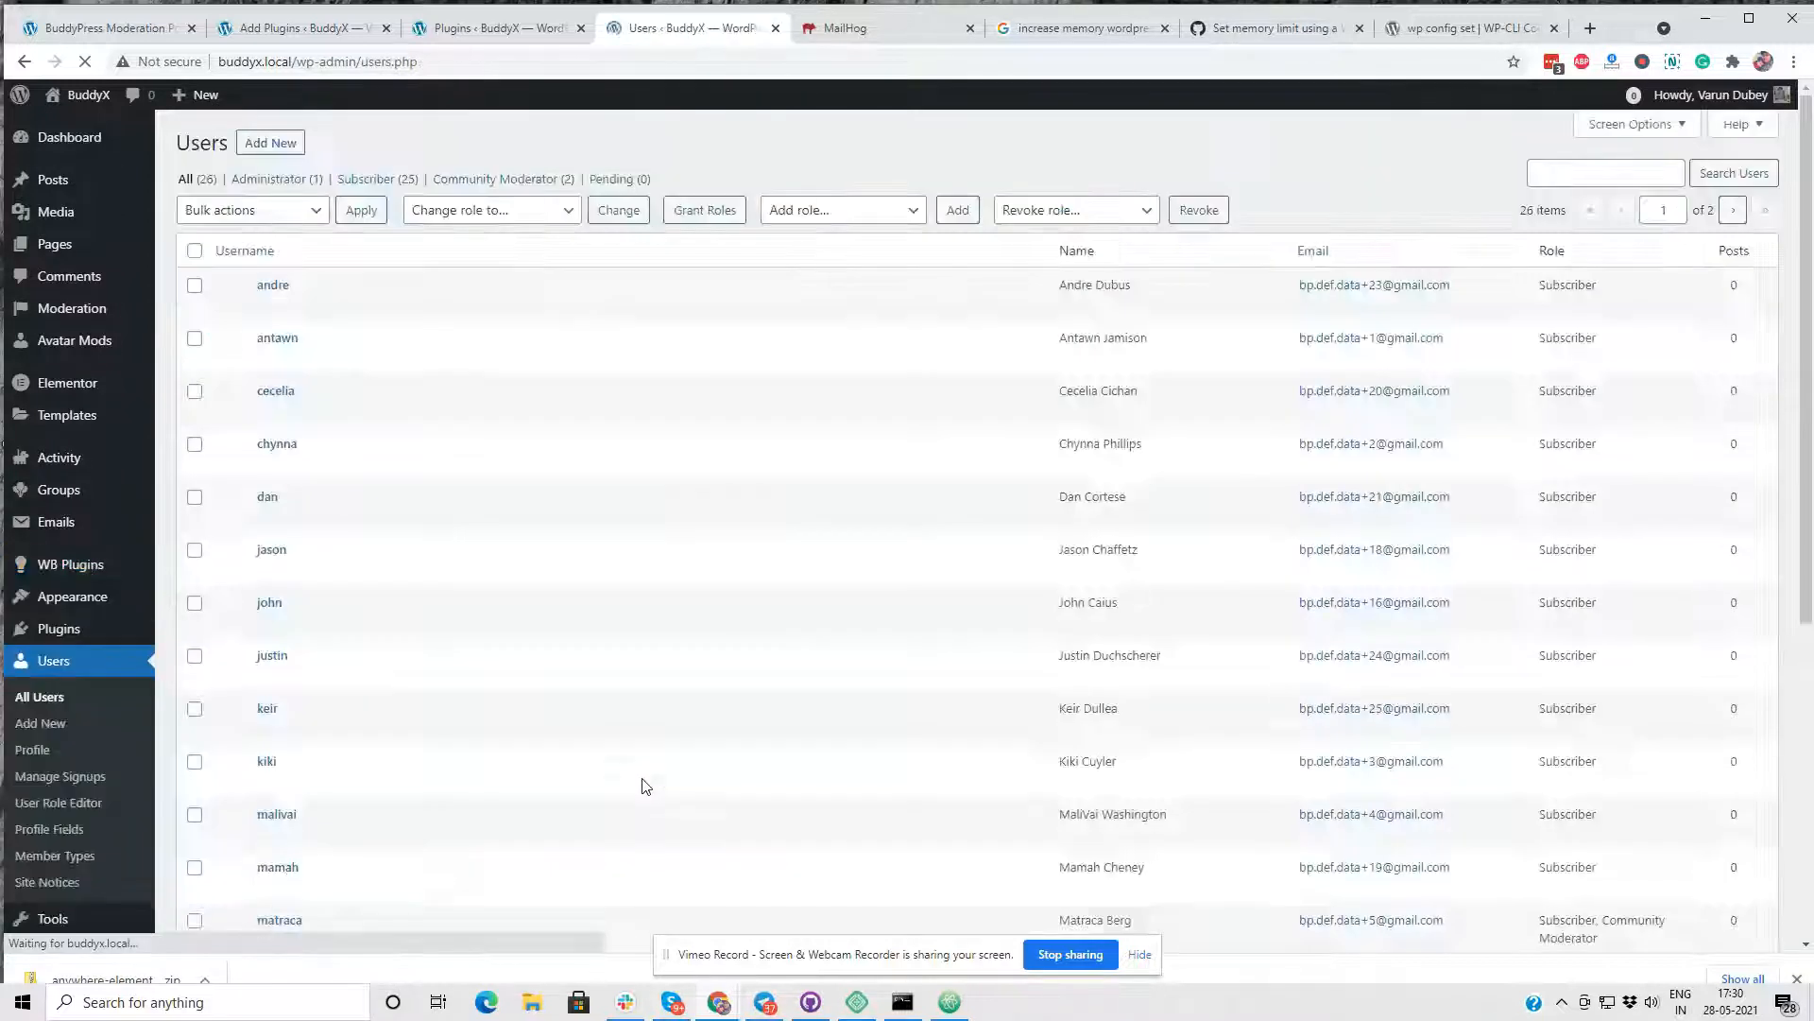
{"action": "left_click", "coordinate": [530, 179]}
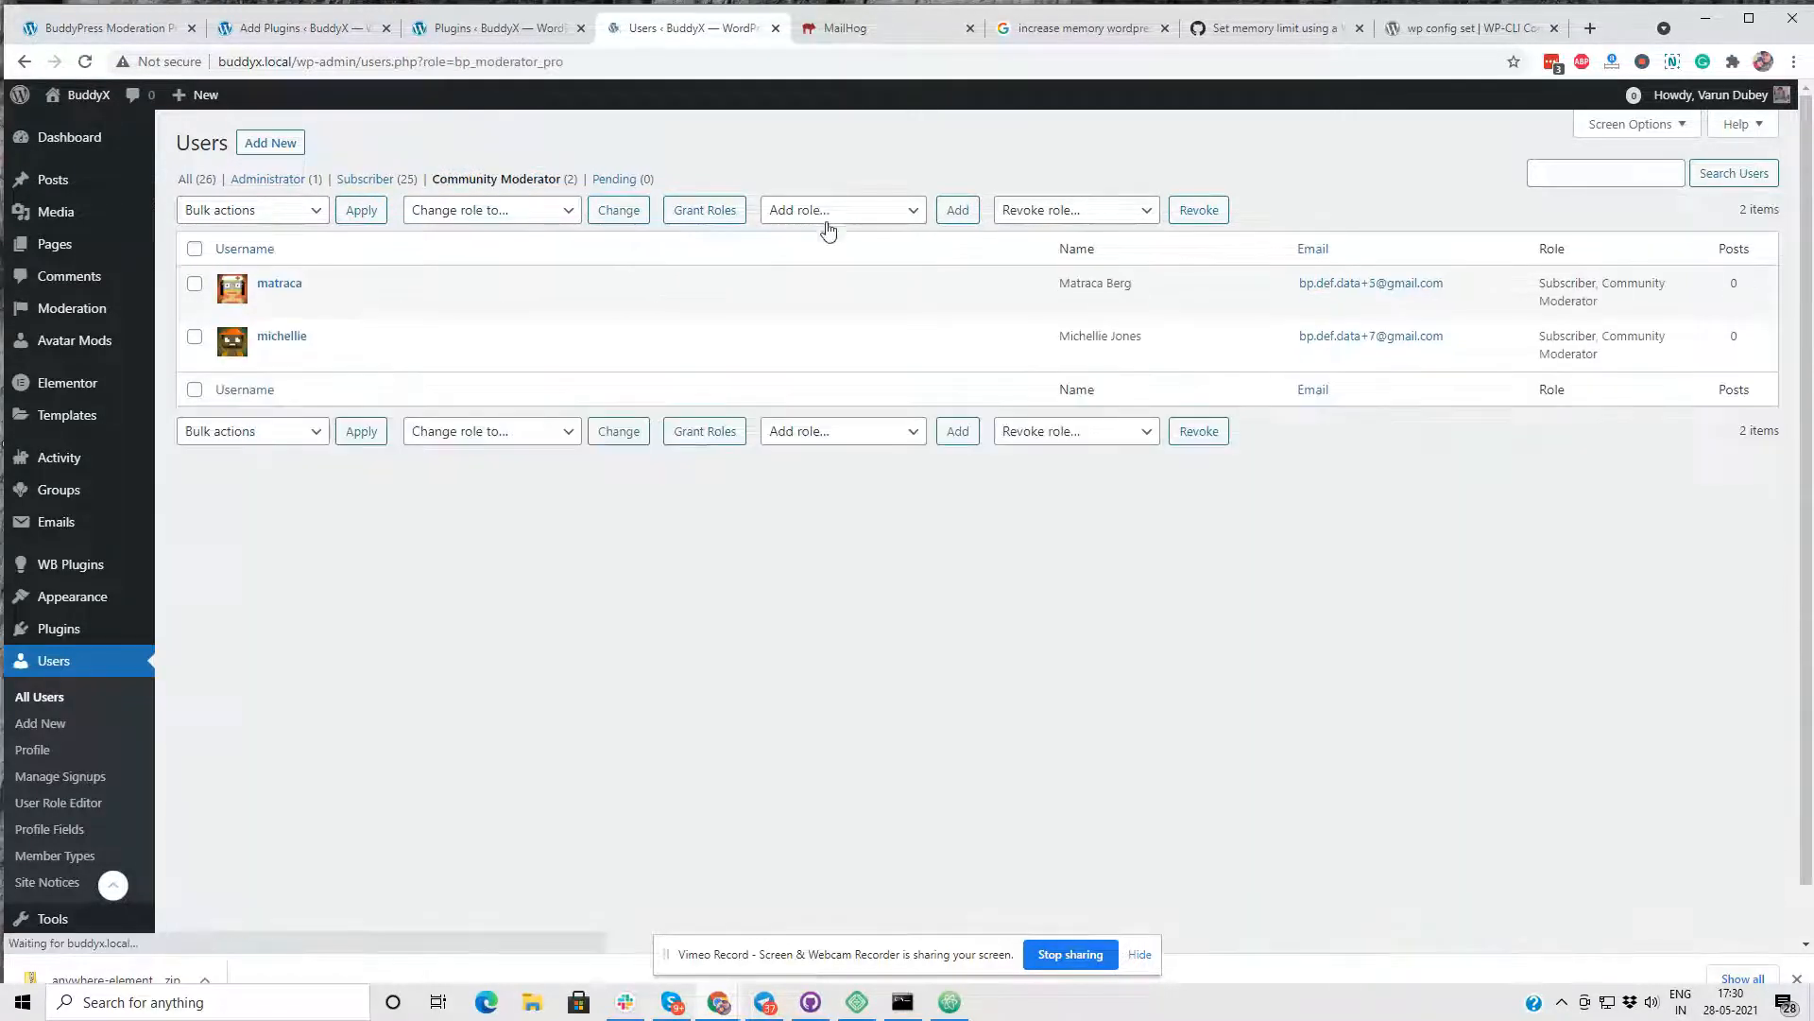
- List the Subscriber users in a separate browser tab and switch to the first listed subscriber's account
{"action": "left_click", "coordinate": [369, 179], "text": "ctrl"}
{"action": "left_click", "coordinate": [798, 28]}
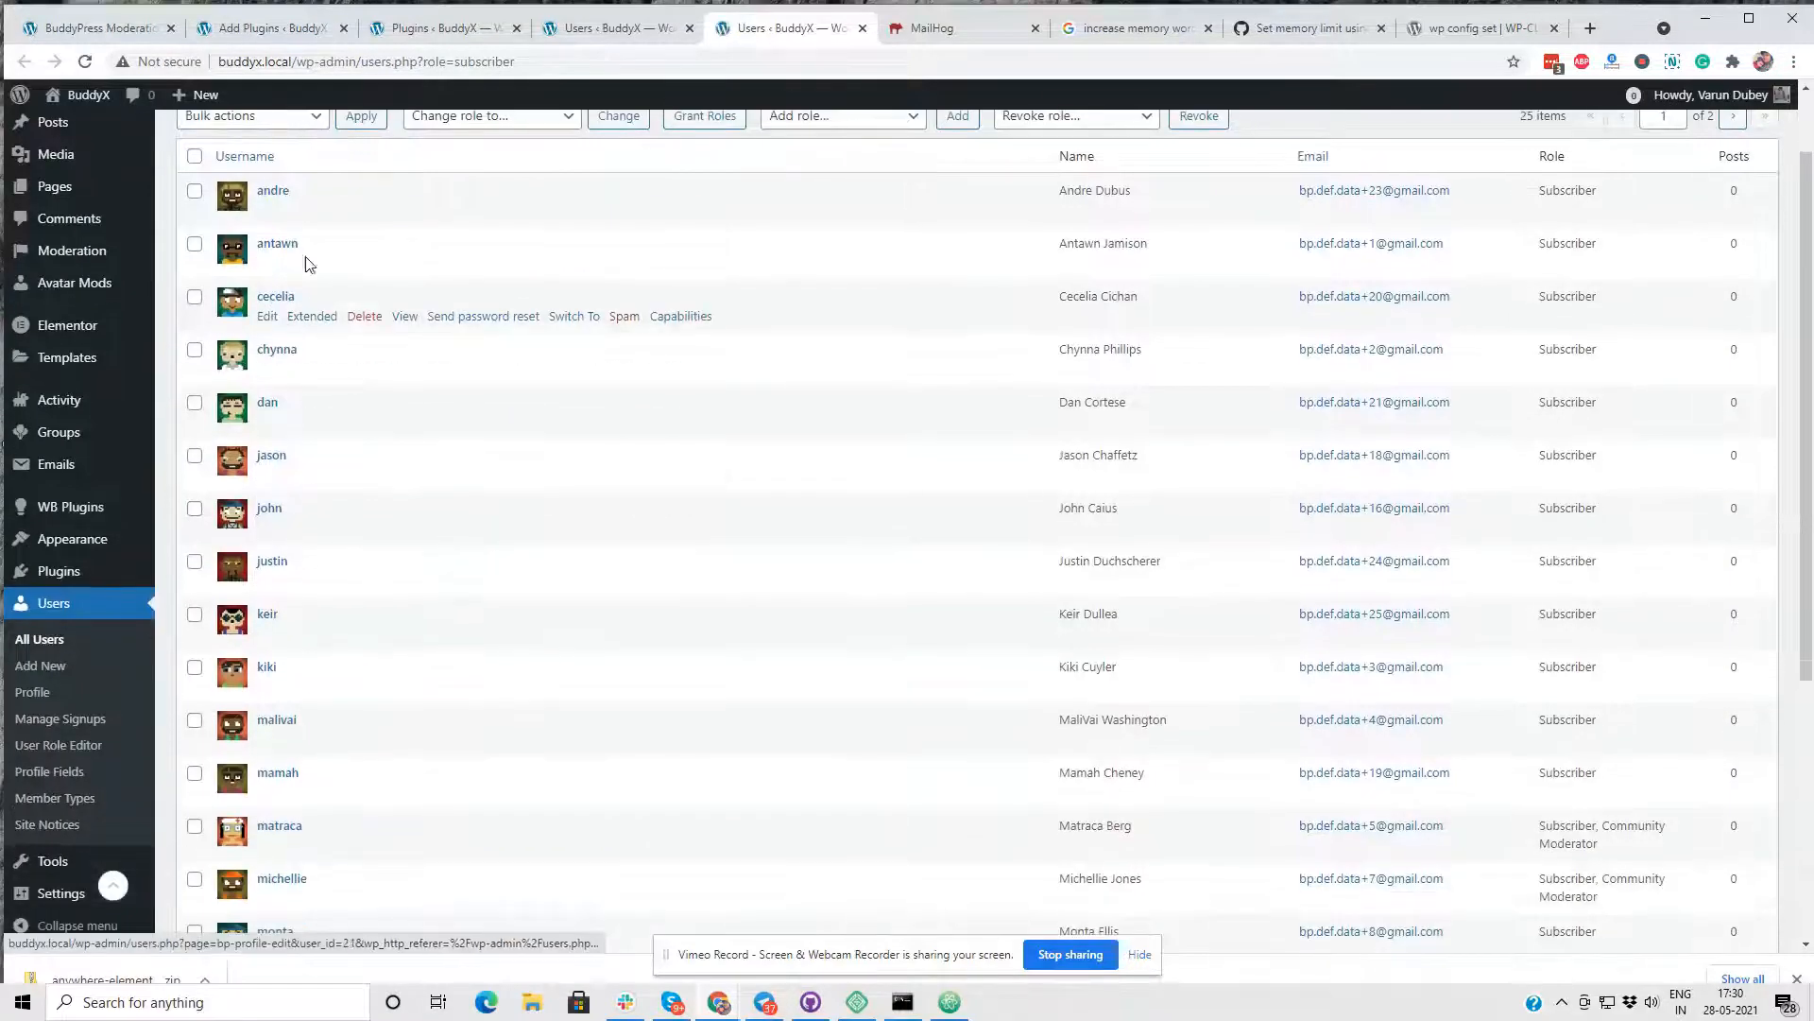
{"action": "mouse_move", "coordinate": [519, 220]}
{"action": "left_click", "coordinate": [576, 213]}
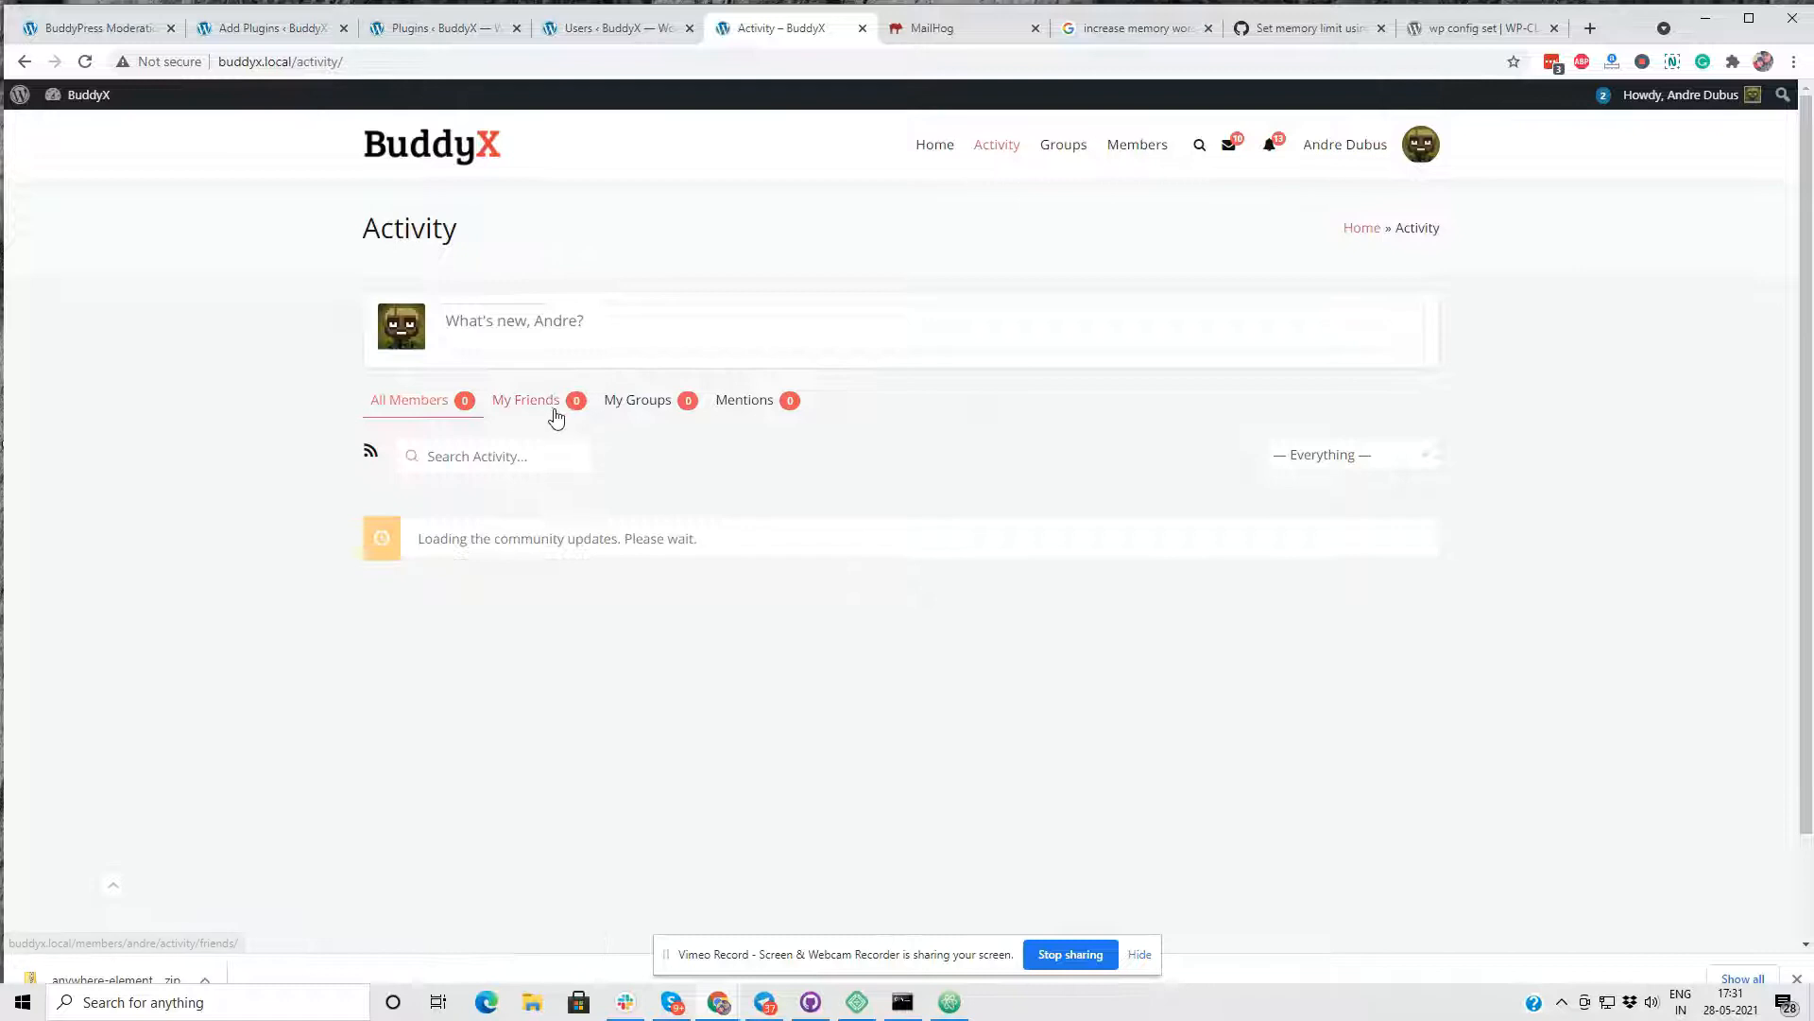
- Browse the community activity stream and open the flag report form for the update quoting Leon Trotsky
{"action": "scroll", "coordinate": [557, 419], "scroll_direction": "down", "scroll_amount": 3}
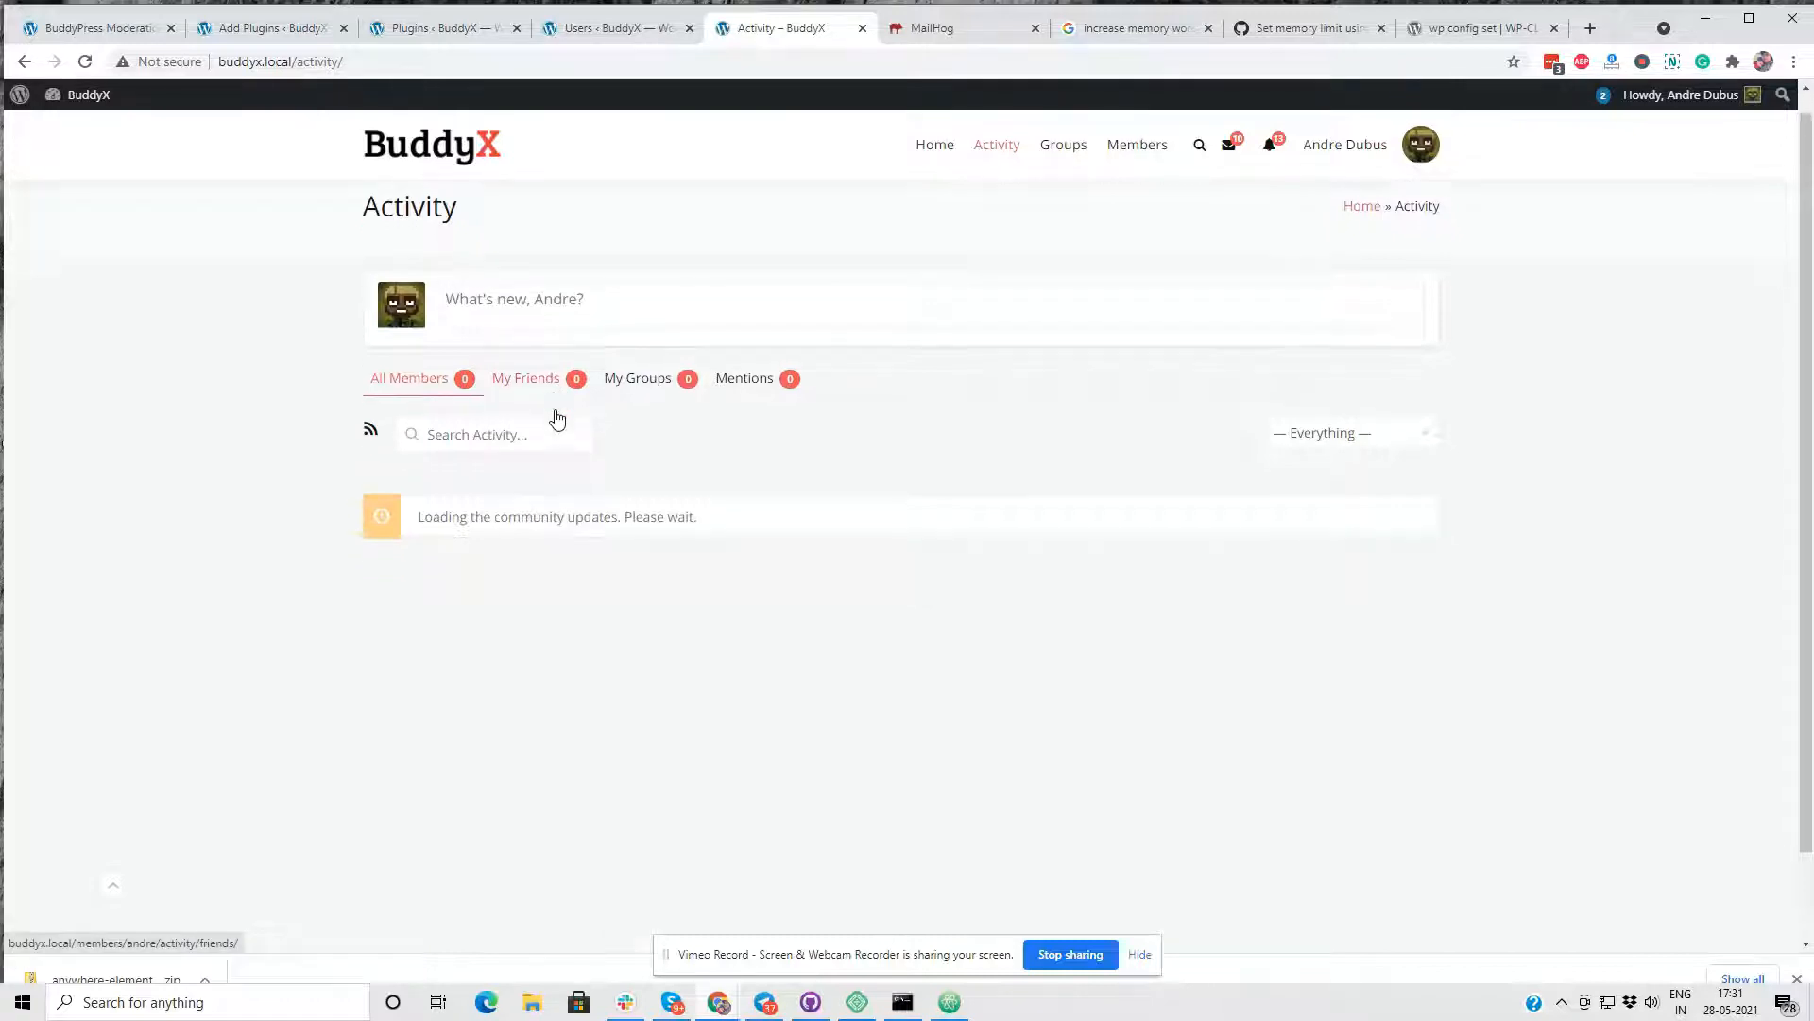
{"action": "scroll", "coordinate": [583, 490], "scroll_direction": "down", "scroll_amount": 20}
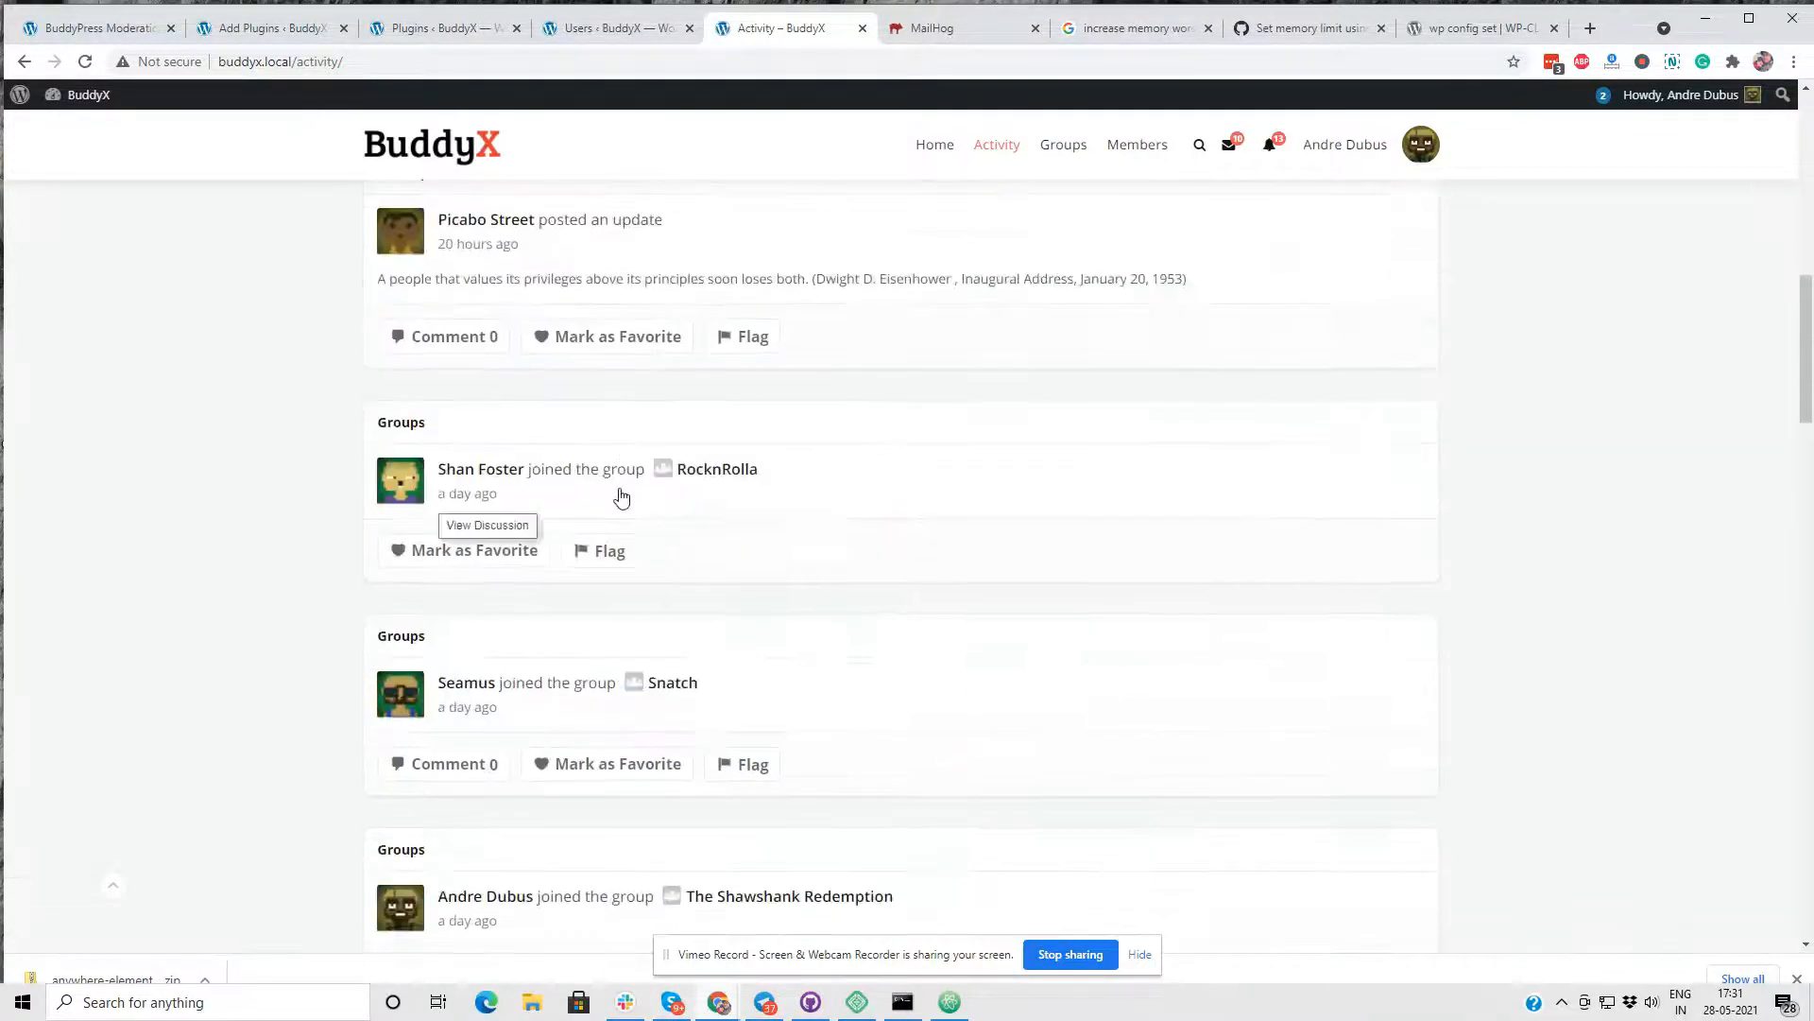
{"action": "scroll", "coordinate": [814, 782], "scroll_direction": "down", "scroll_amount": 8}
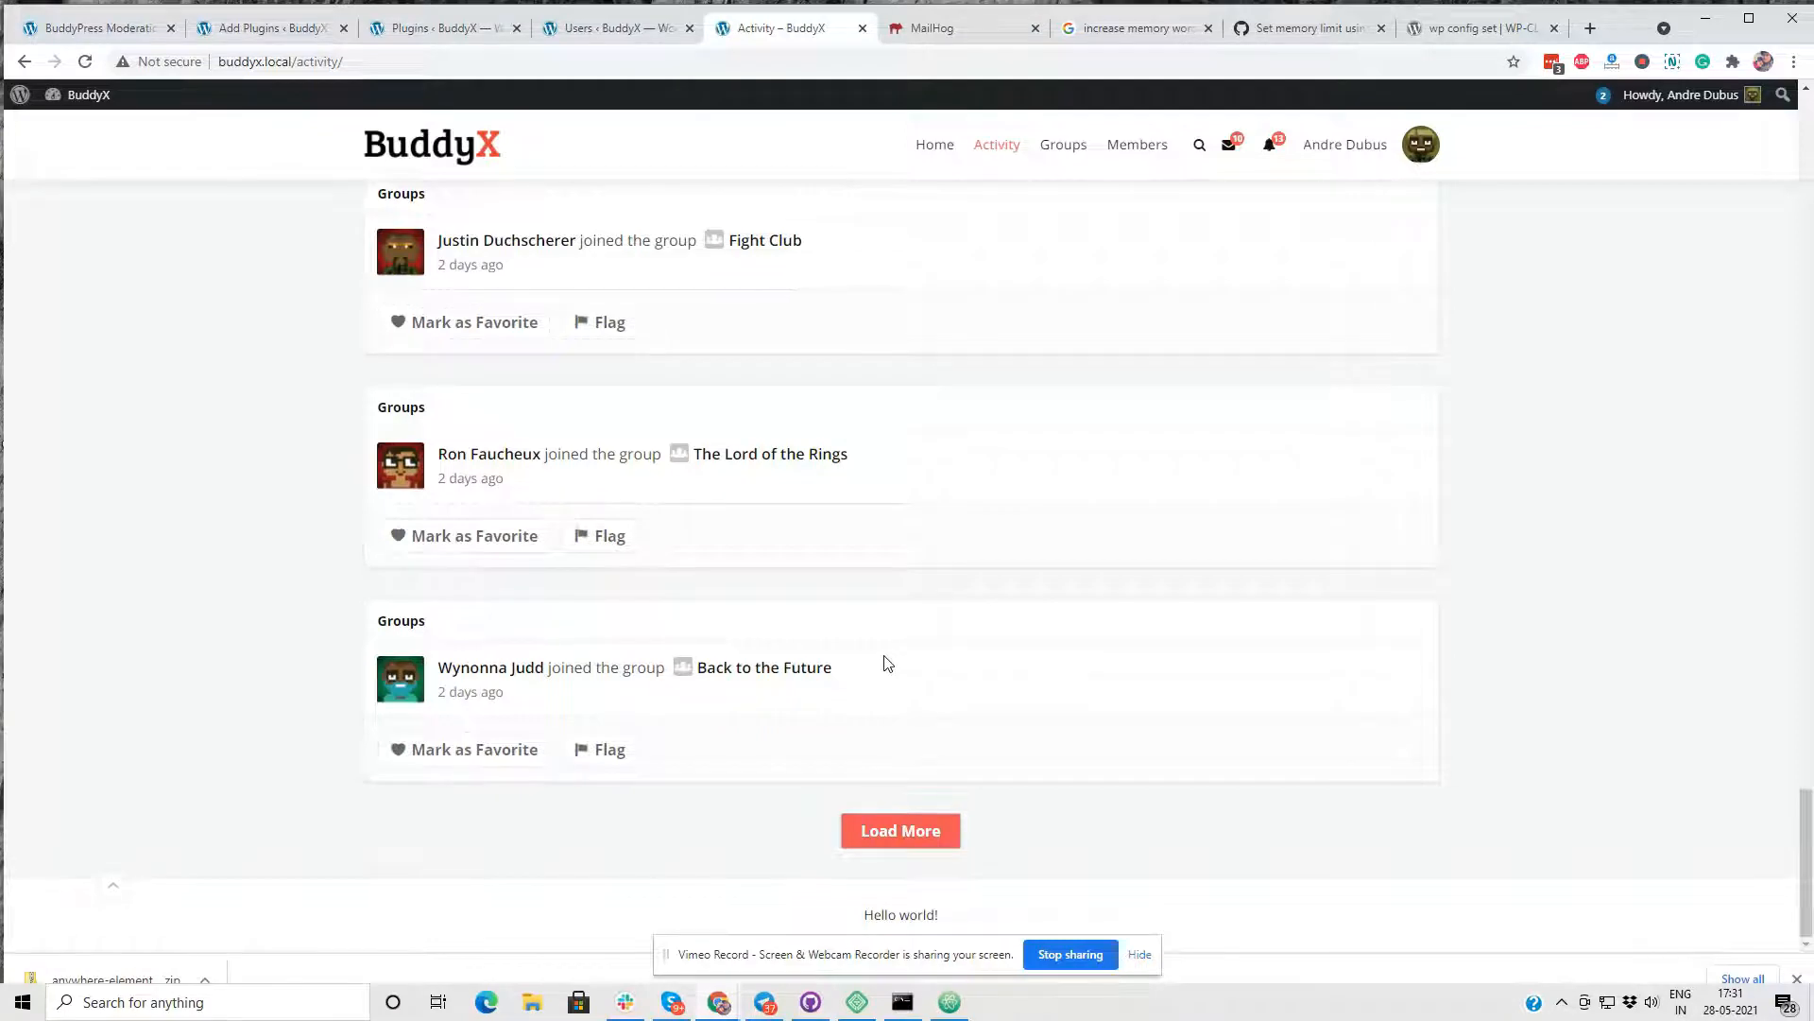
{"action": "scroll", "coordinate": [888, 664], "scroll_direction": "down", "scroll_amount": 10}
{"action": "scroll", "coordinate": [591, 595], "scroll_direction": "down", "scroll_amount": 10}
{"action": "left_click_drag", "start_coordinate": [647, 275], "coordinate": [580, 275]}
{"action": "left_click", "coordinate": [768, 283]}
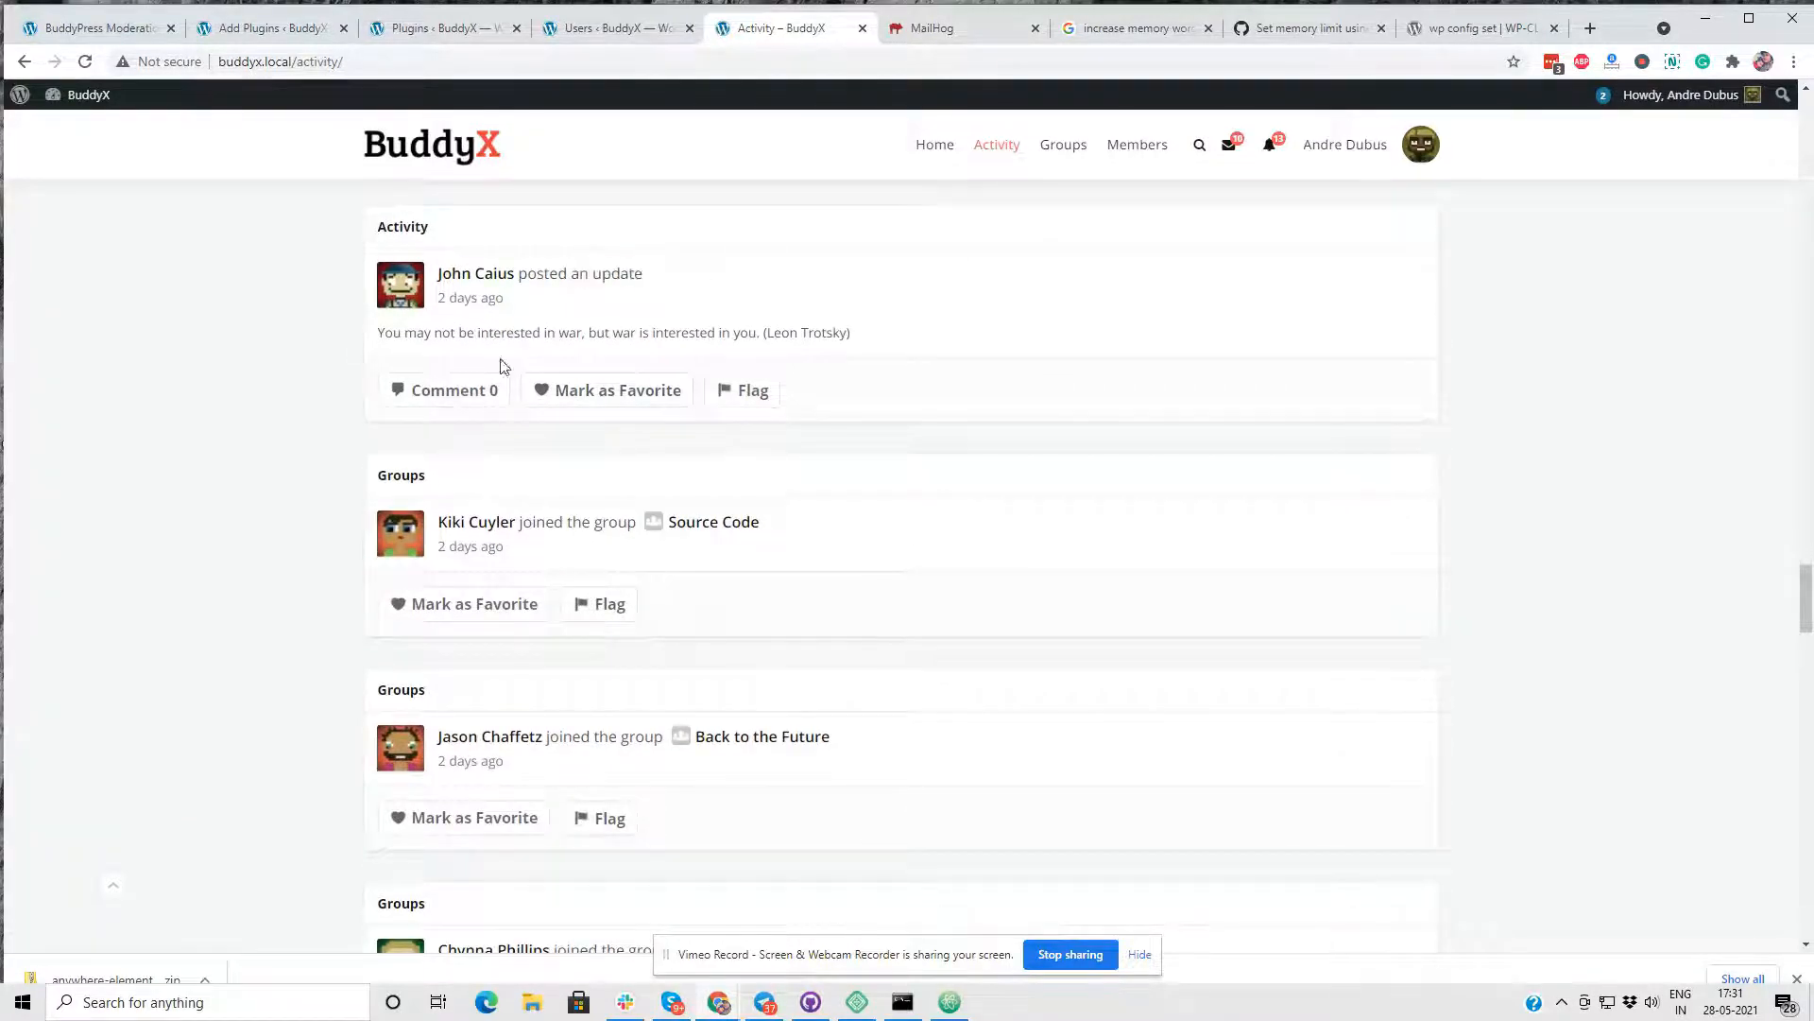
{"action": "left_click", "coordinate": [756, 399]}
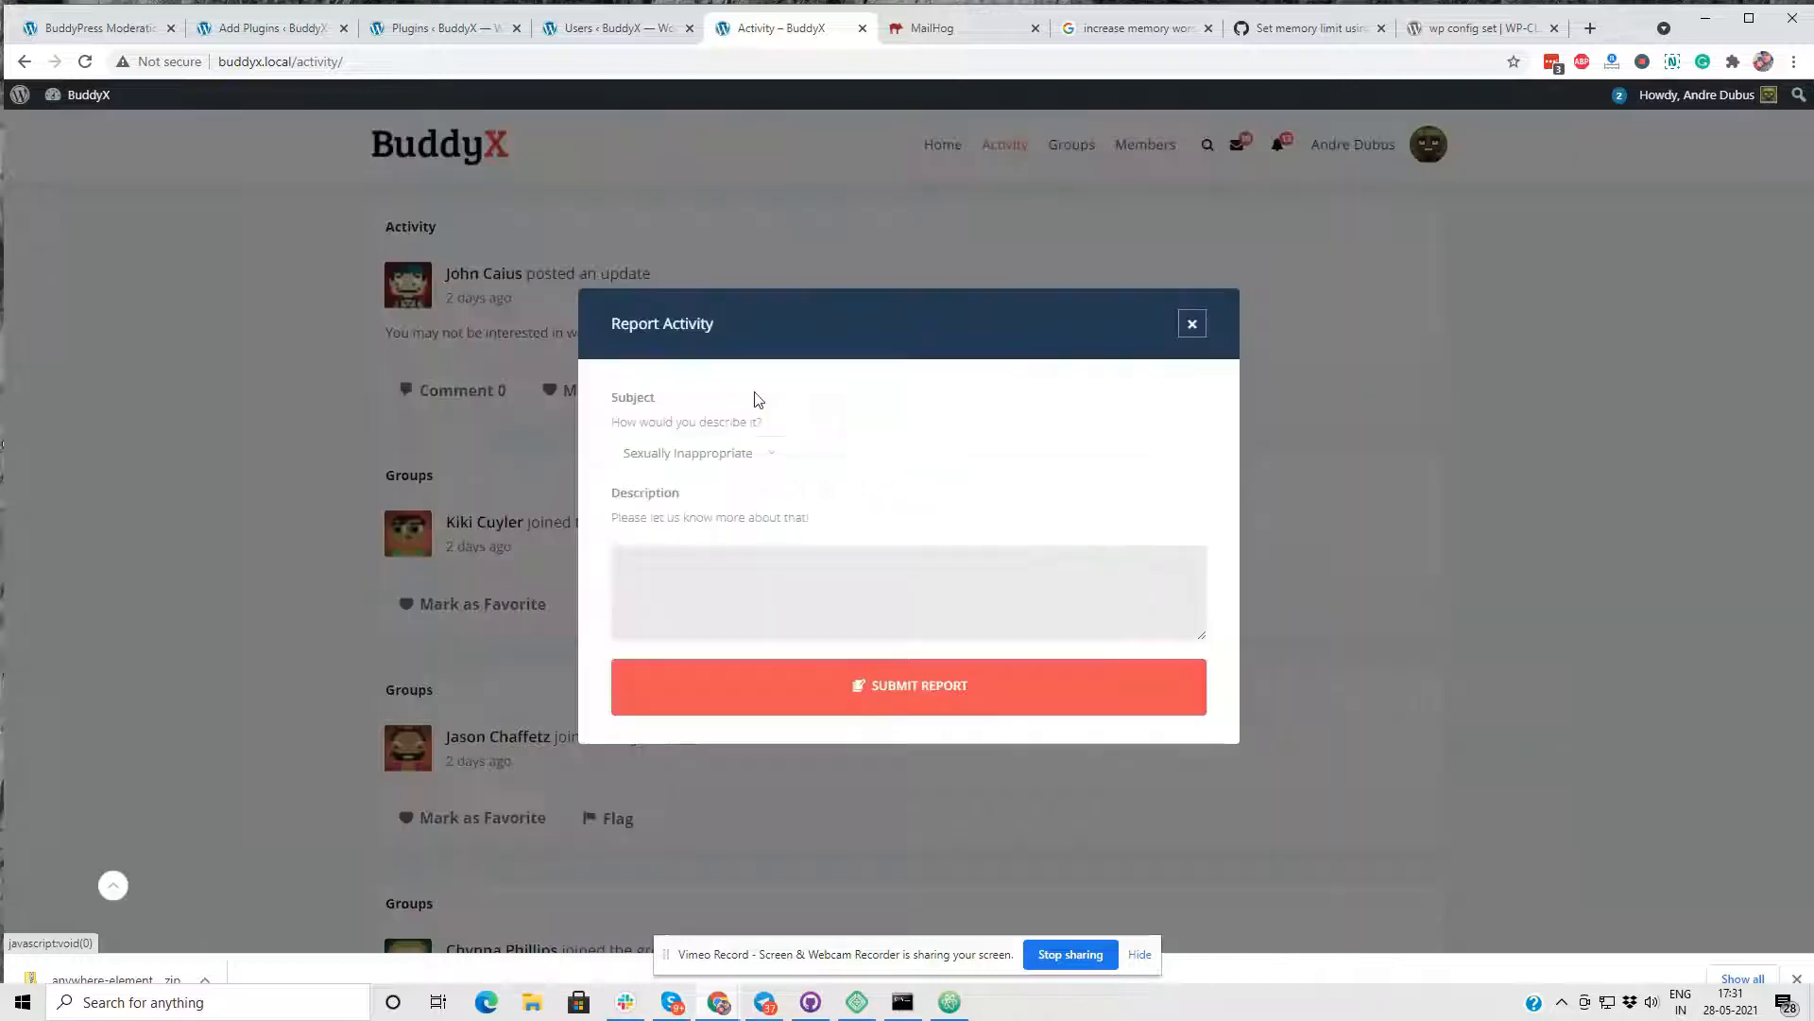
- Report the activity with the subject Spam and the description "Testing Activ", and submit the report
{"action": "left_click", "coordinate": [673, 455]}
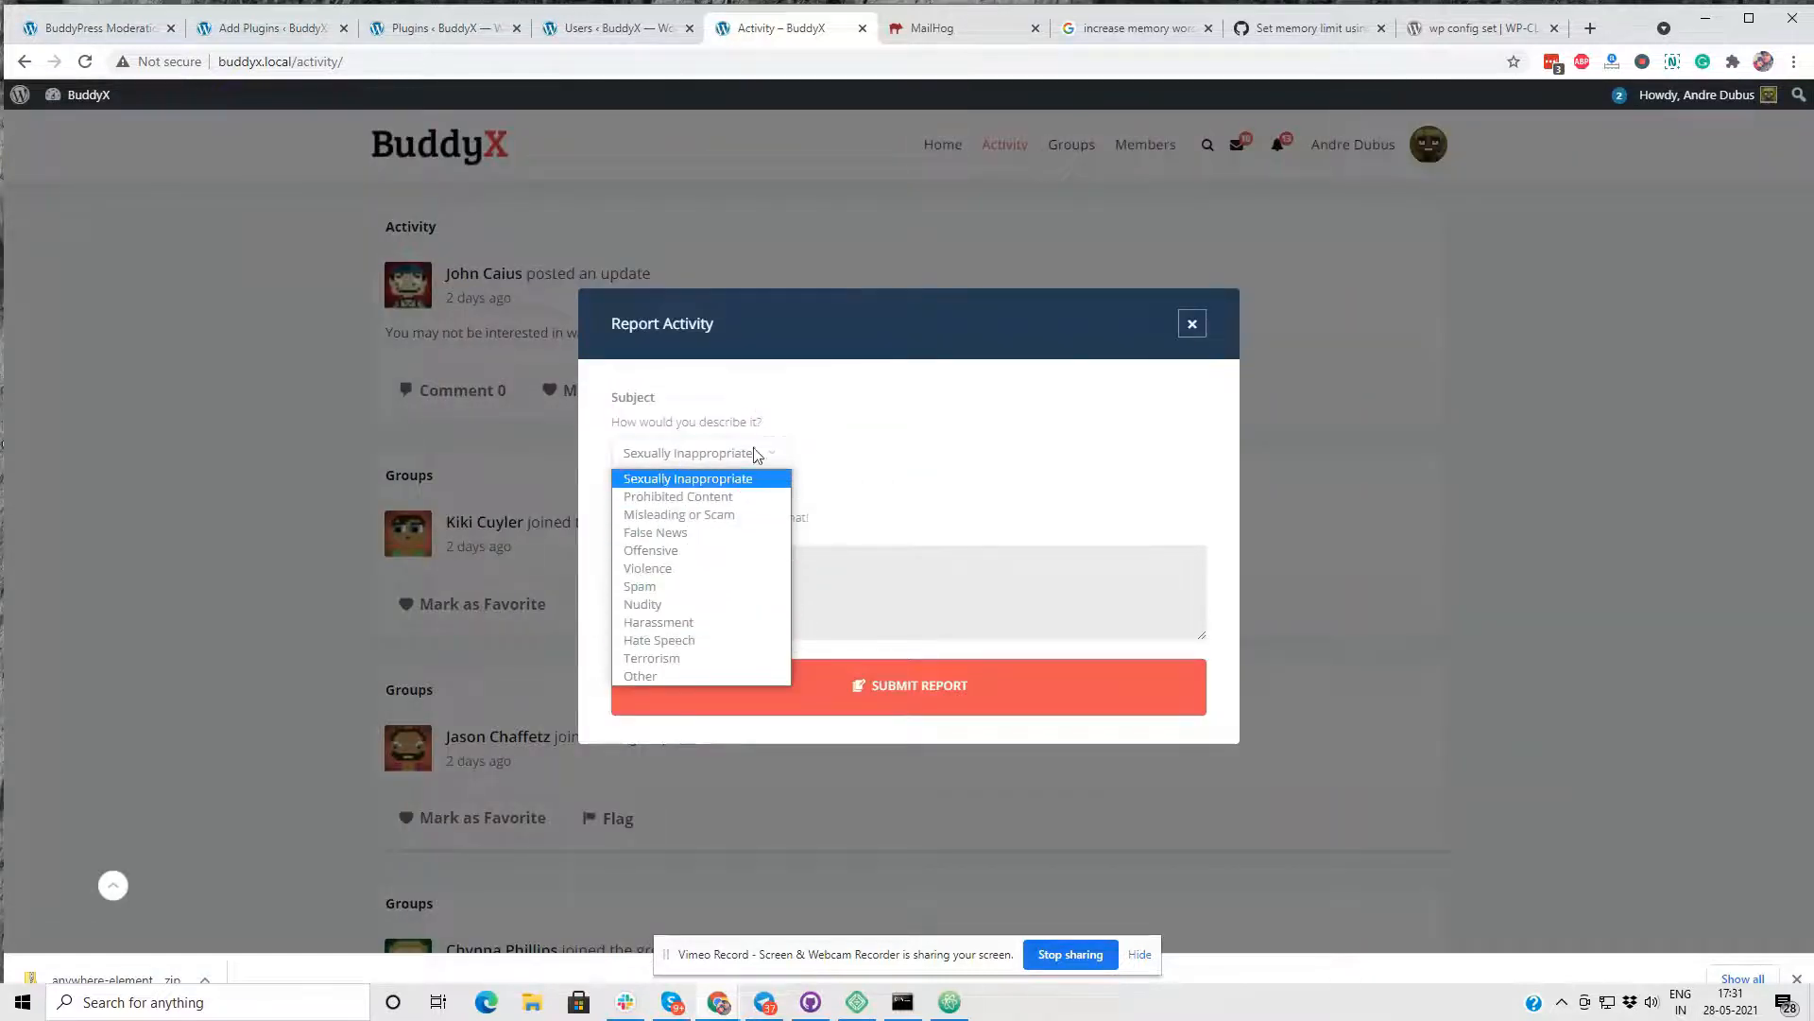
{"action": "left_click", "coordinate": [723, 588]}
{"action": "left_click", "coordinate": [843, 582]}
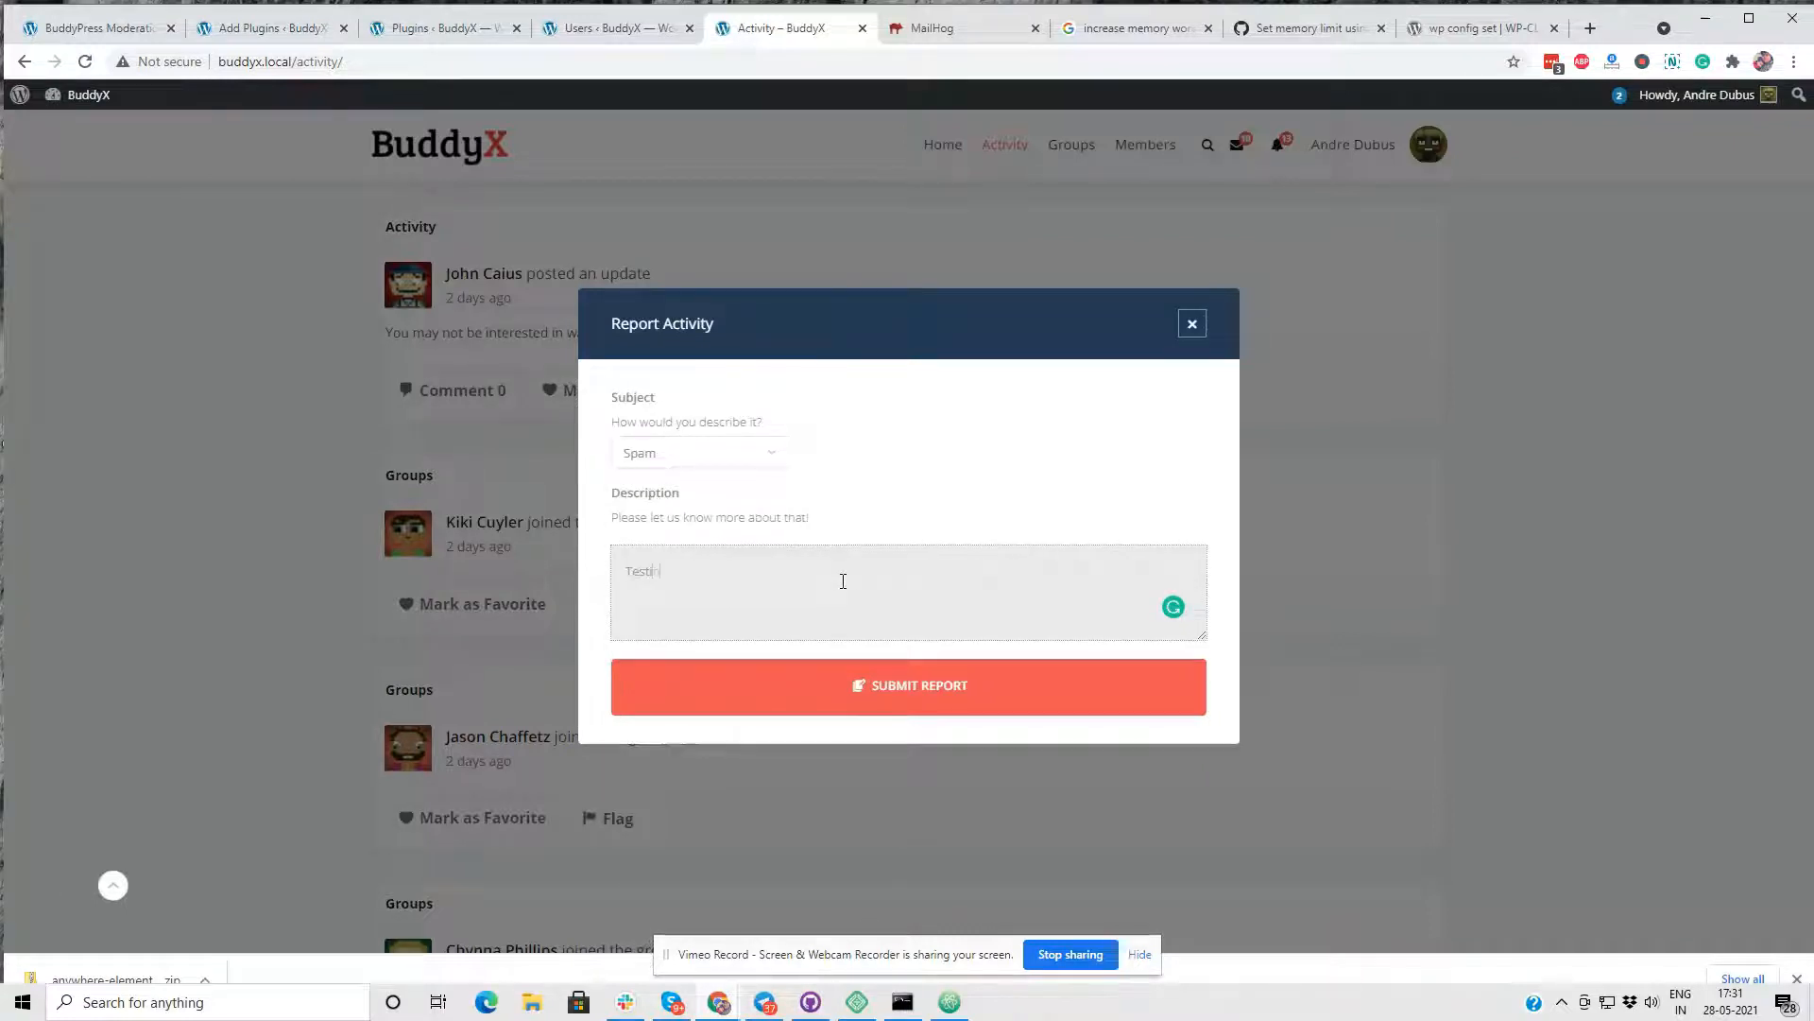
{"action": "type", "text": "Testing Activity Spam"}
{"action": "left_click", "coordinate": [903, 688]}
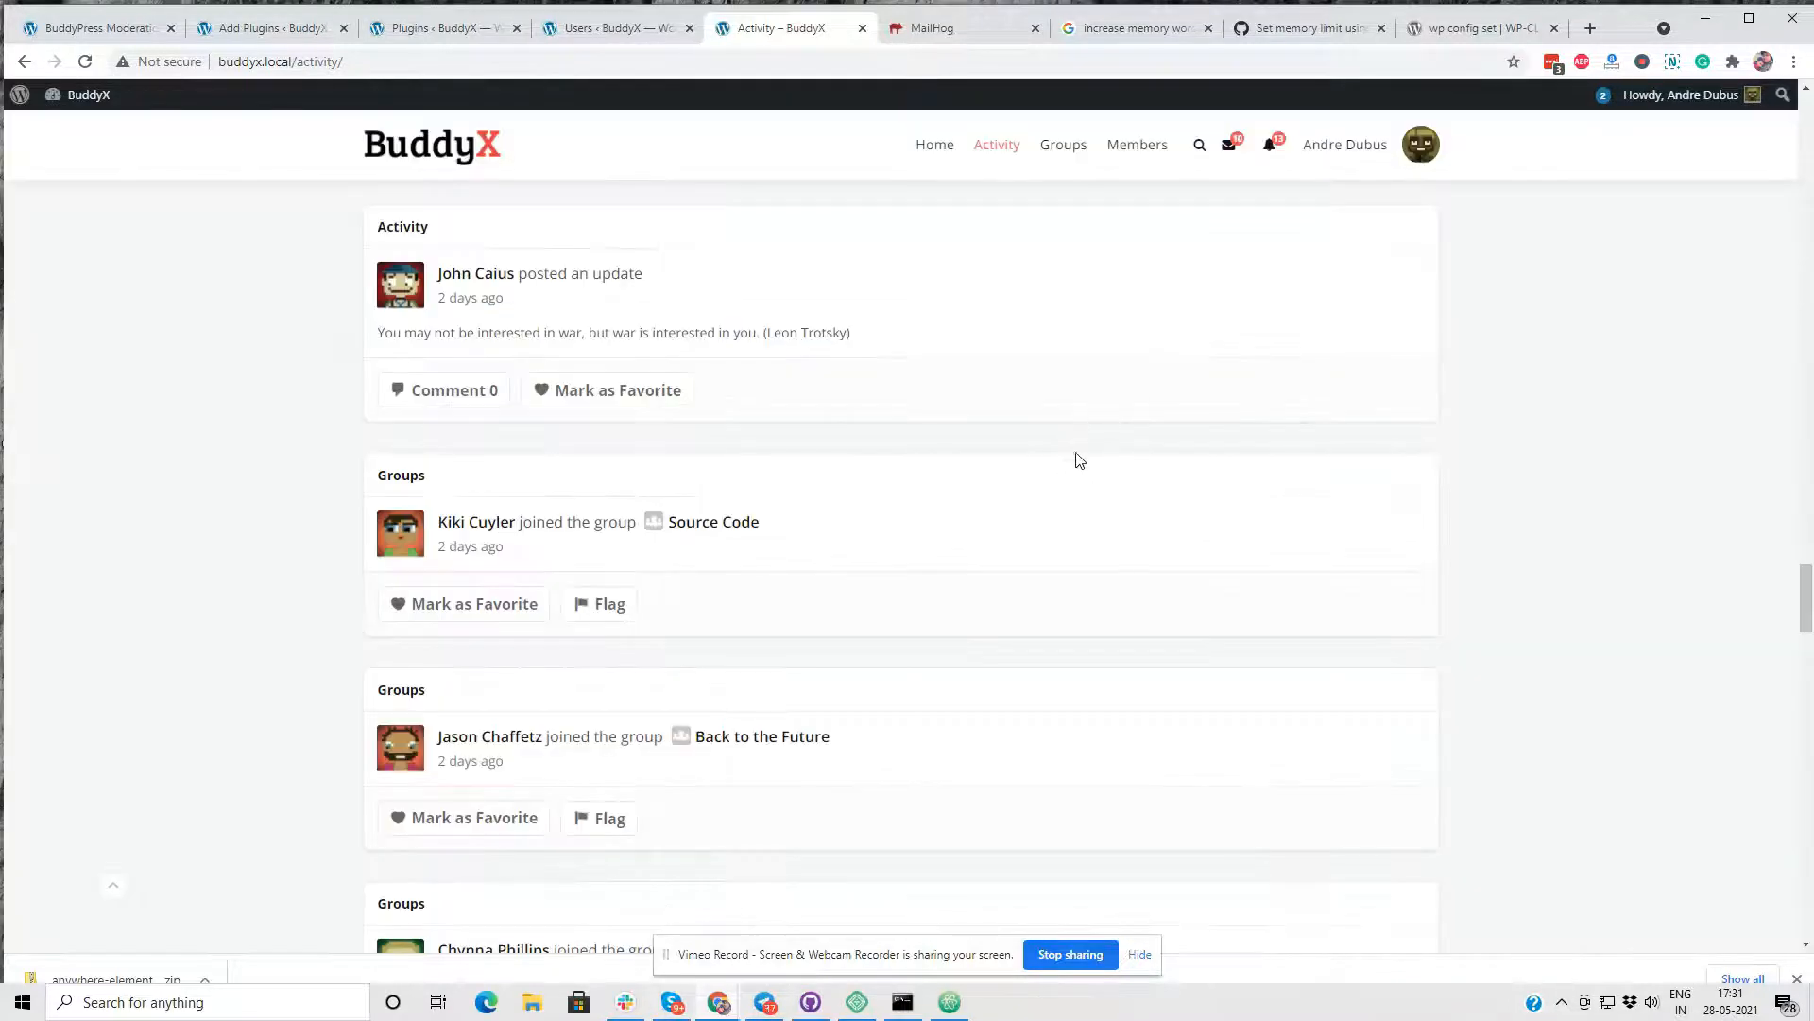
- Open the Back to the Future group from the activity stream and bring up its report form
{"action": "scroll", "coordinate": [1030, 312], "scroll_direction": "up", "scroll_amount": 8}
{"action": "scroll", "coordinate": [943, 359], "scroll_direction": "down", "scroll_amount": 5}
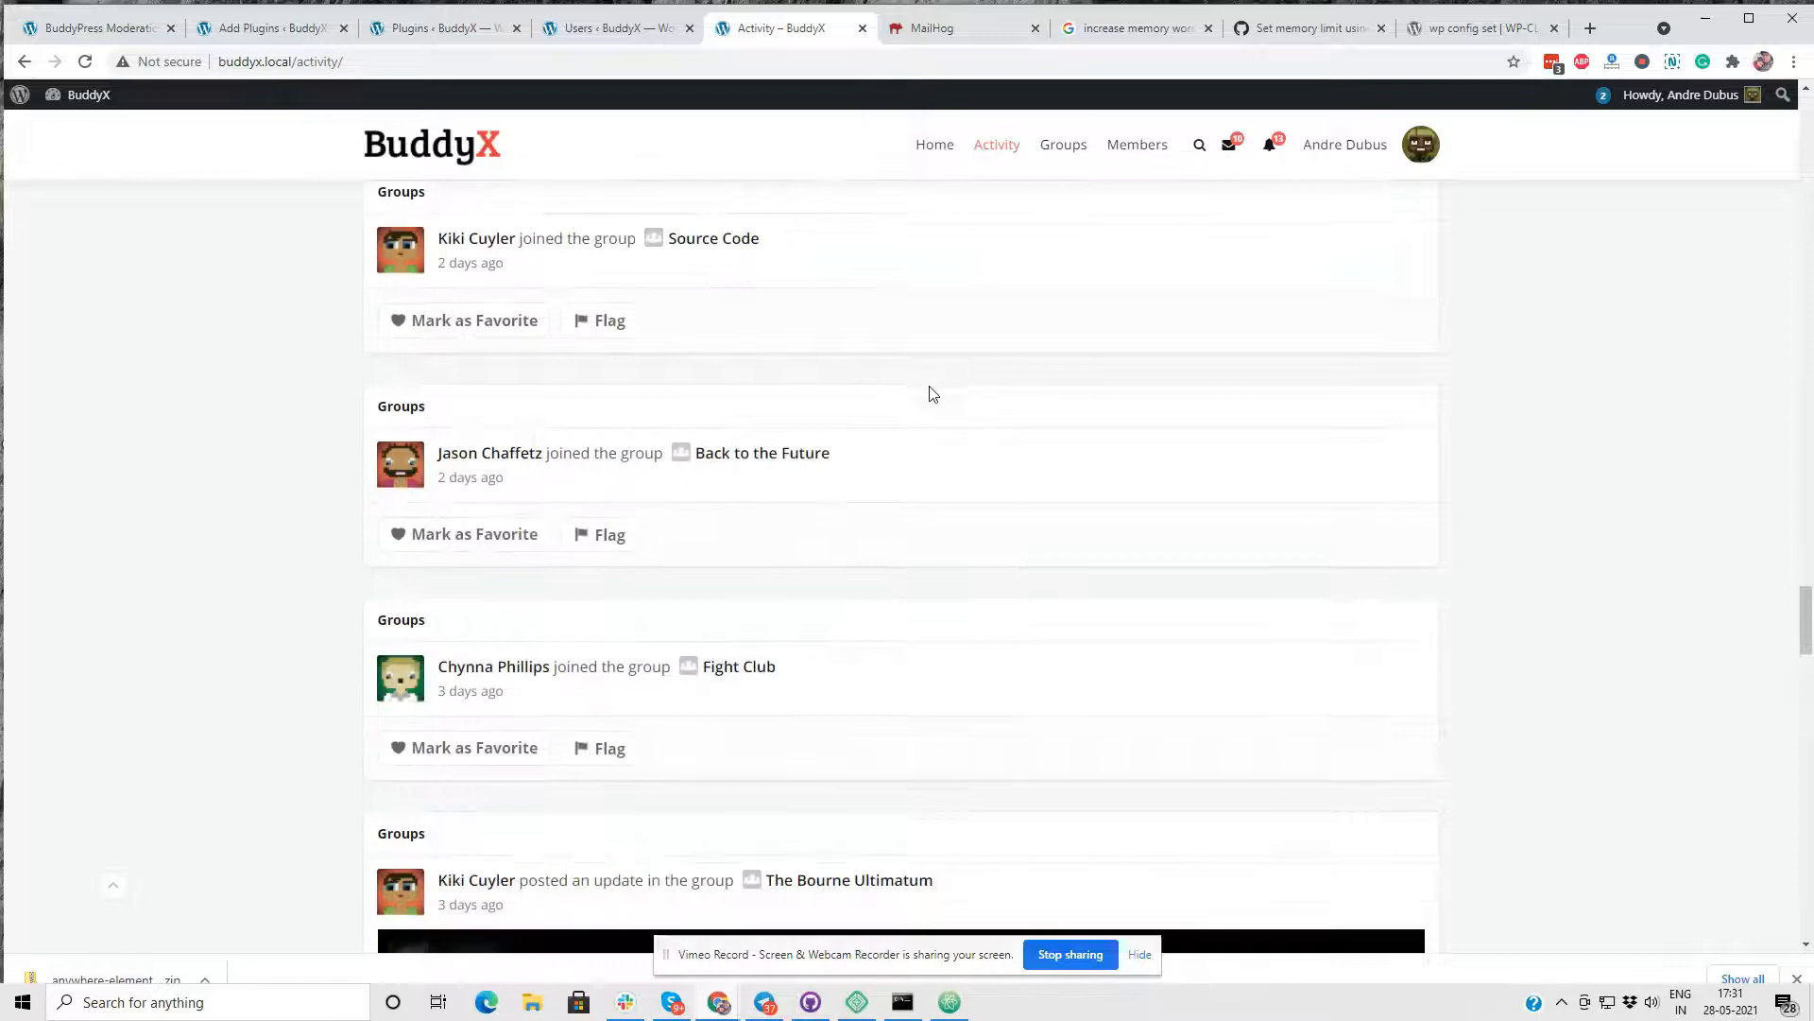
{"action": "left_click", "coordinate": [763, 455]}
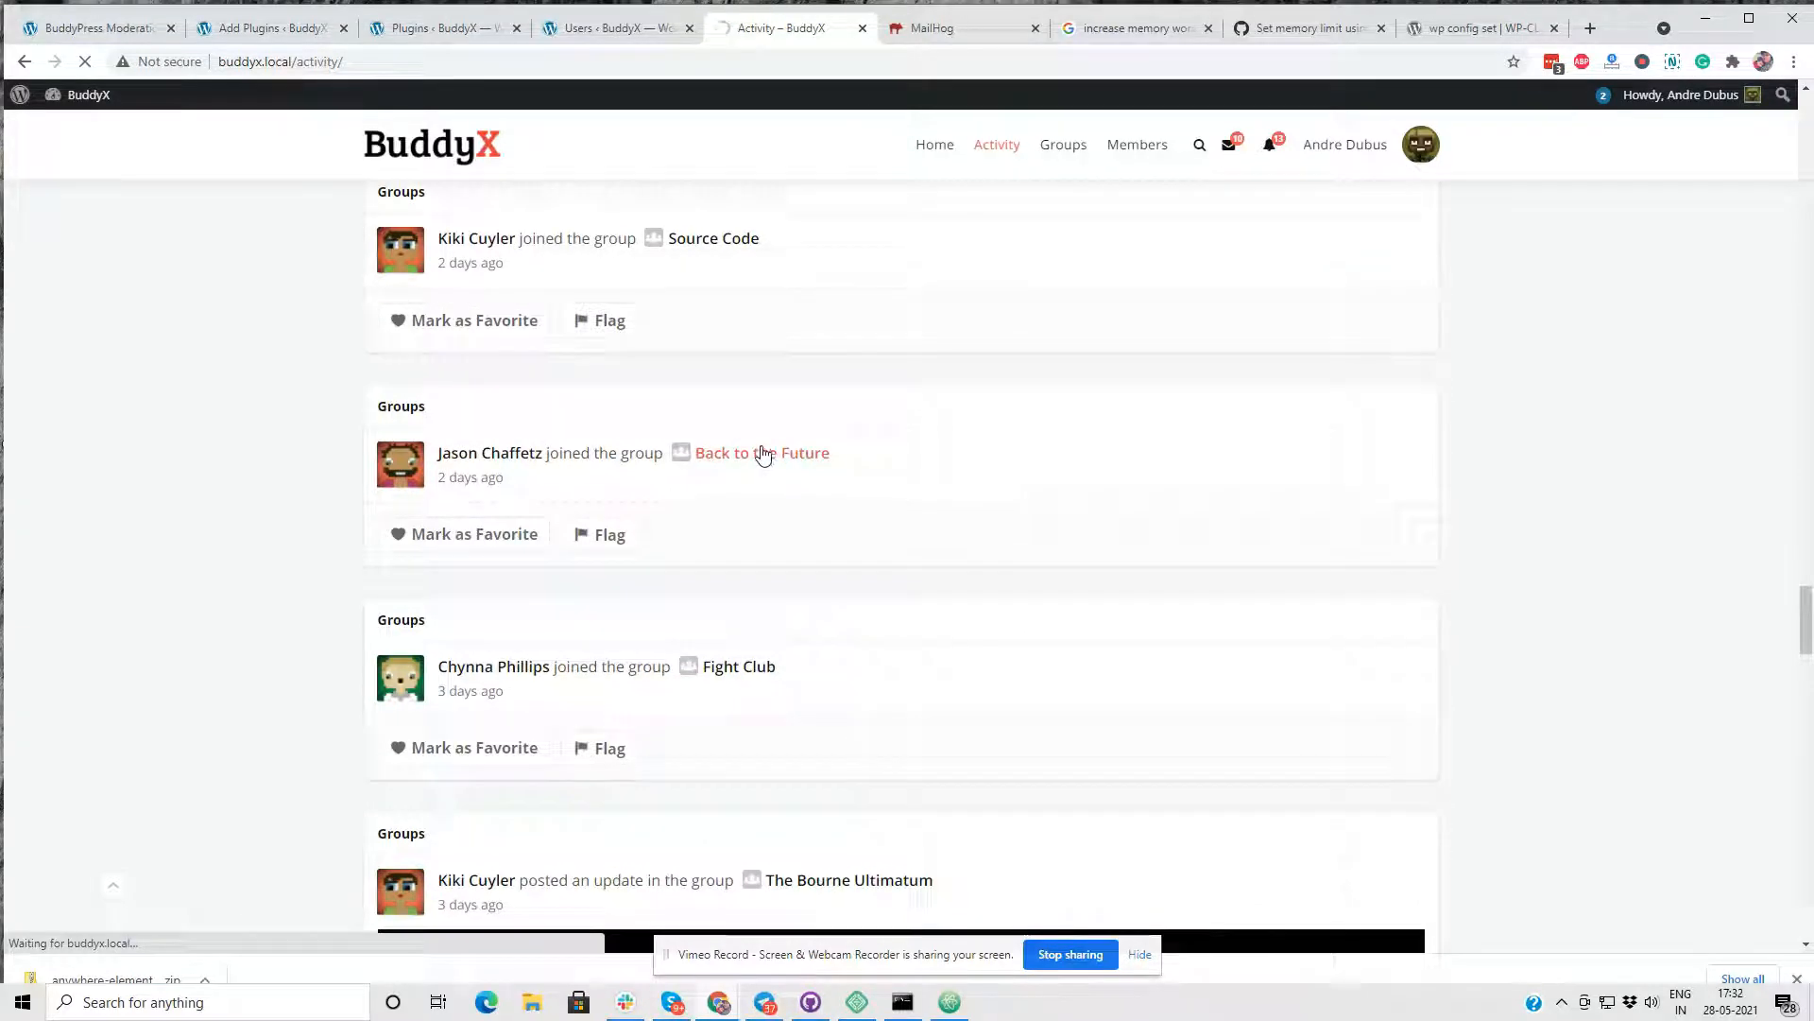
{"action": "left_click", "coordinate": [768, 451]}
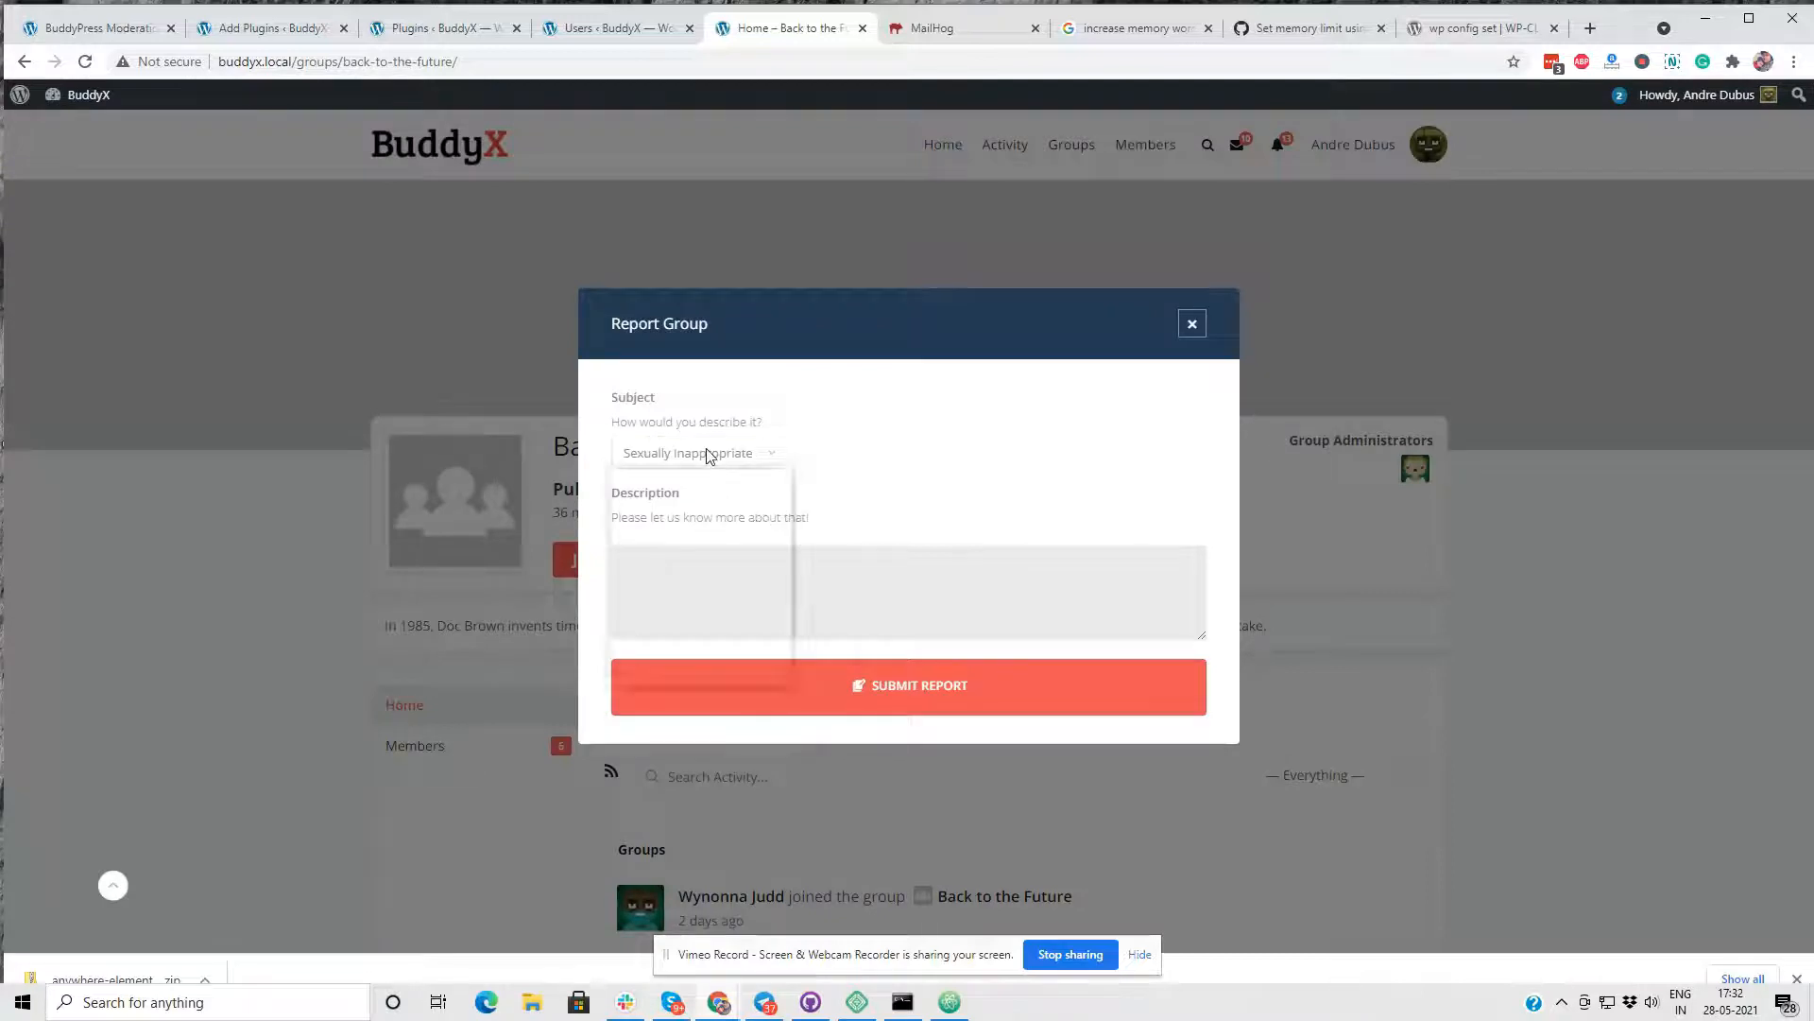
- Submit the group report with the subject Hate Speech and the description "Using hate Speach", and close the form
{"action": "left_click", "coordinate": [711, 454]}
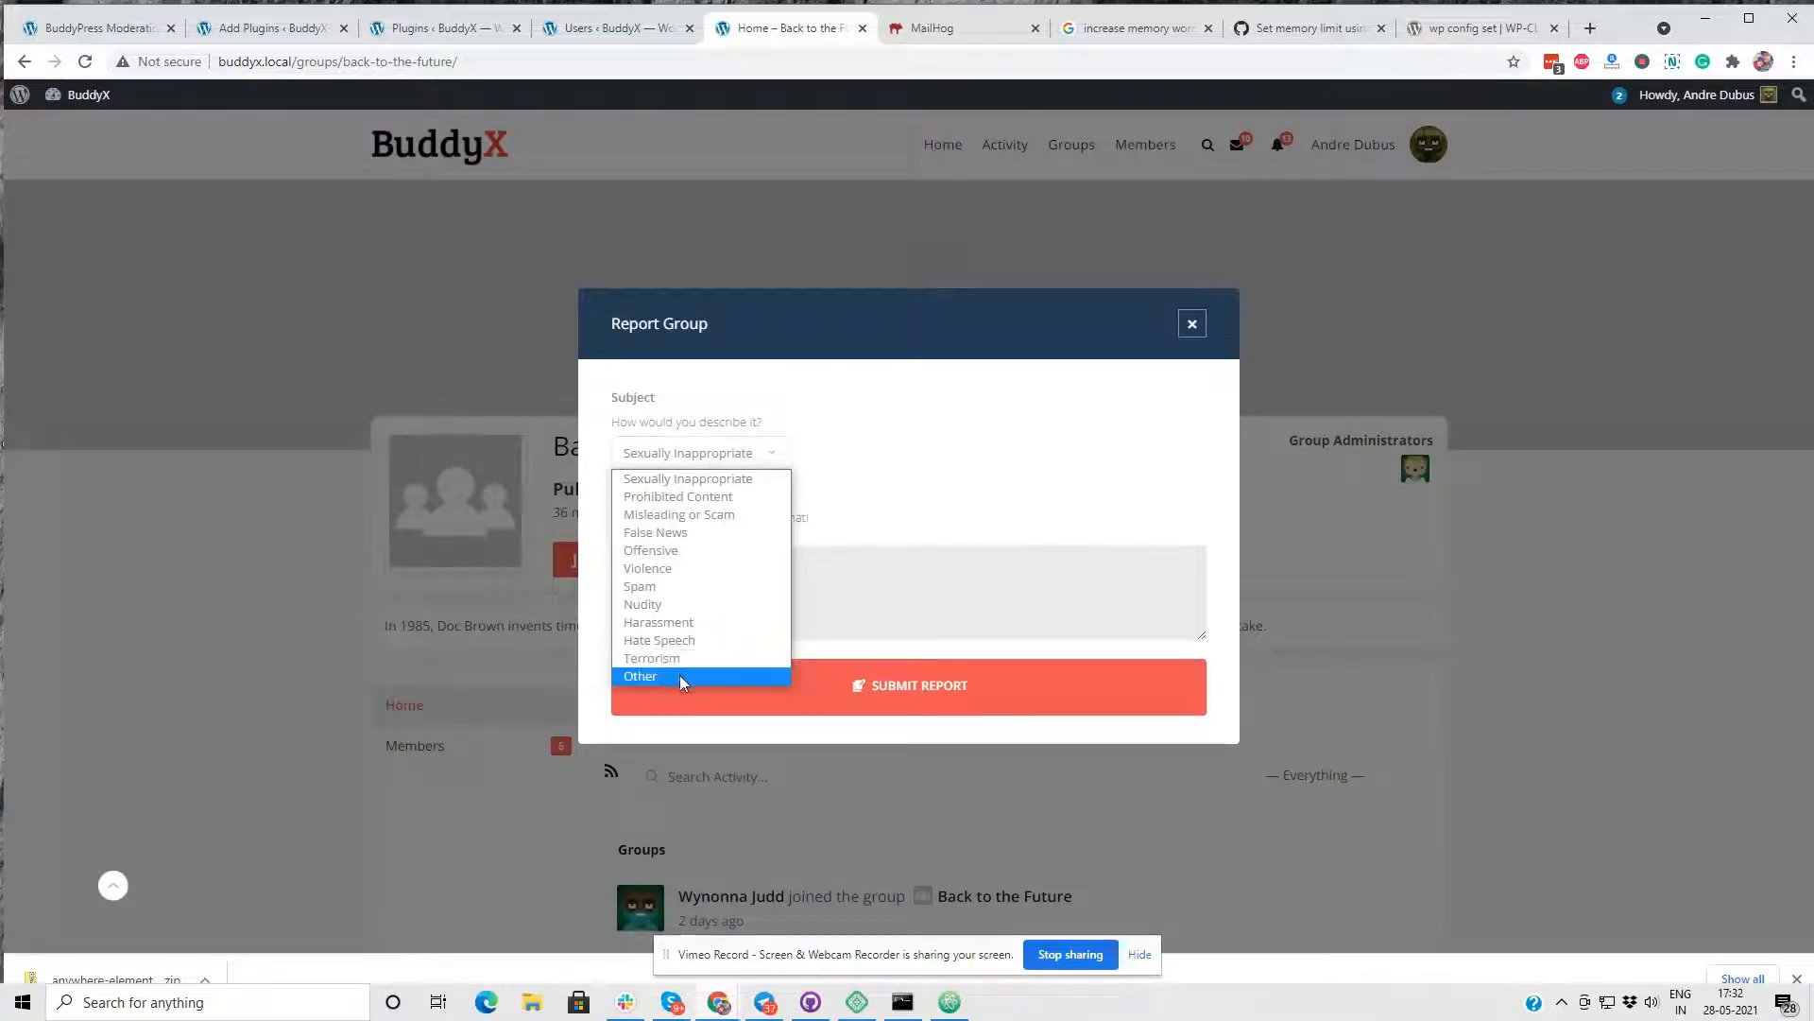
{"action": "left_click", "coordinate": [692, 640]}
{"action": "left_click", "coordinate": [749, 580]}
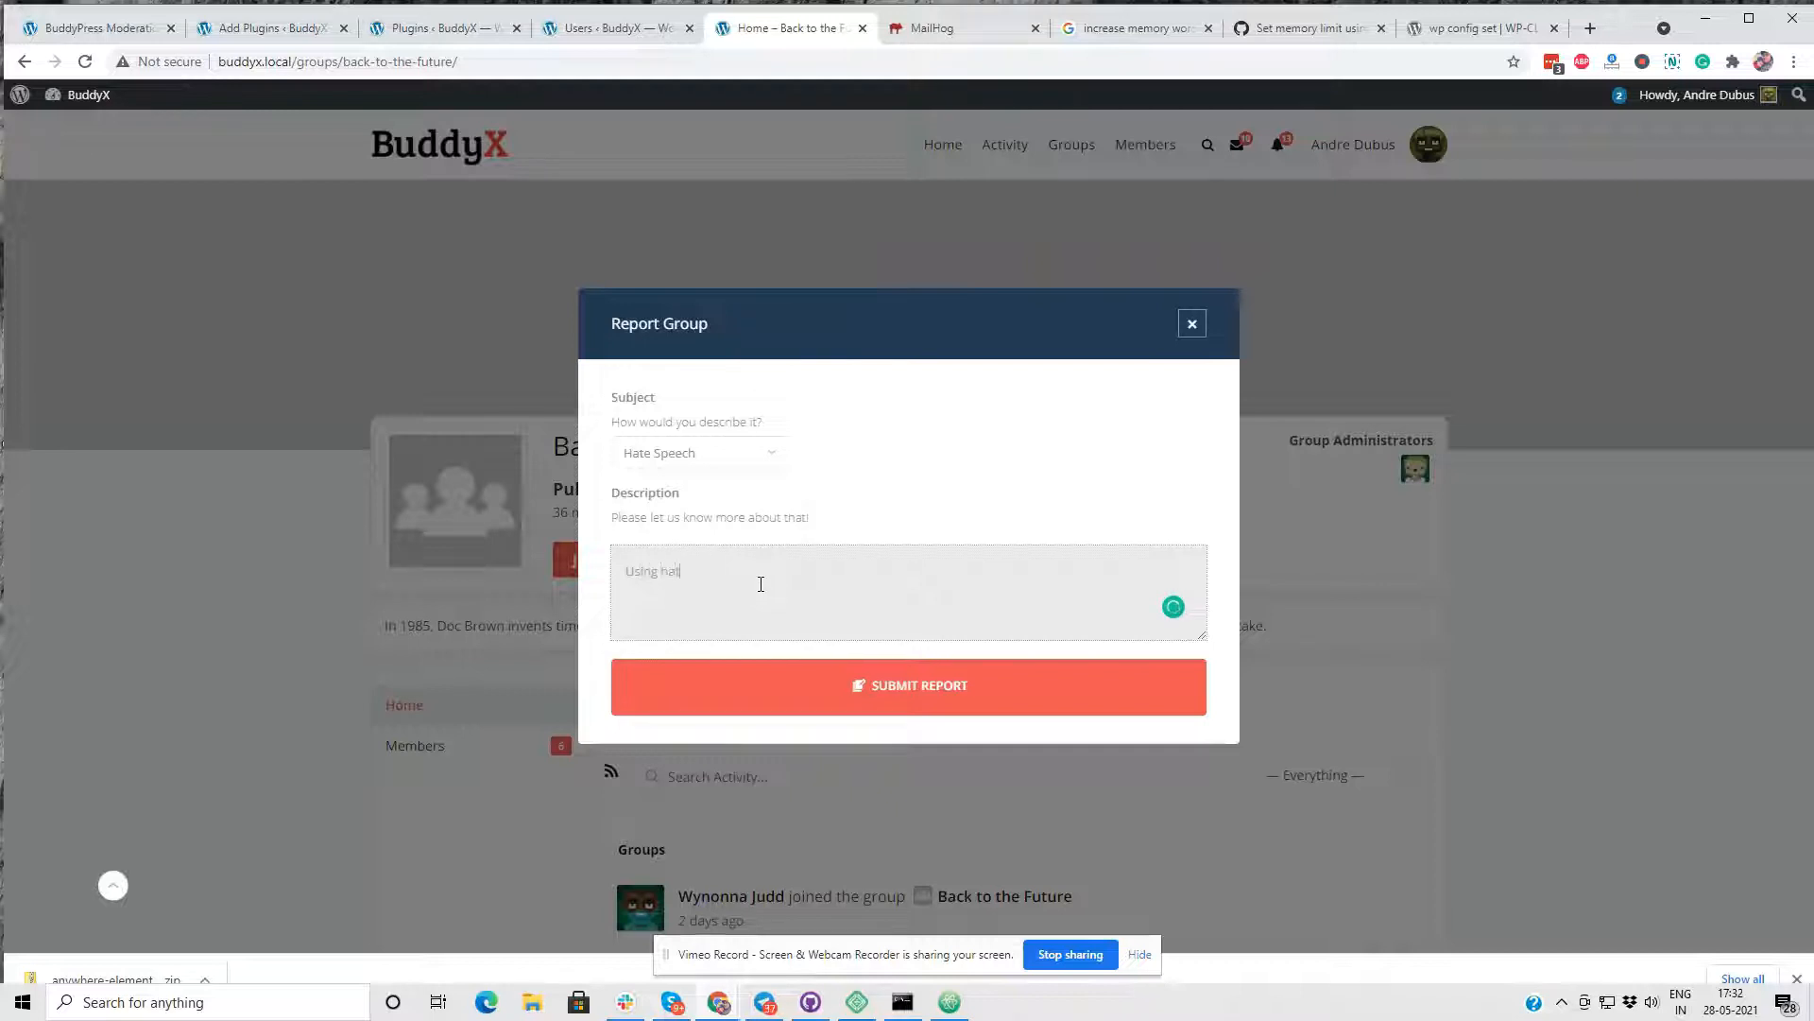
{"action": "type", "text": "Using hate Speec"}
{"action": "left_click", "coordinate": [832, 696]}
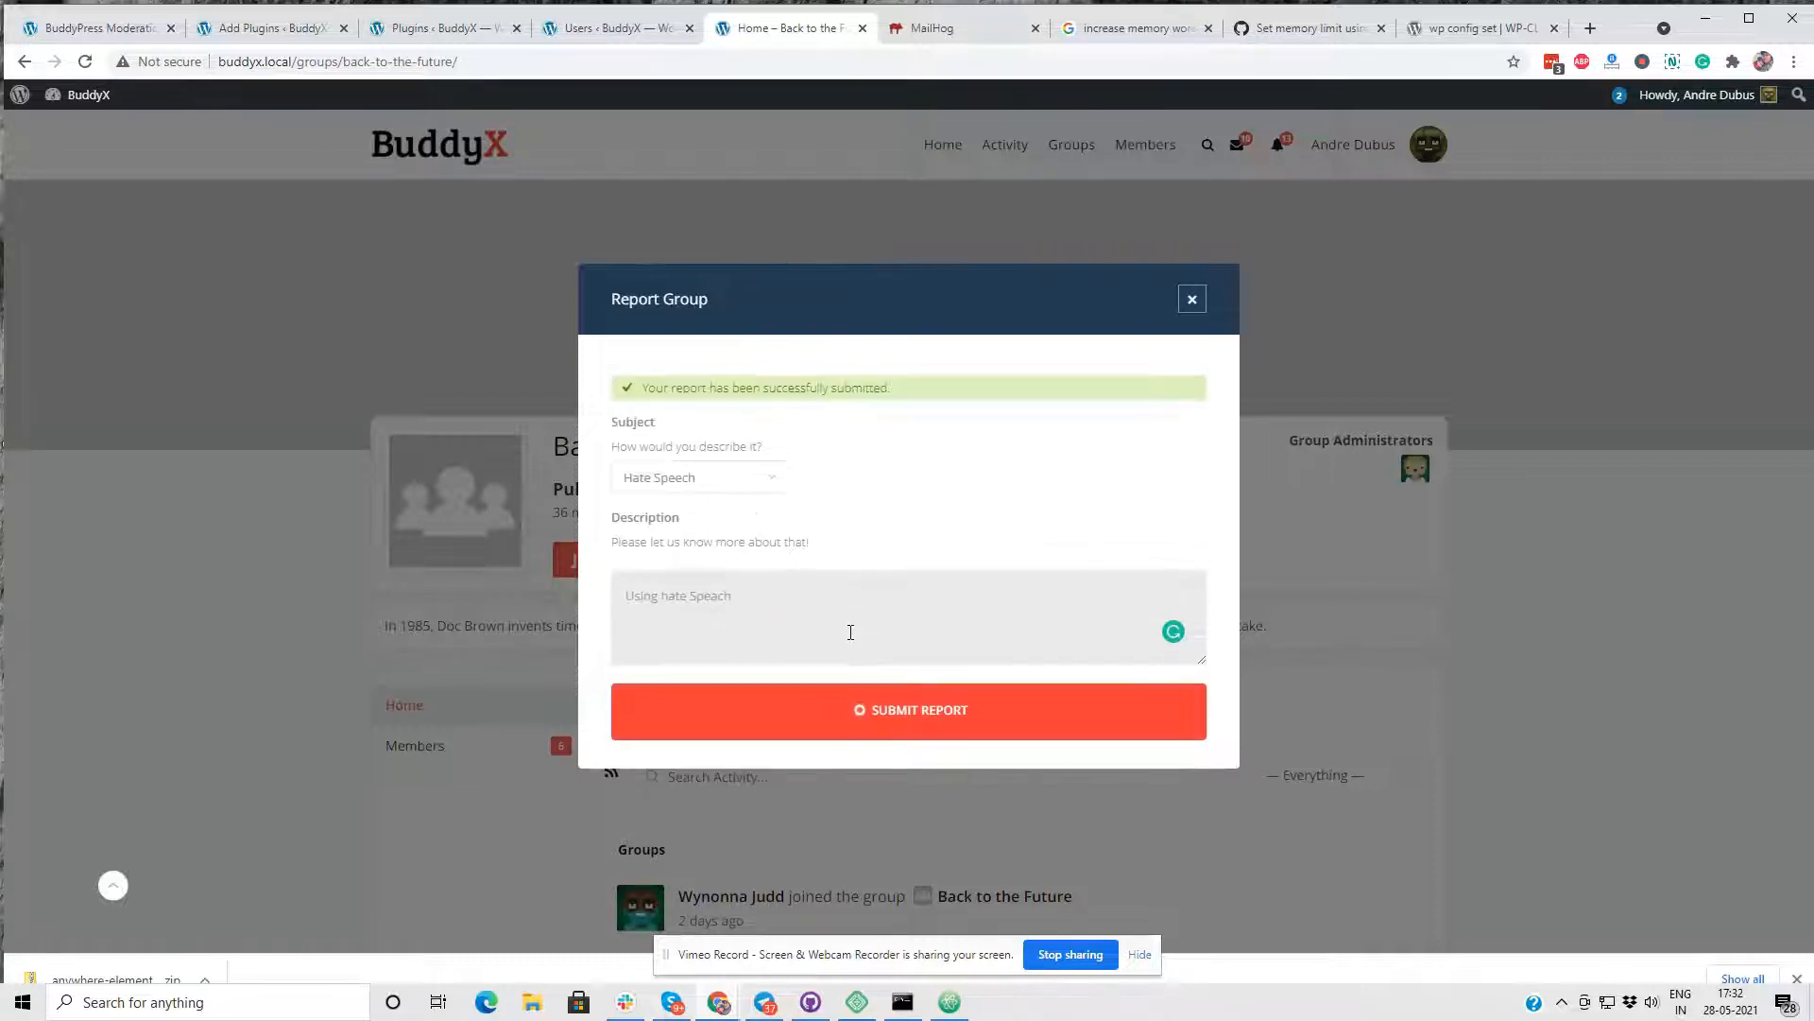
{"action": "left_click", "coordinate": [1198, 308]}
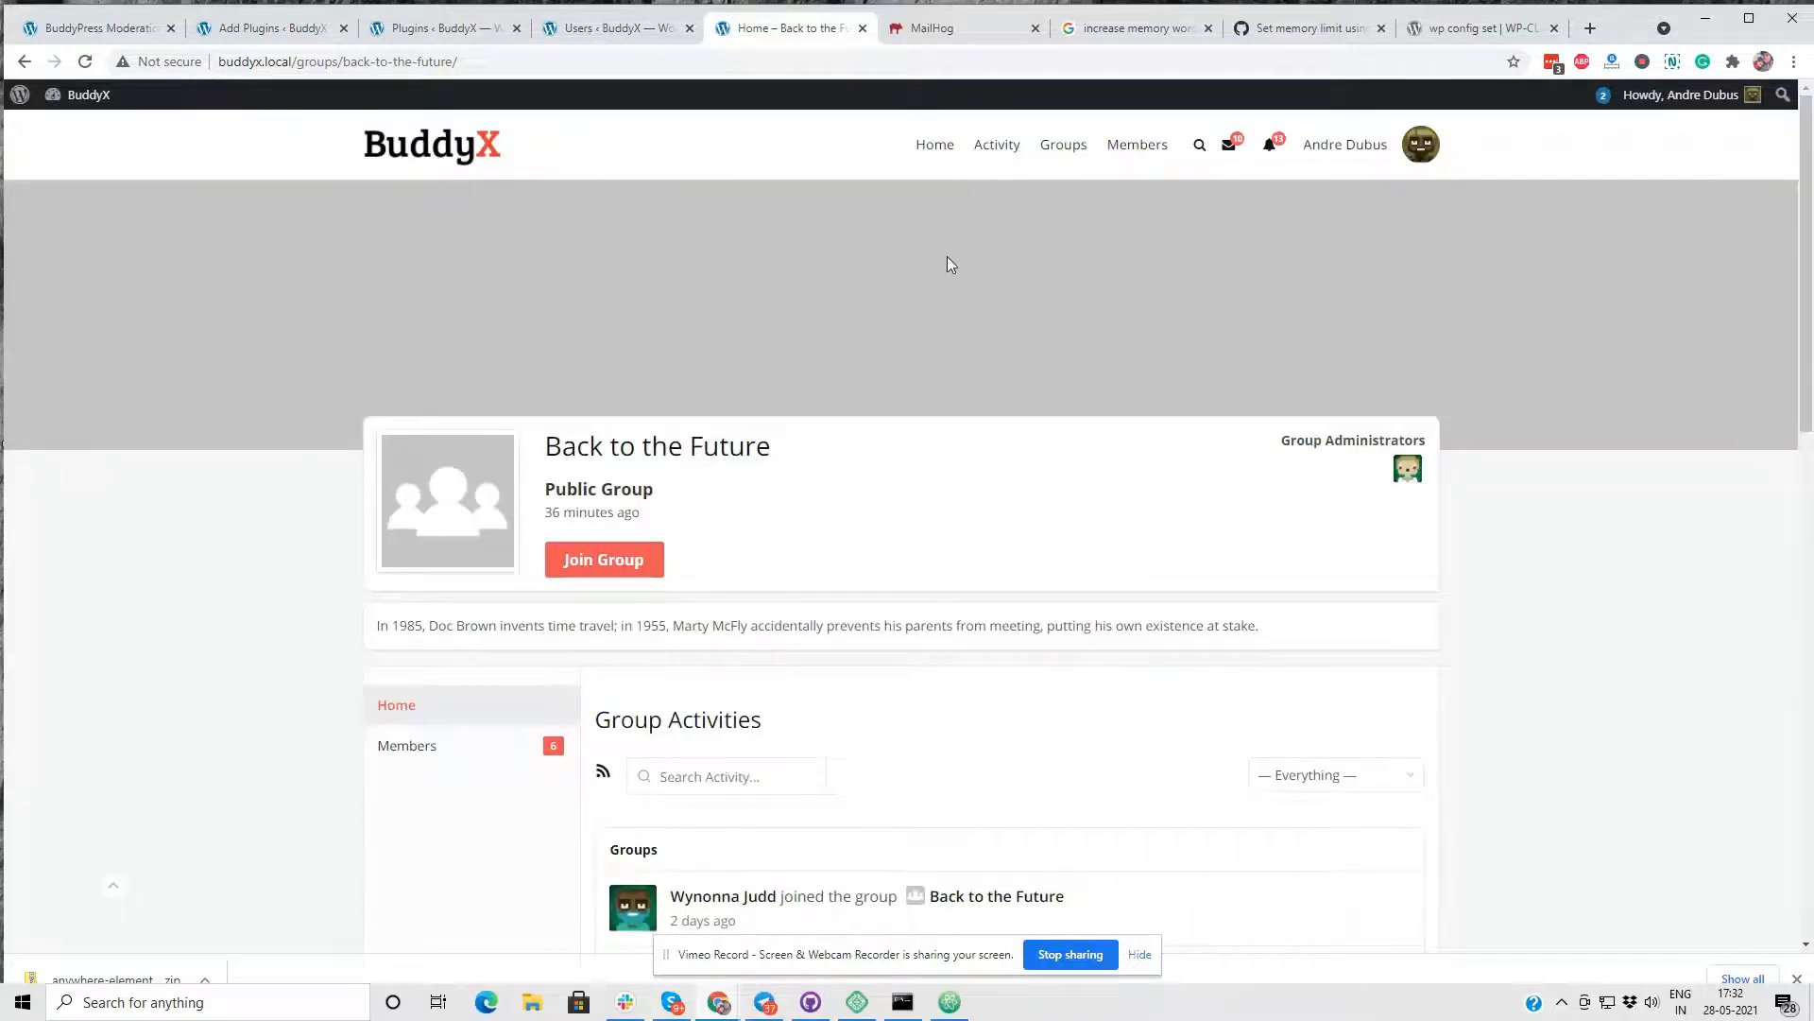
- Open the profile of the member in the group's second activity entry and bring up the member report form
{"action": "scroll", "coordinate": [919, 519], "scroll_direction": "down", "scroll_amount": 4}
{"action": "scroll", "coordinate": [898, 473], "scroll_direction": "up", "scroll_amount": 3}
{"action": "scroll", "coordinate": [899, 473], "scroll_direction": "down", "scroll_amount": 5}
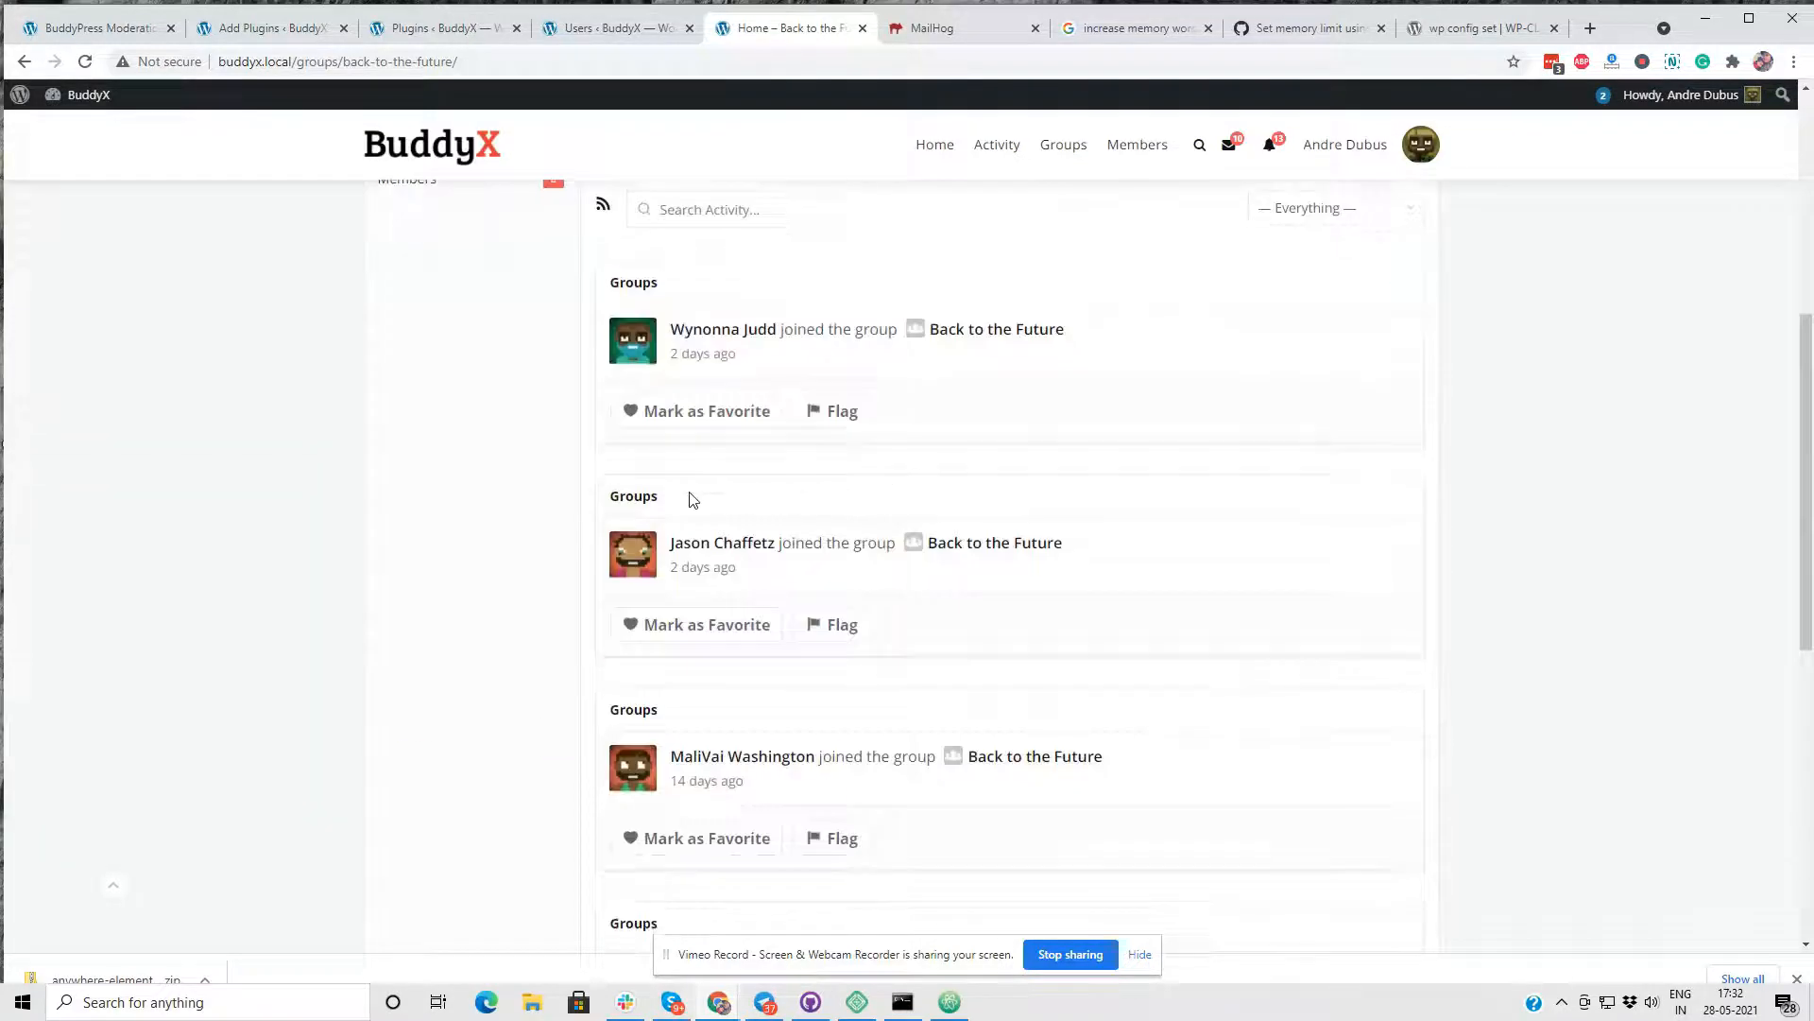
{"action": "left_click", "coordinate": [722, 542]}
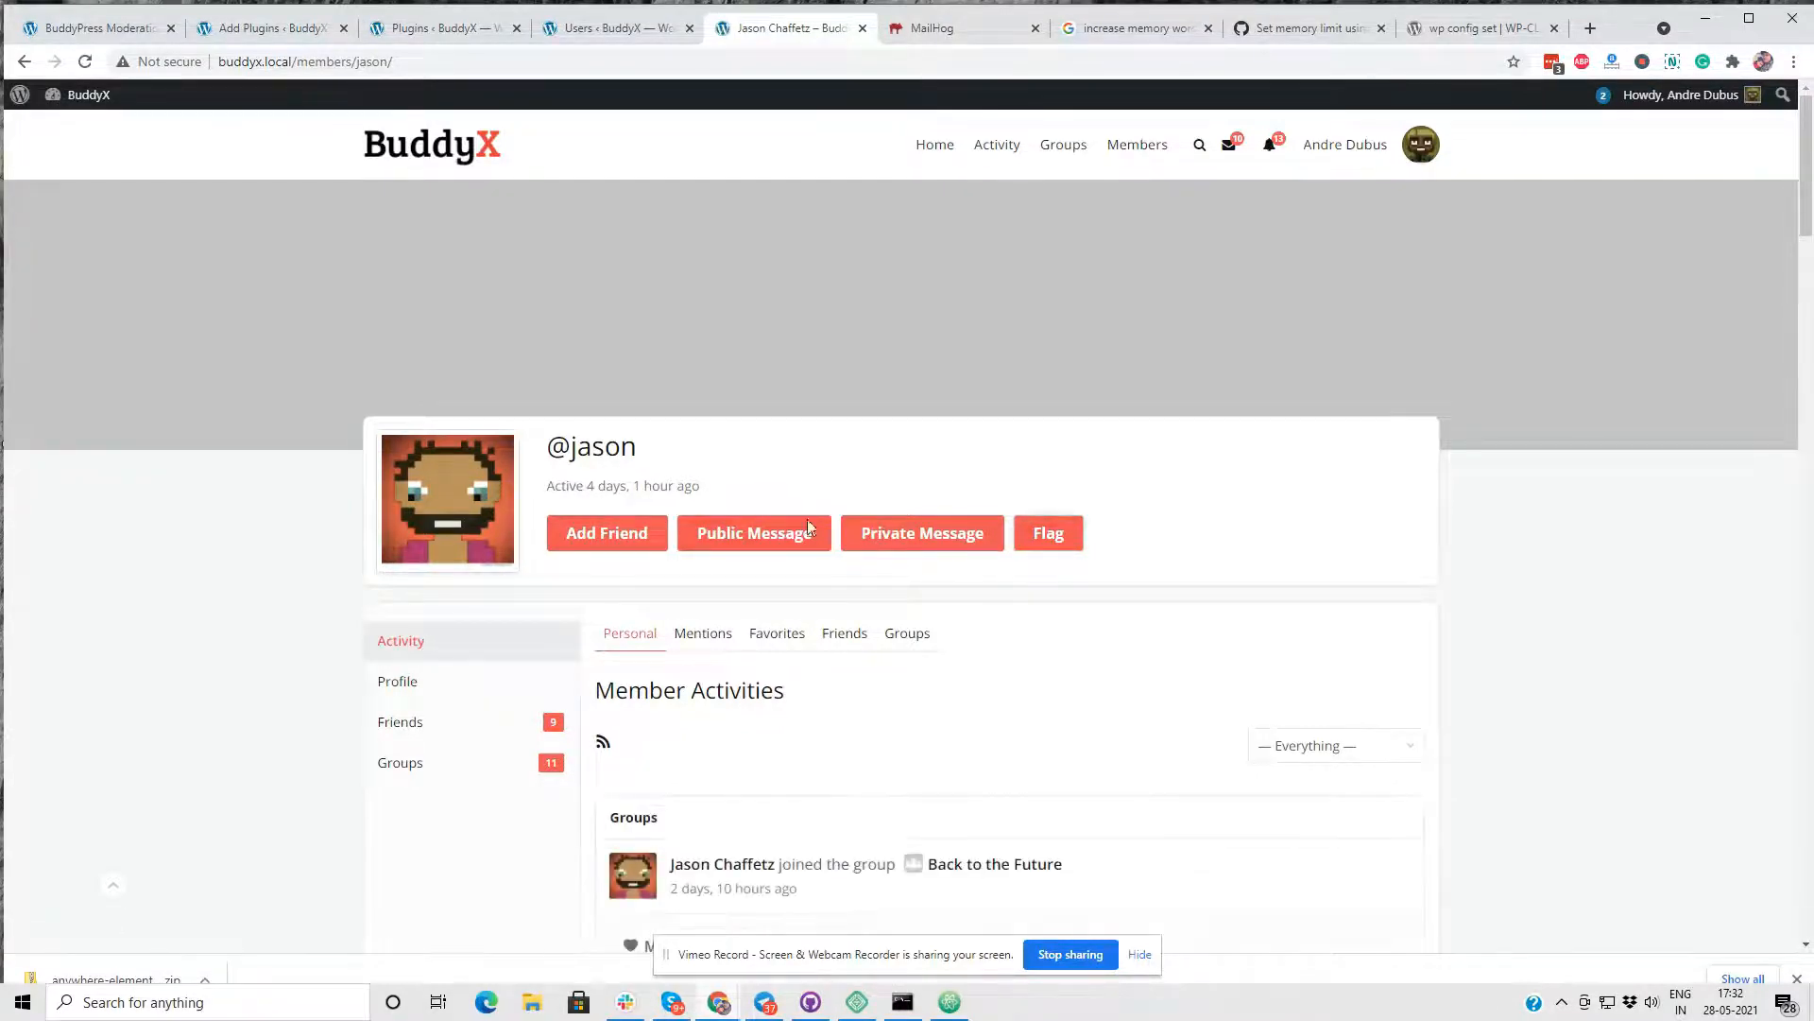
{"action": "scroll", "coordinate": [1125, 548], "scroll_direction": "down", "scroll_amount": 3}
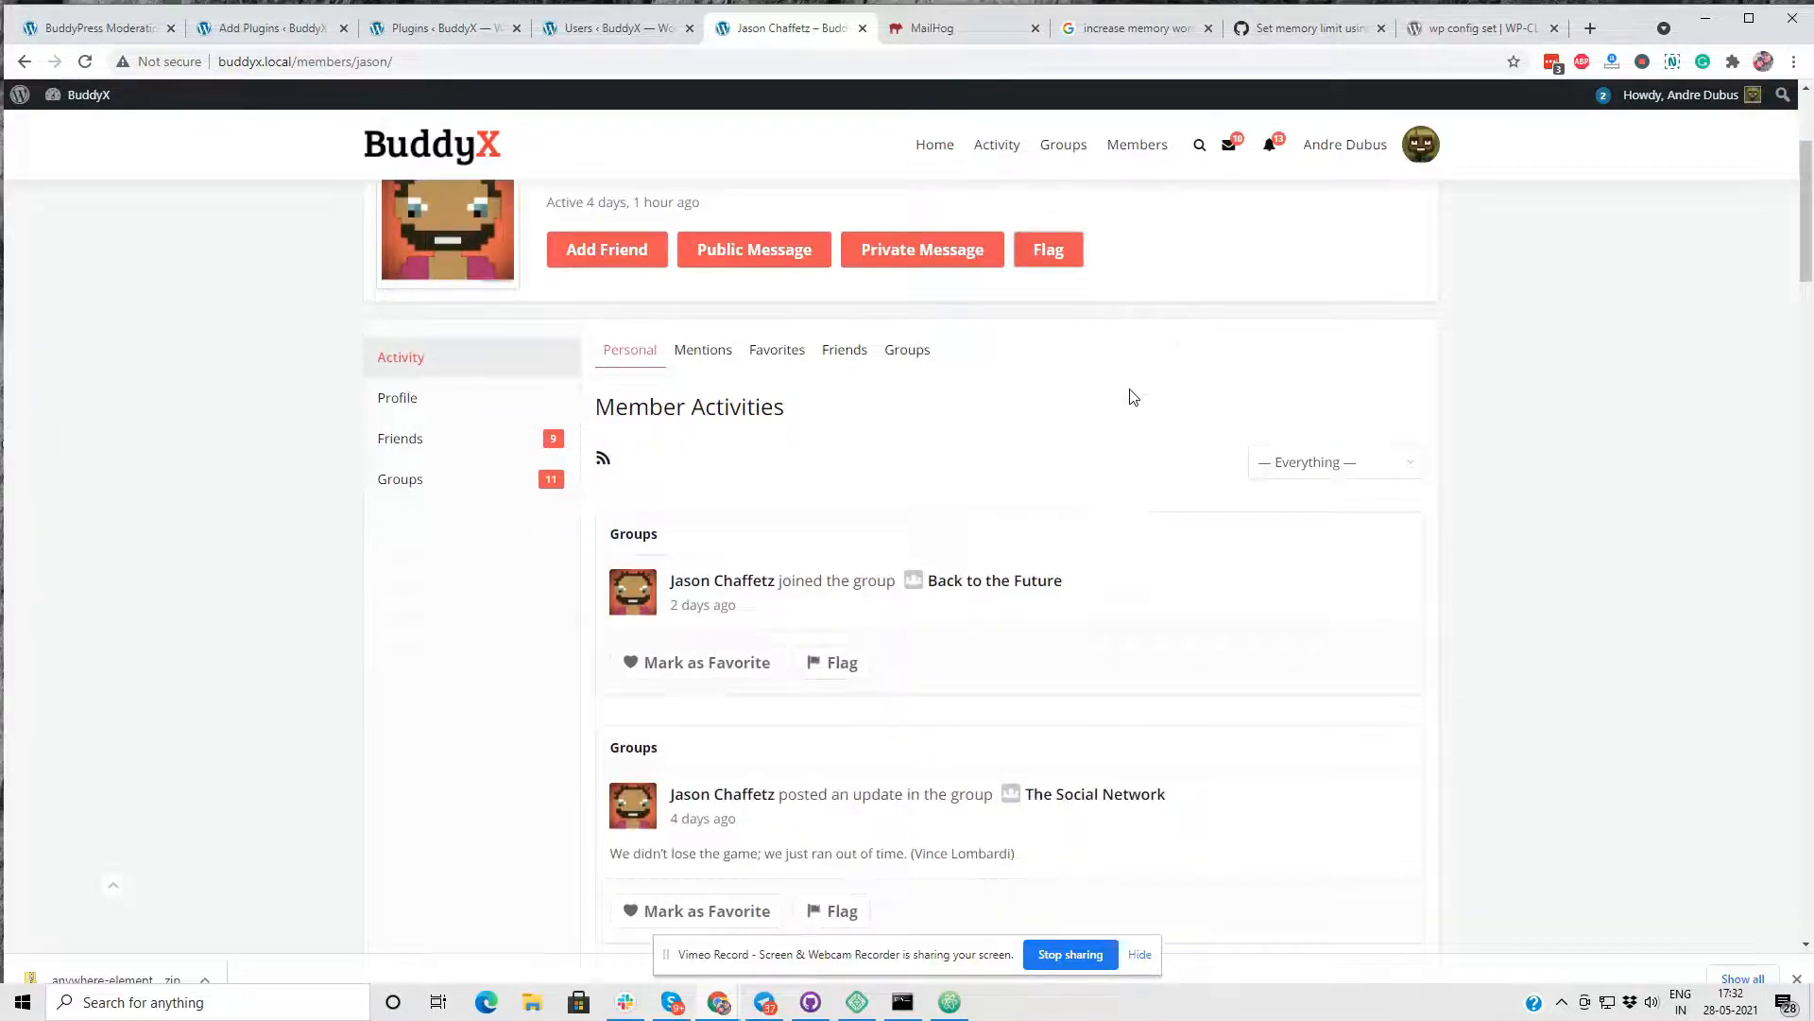
{"action": "left_click", "coordinate": [1051, 250]}
- Report the member with the subject Violence and the description "Not good for community", and submit the report
{"action": "left_click", "coordinate": [714, 454]}
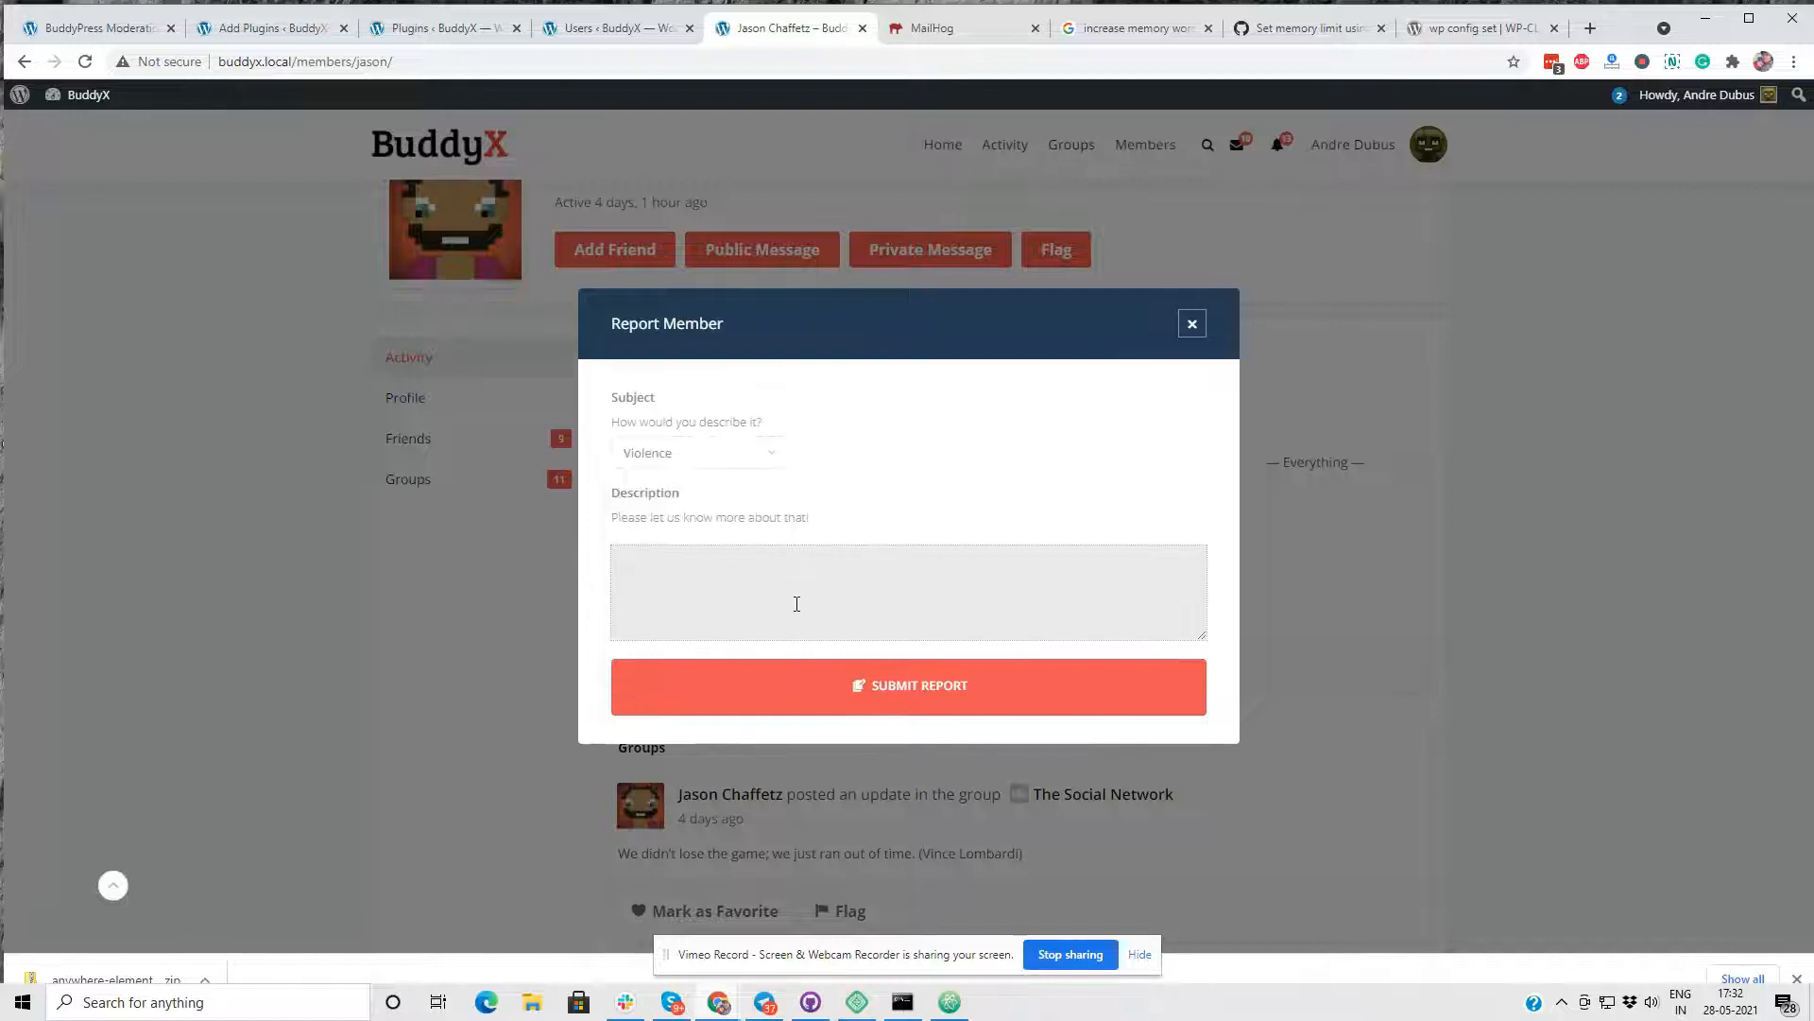
{"action": "type", "text": "Not good for comm"}
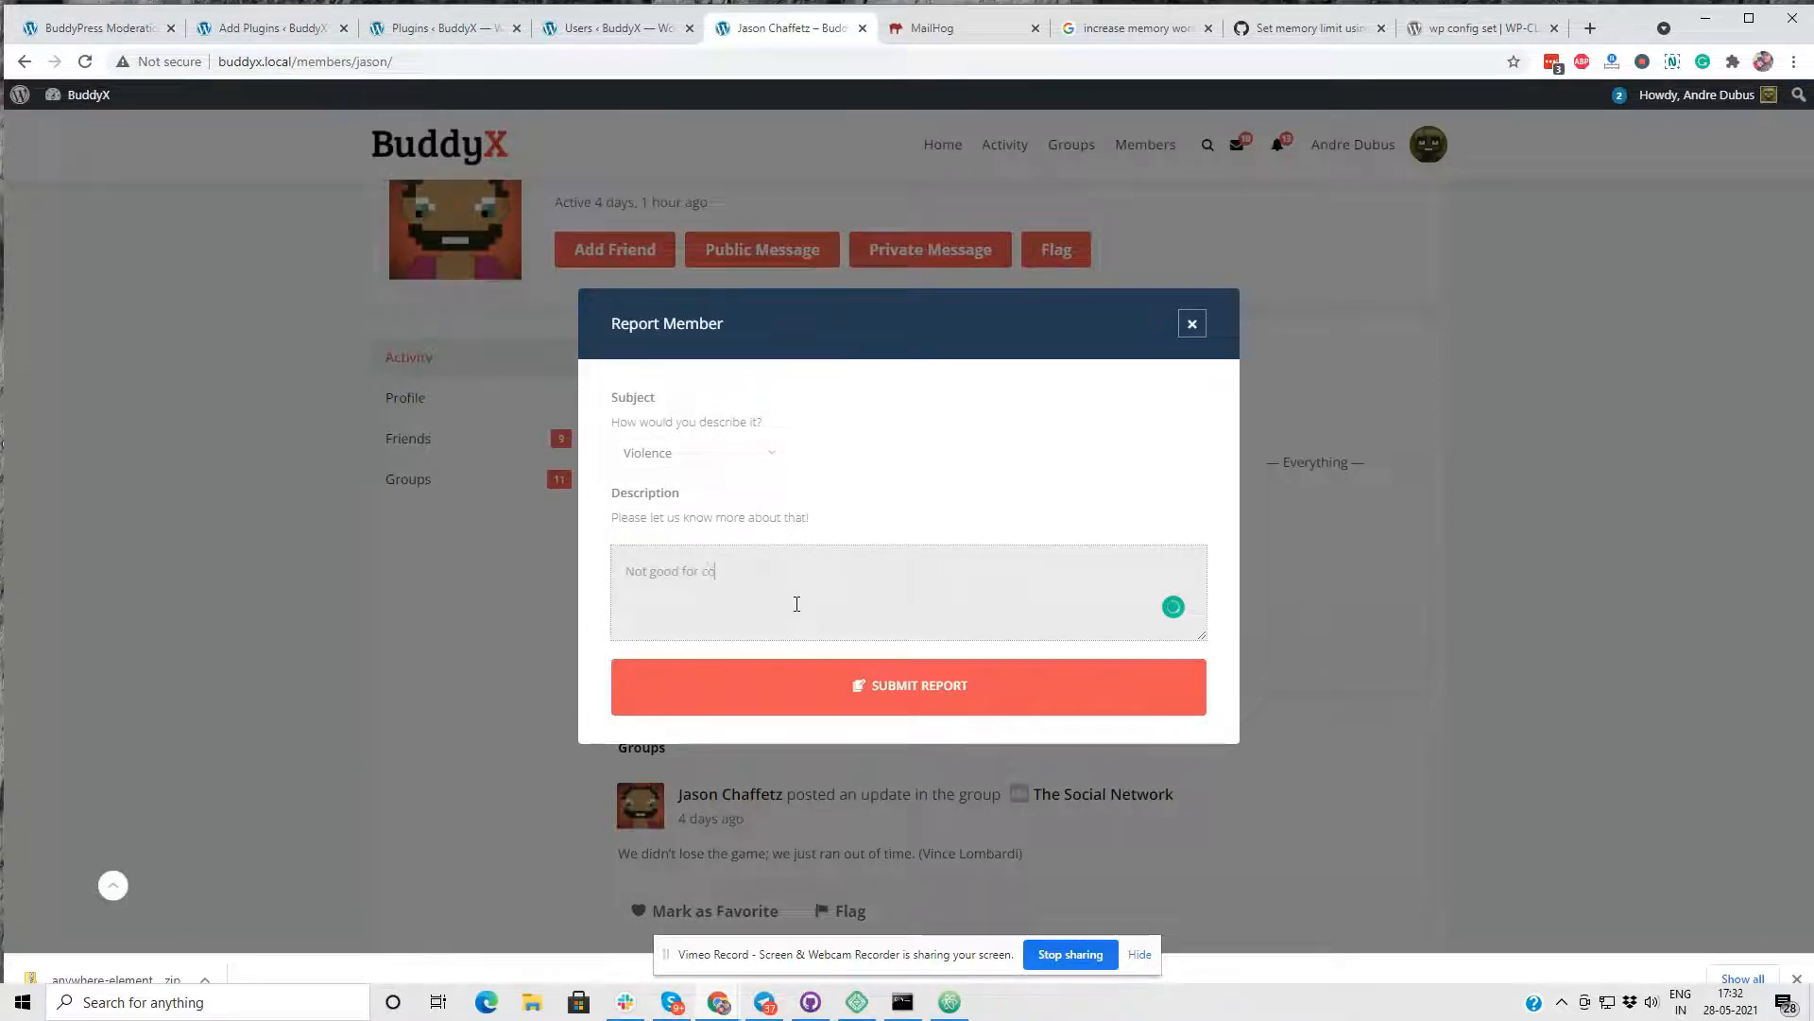
{"action": "type", "text": "unity"}
{"action": "left_click", "coordinate": [855, 690]}
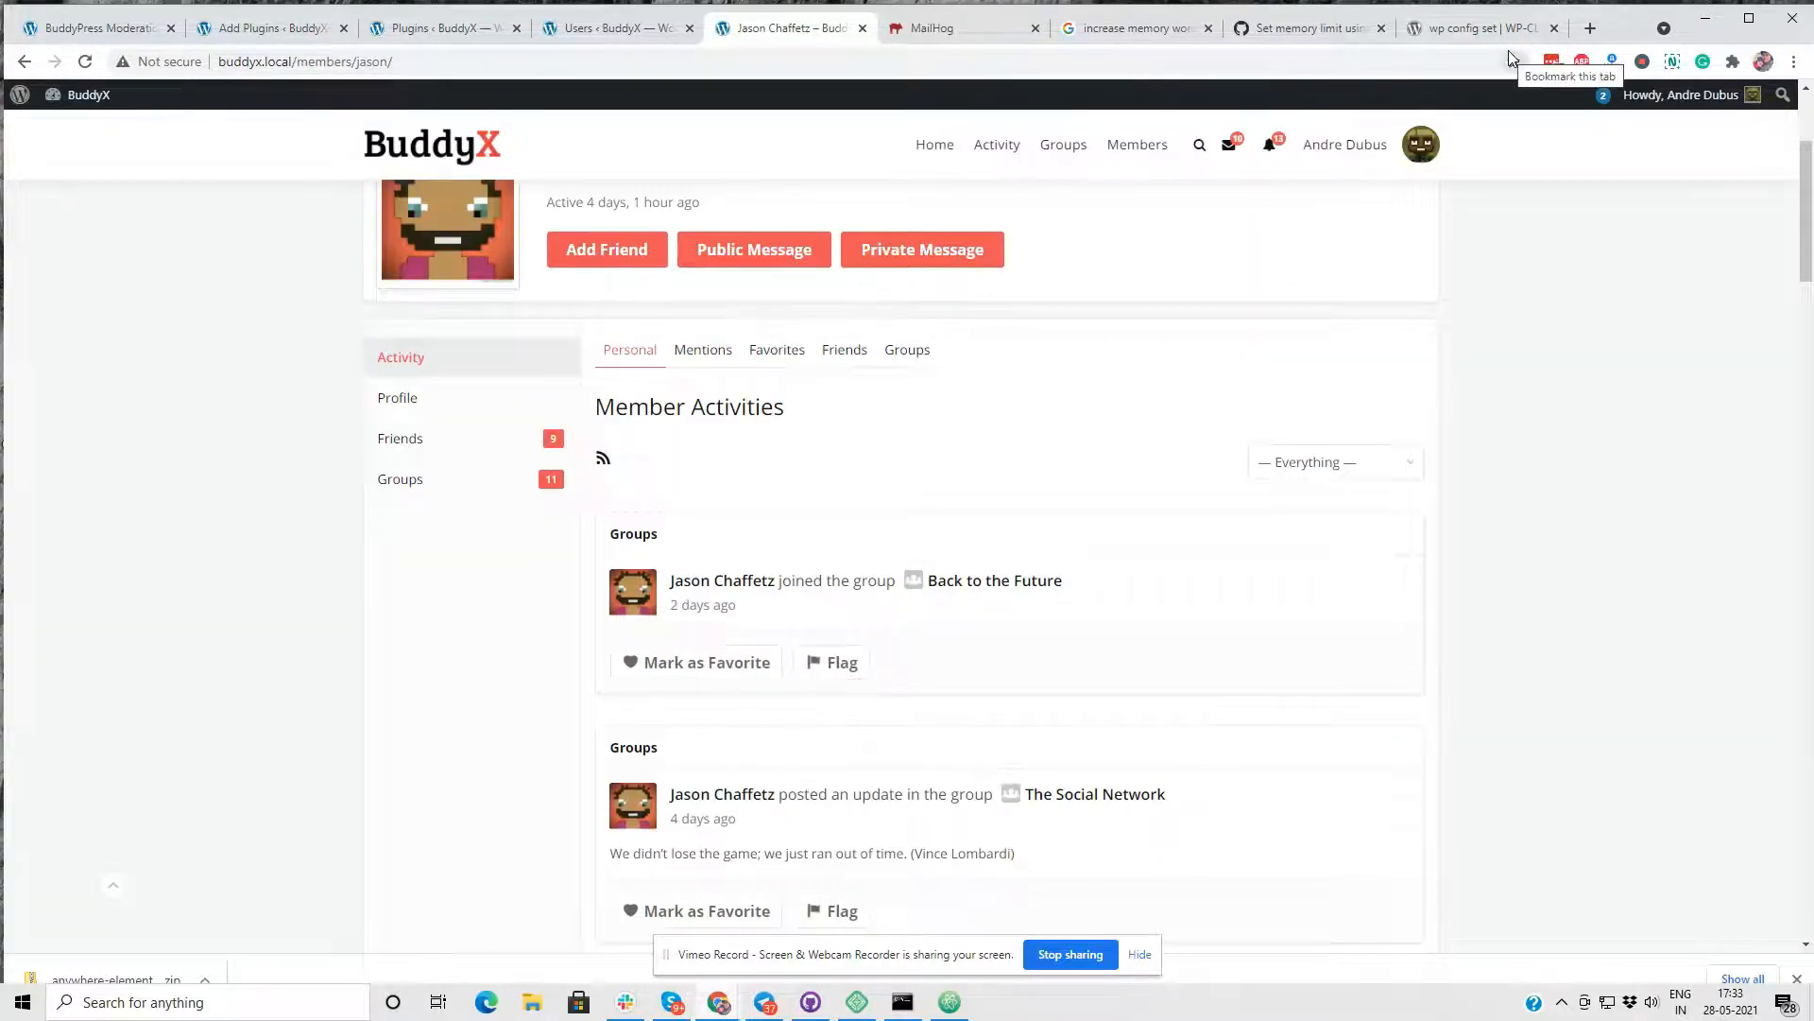
- Open the members directory and switch back to the site administrator's account
{"action": "scroll", "coordinate": [975, 365], "scroll_direction": "up", "scroll_amount": 3}
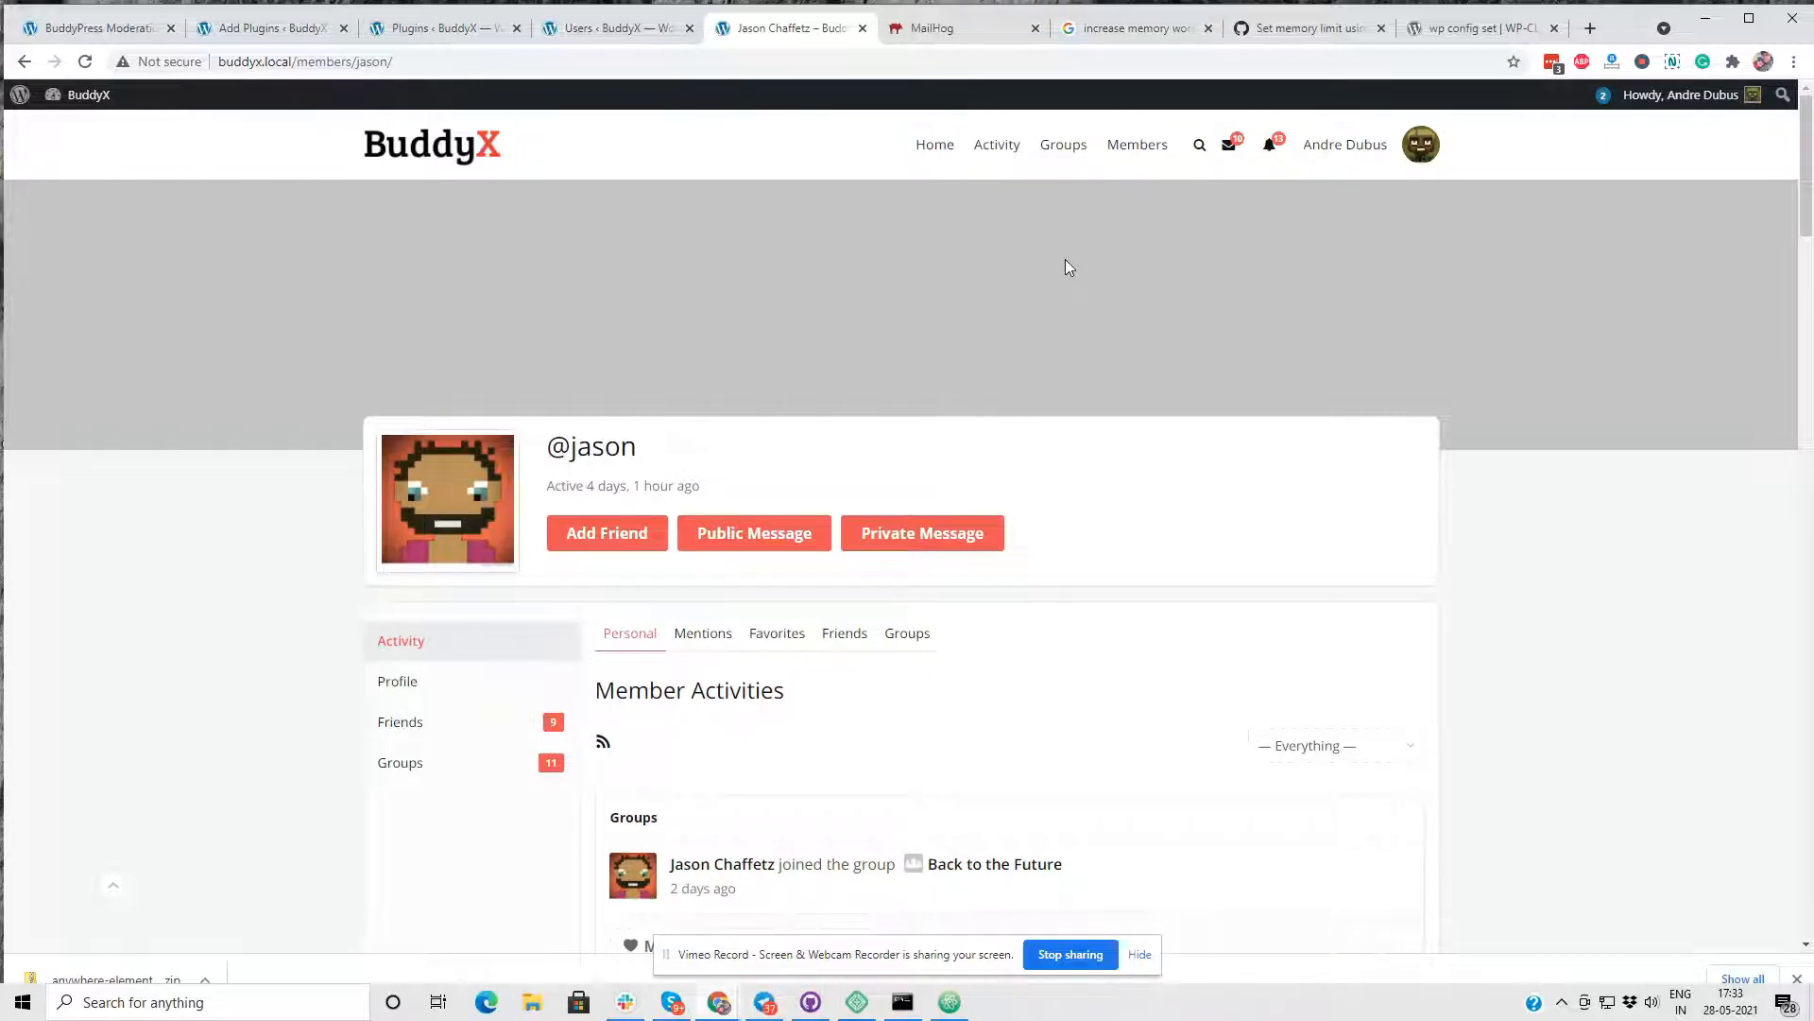
{"action": "mouse_move", "coordinate": [1366, 123]}
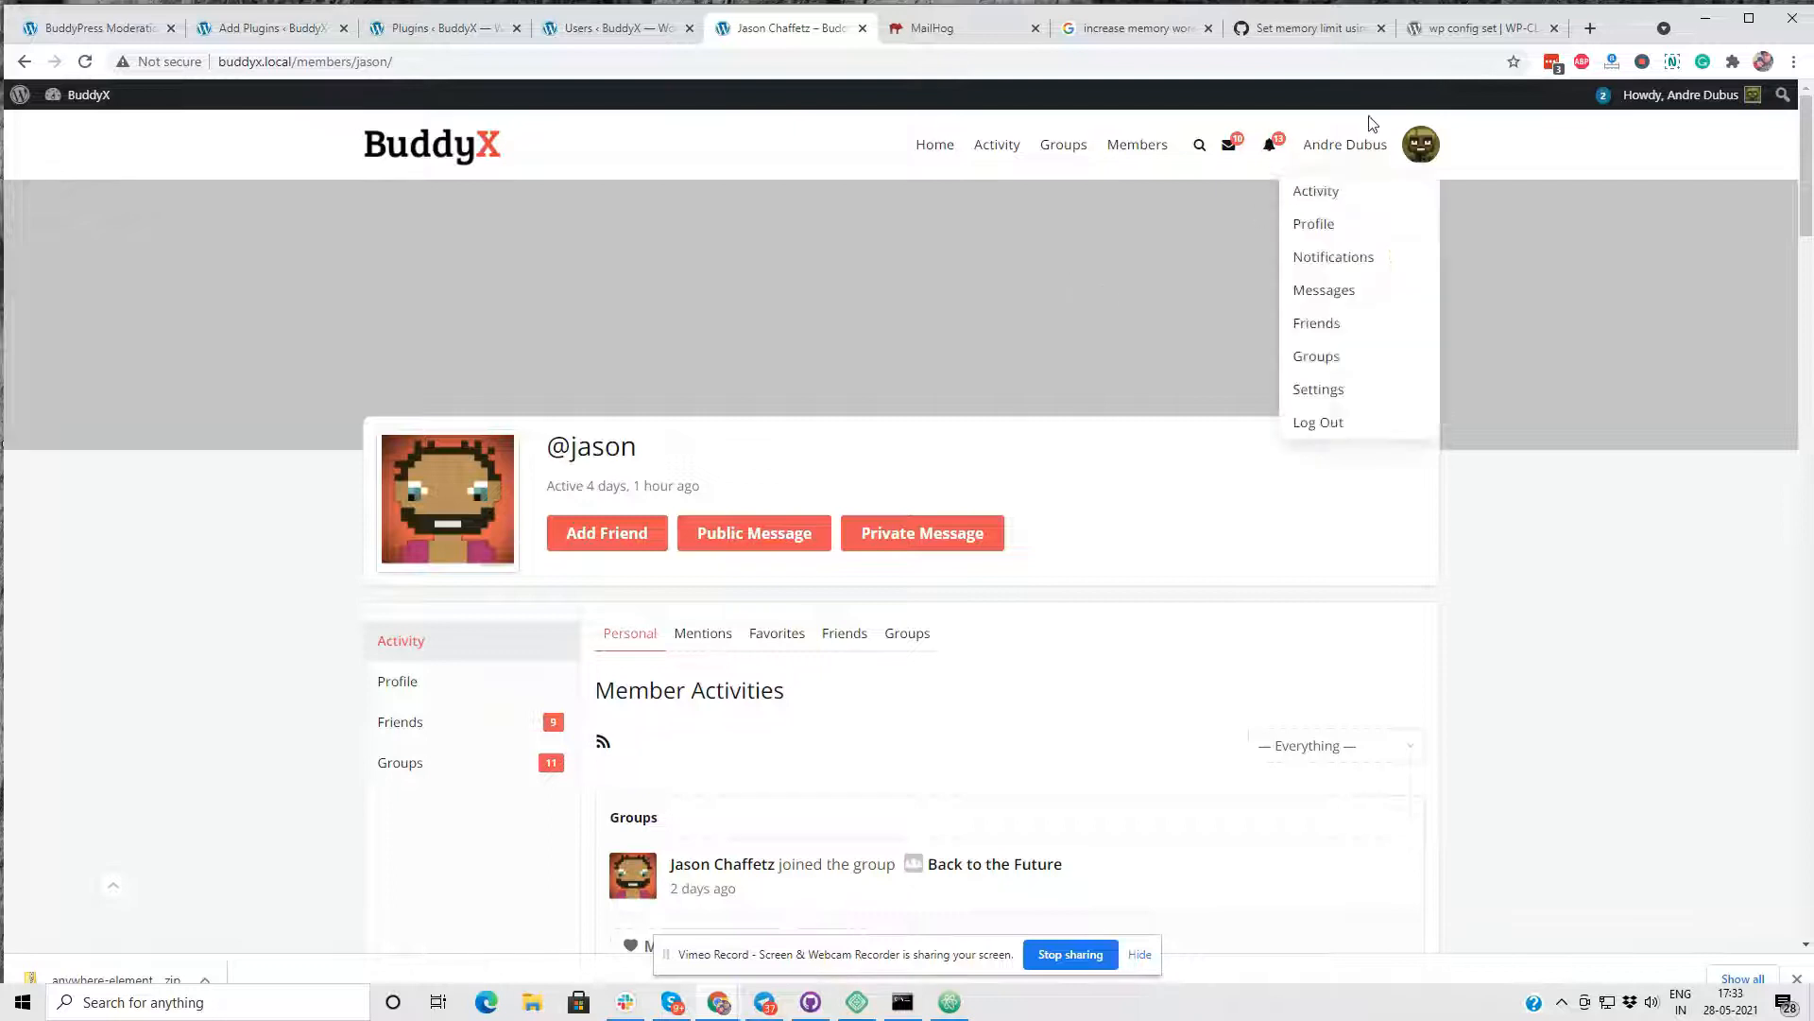
{"action": "left_click", "coordinate": [1127, 148]}
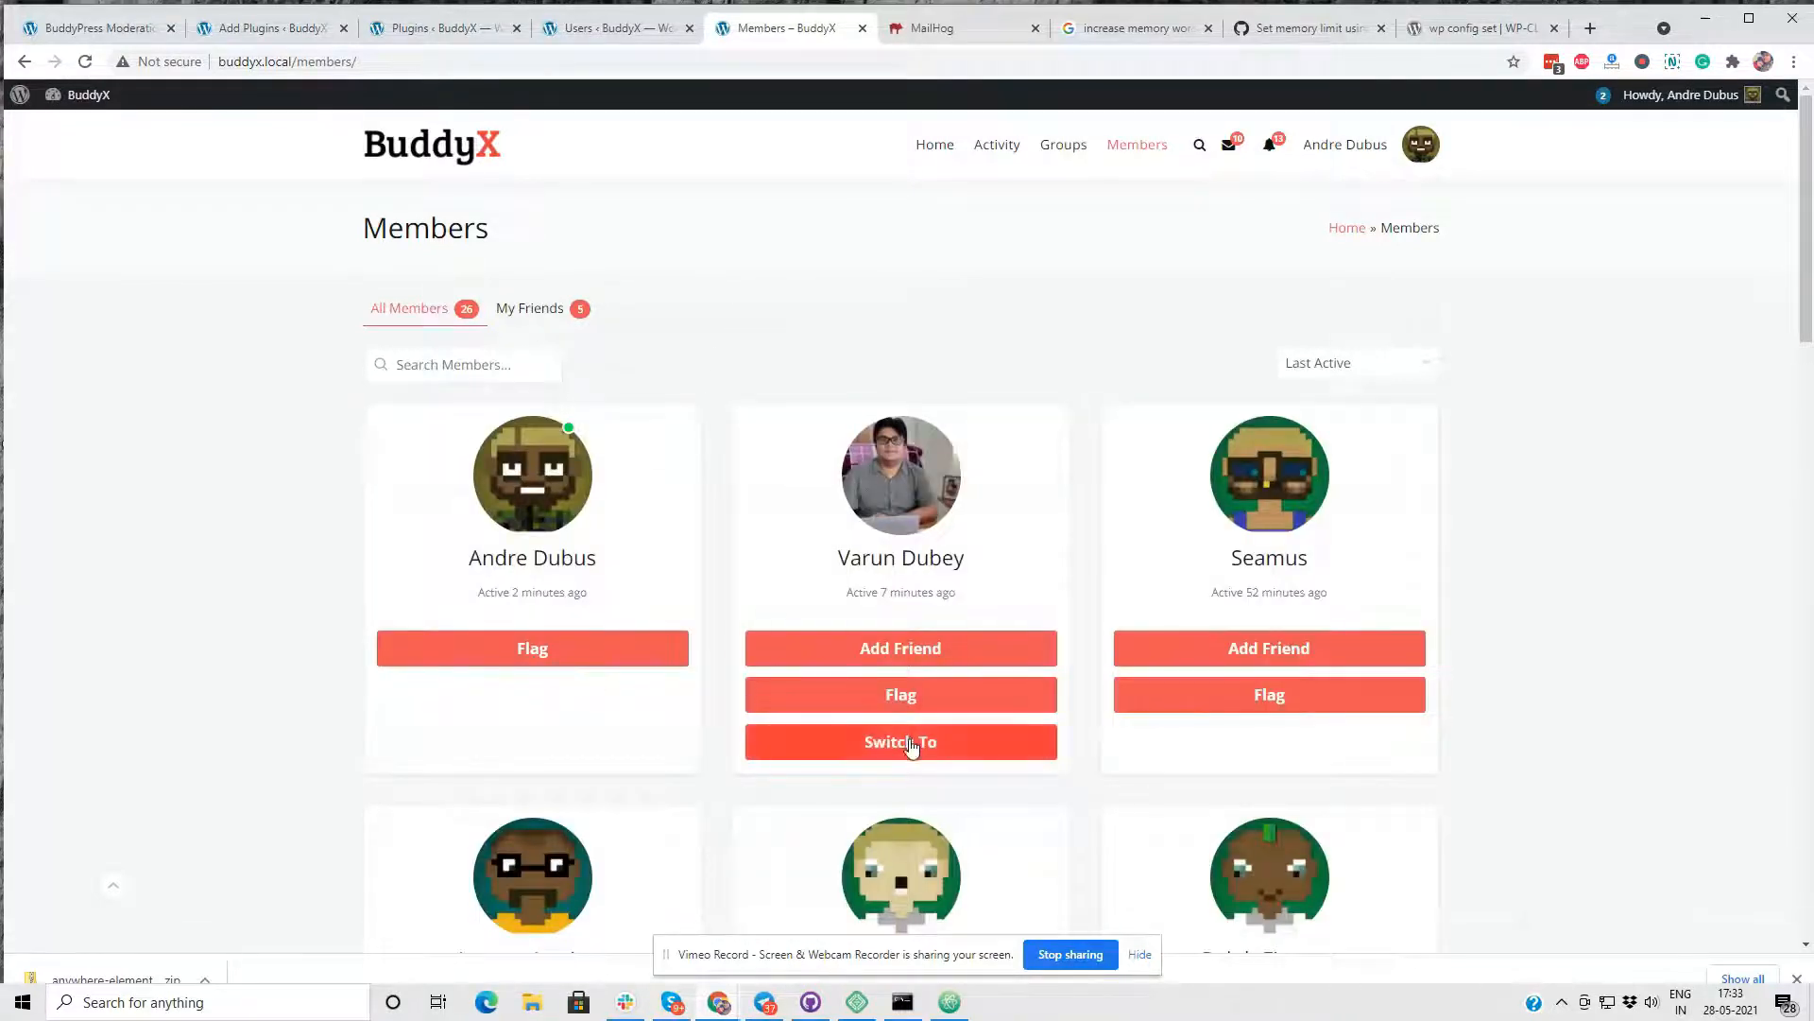
{"action": "left_click", "coordinate": [905, 742]}
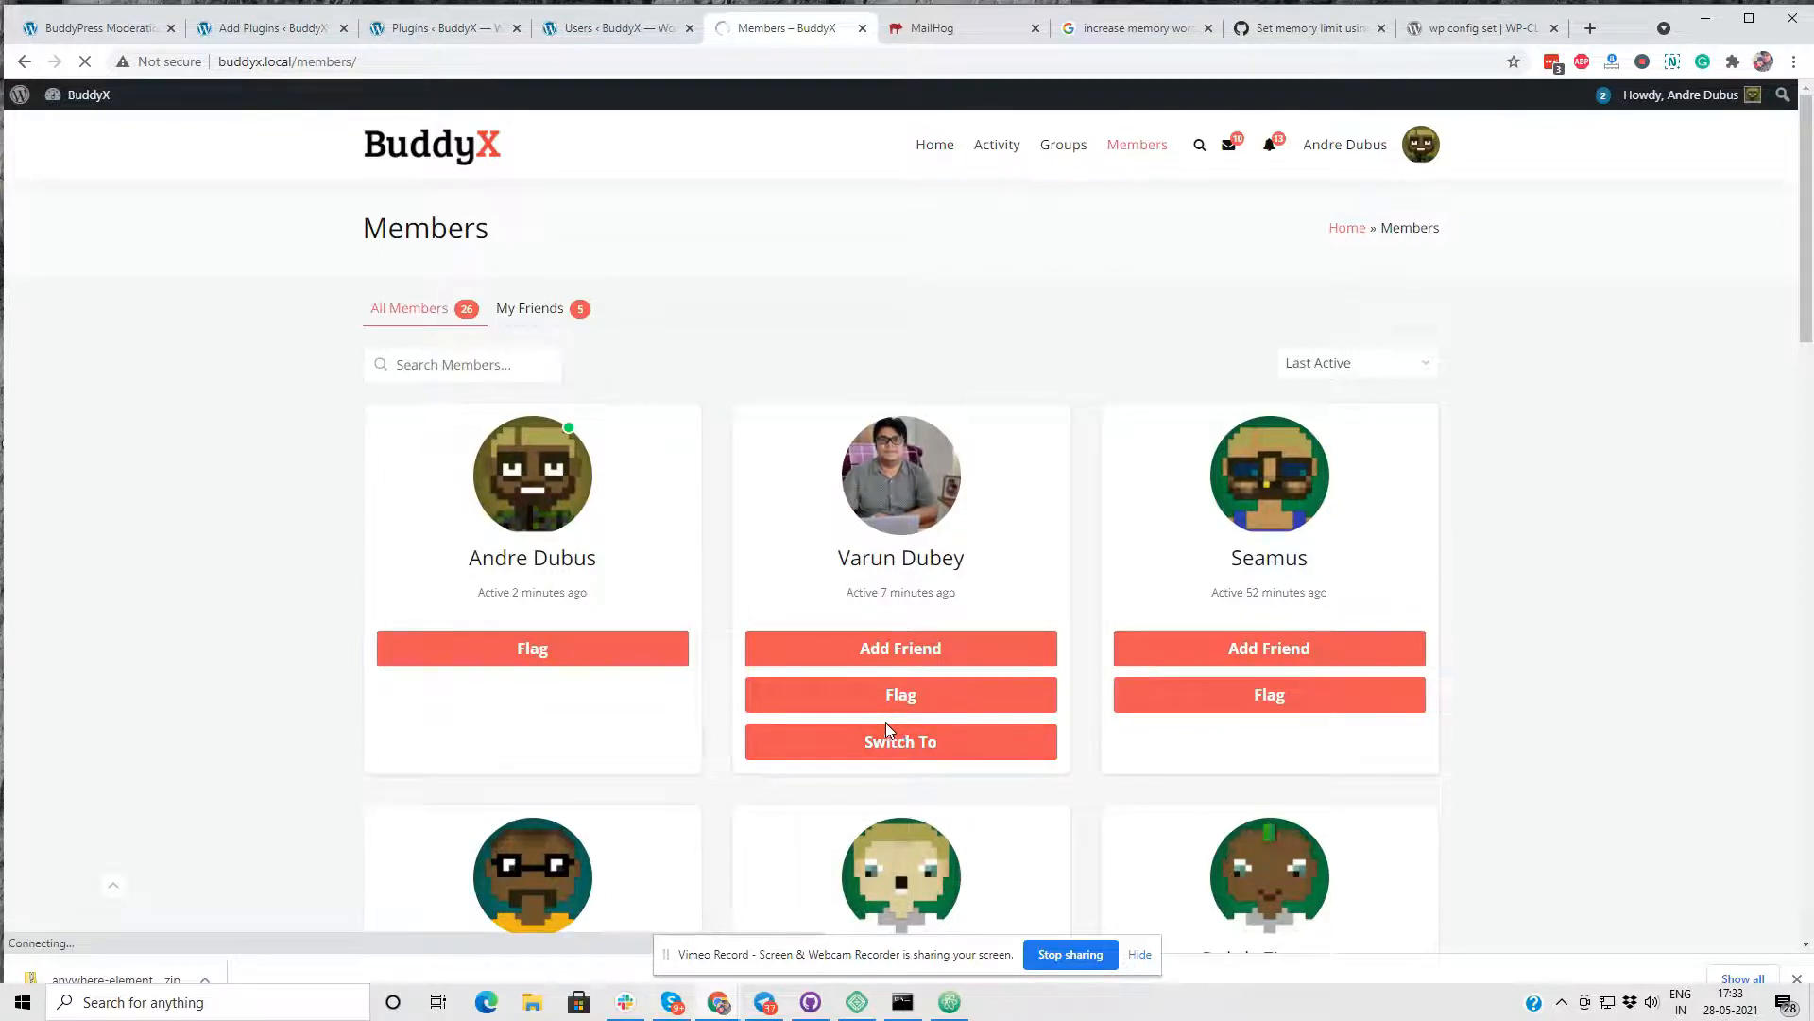
{"action": "scroll", "coordinate": [661, 576], "scroll_direction": "down", "scroll_amount": 3}
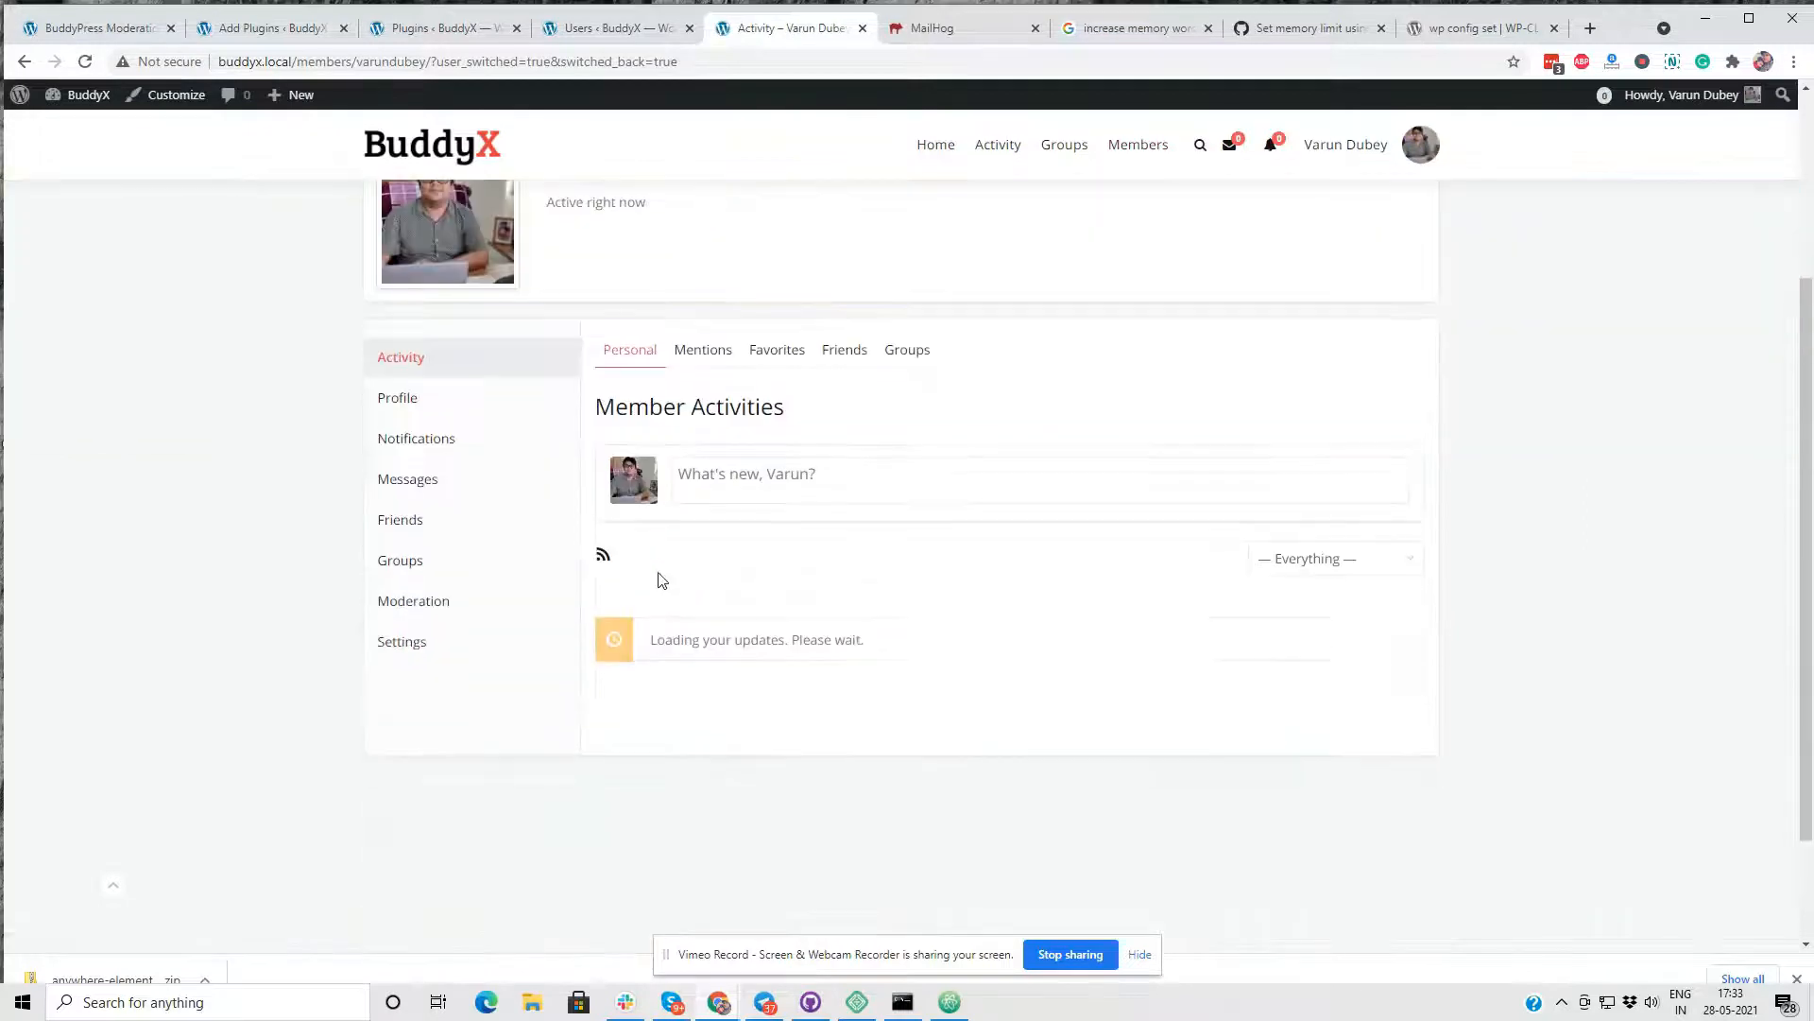
- Open the first community moderator's profile in a new tab from the filtered Users list, and return to the administrator's profile
{"action": "scroll", "coordinate": [1074, 596], "scroll_direction": "up", "scroll_amount": 3}
{"action": "left_click", "coordinate": [624, 29]}
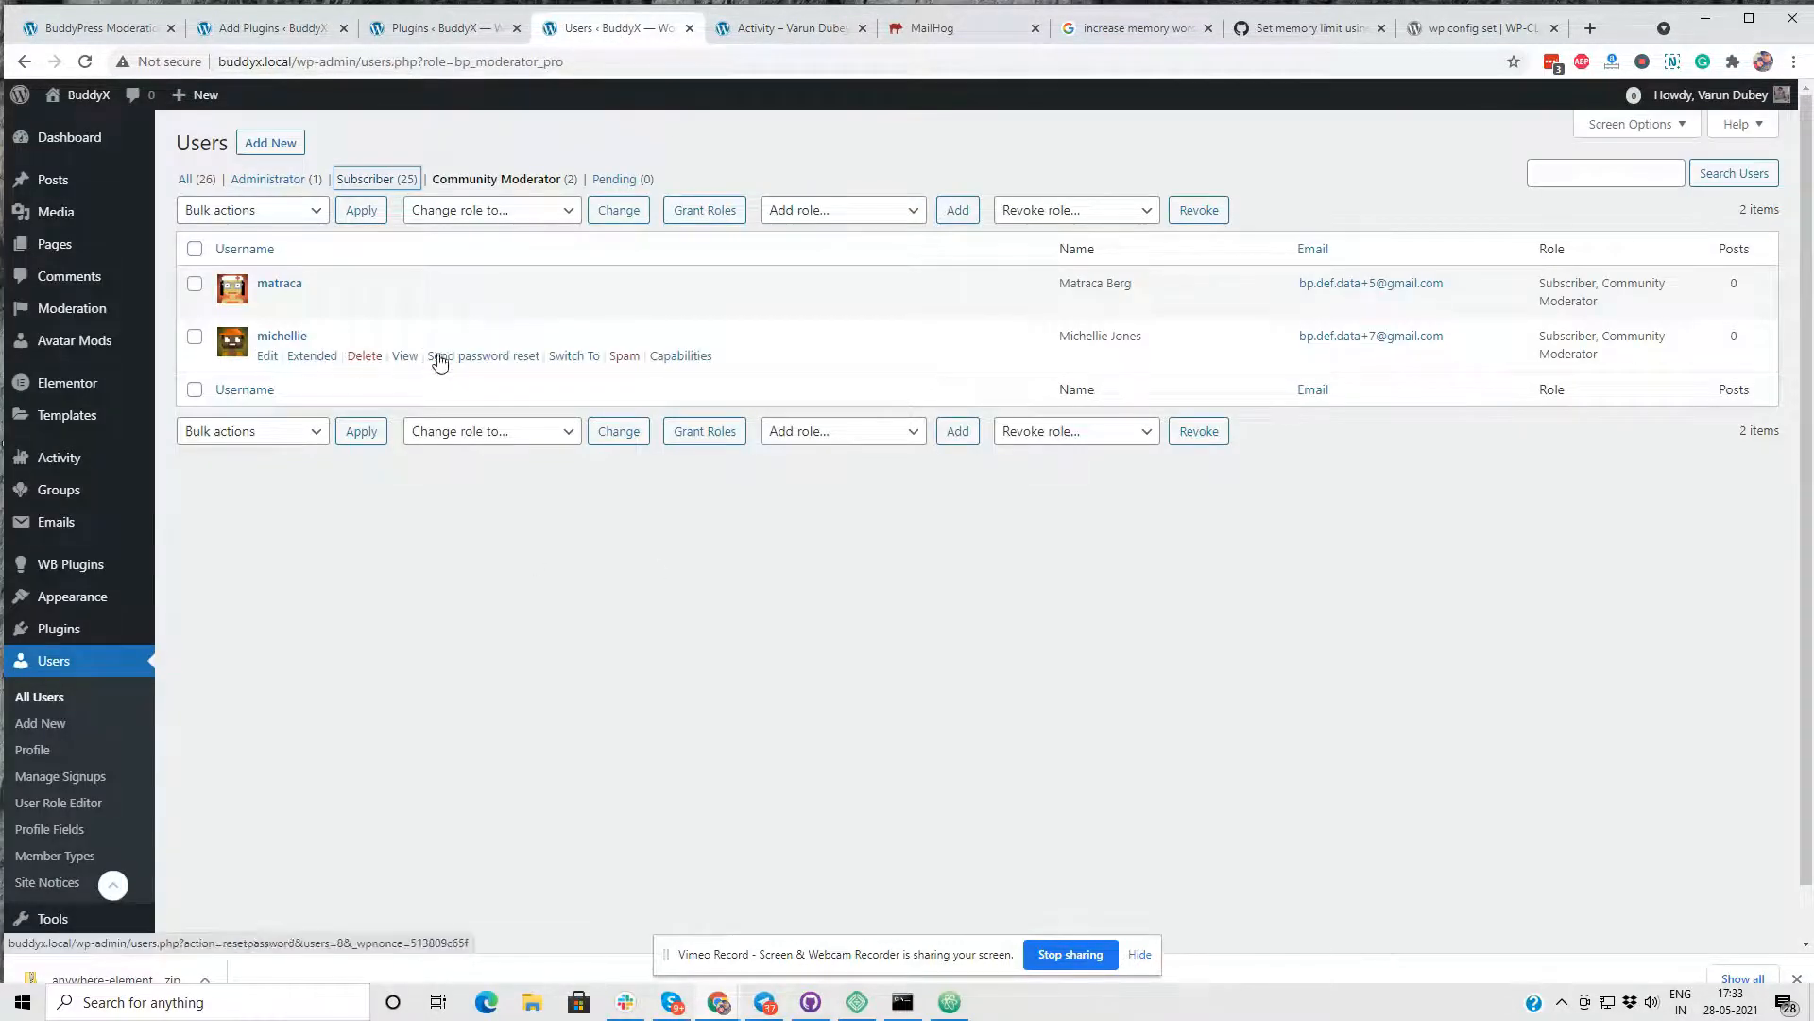
{"action": "right_click", "coordinate": [419, 312]}
{"action": "left_click", "coordinate": [473, 324]}
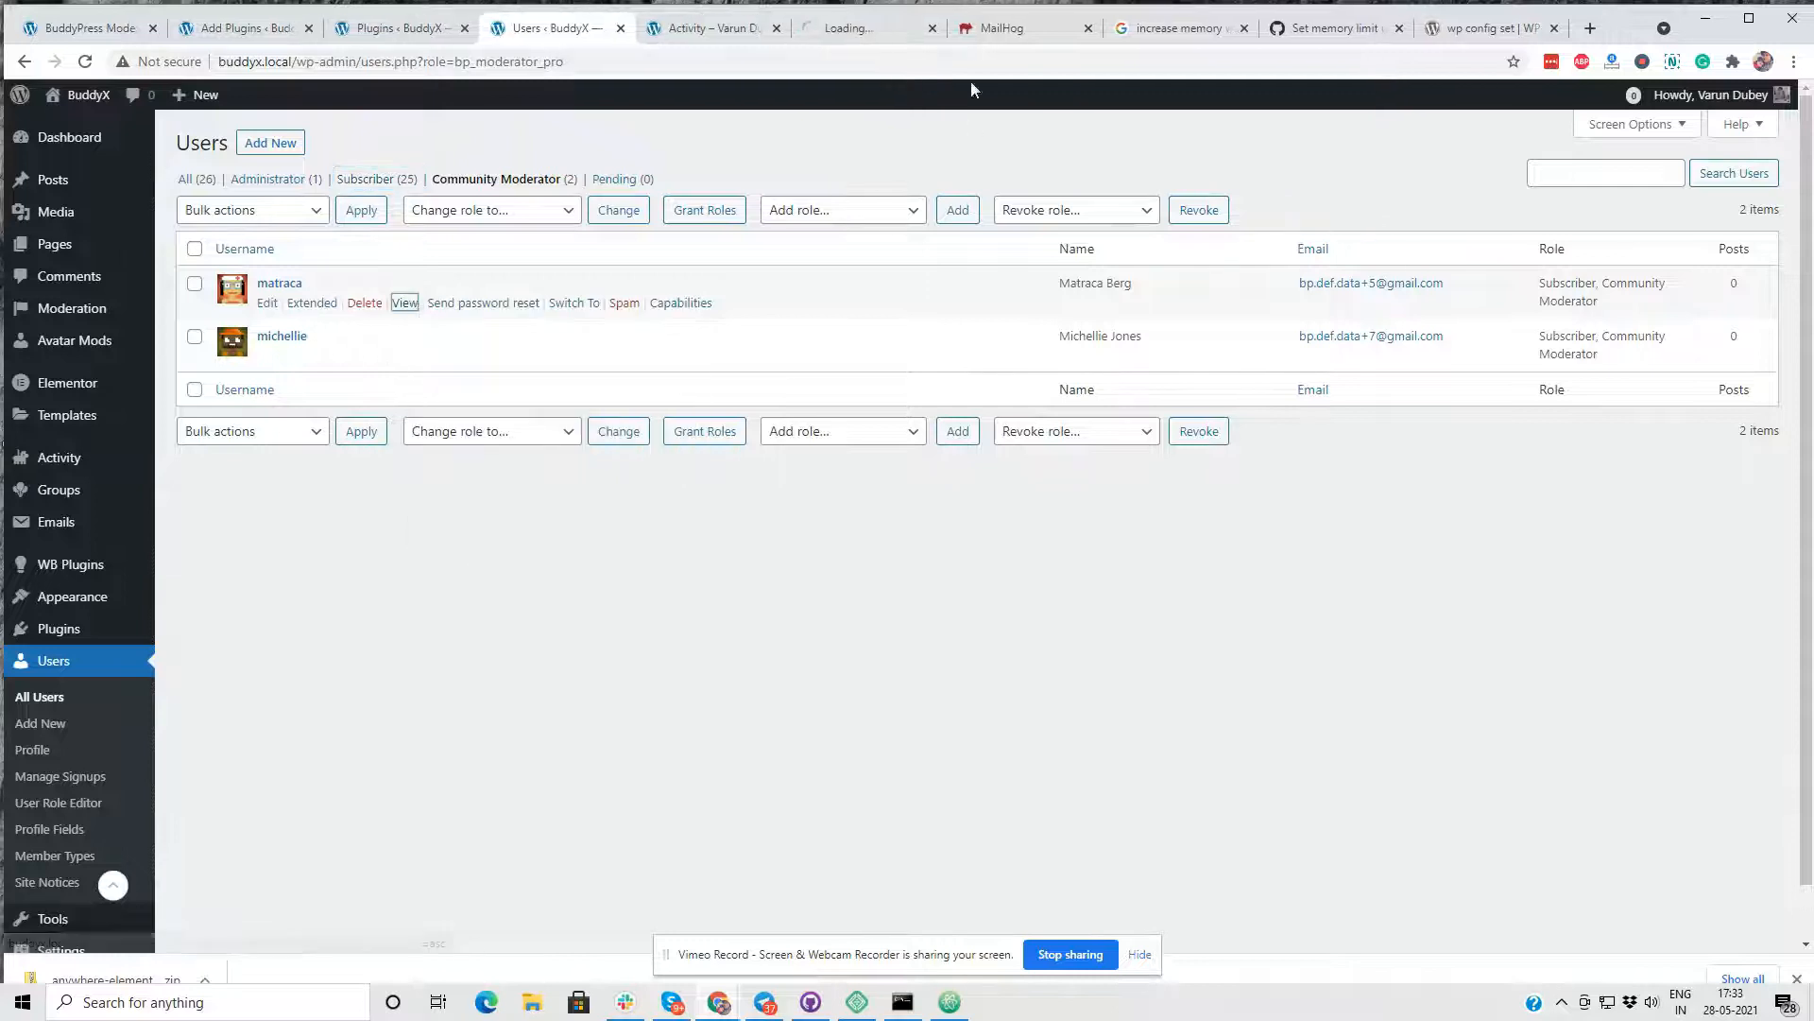
{"action": "left_click", "coordinate": [893, 30]}
{"action": "left_click", "coordinate": [719, 36]}
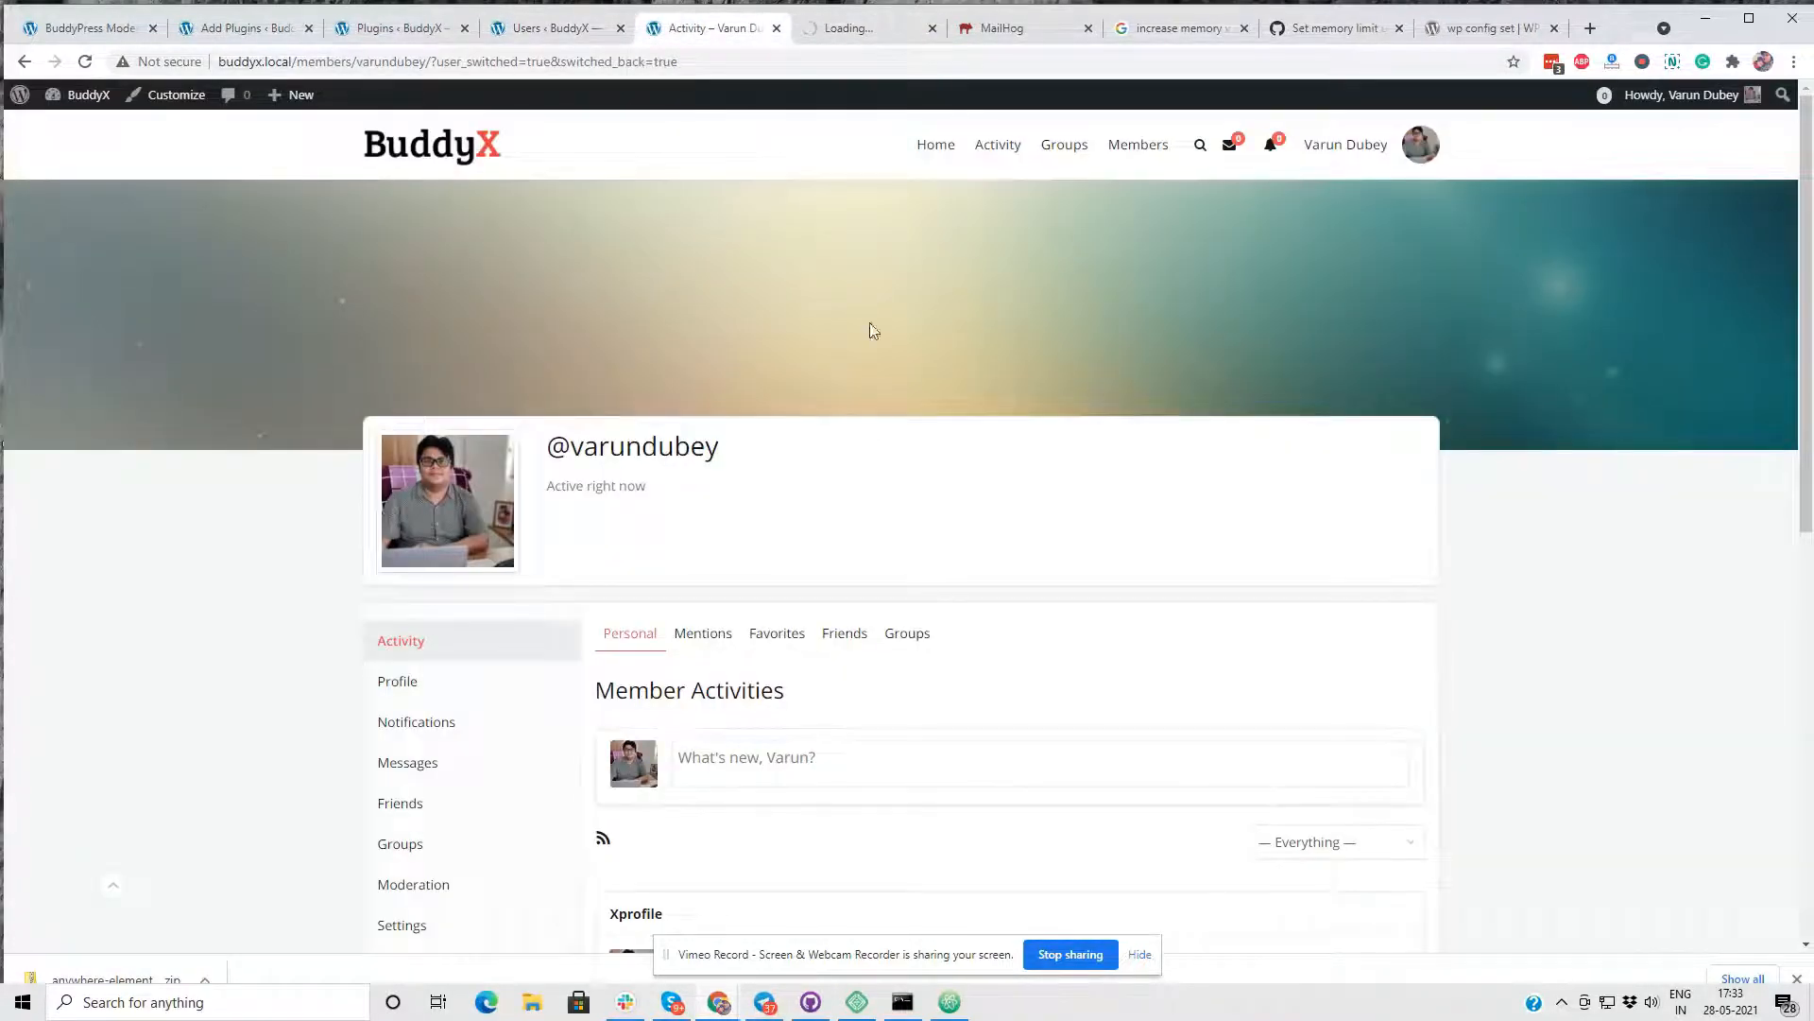
- Open the Moderation section of the administrator's profile and review each report's reporter, item, component, author and content status
{"action": "scroll", "coordinate": [850, 378], "scroll_direction": "down", "scroll_amount": 3}
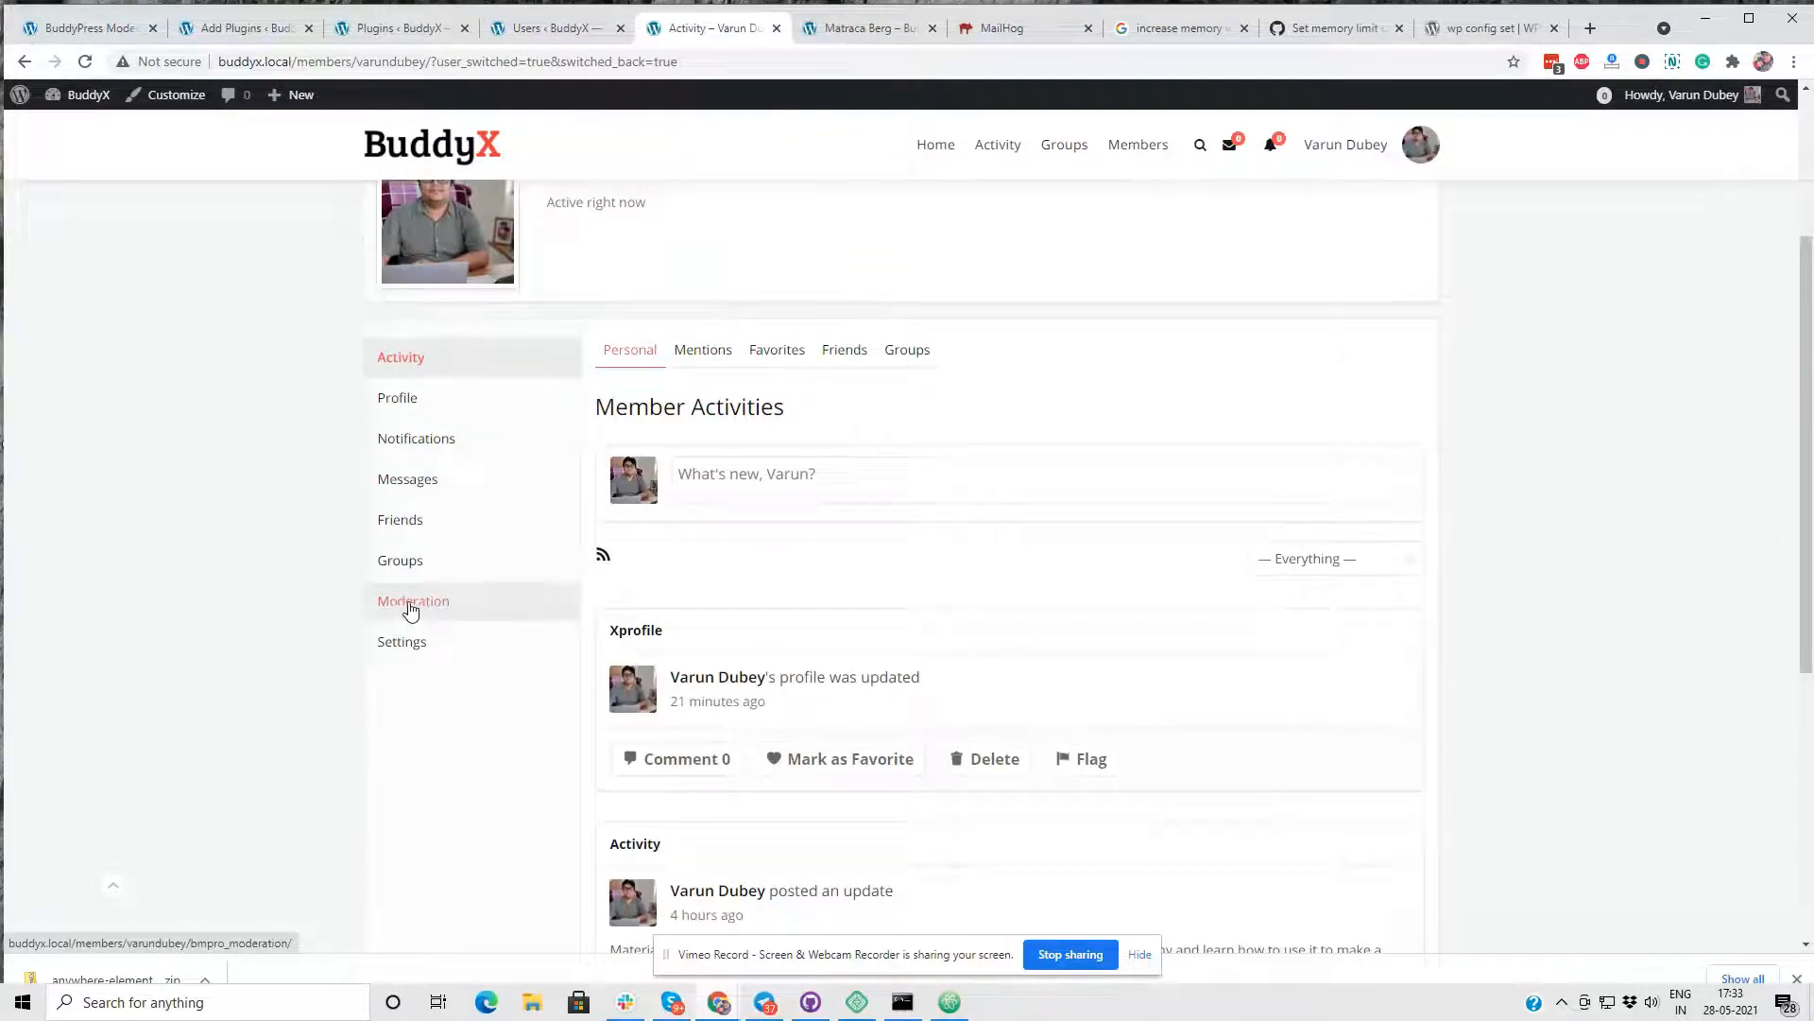
{"action": "left_click", "coordinate": [463, 620]}
{"action": "scroll", "coordinate": [1008, 498], "scroll_direction": "down", "scroll_amount": 4}
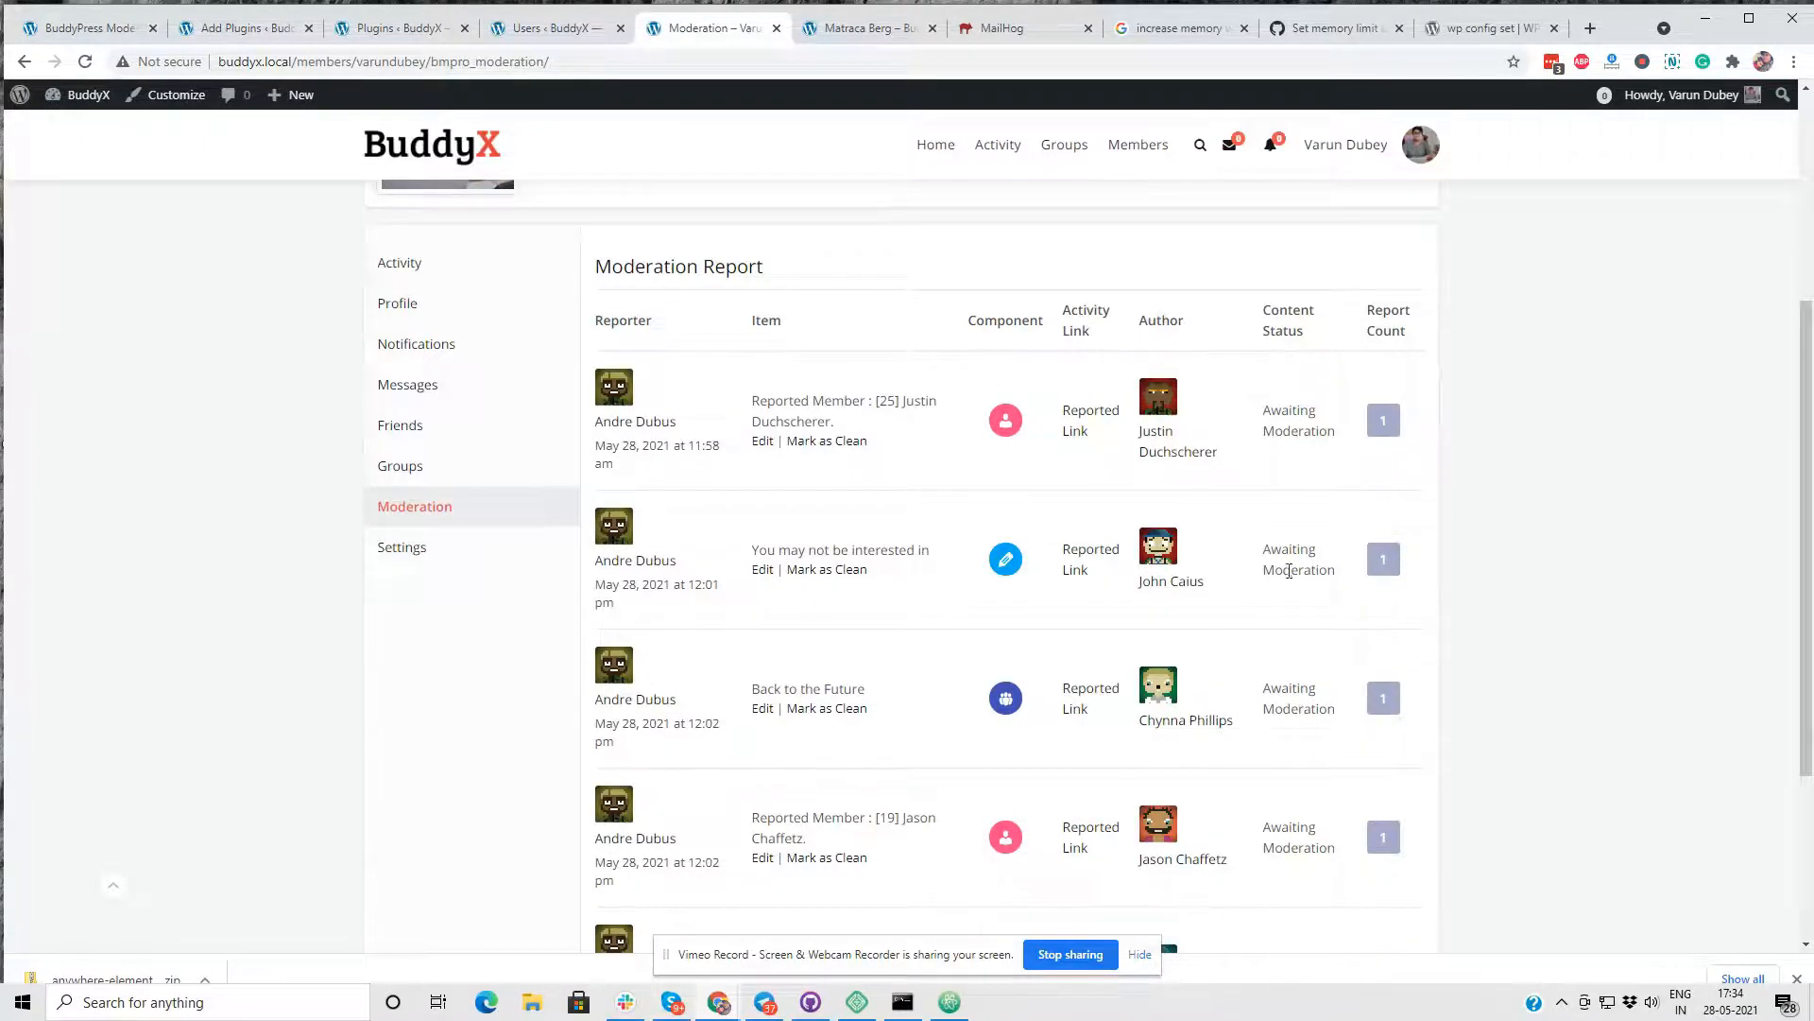
{"action": "scroll", "coordinate": [1298, 662], "scroll_direction": "down", "scroll_amount": 2}
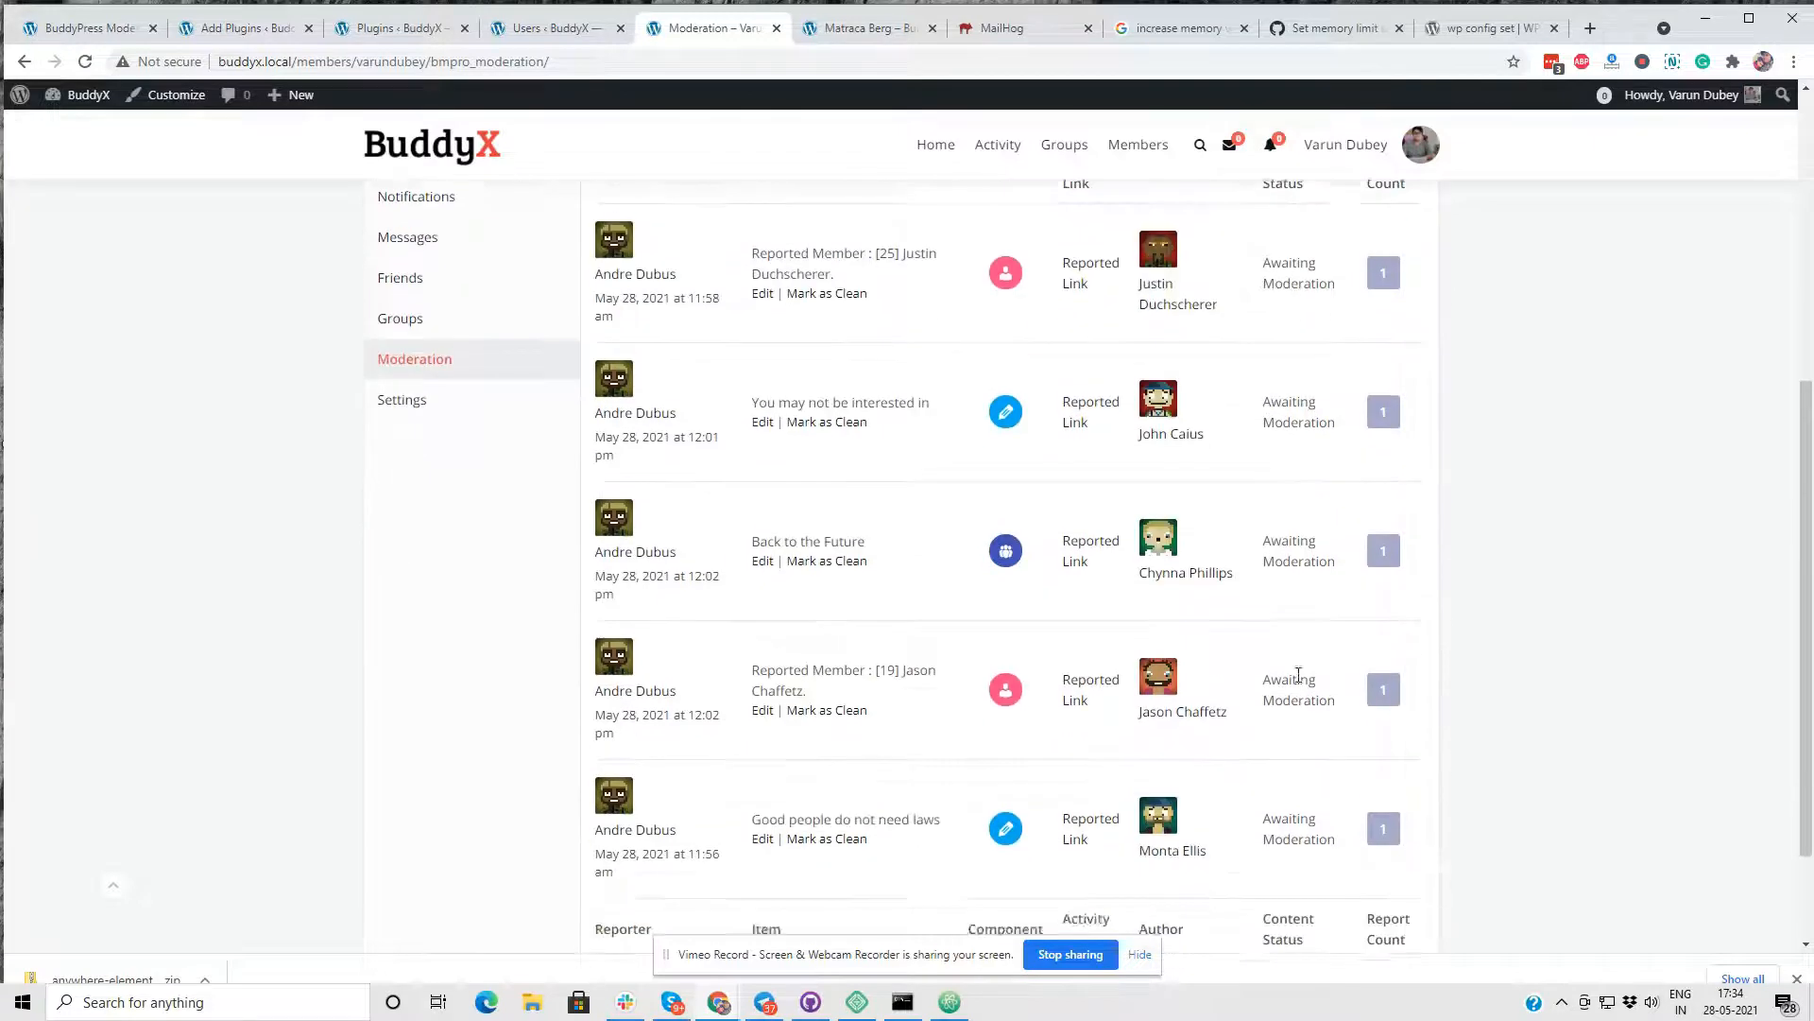
{"action": "scroll", "coordinate": [1298, 675], "scroll_direction": "down", "scroll_amount": 2}
{"action": "scroll", "coordinate": [1276, 600], "scroll_direction": "up", "scroll_amount": 4}
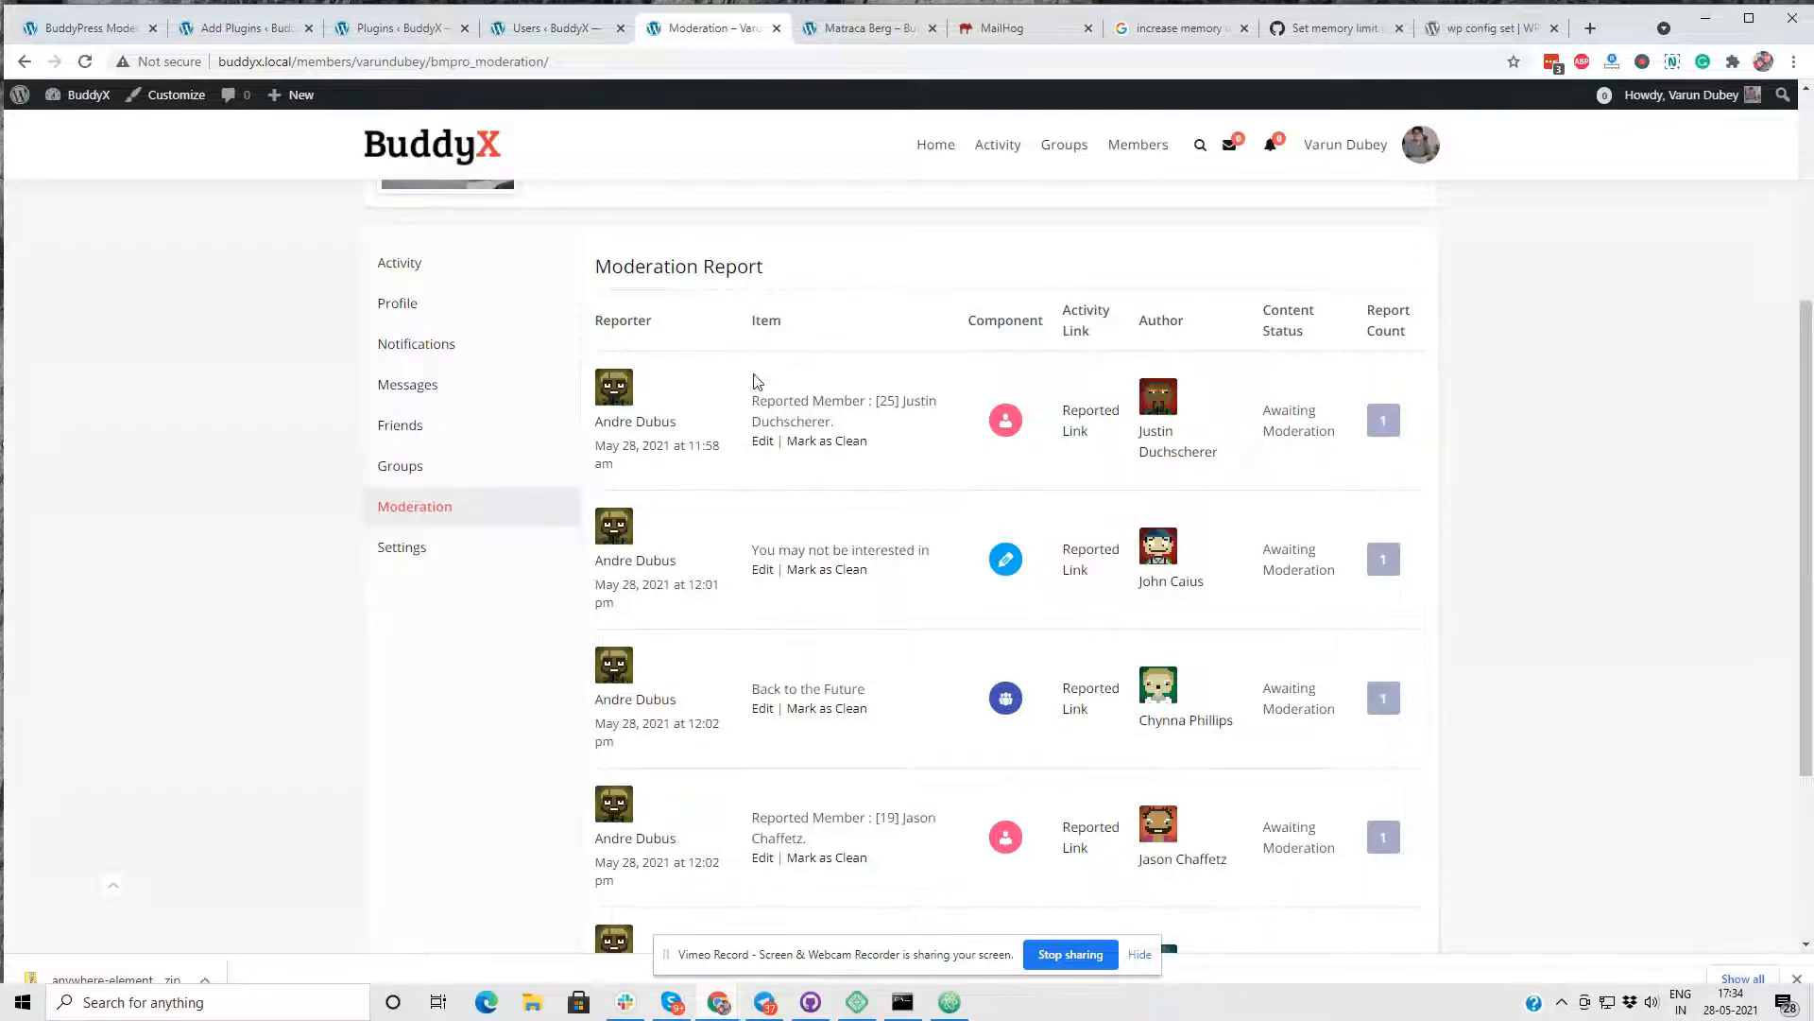
{"action": "scroll", "coordinate": [825, 553], "scroll_direction": "down", "scroll_amount": 2}
{"action": "scroll", "coordinate": [819, 366], "scroll_direction": "up", "scroll_amount": 2}
{"action": "scroll", "coordinate": [1007, 546], "scroll_direction": "down", "scroll_amount": 1}
{"action": "scroll", "coordinate": [1005, 614], "scroll_direction": "down", "scroll_amount": 2}
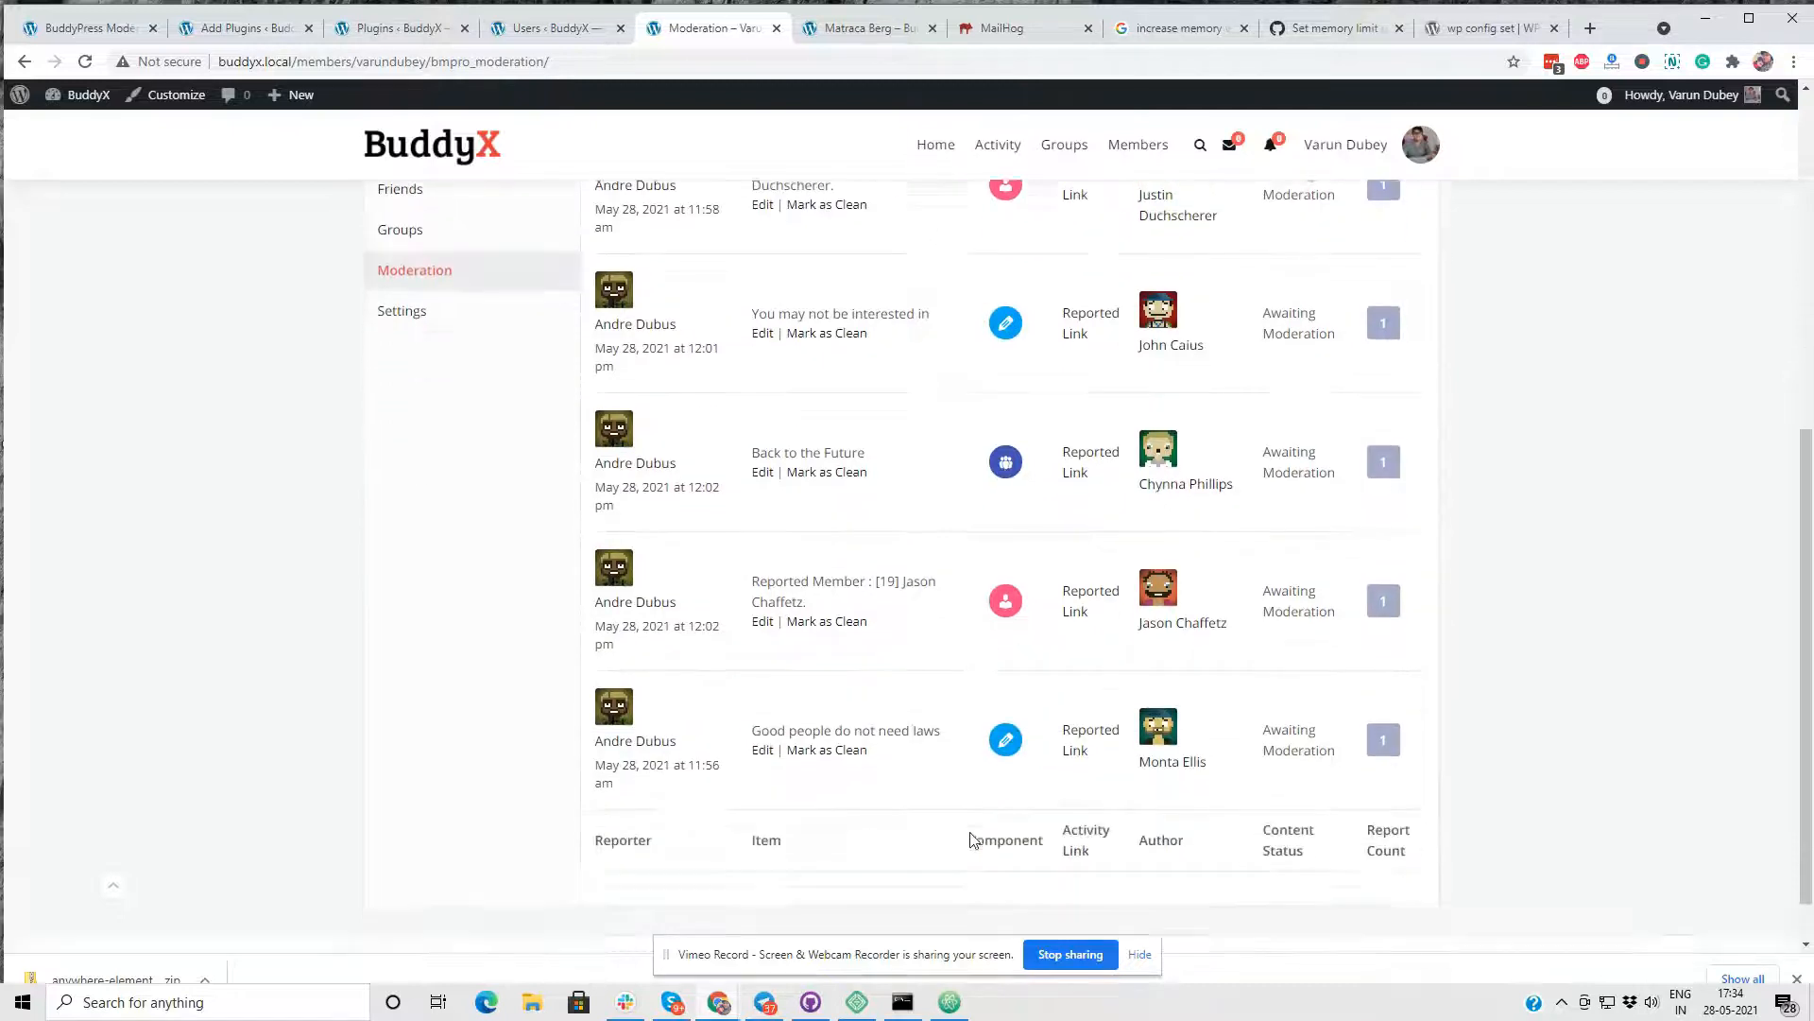
{"action": "scroll", "coordinate": [1011, 397], "scroll_direction": "up", "scroll_amount": 3}
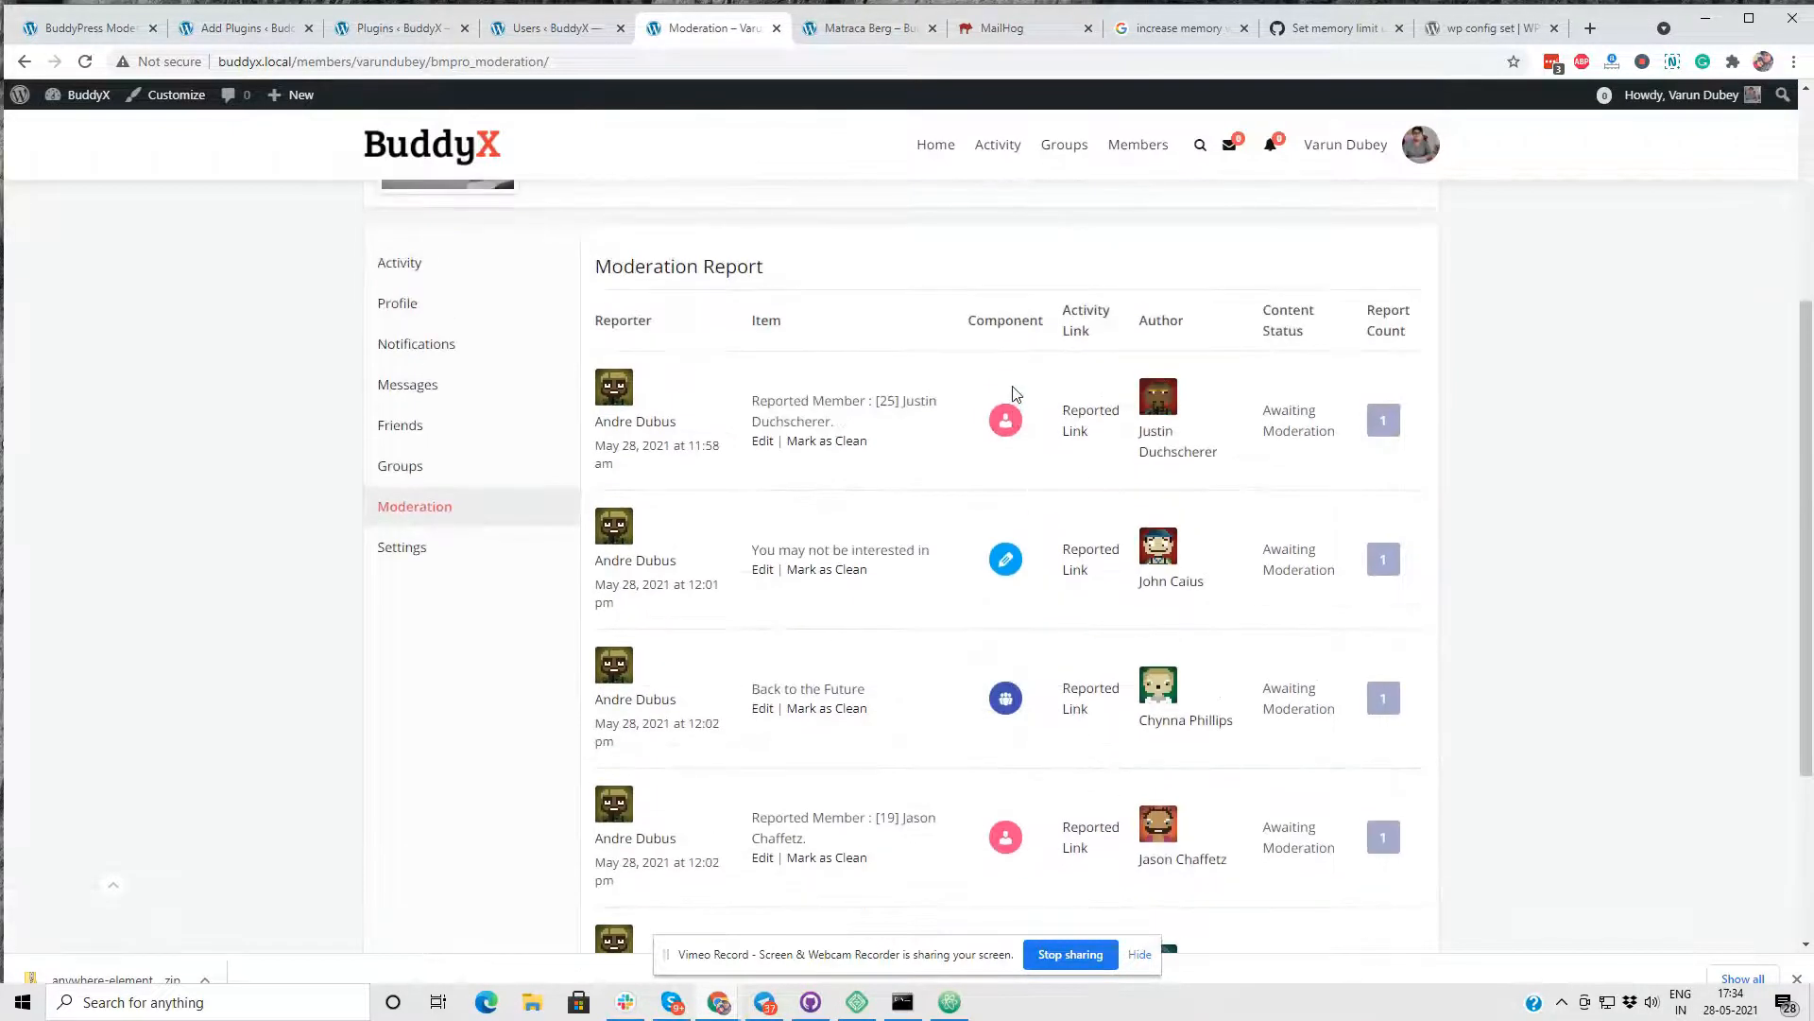
- Open the first member report in the list for editing and examine the reported member, reporter, report type and available actions
{"action": "left_click", "coordinate": [765, 442]}
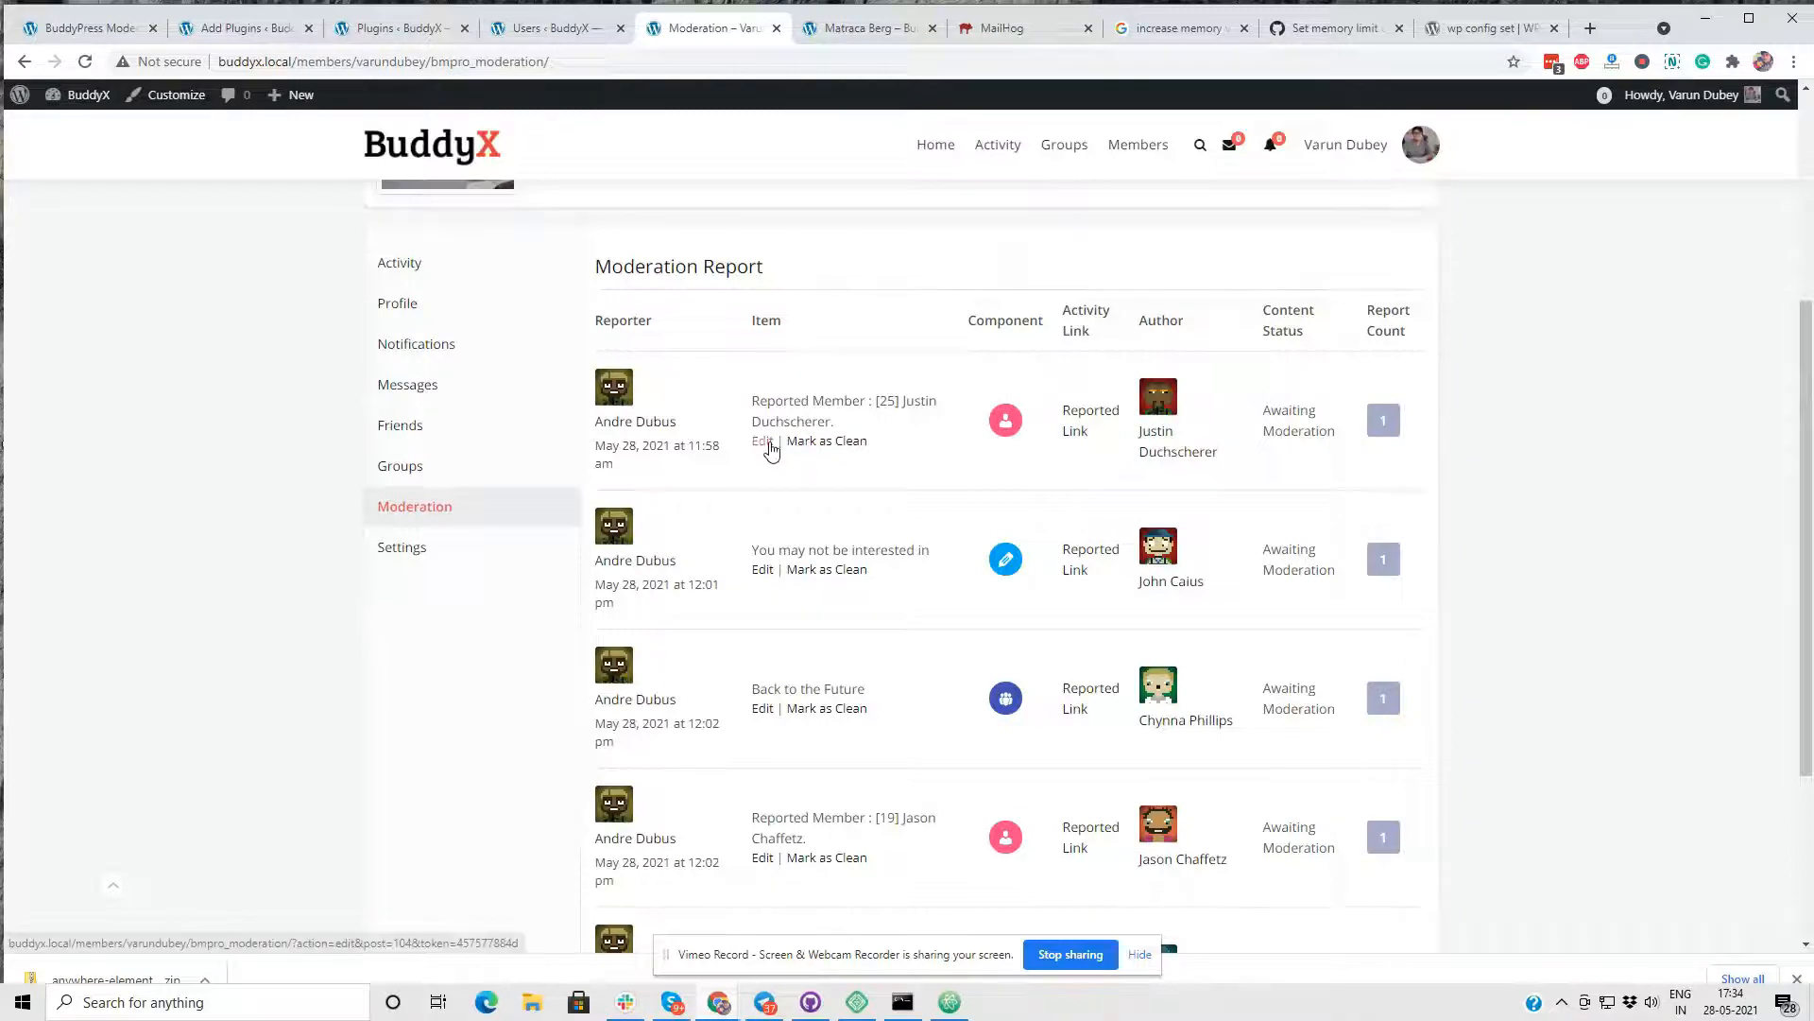
{"action": "left_click", "coordinate": [765, 442]}
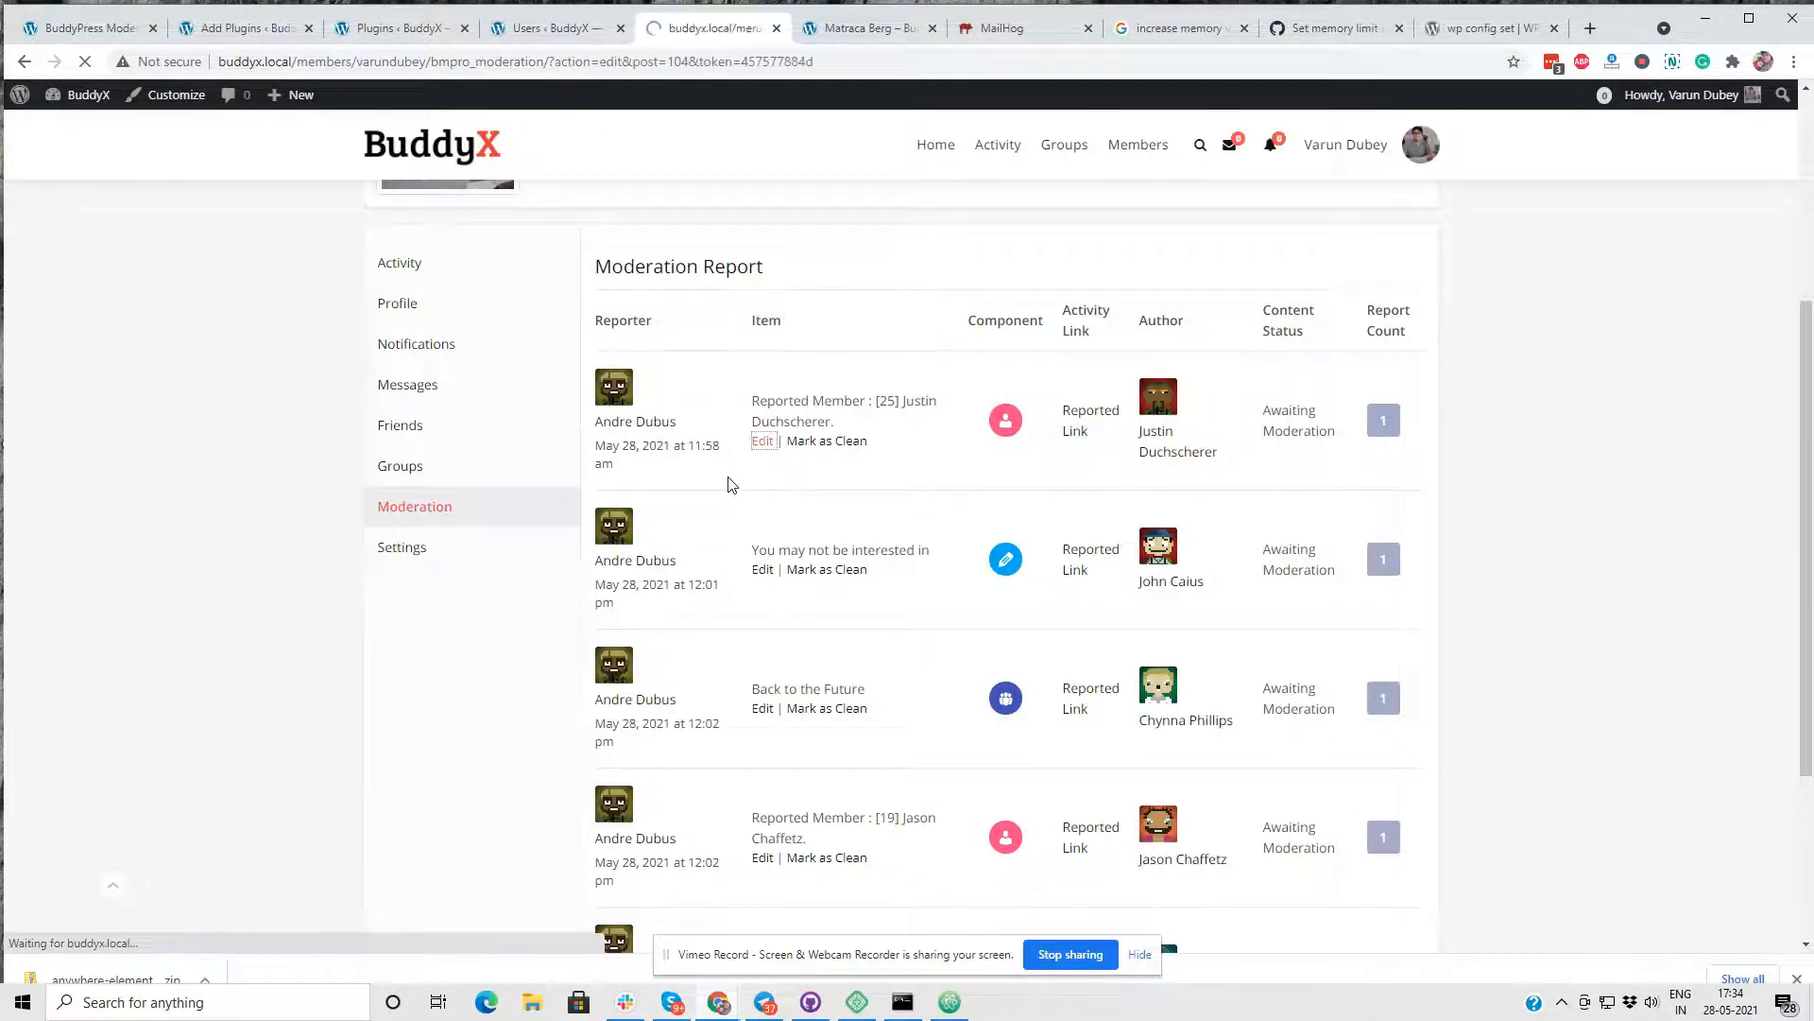
{"action": "scroll", "coordinate": [739, 471], "scroll_direction": "down", "scroll_amount": 4}
{"action": "scroll", "coordinate": [761, 458], "scroll_direction": "down", "scroll_amount": 2}
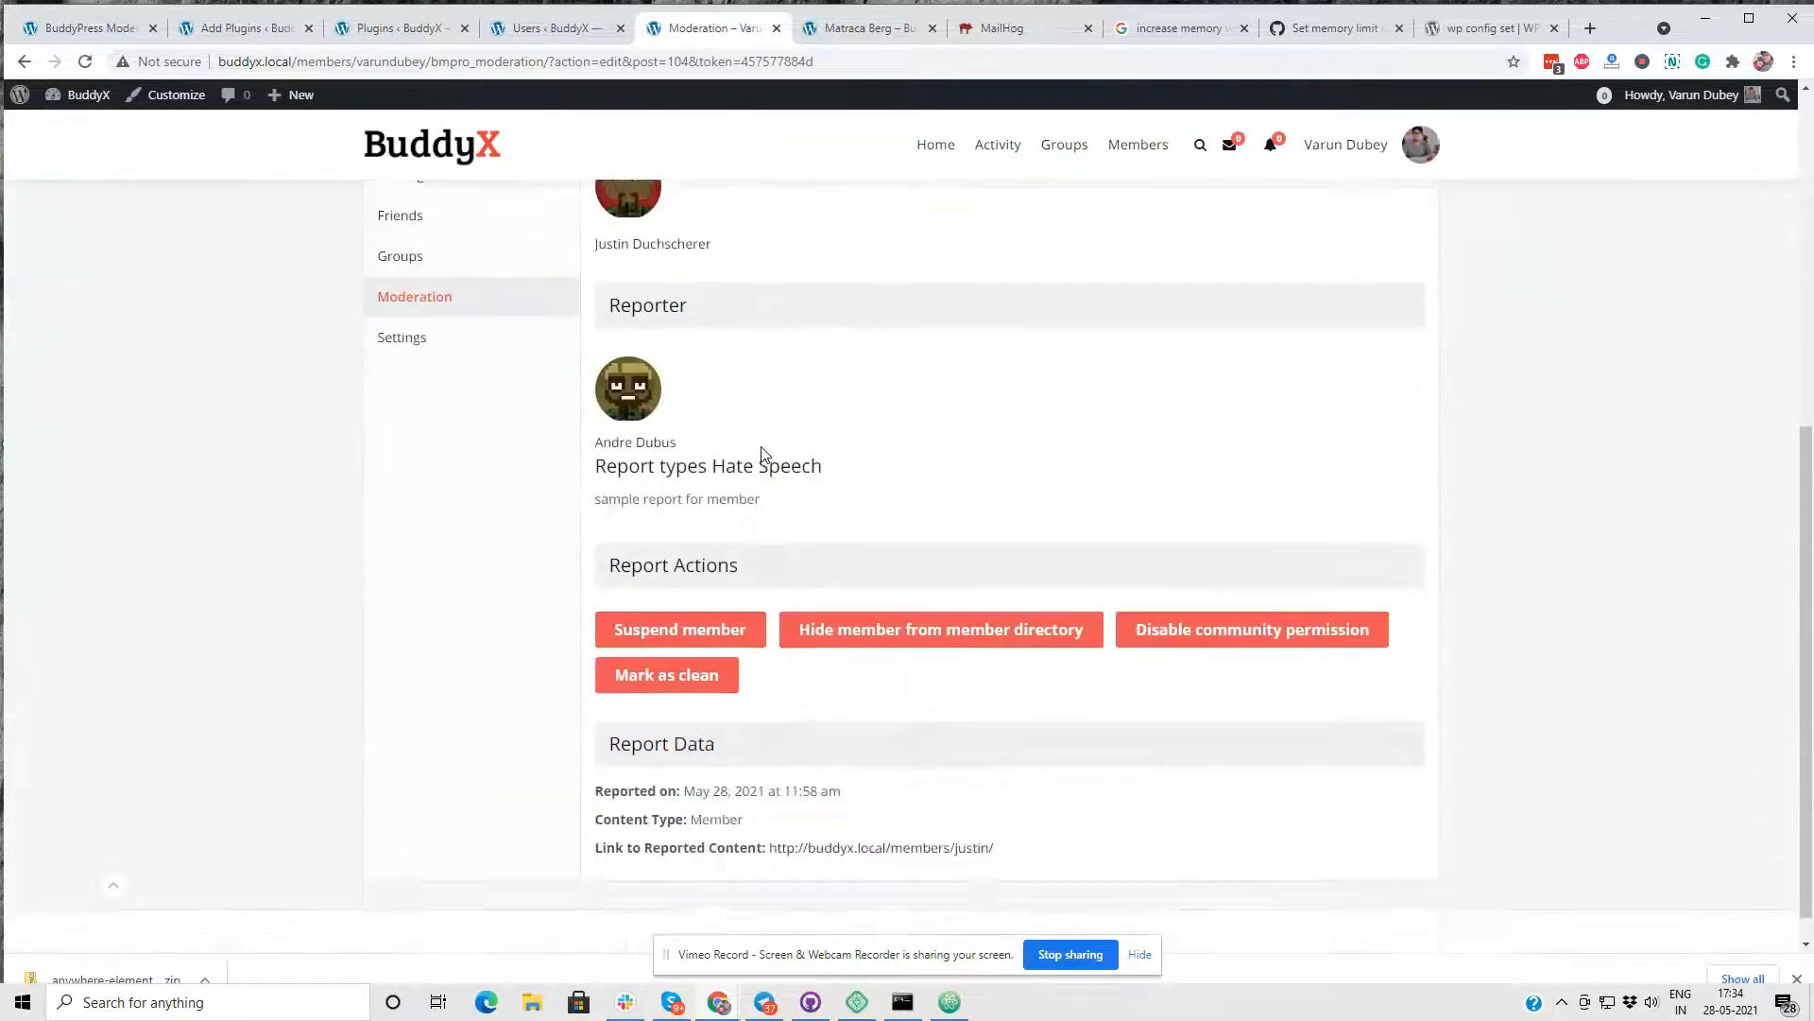
{"action": "scroll", "coordinate": [756, 459], "scroll_direction": "up", "scroll_amount": 3}
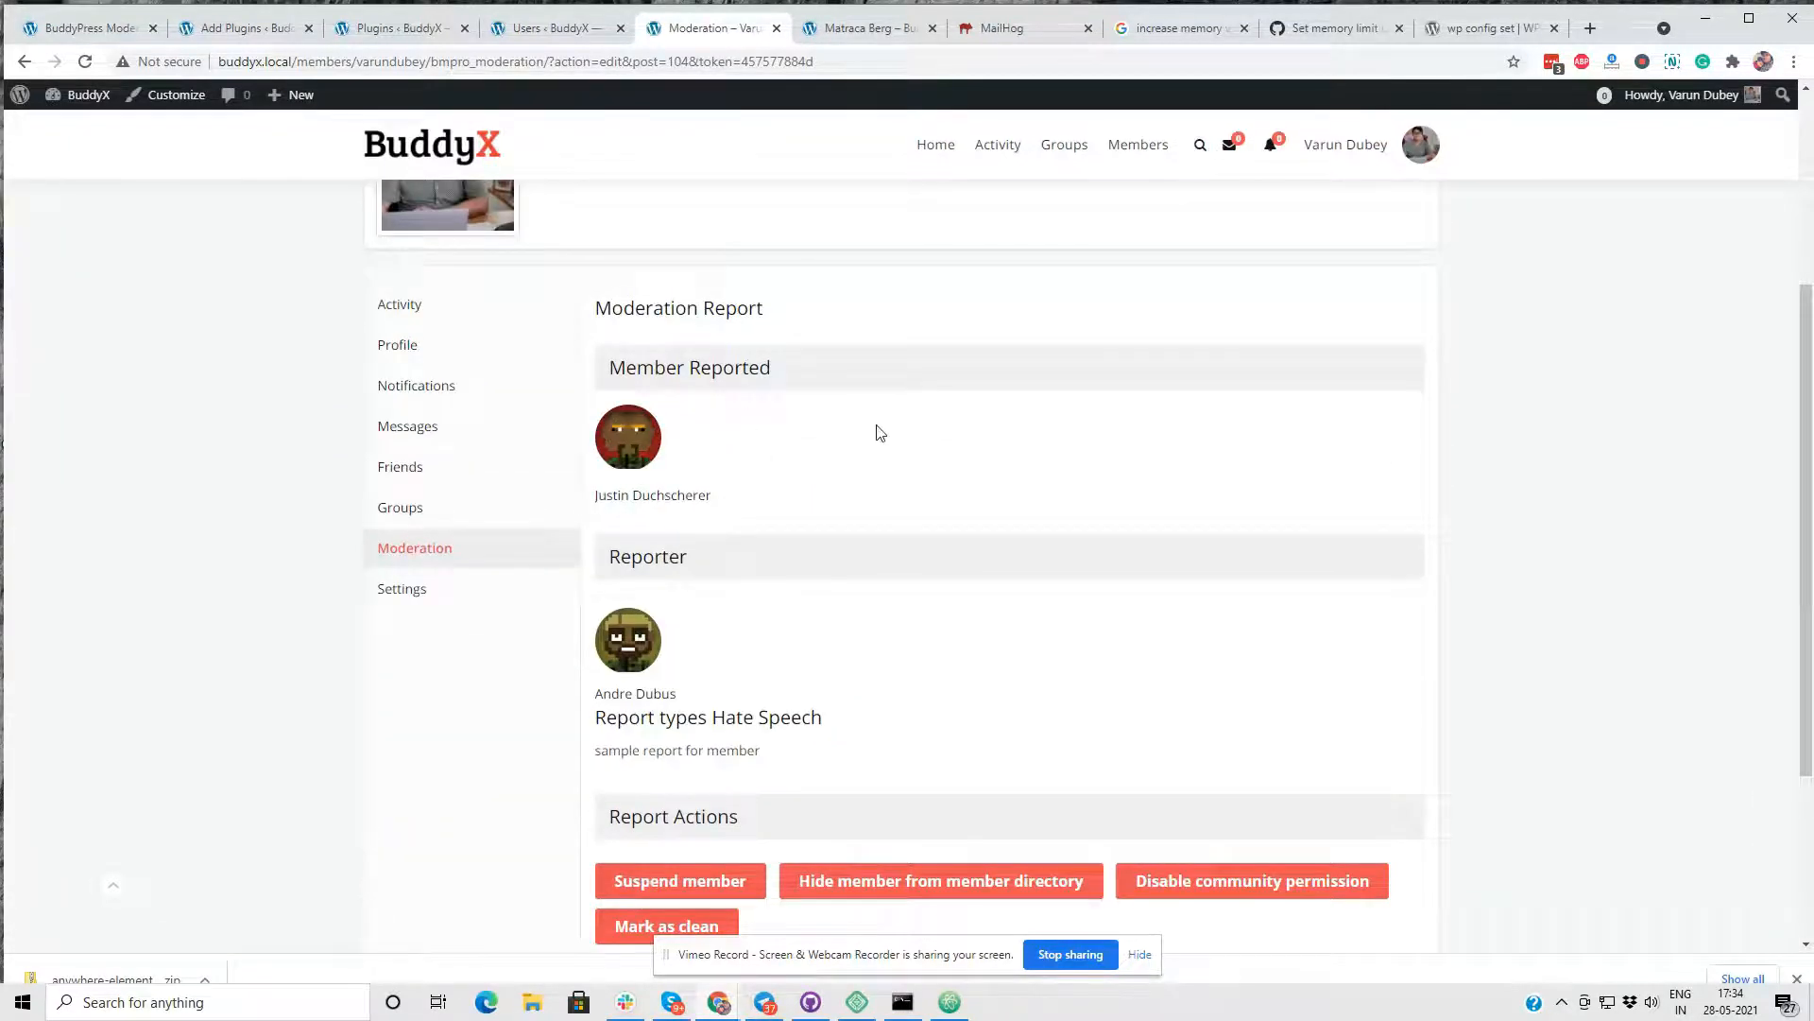
{"action": "scroll", "coordinate": [715, 477], "scroll_direction": "down", "scroll_amount": 2}
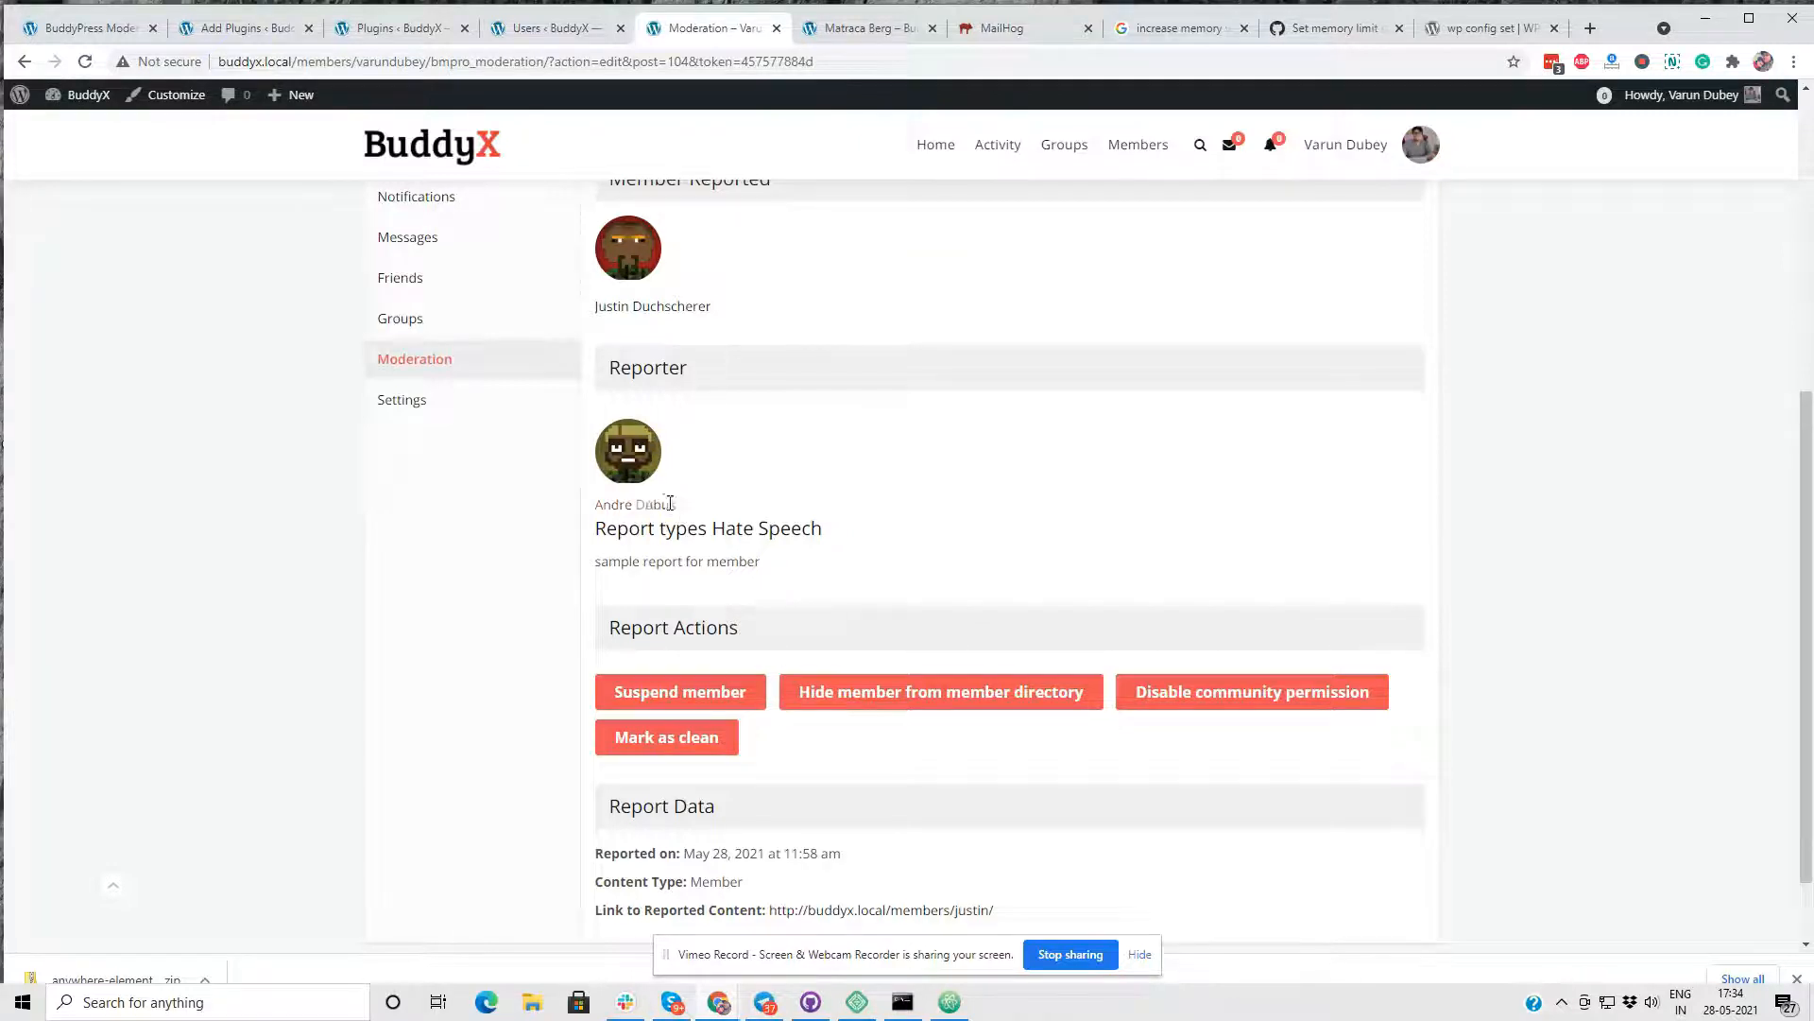
{"action": "left_click_drag", "start_coordinate": [677, 504], "coordinate": [597, 511]}
{"action": "left_click", "coordinate": [769, 393]}
{"action": "scroll", "coordinate": [952, 498], "scroll_direction": "up", "scroll_amount": 1}
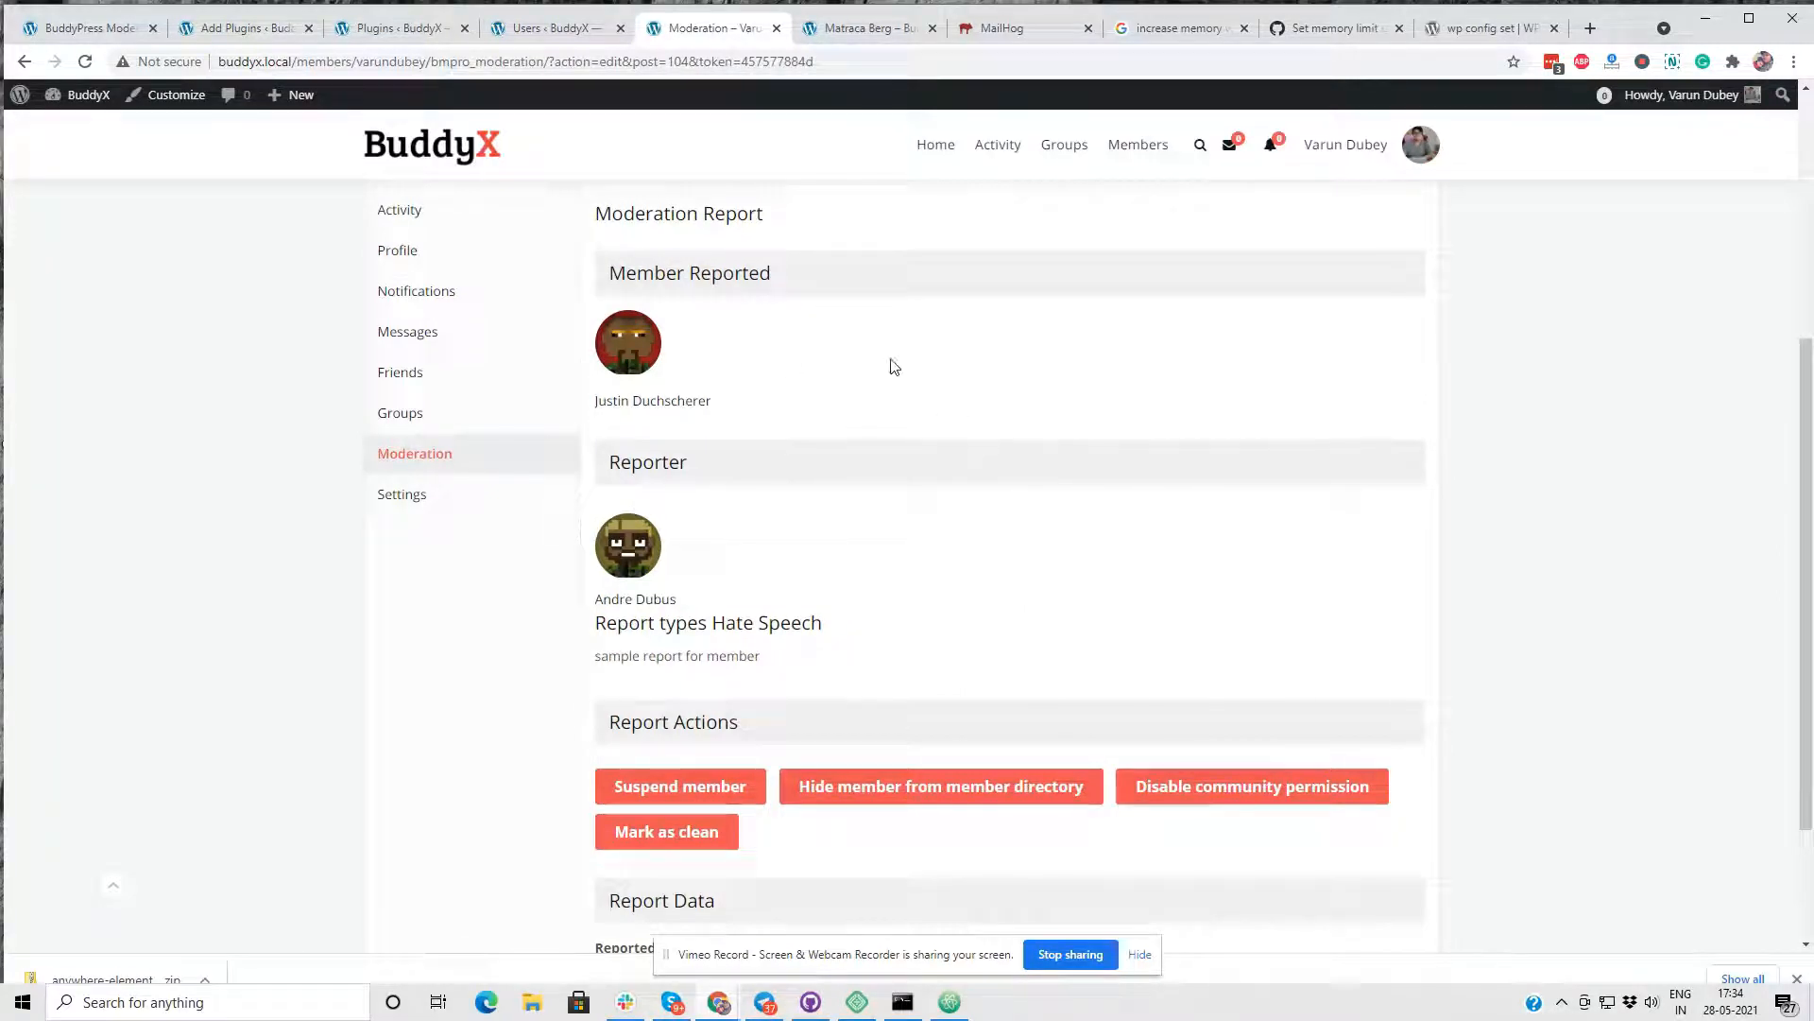
- Suspend the reported member through the report actions and reload the report page
{"action": "scroll", "coordinate": [841, 370], "scroll_direction": "down", "scroll_amount": 2}
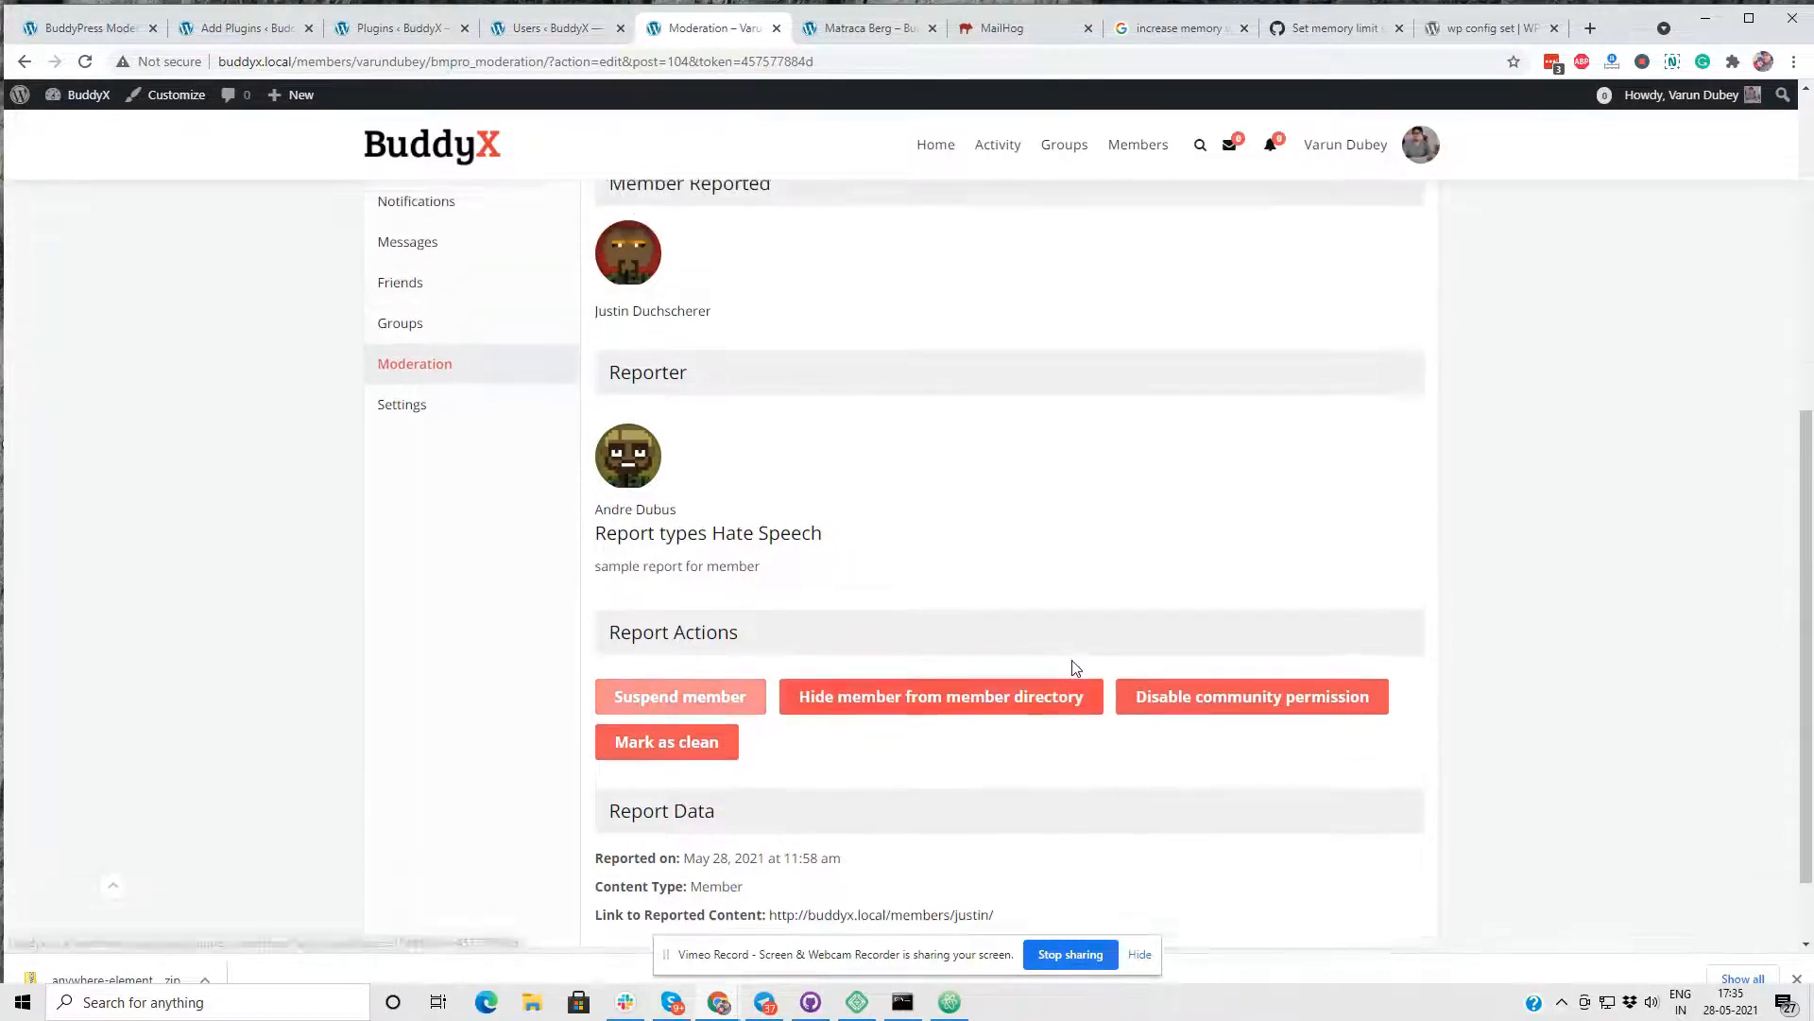
{"action": "scroll", "coordinate": [790, 530], "scroll_direction": "down", "scroll_amount": 6}
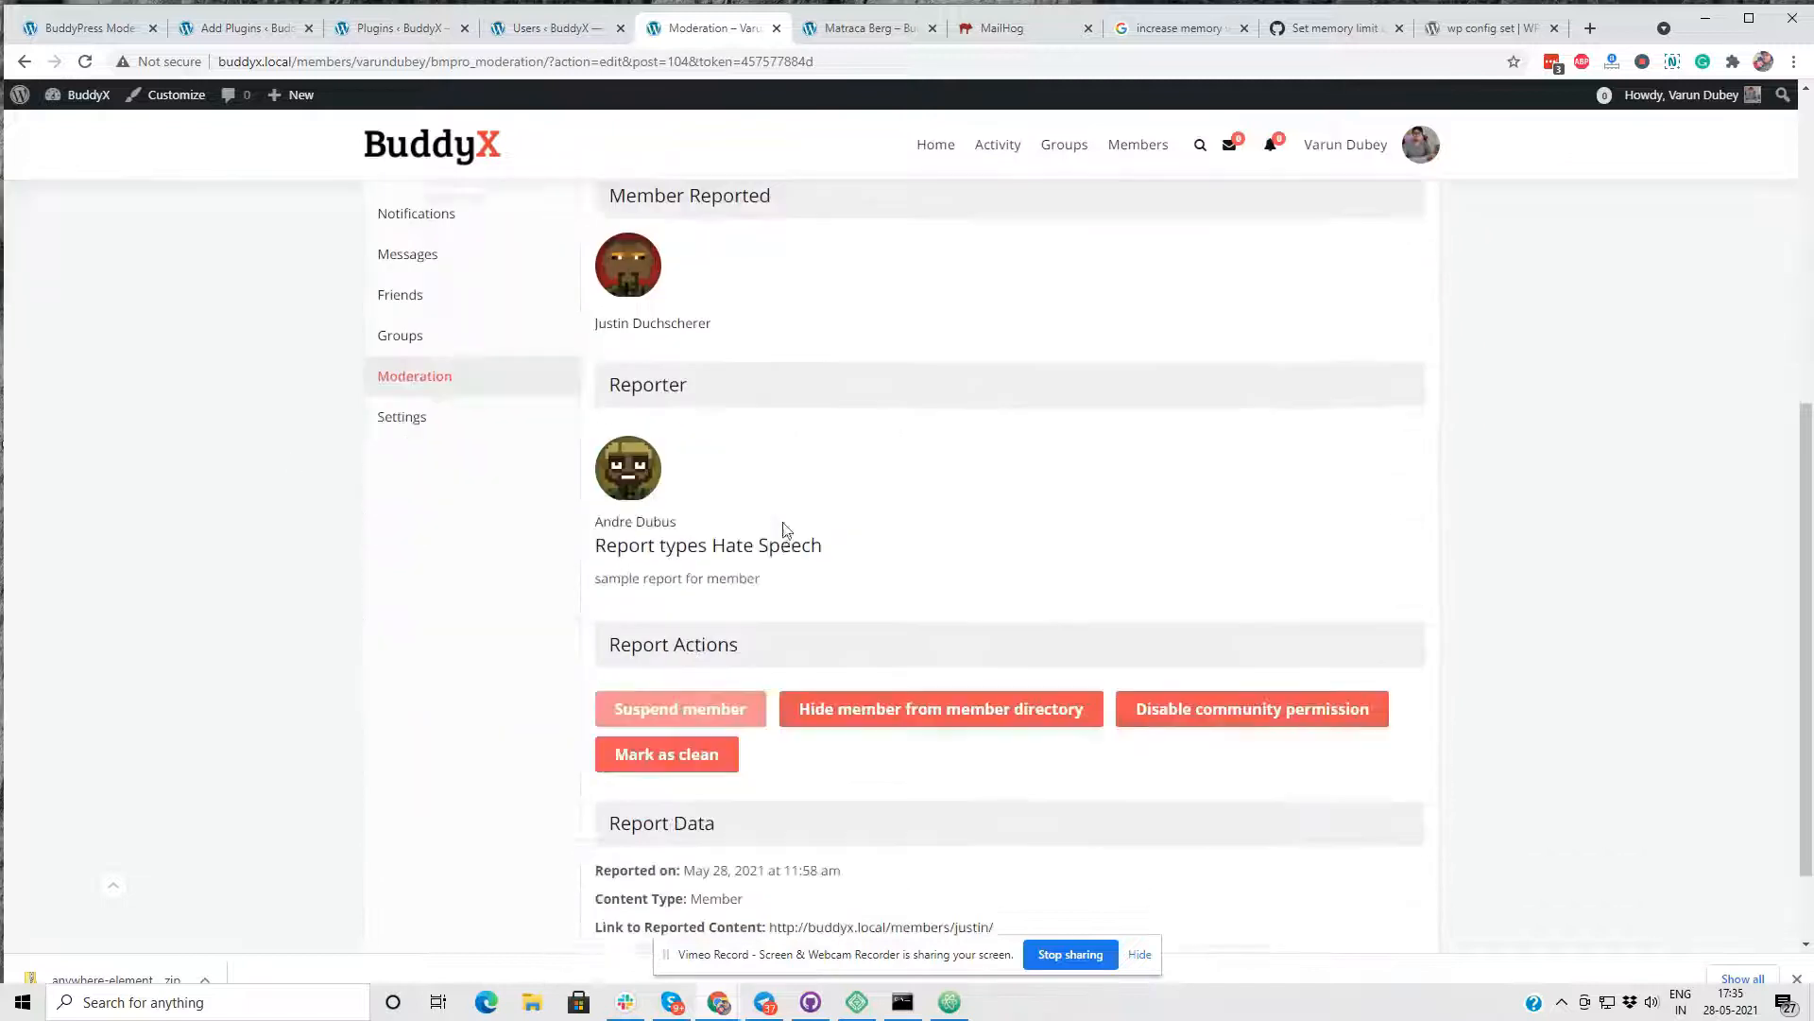
{"action": "right_click", "coordinate": [916, 403]}
{"action": "left_click", "coordinate": [1014, 452]}
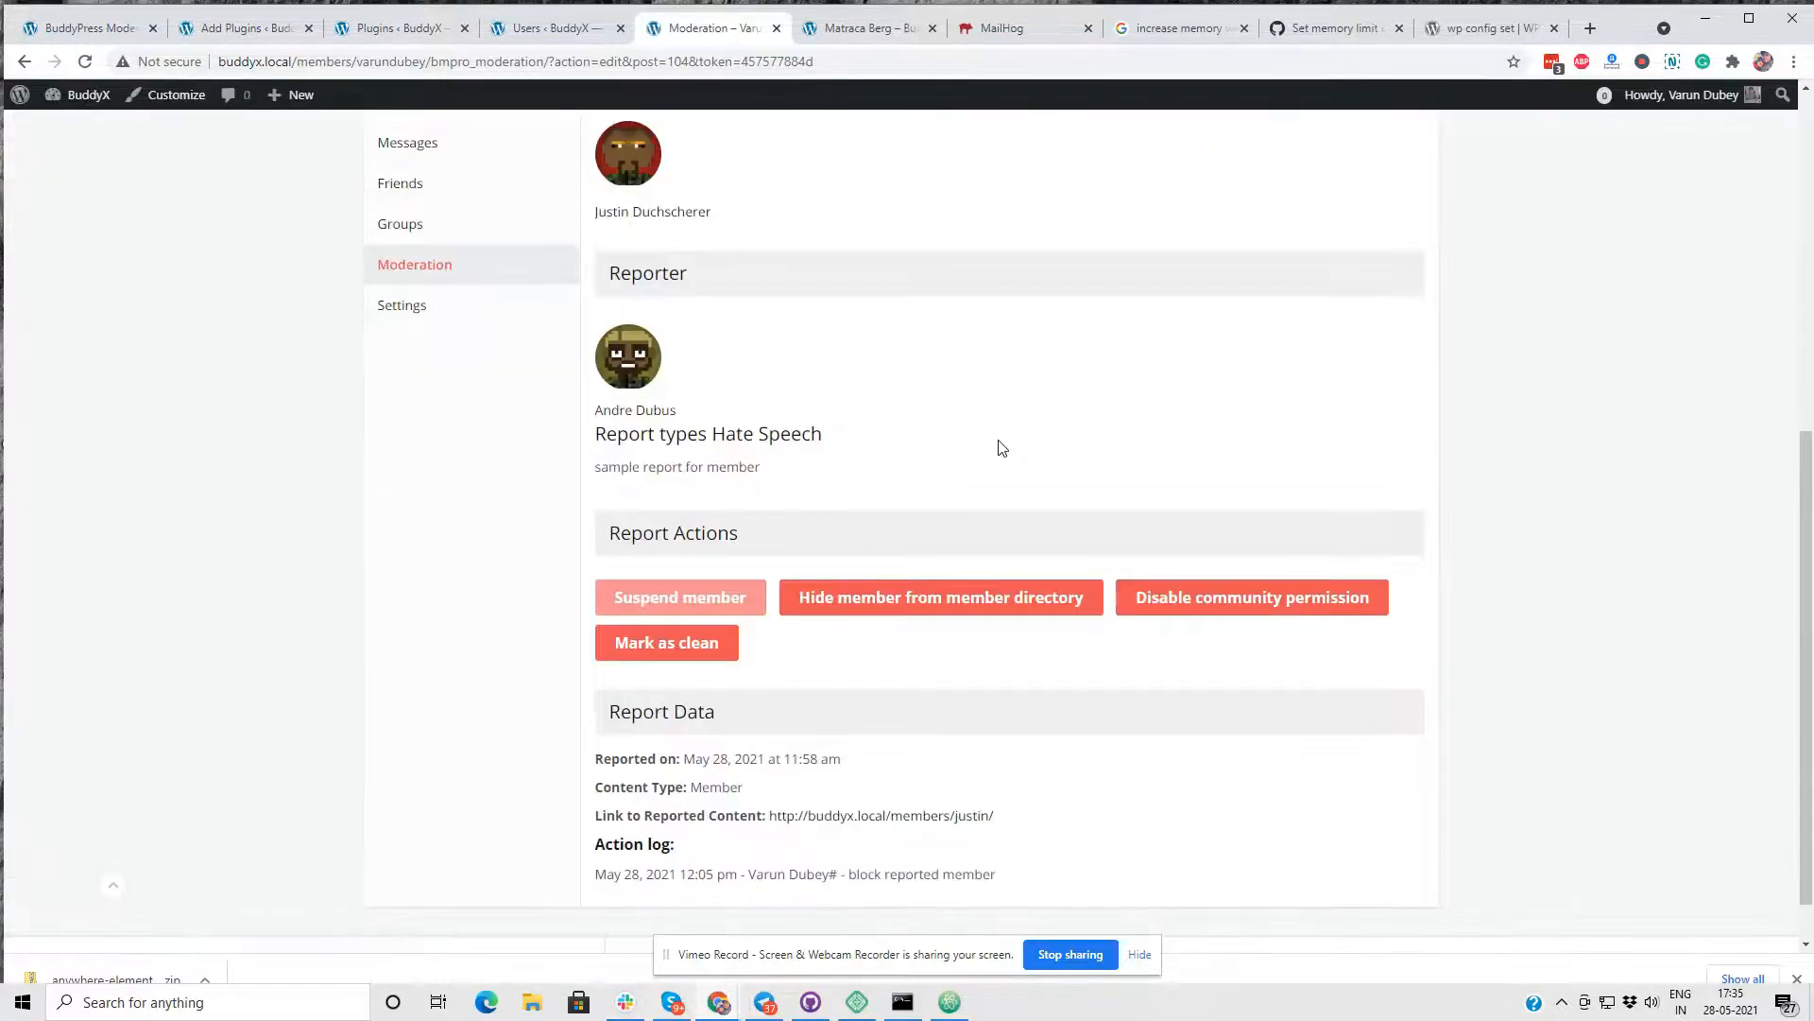
- Examine the link to the reported content and the action log in the member report's data
{"action": "left_click_drag", "start_coordinate": [598, 818], "coordinate": [1043, 823]}
{"action": "left_click", "coordinate": [1043, 822]}
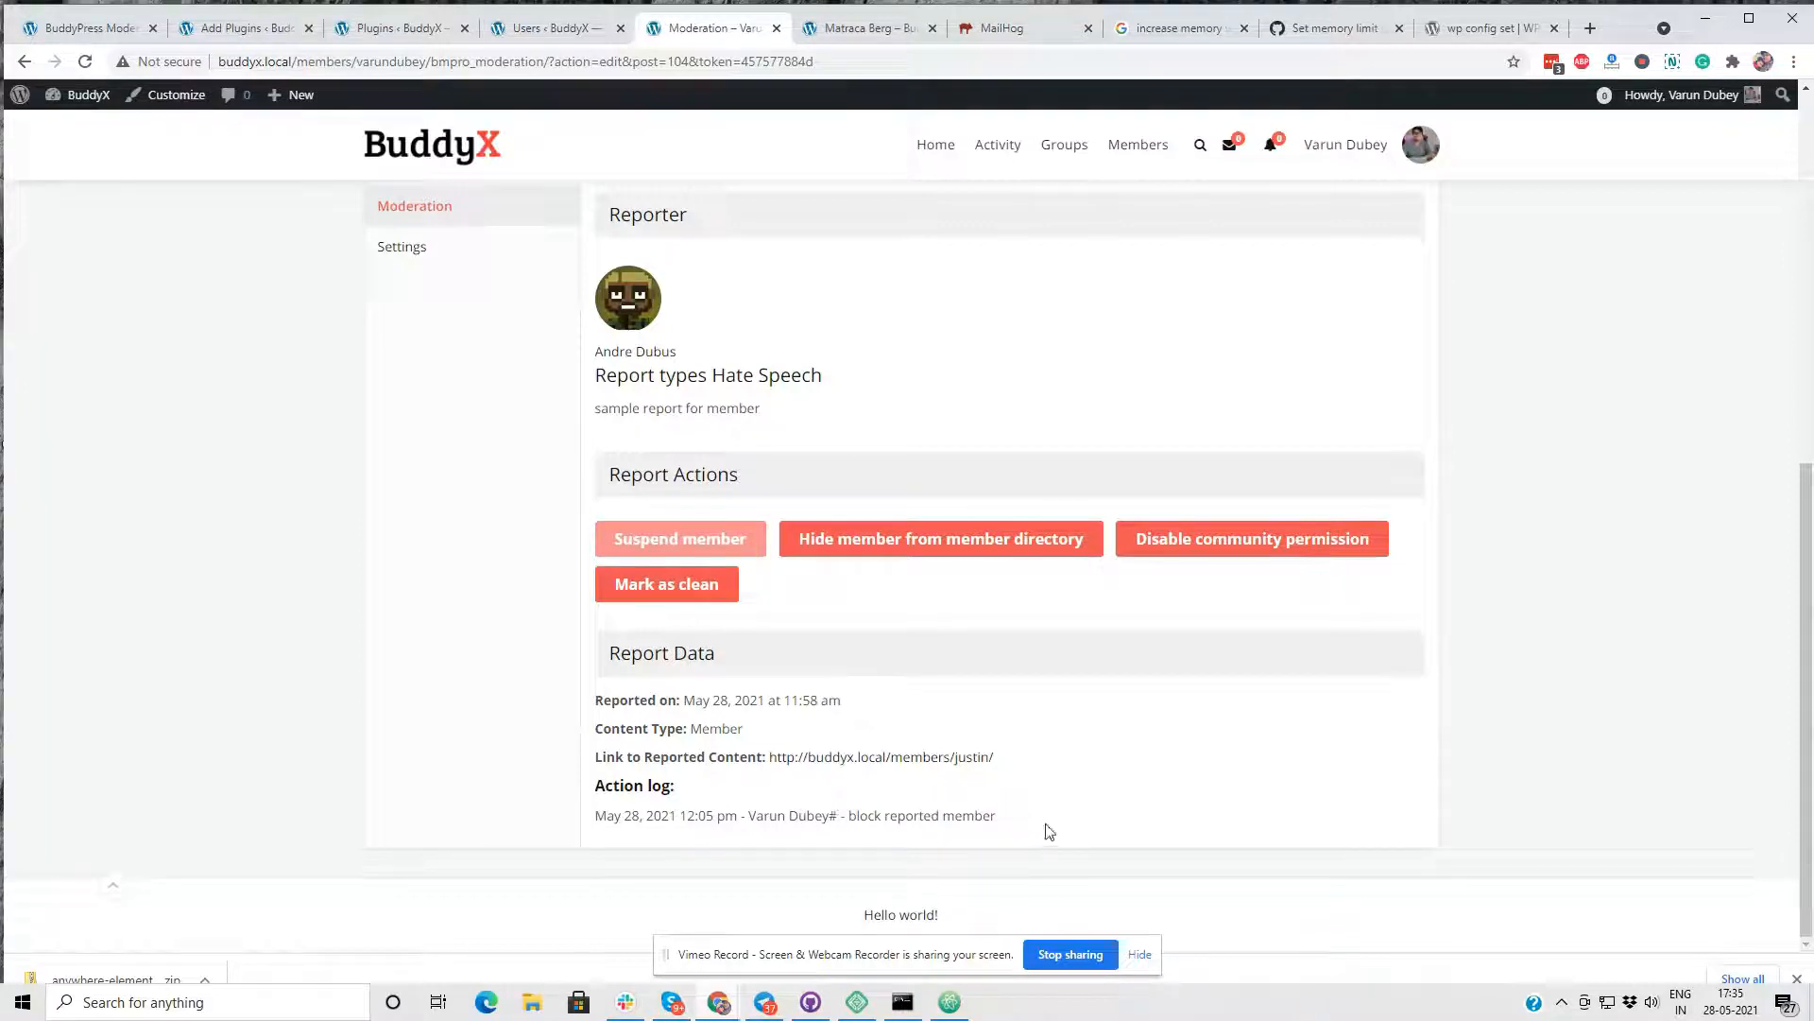
{"action": "left_click_drag", "start_coordinate": [1029, 826], "coordinate": [599, 789]}
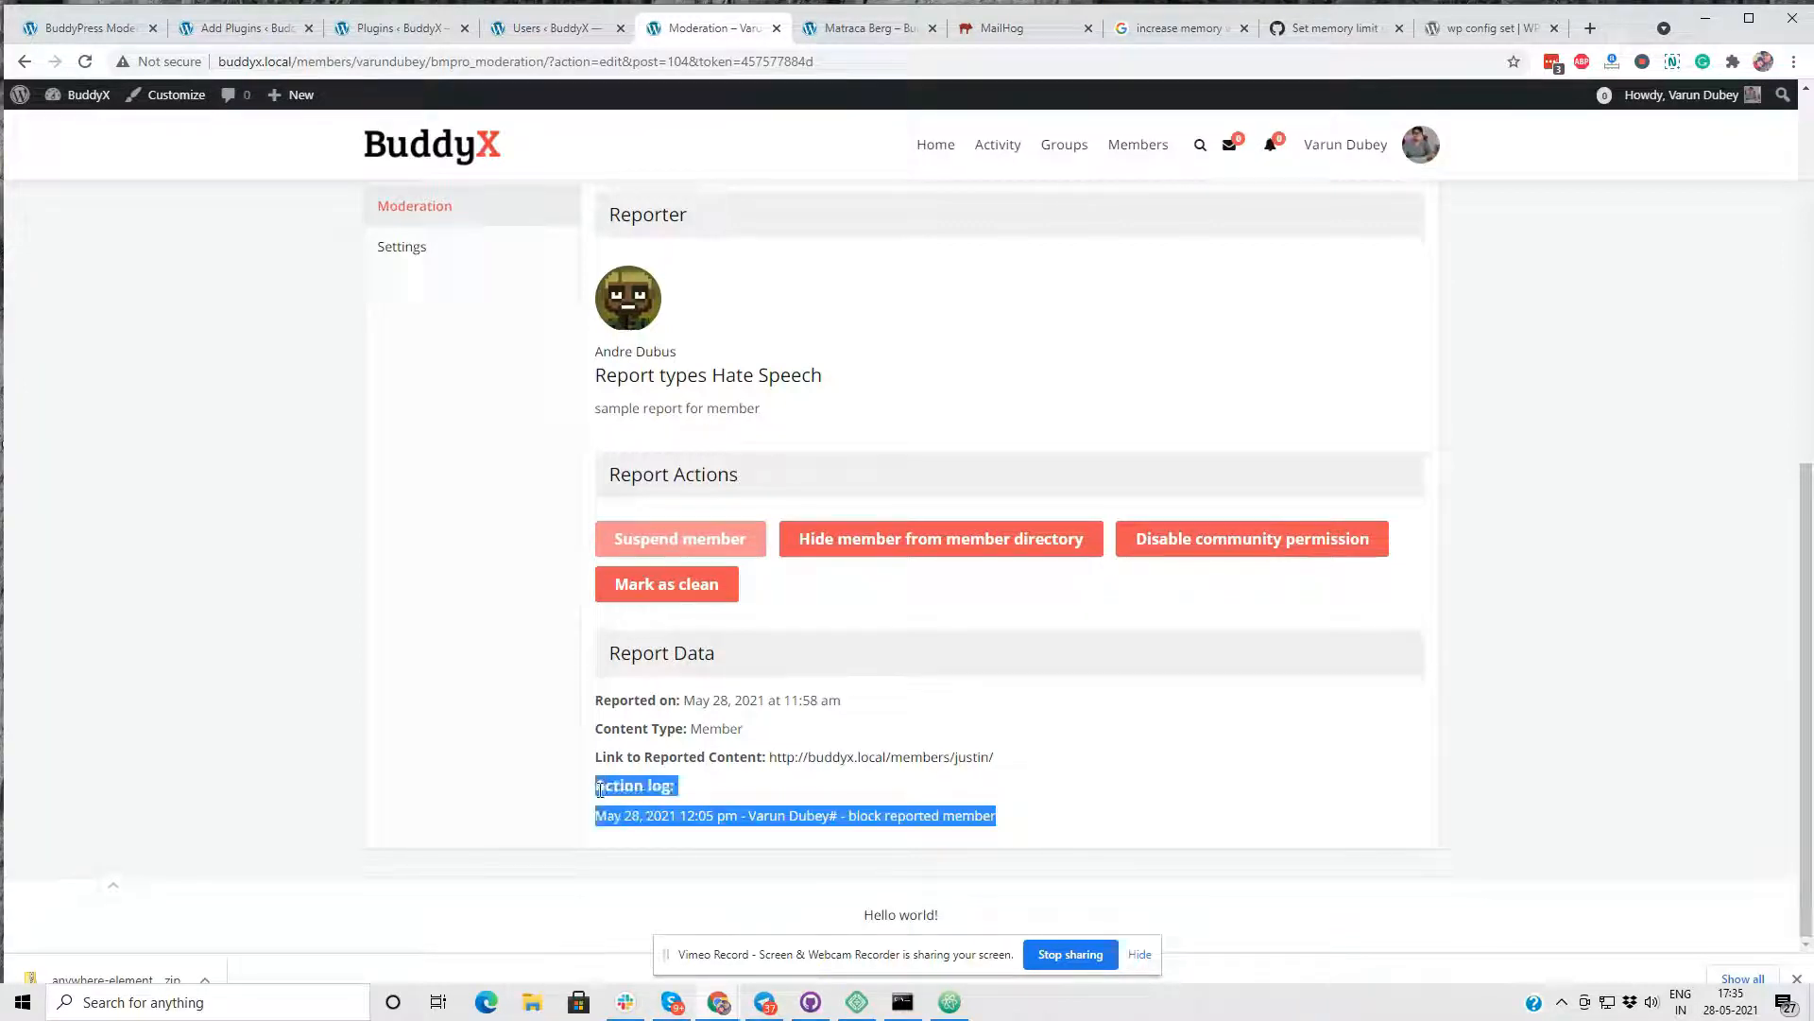
{"action": "left_click", "coordinate": [984, 696]}
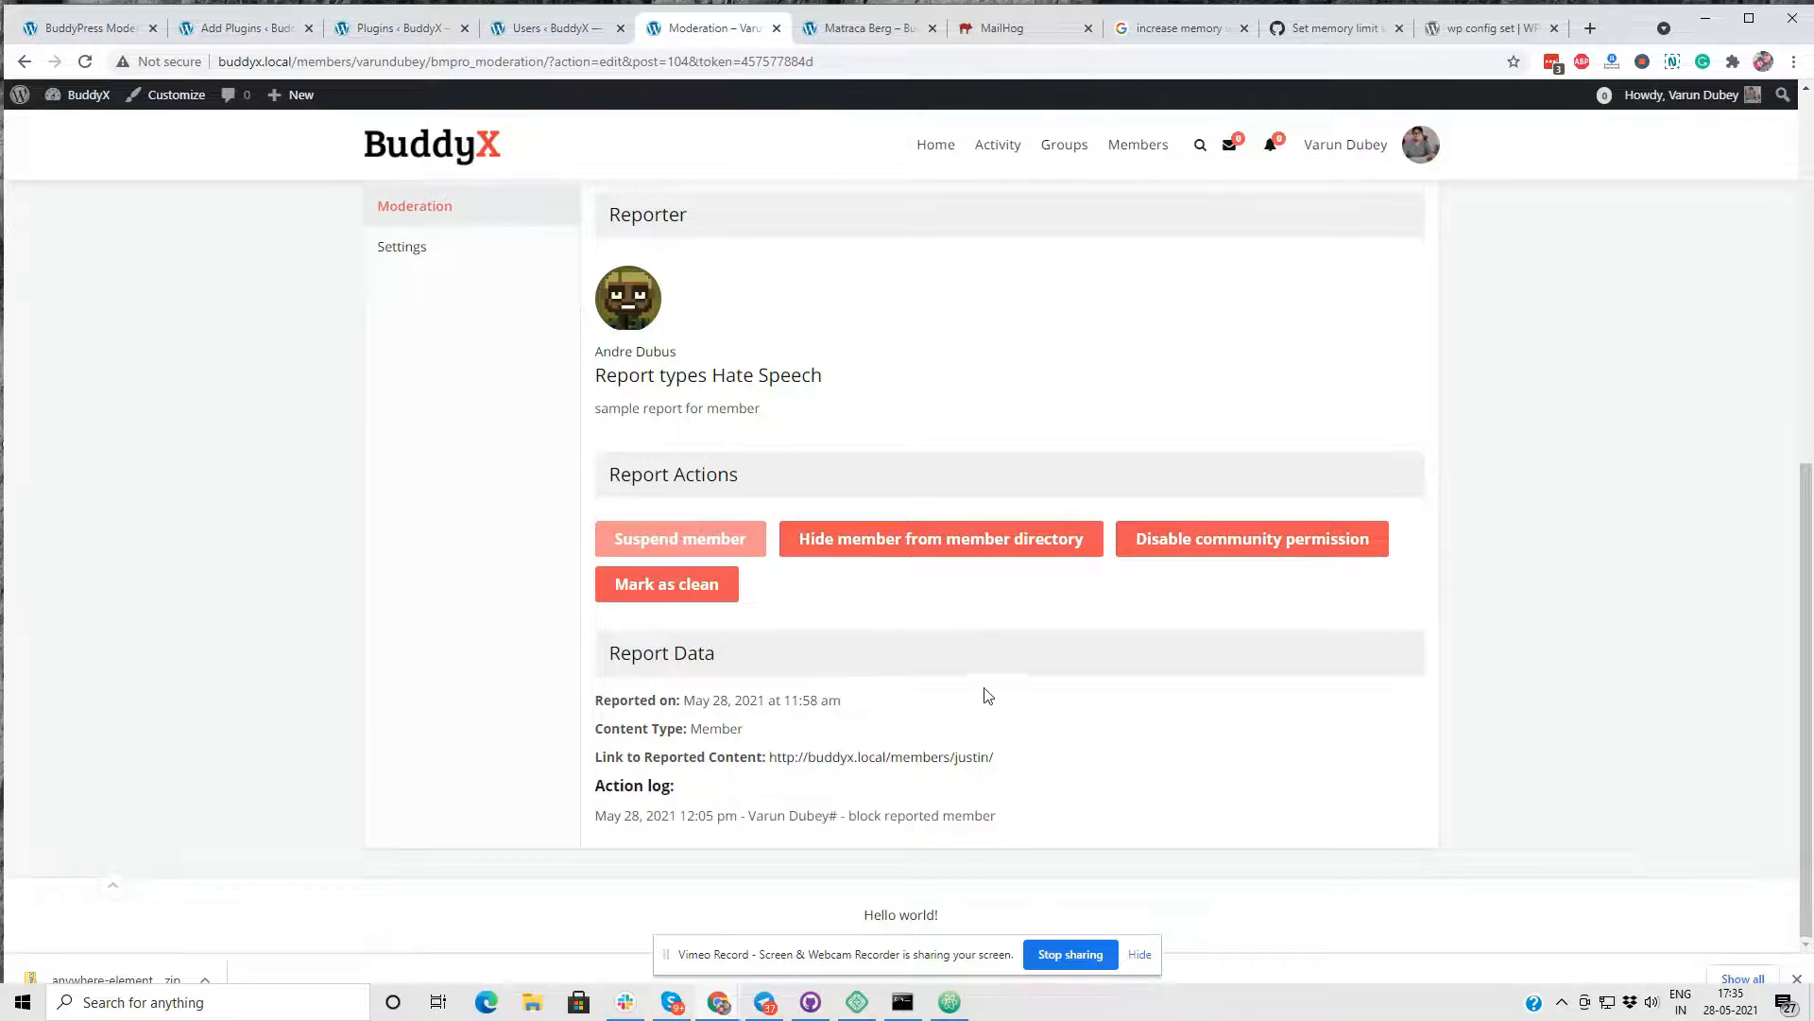
- Go to the community moderator's profile opened earlier and switch to that moderator's account
{"action": "scroll", "coordinate": [983, 697], "scroll_direction": "up", "scroll_amount": 7}
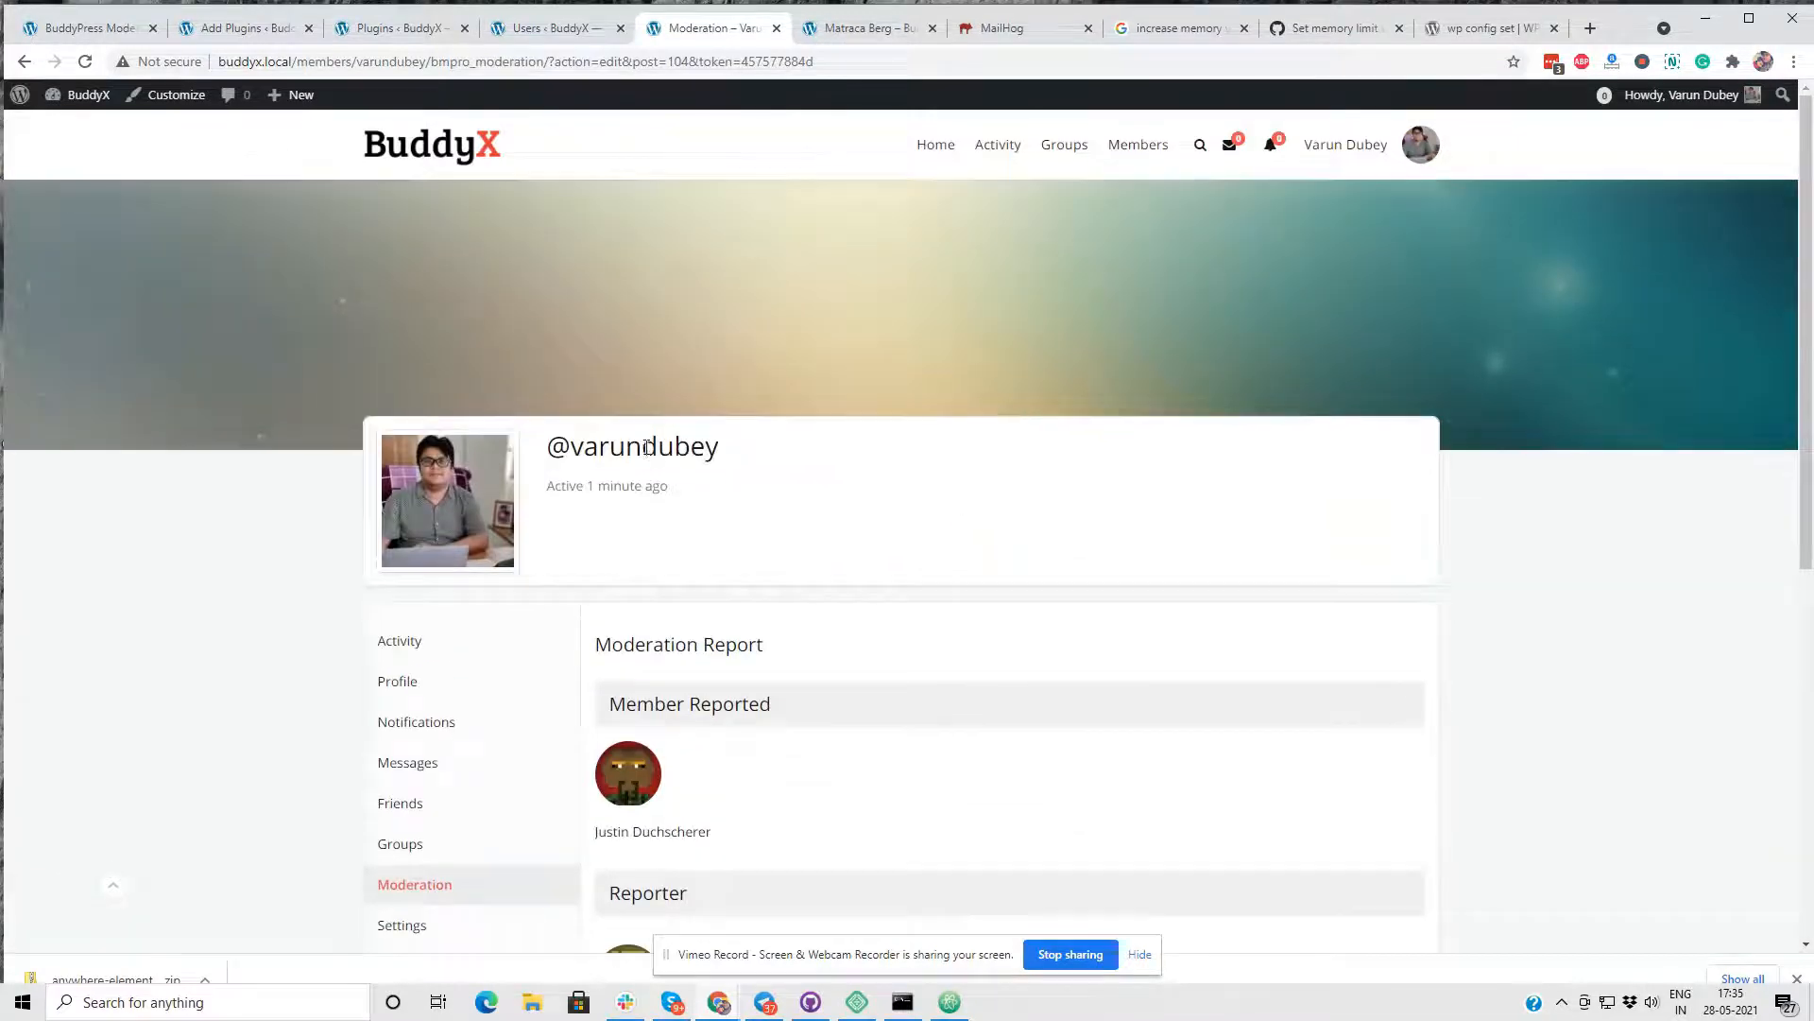
{"action": "left_click", "coordinate": [866, 28]}
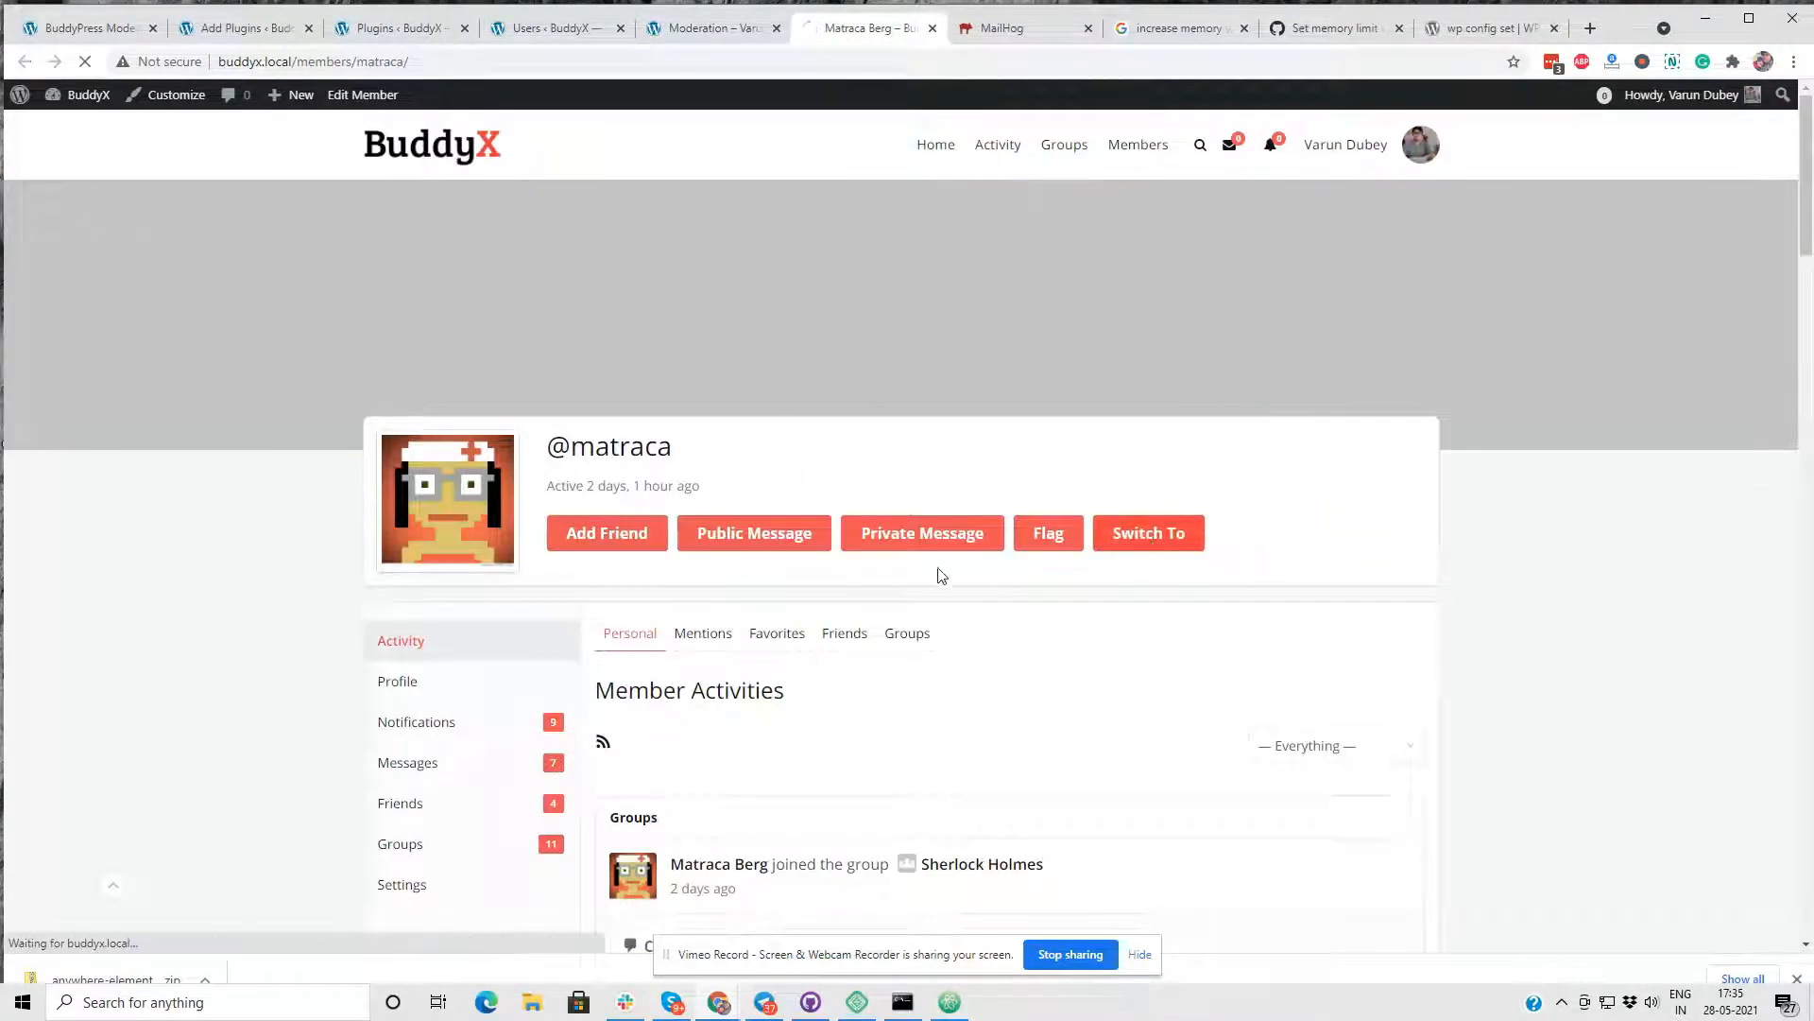
{"action": "left_click", "coordinate": [898, 556]}
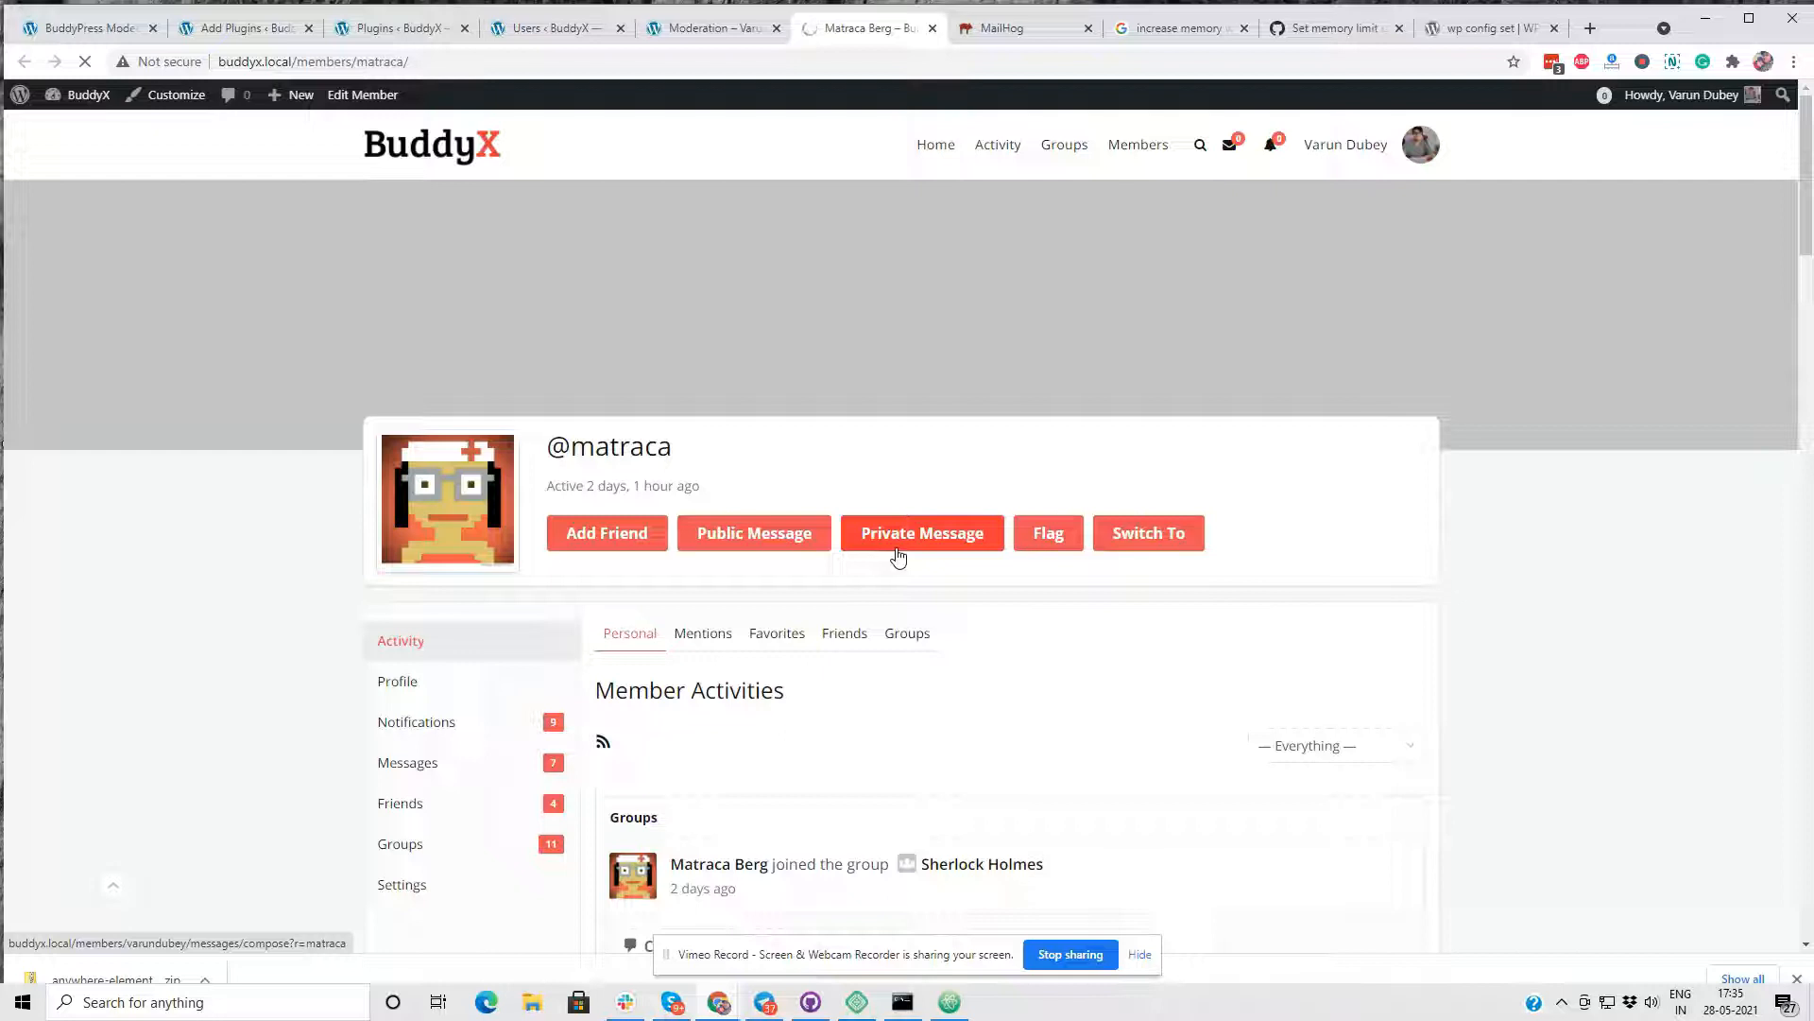
- Open the Moderation section of the community moderator's profile and look through the reported items
{"action": "scroll", "coordinate": [898, 554], "scroll_direction": "down", "scroll_amount": 4}
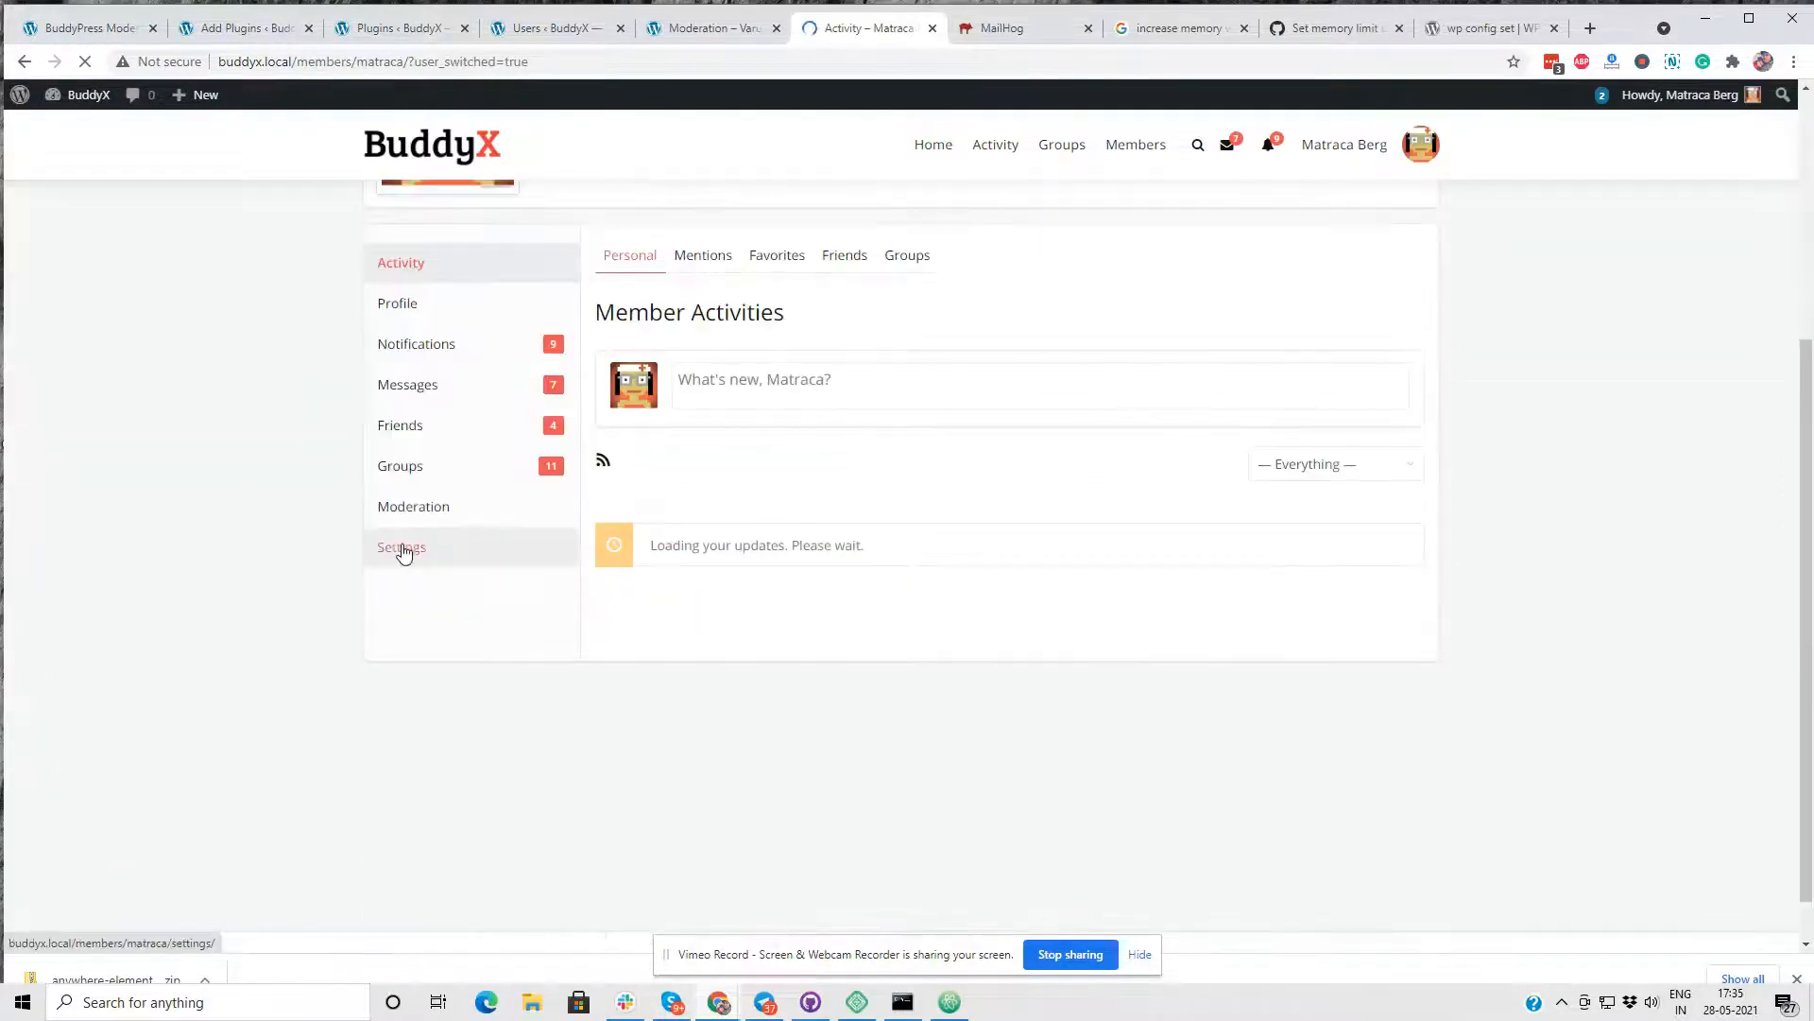
{"action": "left_click", "coordinate": [449, 508]}
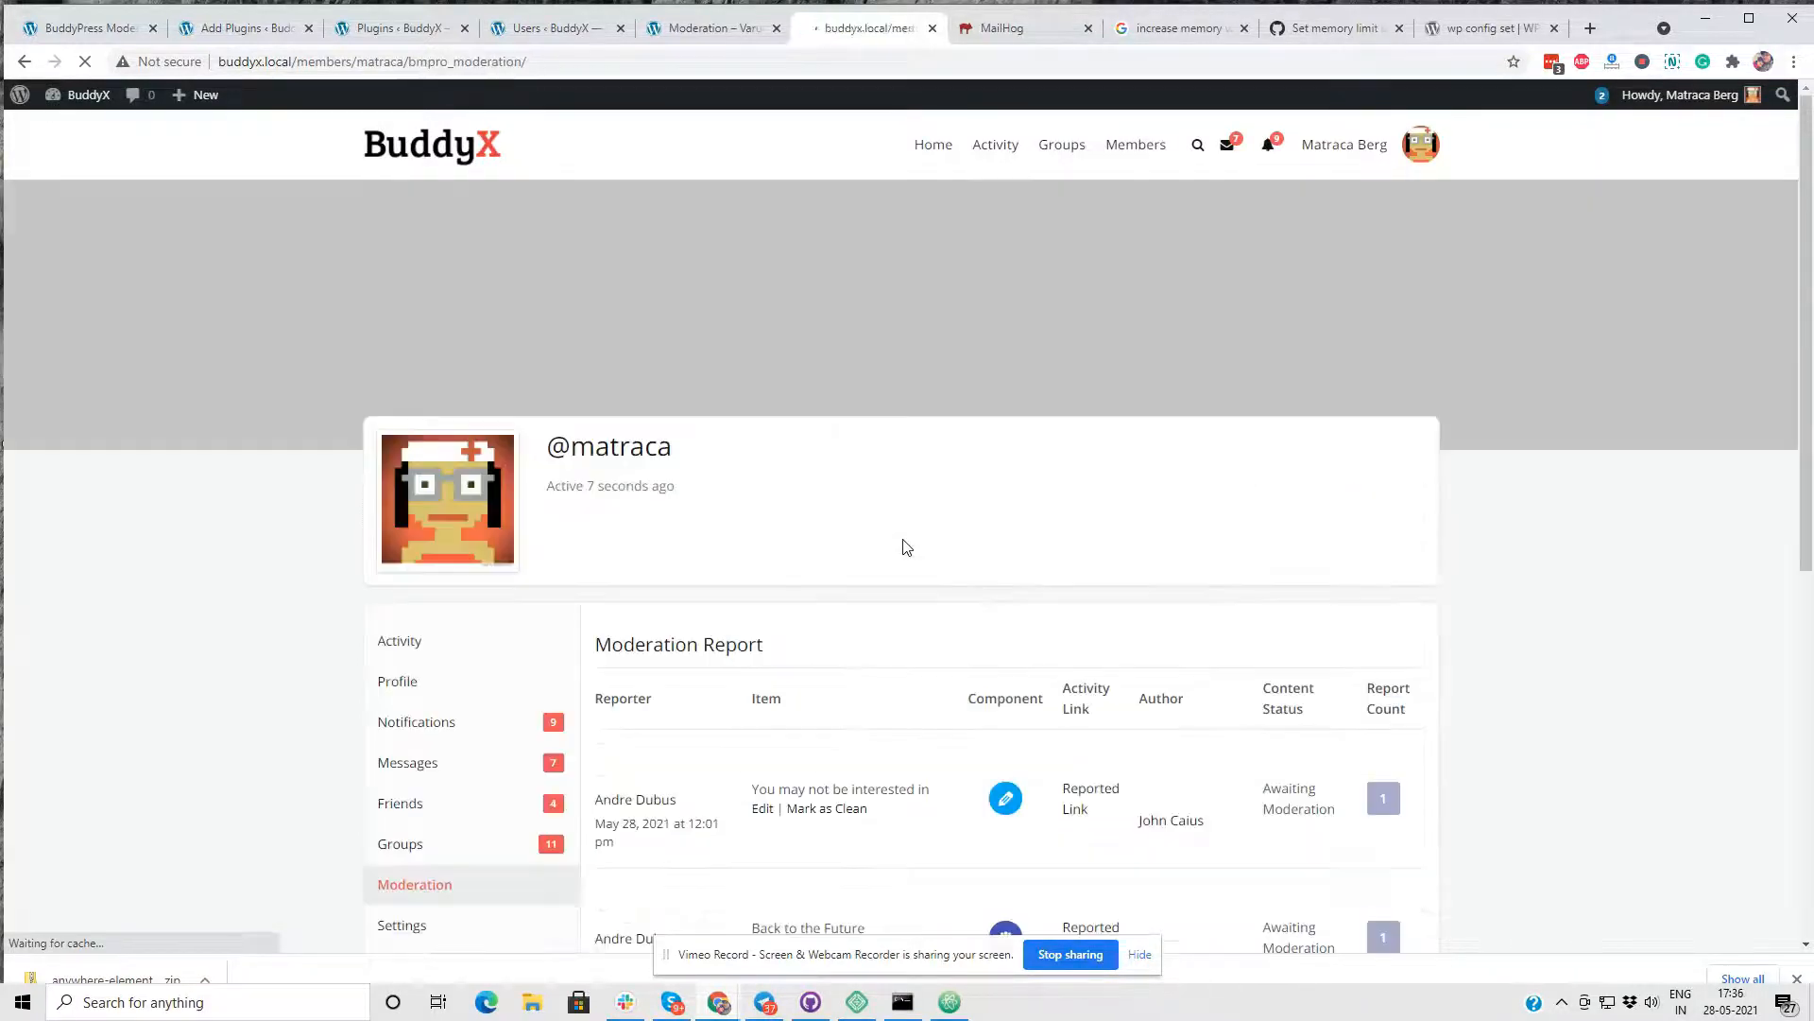
{"action": "scroll", "coordinate": [904, 543], "scroll_direction": "down", "scroll_amount": 3}
{"action": "scroll", "coordinate": [1091, 502], "scroll_direction": "down", "scroll_amount": 3}
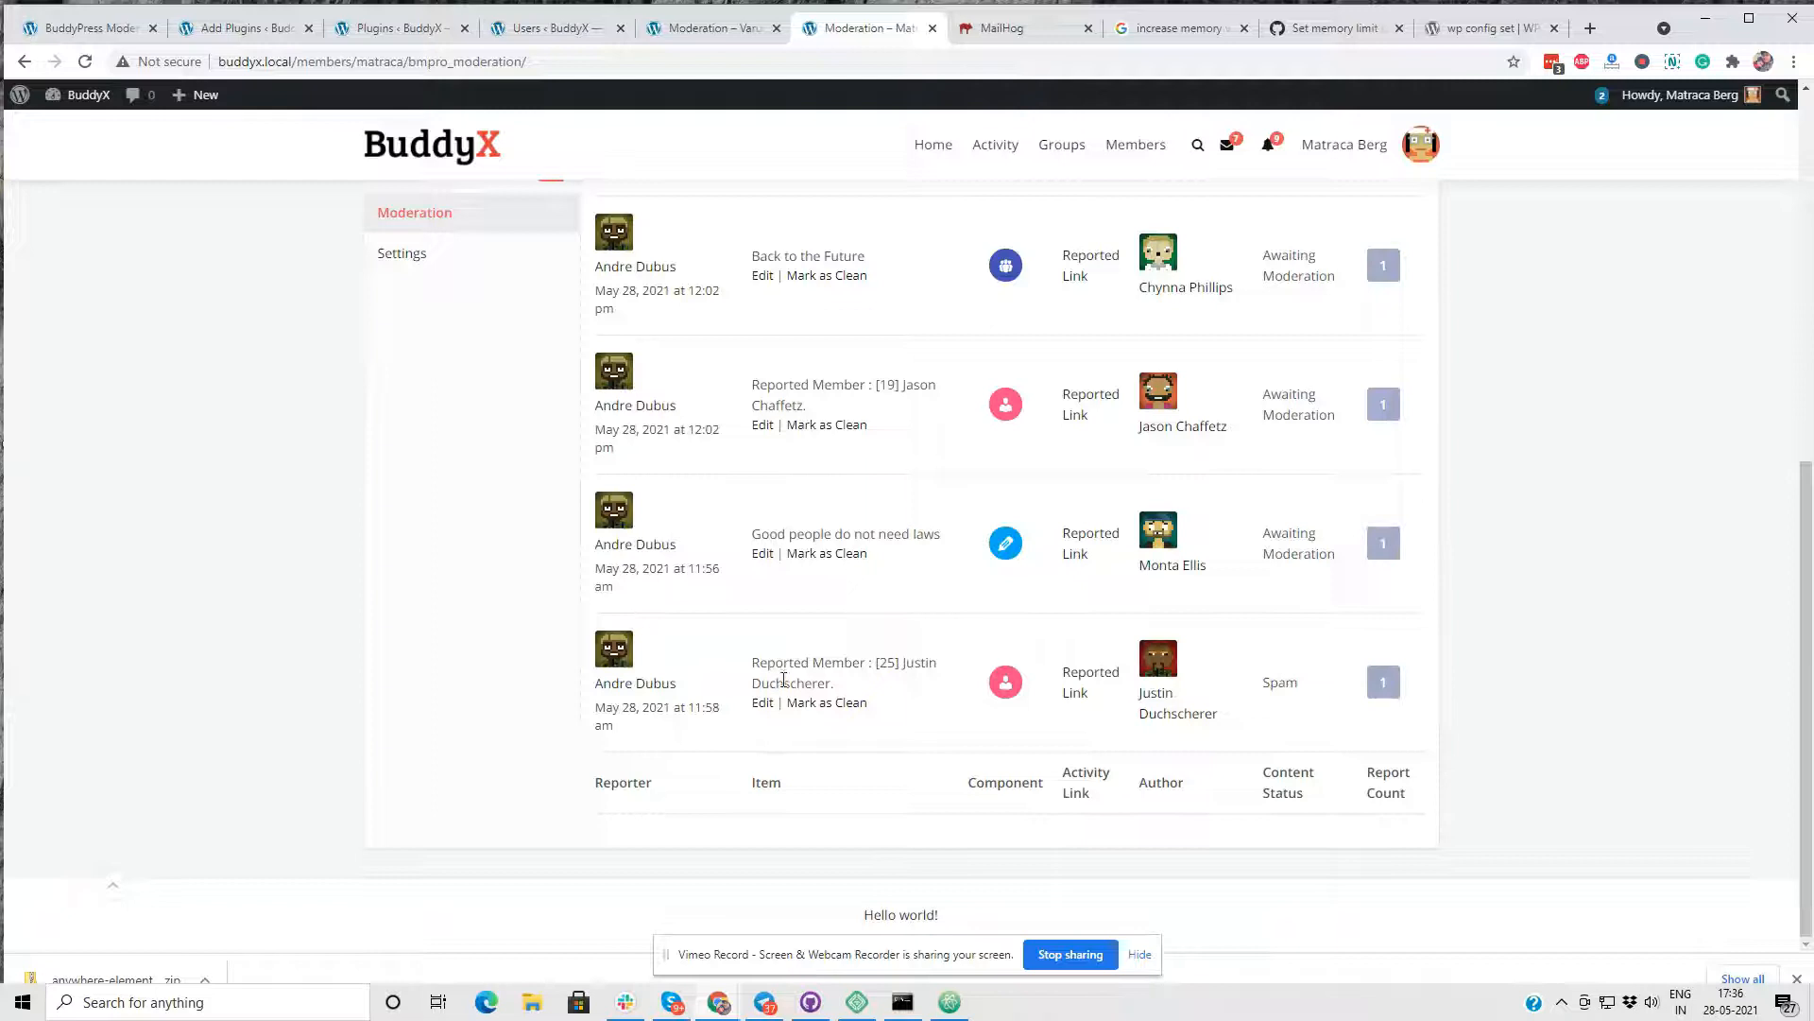
- Open the member report with Spam status, hide that member from the member directory, and reload the report page
{"action": "left_click", "coordinate": [752, 702]}
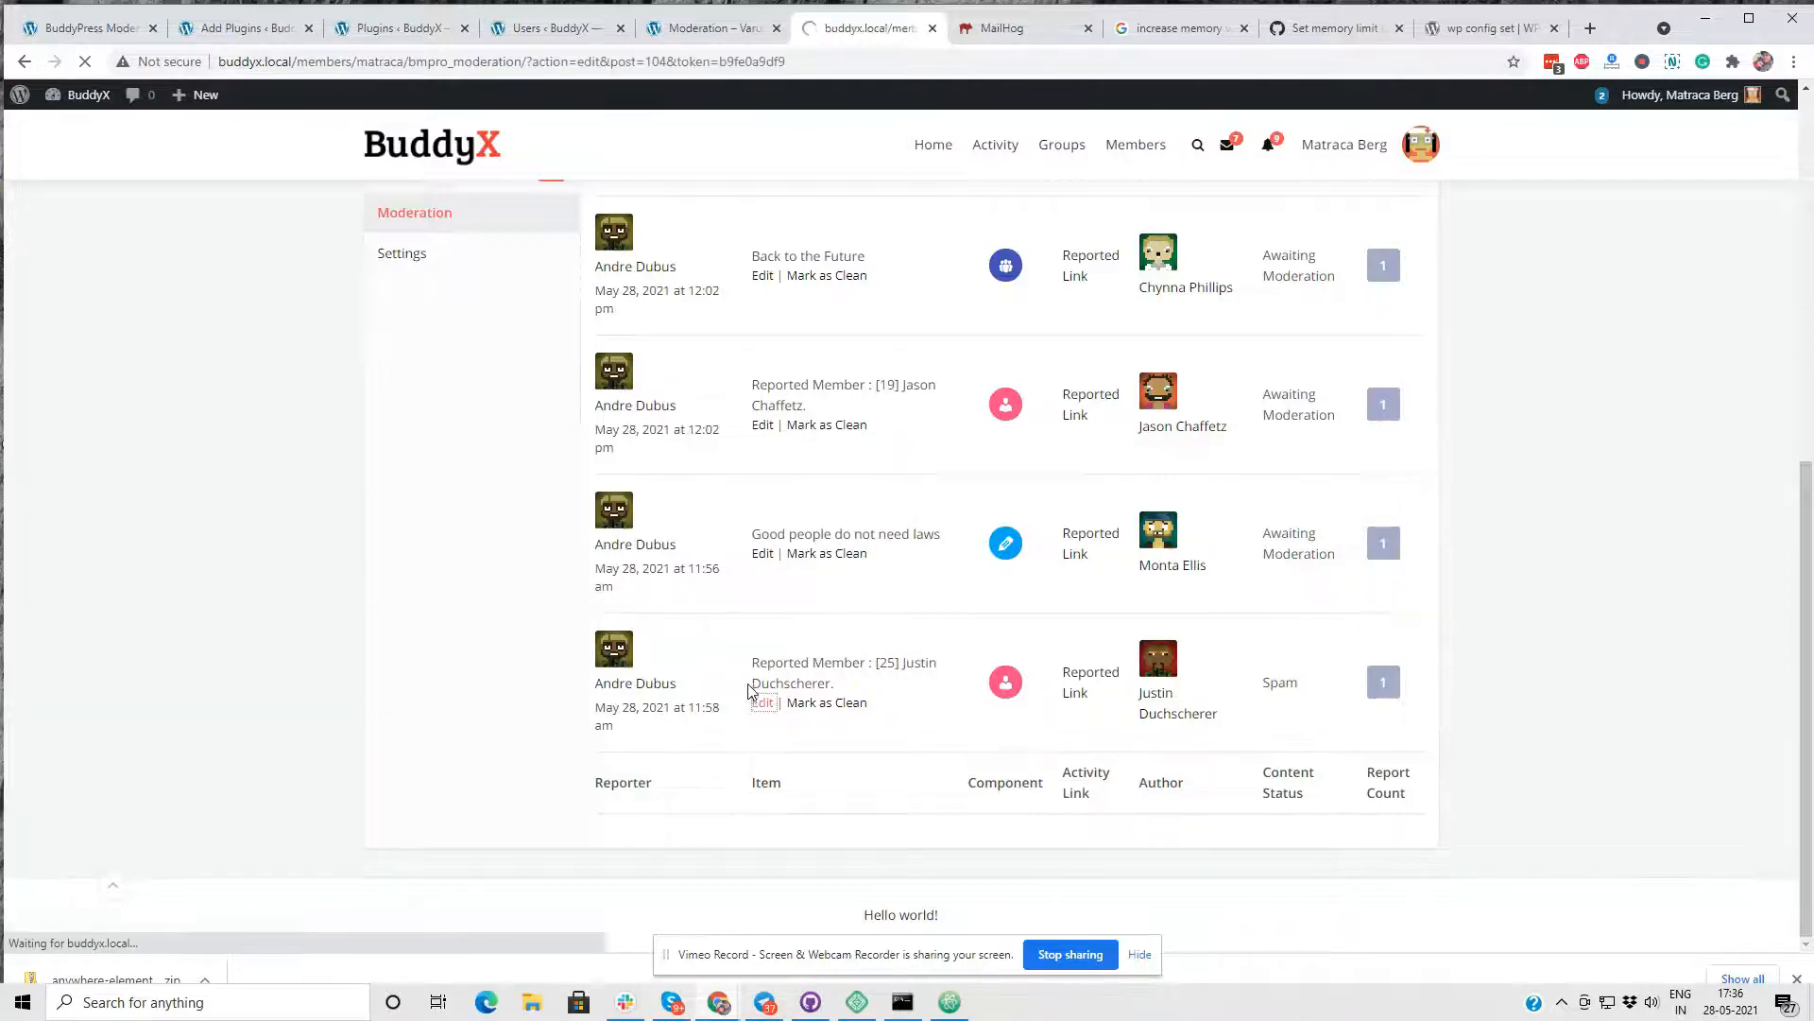
{"action": "scroll", "coordinate": [747, 695], "scroll_direction": "down", "scroll_amount": 7}
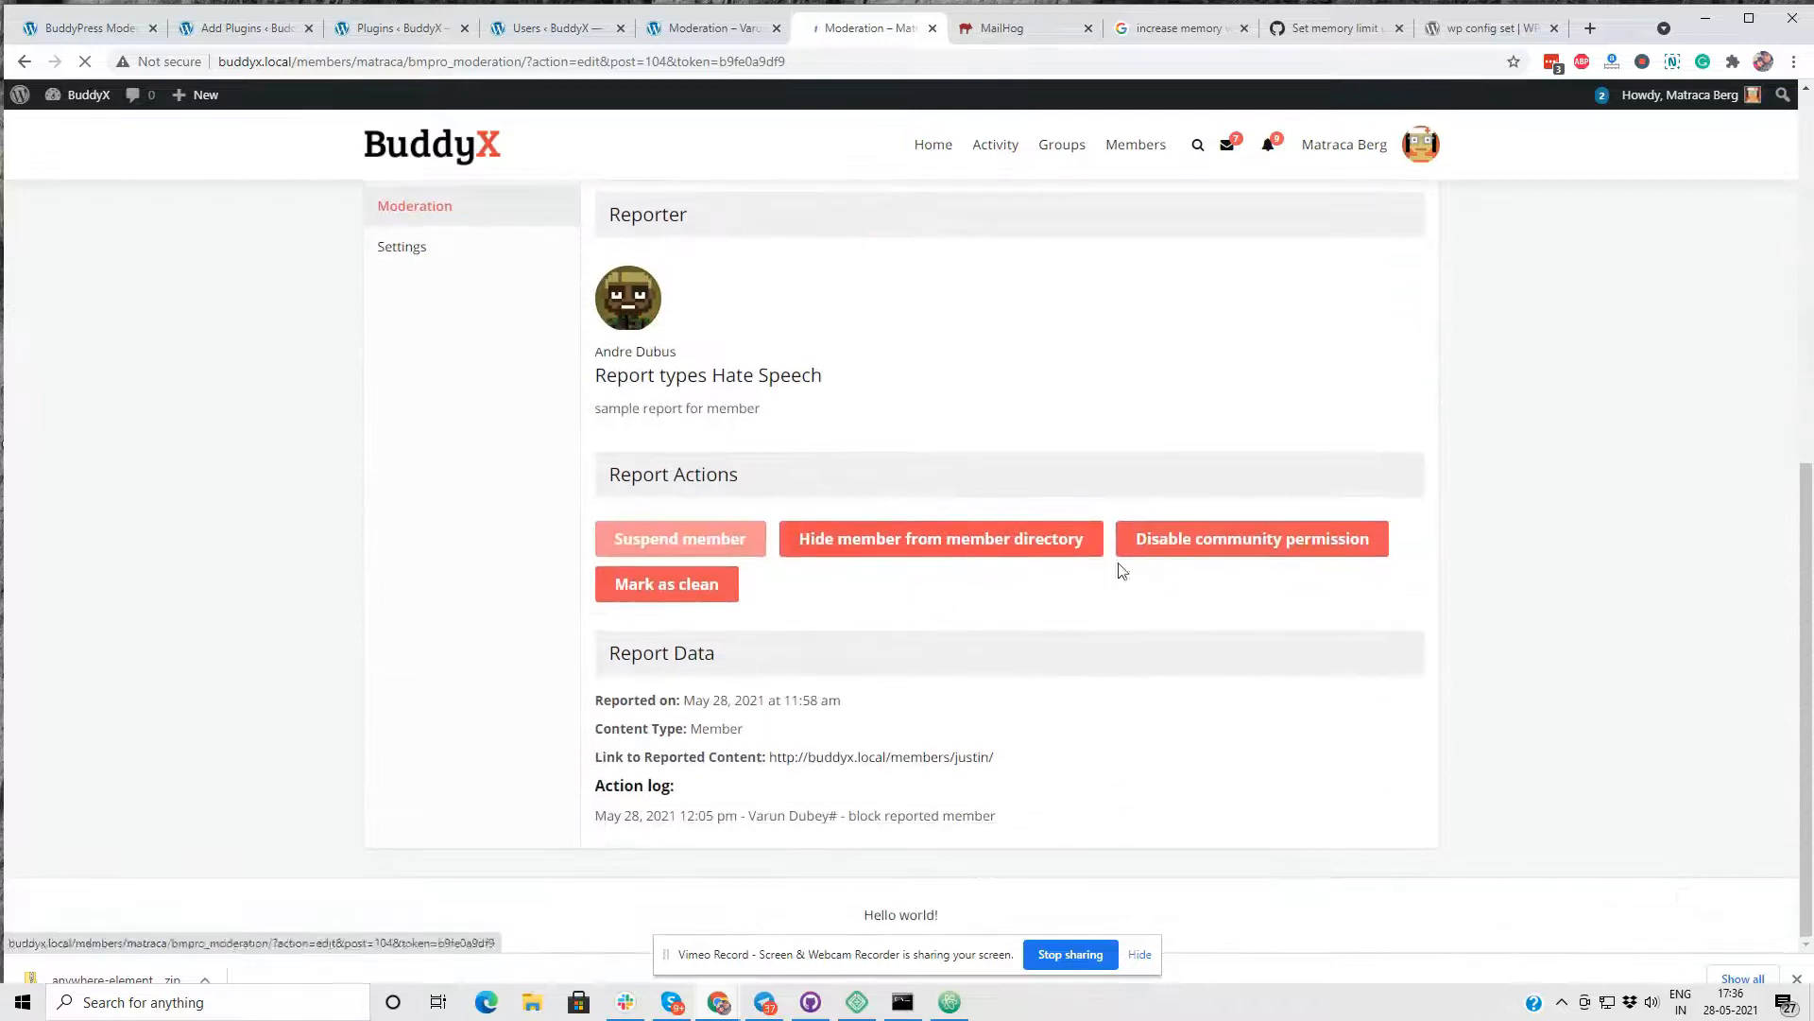
{"action": "left_click", "coordinate": [973, 548]}
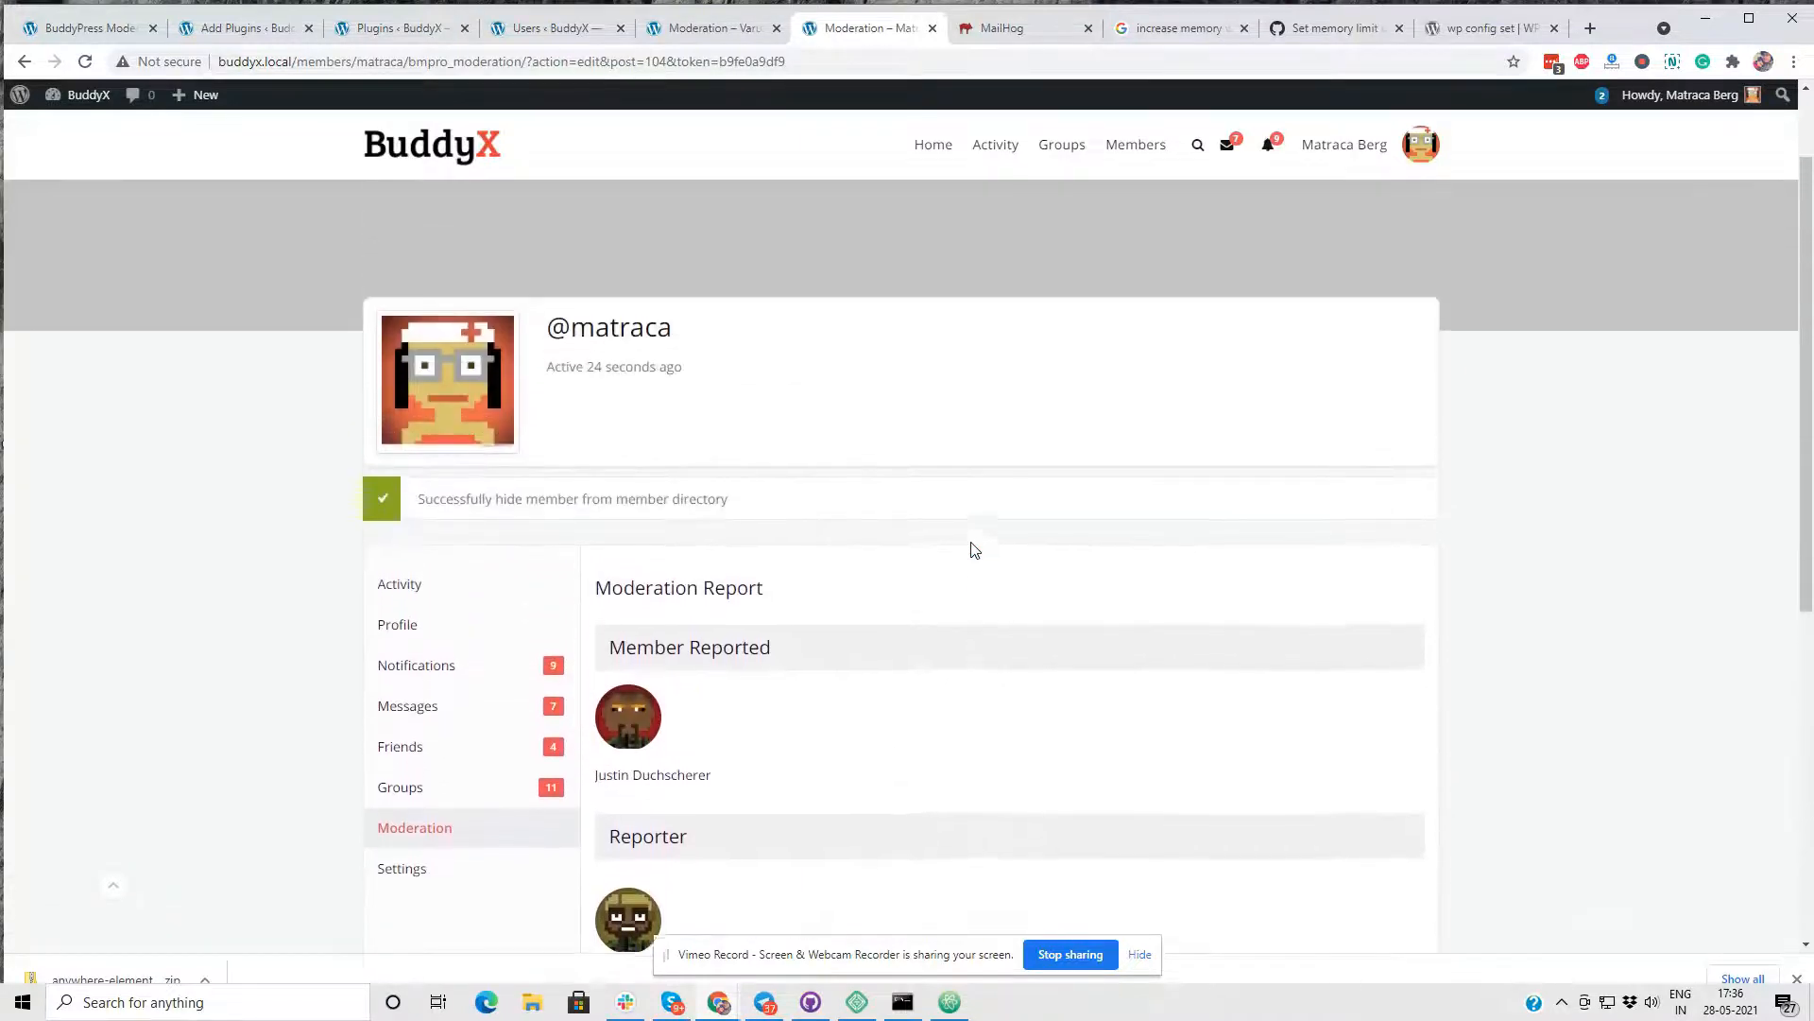
{"action": "scroll", "coordinate": [974, 548], "scroll_direction": "down", "scroll_amount": 6}
{"action": "right_click", "coordinate": [1139, 656]}
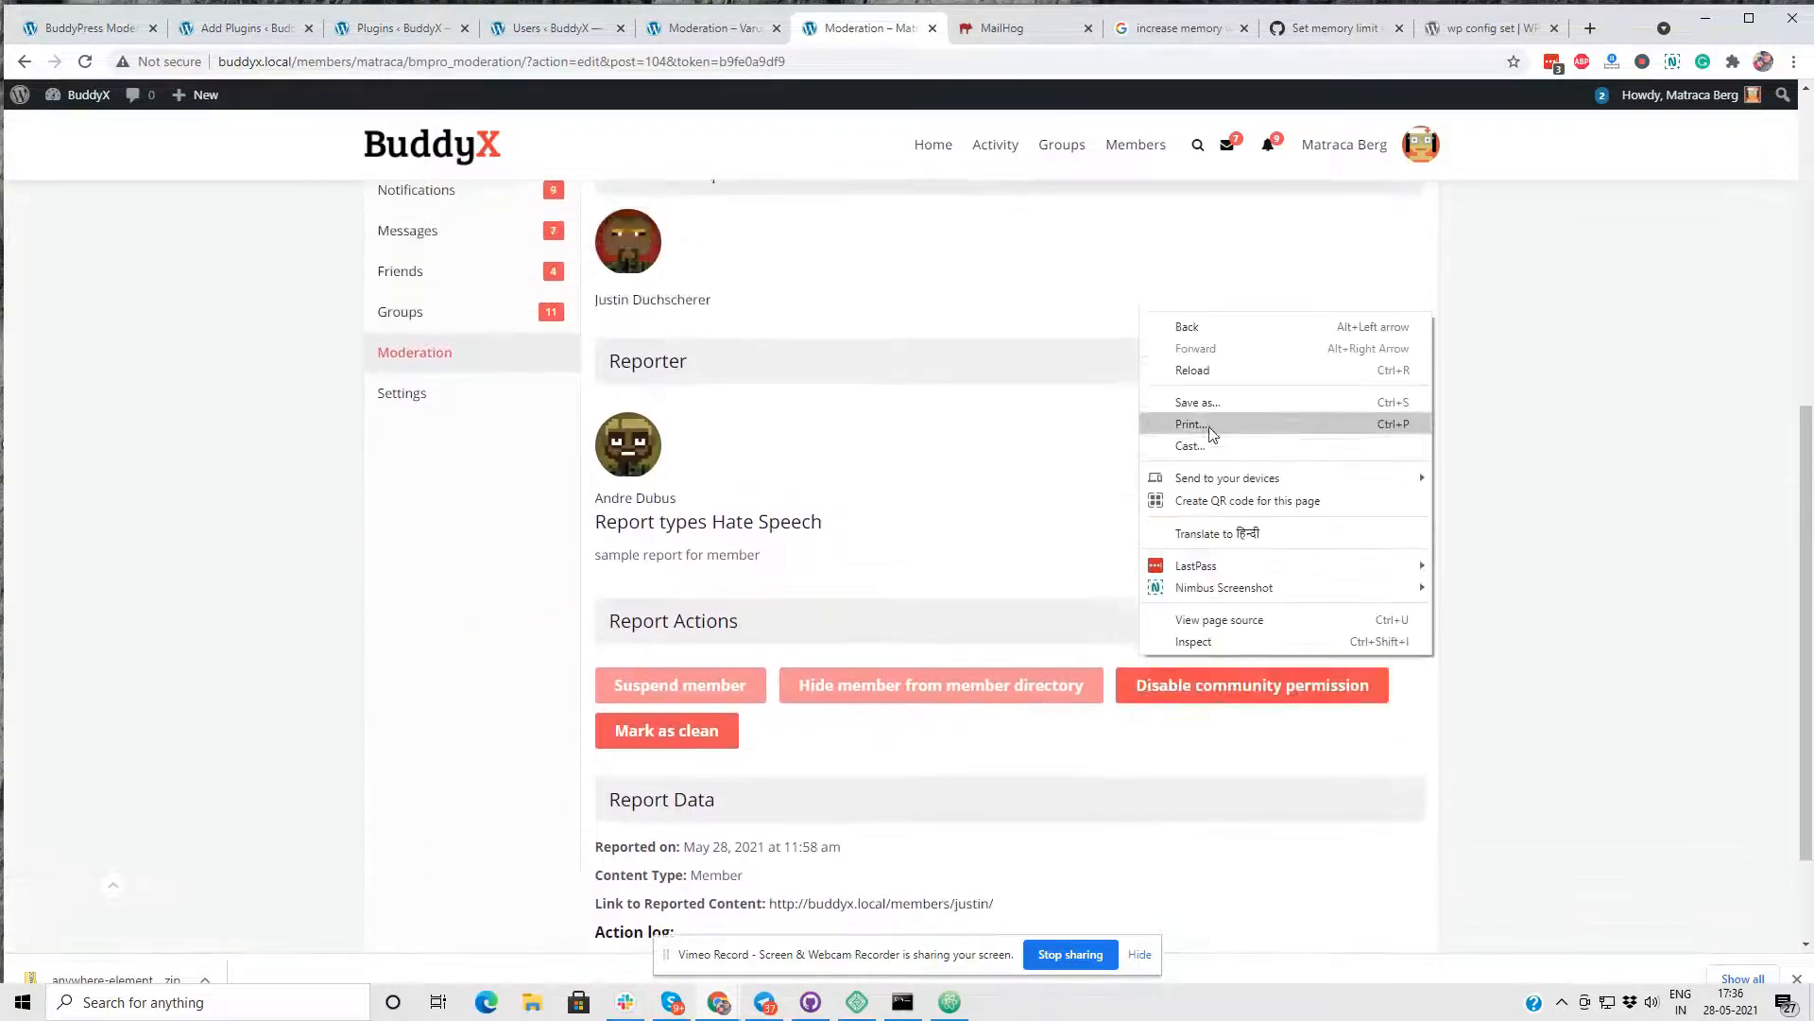
{"action": "left_click", "coordinate": [1194, 372]}
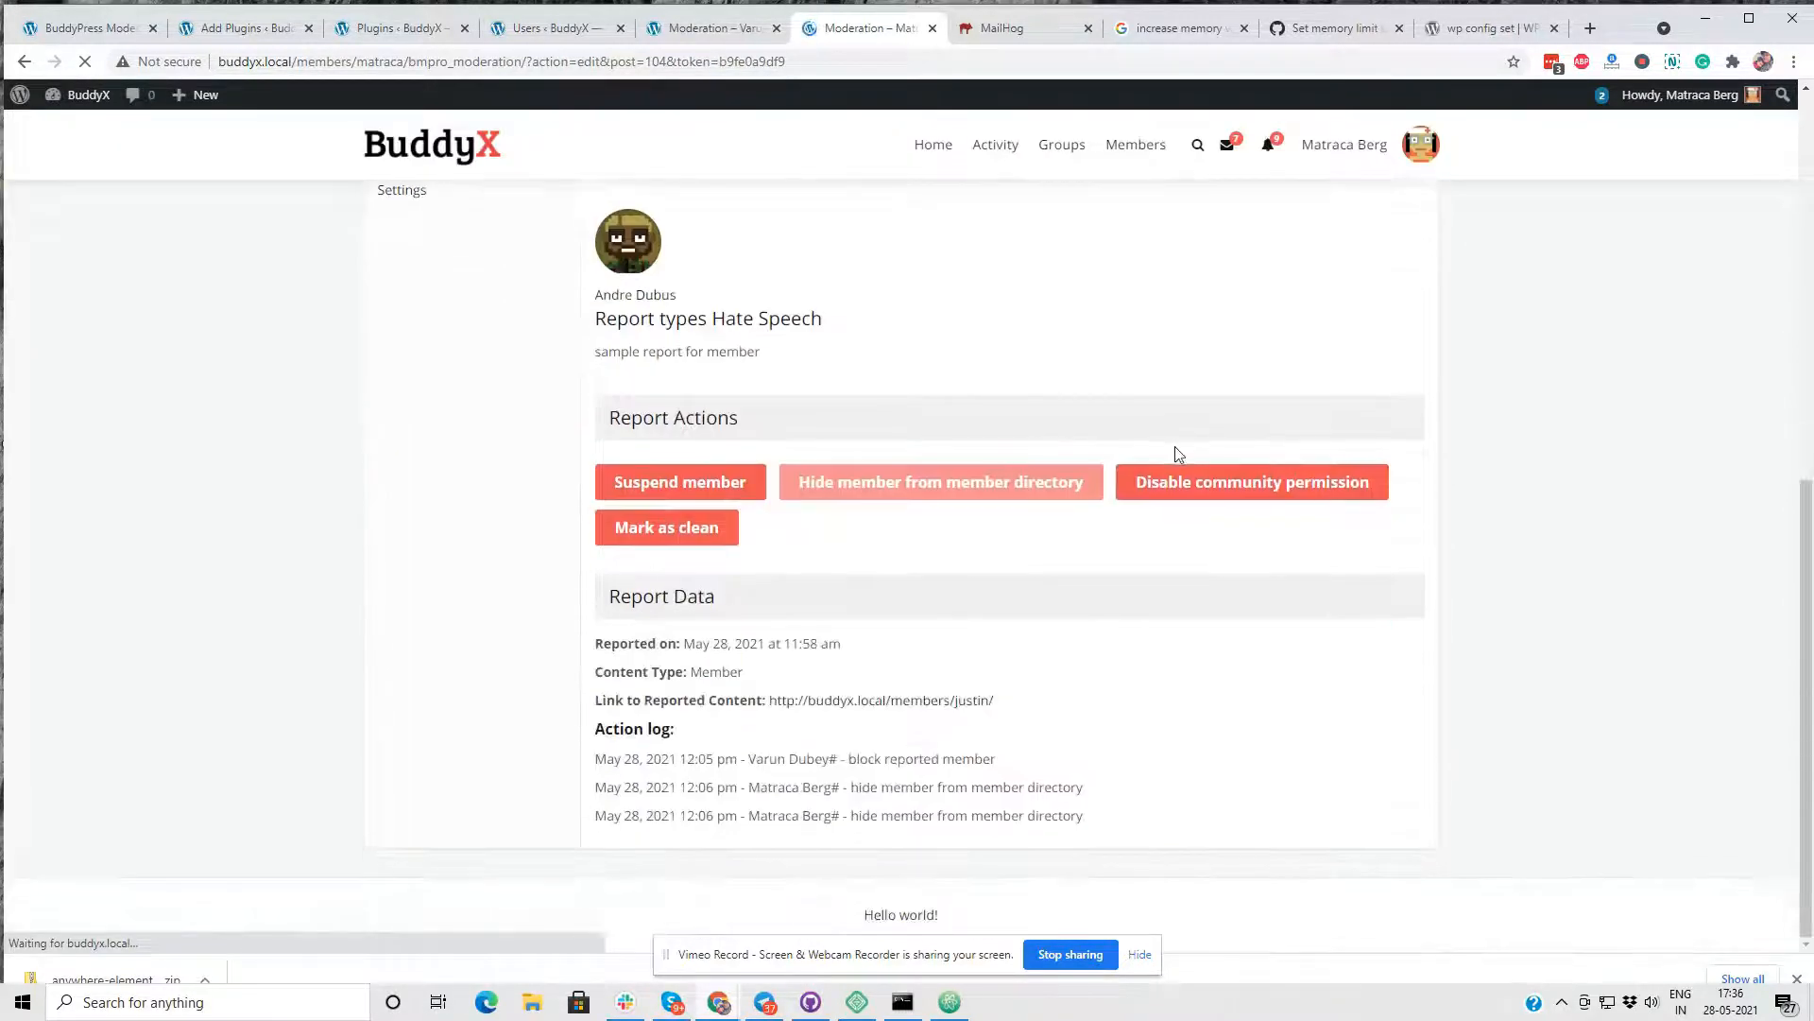
- Check the report's updated action log for the moderation actions and who performed them
{"action": "left_click_drag", "start_coordinate": [1077, 818], "coordinate": [575, 792]}
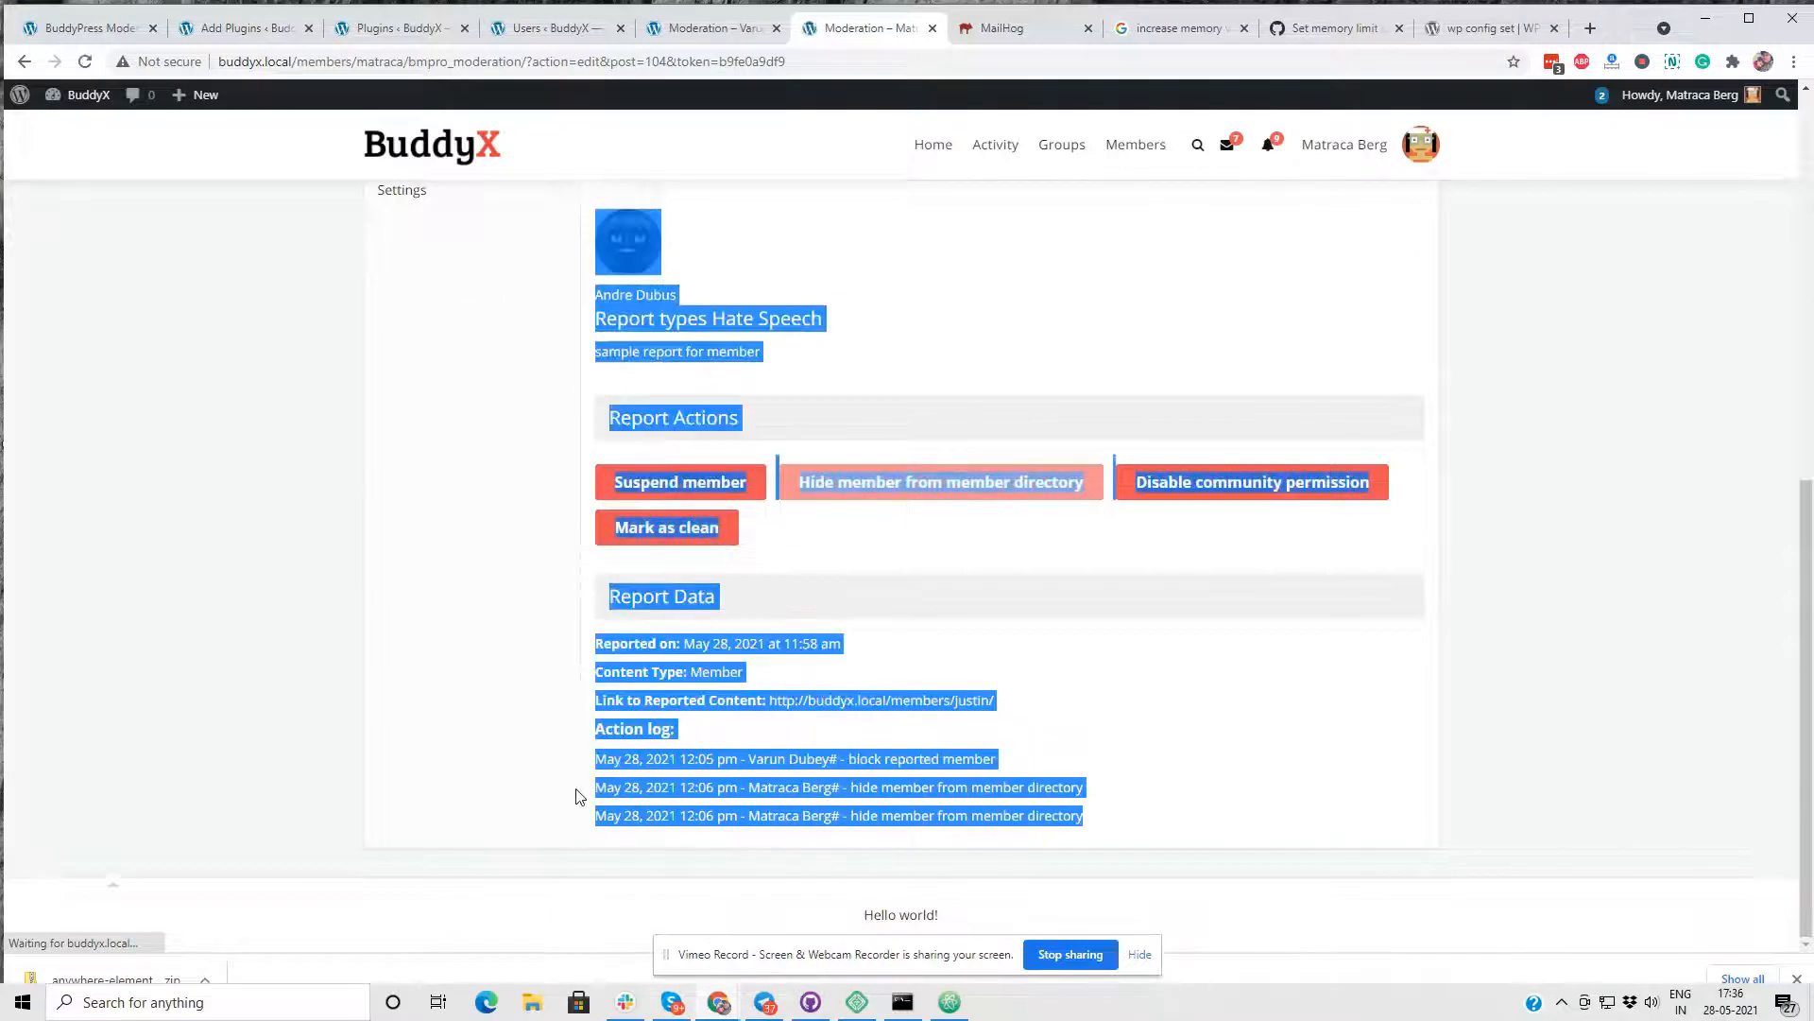
{"action": "left_click", "coordinate": [605, 786]}
{"action": "scroll", "coordinate": [985, 541], "scroll_direction": "up", "scroll_amount": 8}
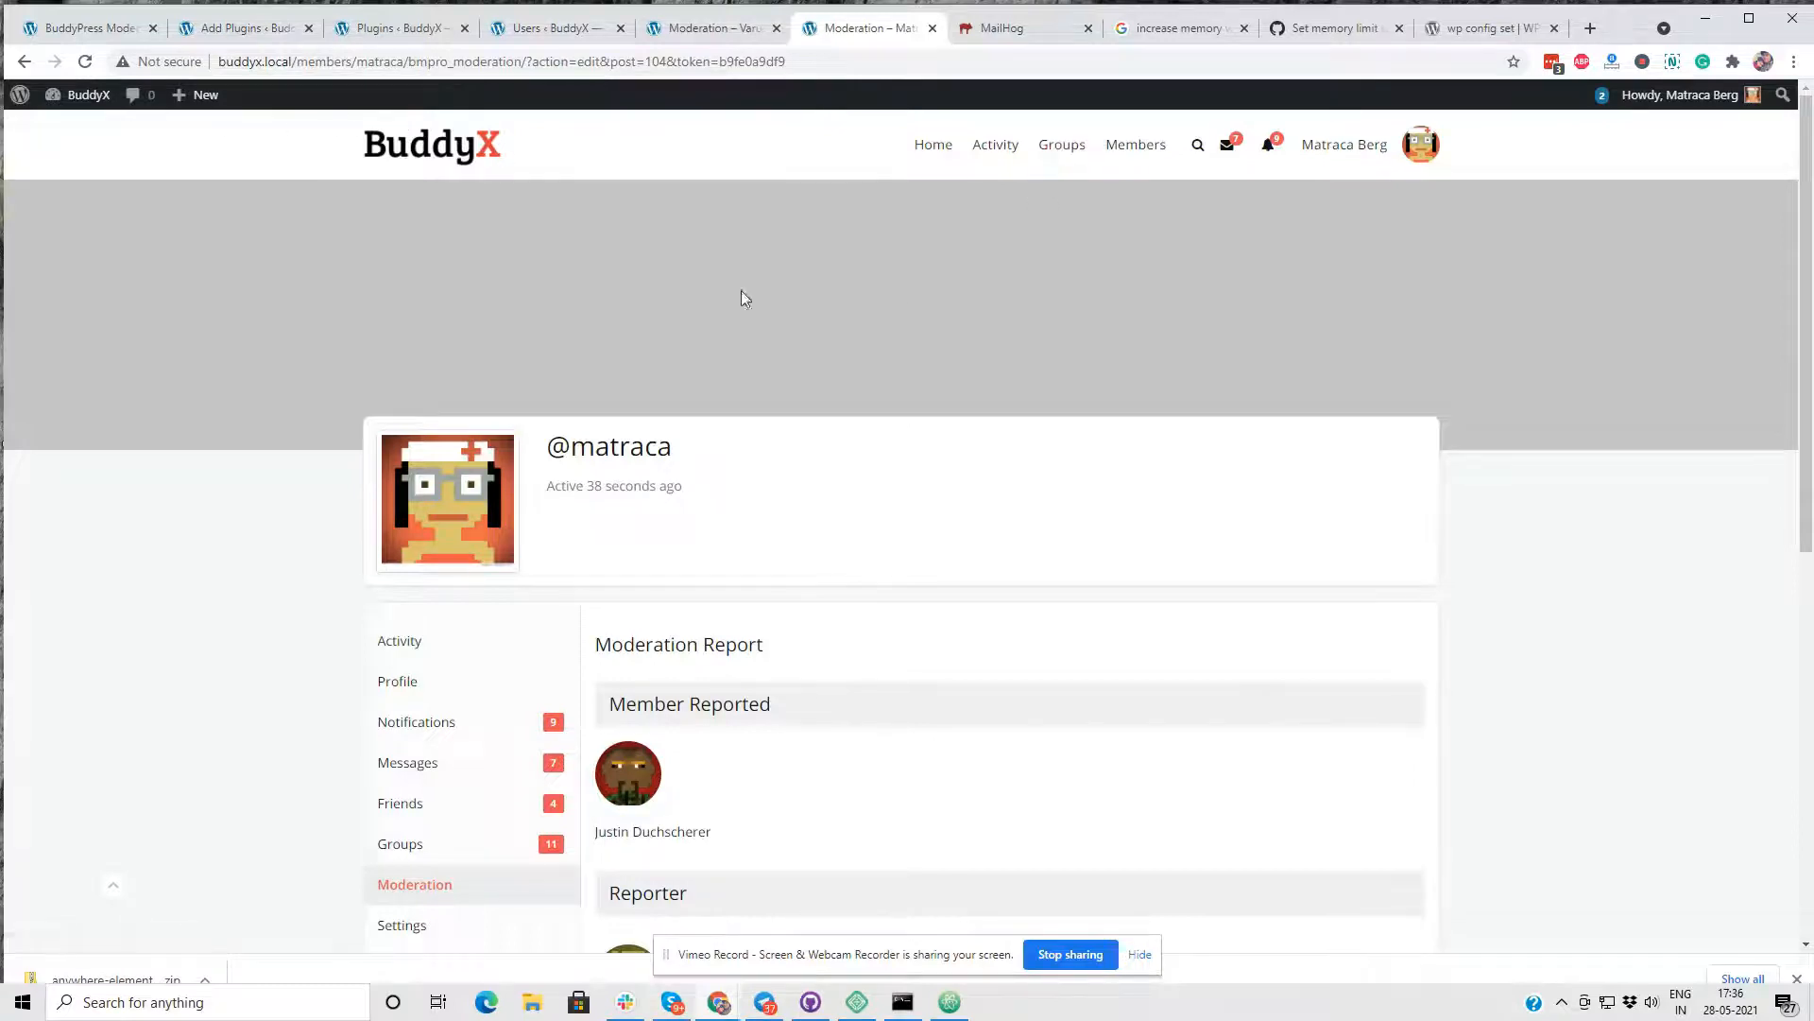
{"action": "scroll", "coordinate": [765, 340], "scroll_direction": "down", "scroll_amount": 6}
{"action": "scroll", "coordinate": [767, 342], "scroll_direction": "up", "scroll_amount": 5}
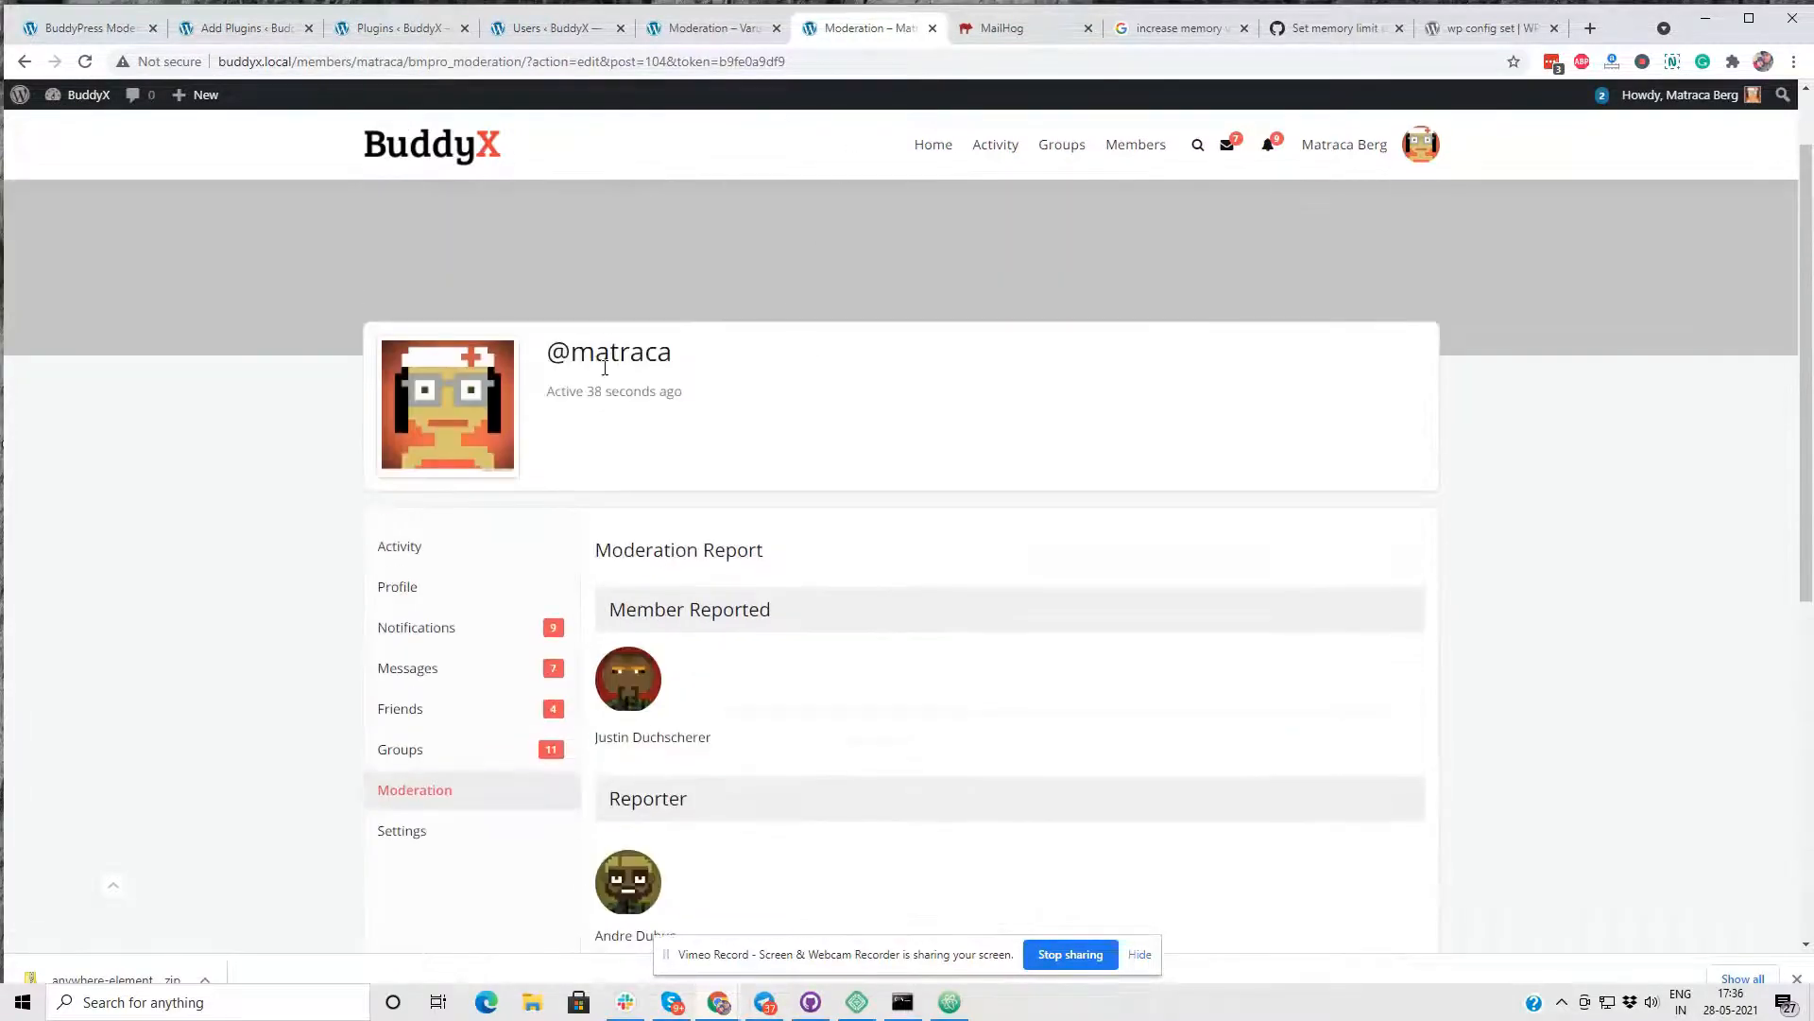
- Return to the Moderation report list and open the "You may not be interested in" and "Back to the Future" reports in separate tabs
{"action": "scroll", "coordinate": [567, 520], "scroll_direction": "down", "scroll_amount": 1}
{"action": "left_click", "coordinate": [477, 697]}
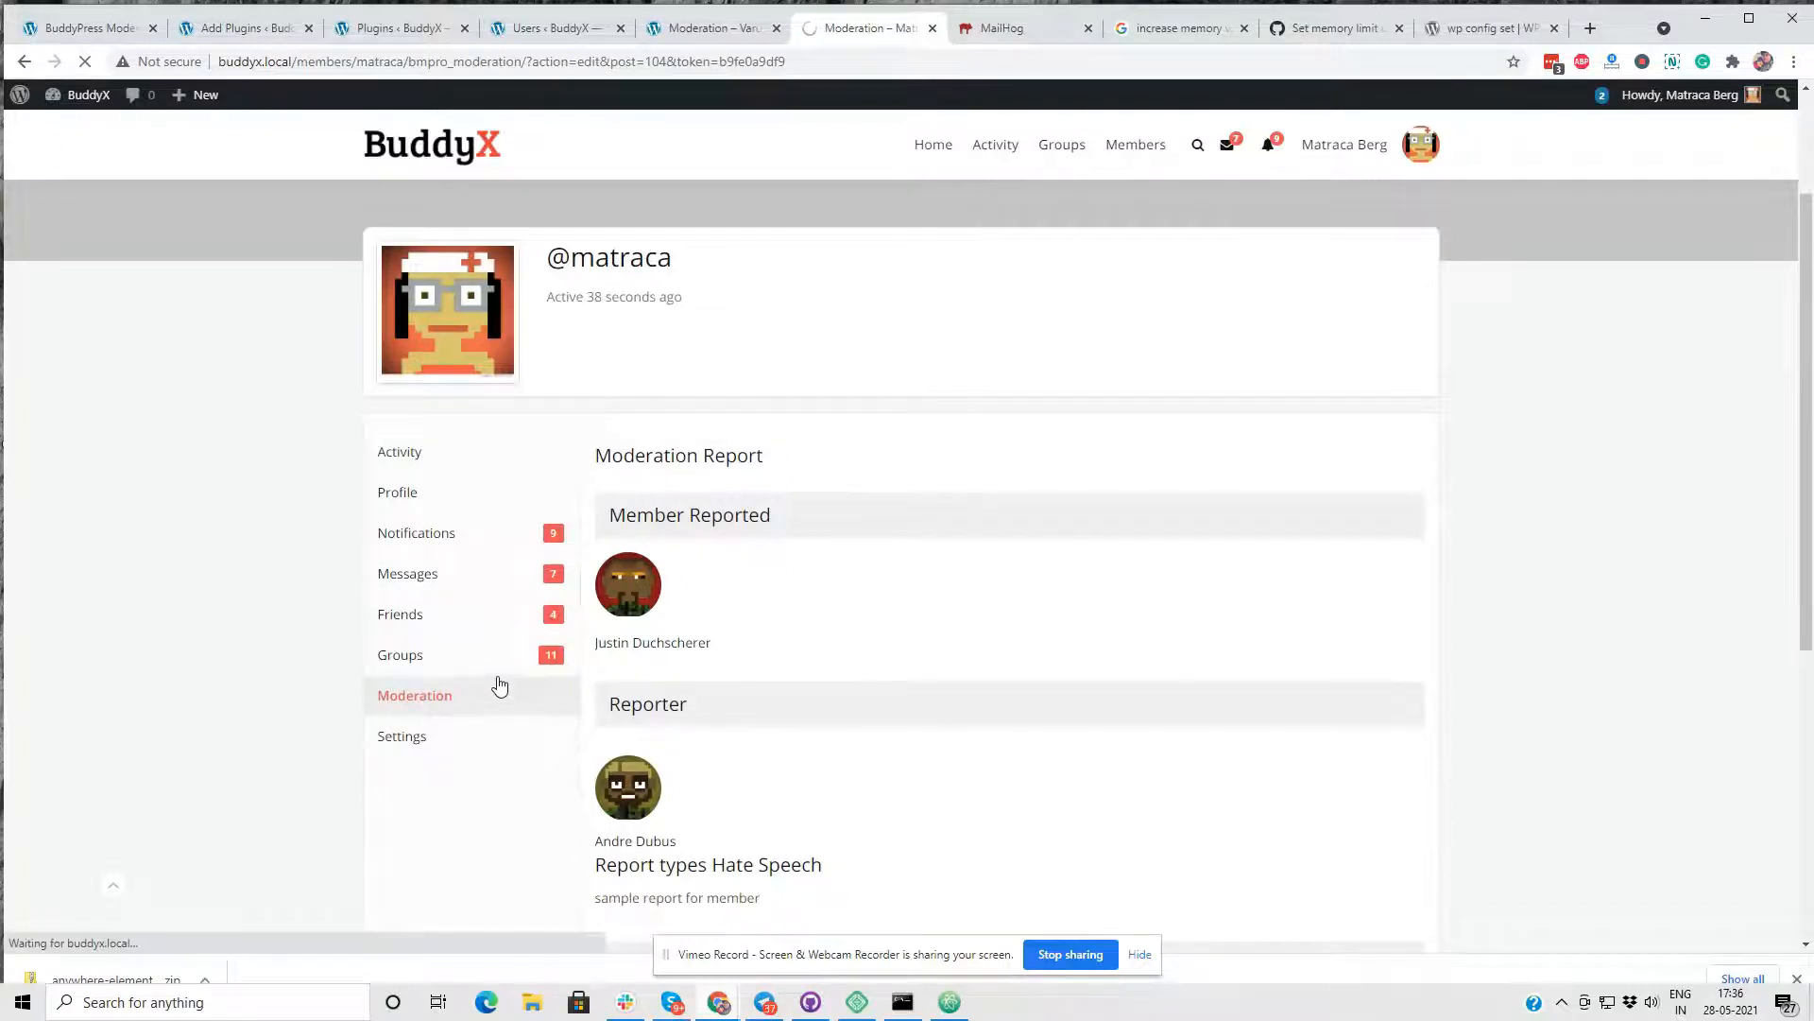
{"action": "scroll", "coordinate": [519, 661], "scroll_direction": "down", "scroll_amount": 4}
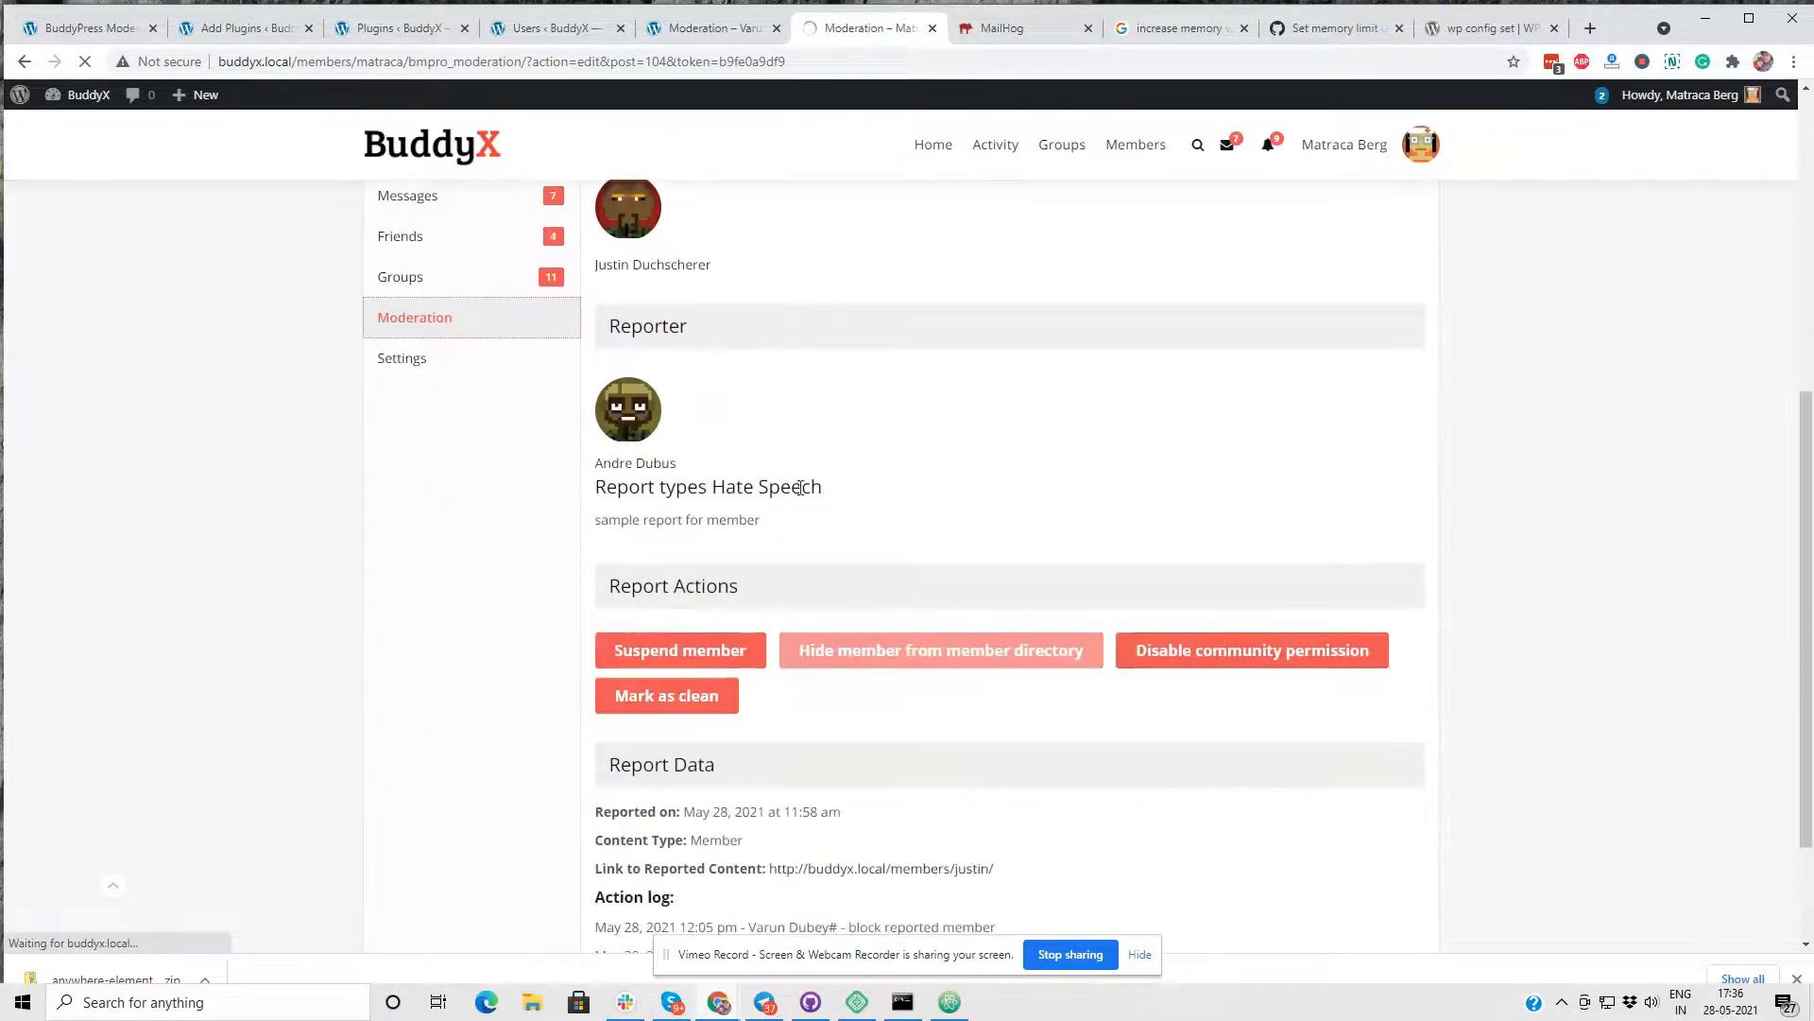
{"action": "scroll", "coordinate": [709, 539], "scroll_direction": "down", "scroll_amount": 3}
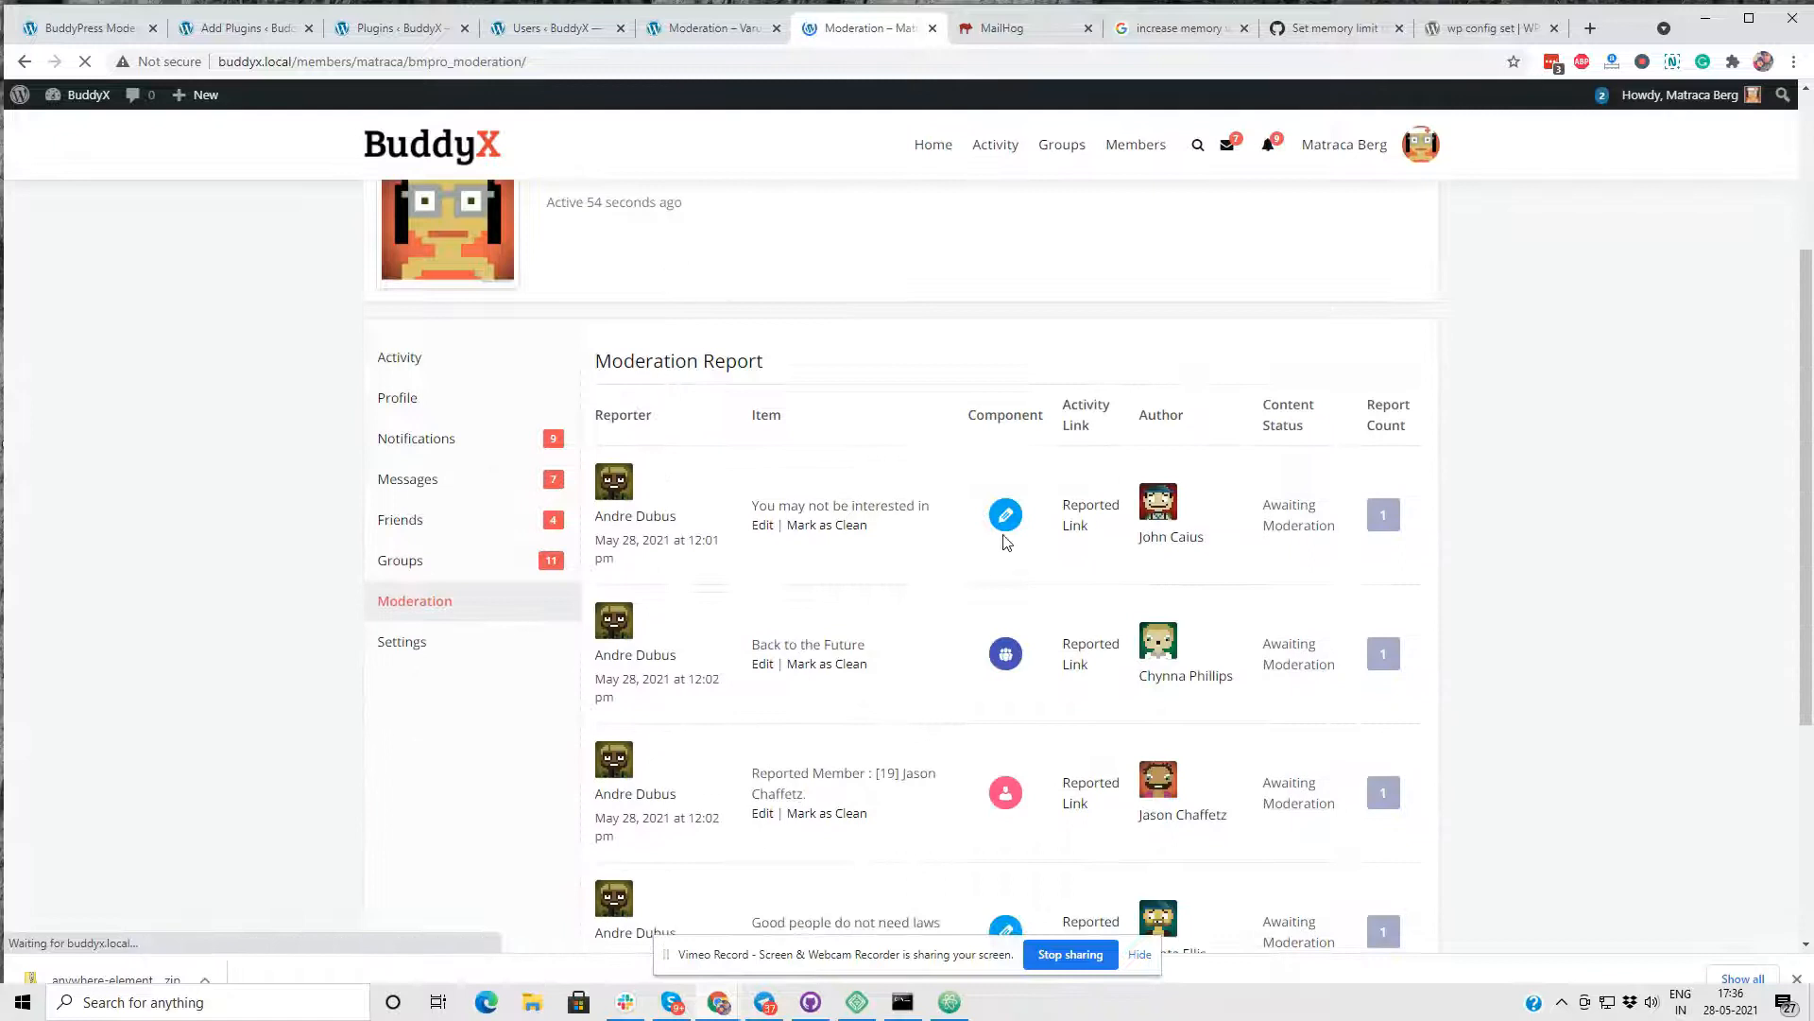
{"action": "scroll", "coordinate": [783, 396], "scroll_direction": "down", "scroll_amount": 1}
{"action": "right_click", "coordinate": [763, 337]}
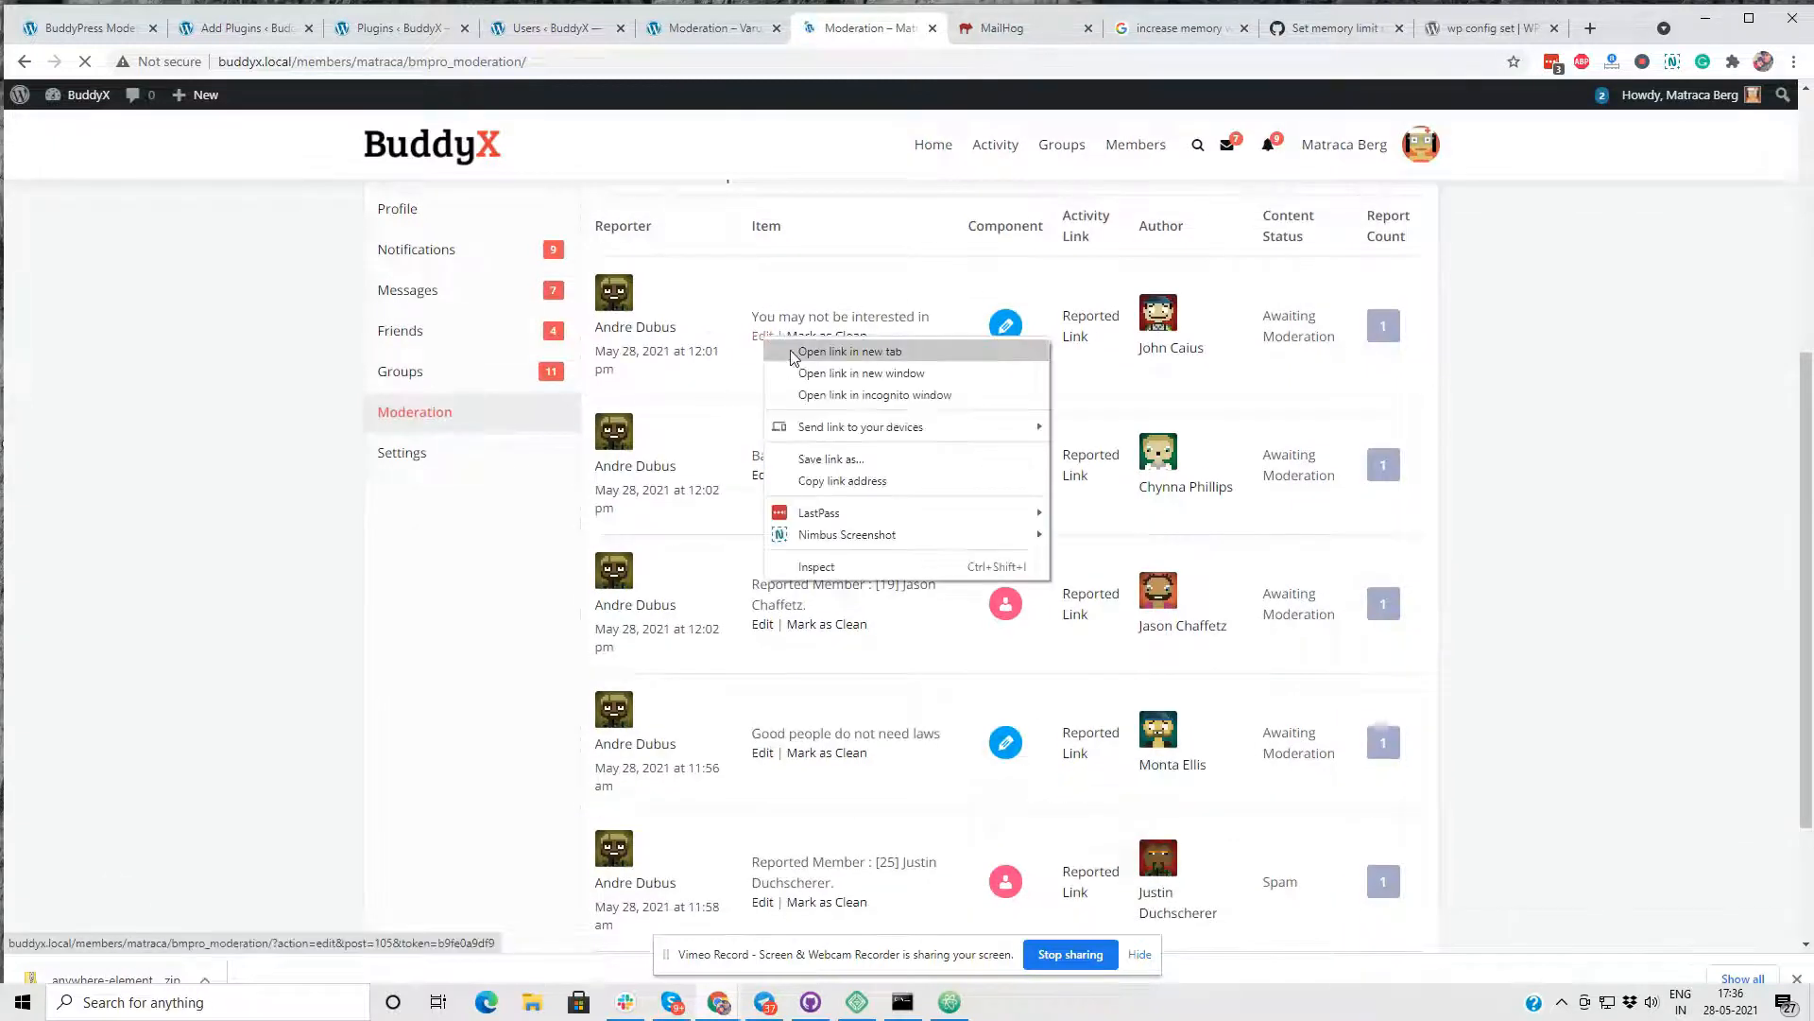
{"action": "left_click", "coordinate": [1039, 347]}
{"action": "scroll", "coordinate": [1025, 353], "scroll_direction": "down", "scroll_amount": 2}
{"action": "right_click", "coordinate": [757, 277]}
{"action": "left_click", "coordinate": [784, 286]}
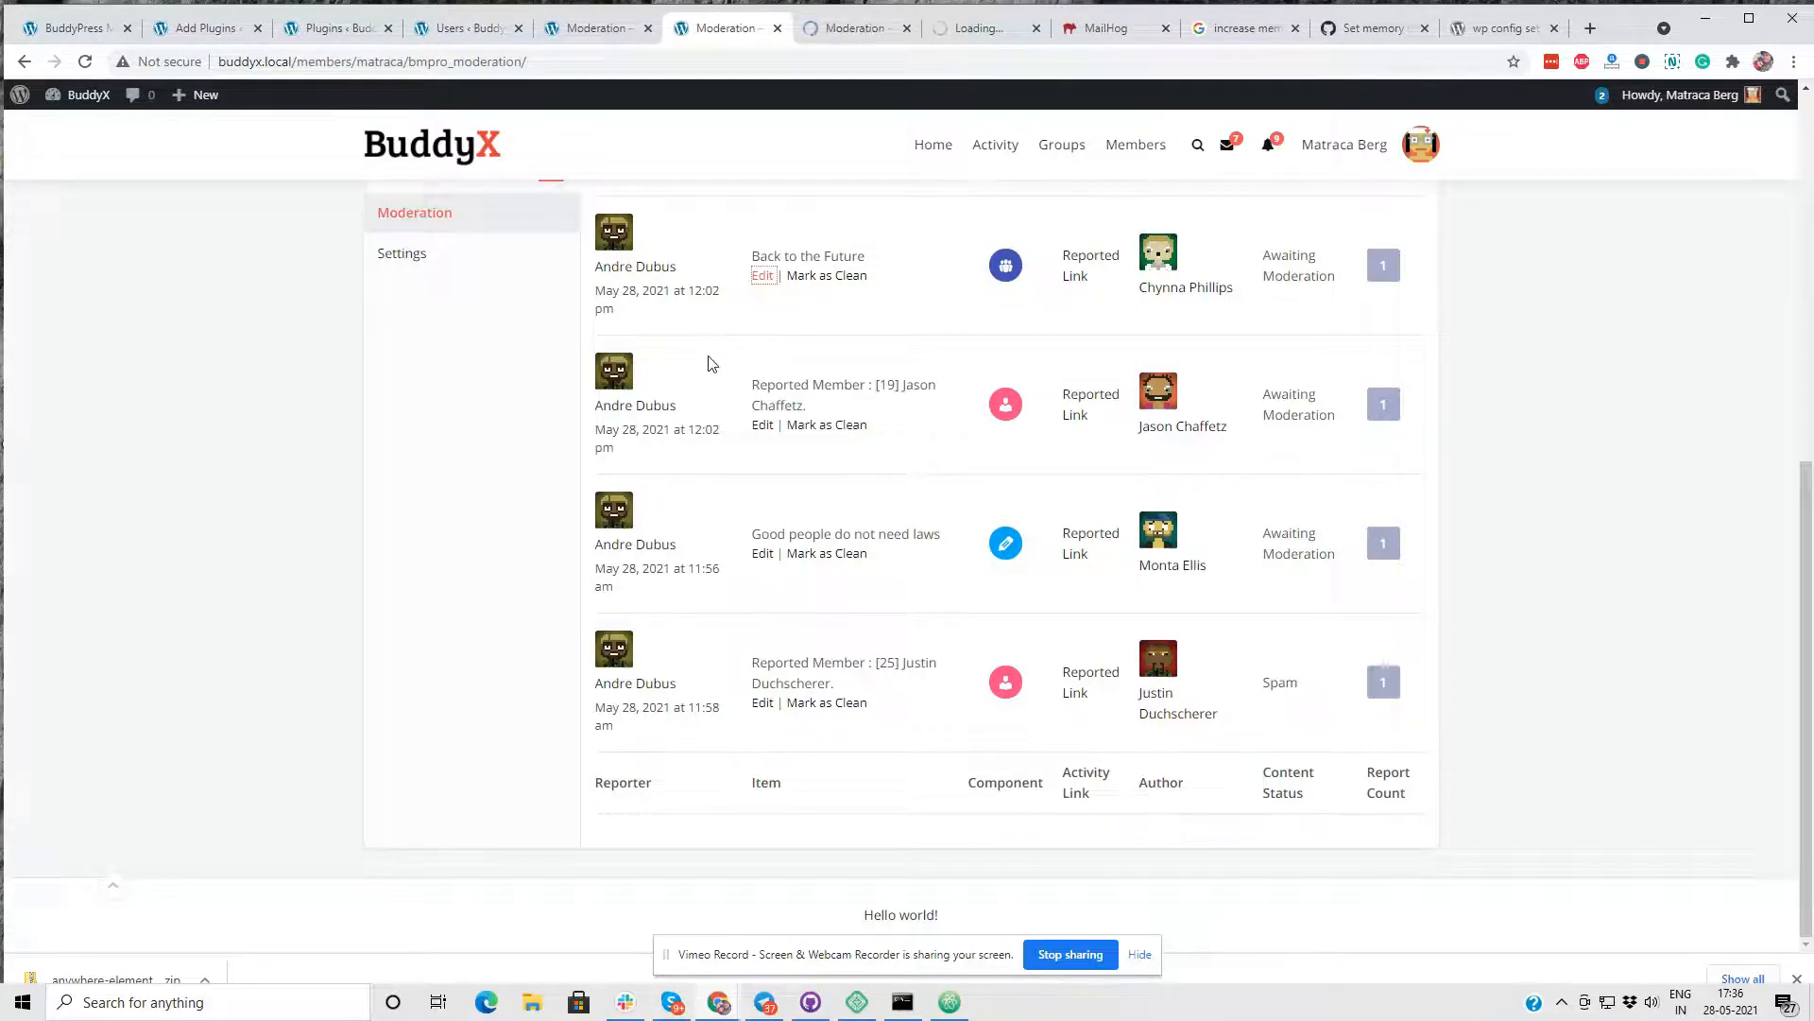
{"action": "scroll", "coordinate": [704, 362], "scroll_direction": "up", "scroll_amount": 4}
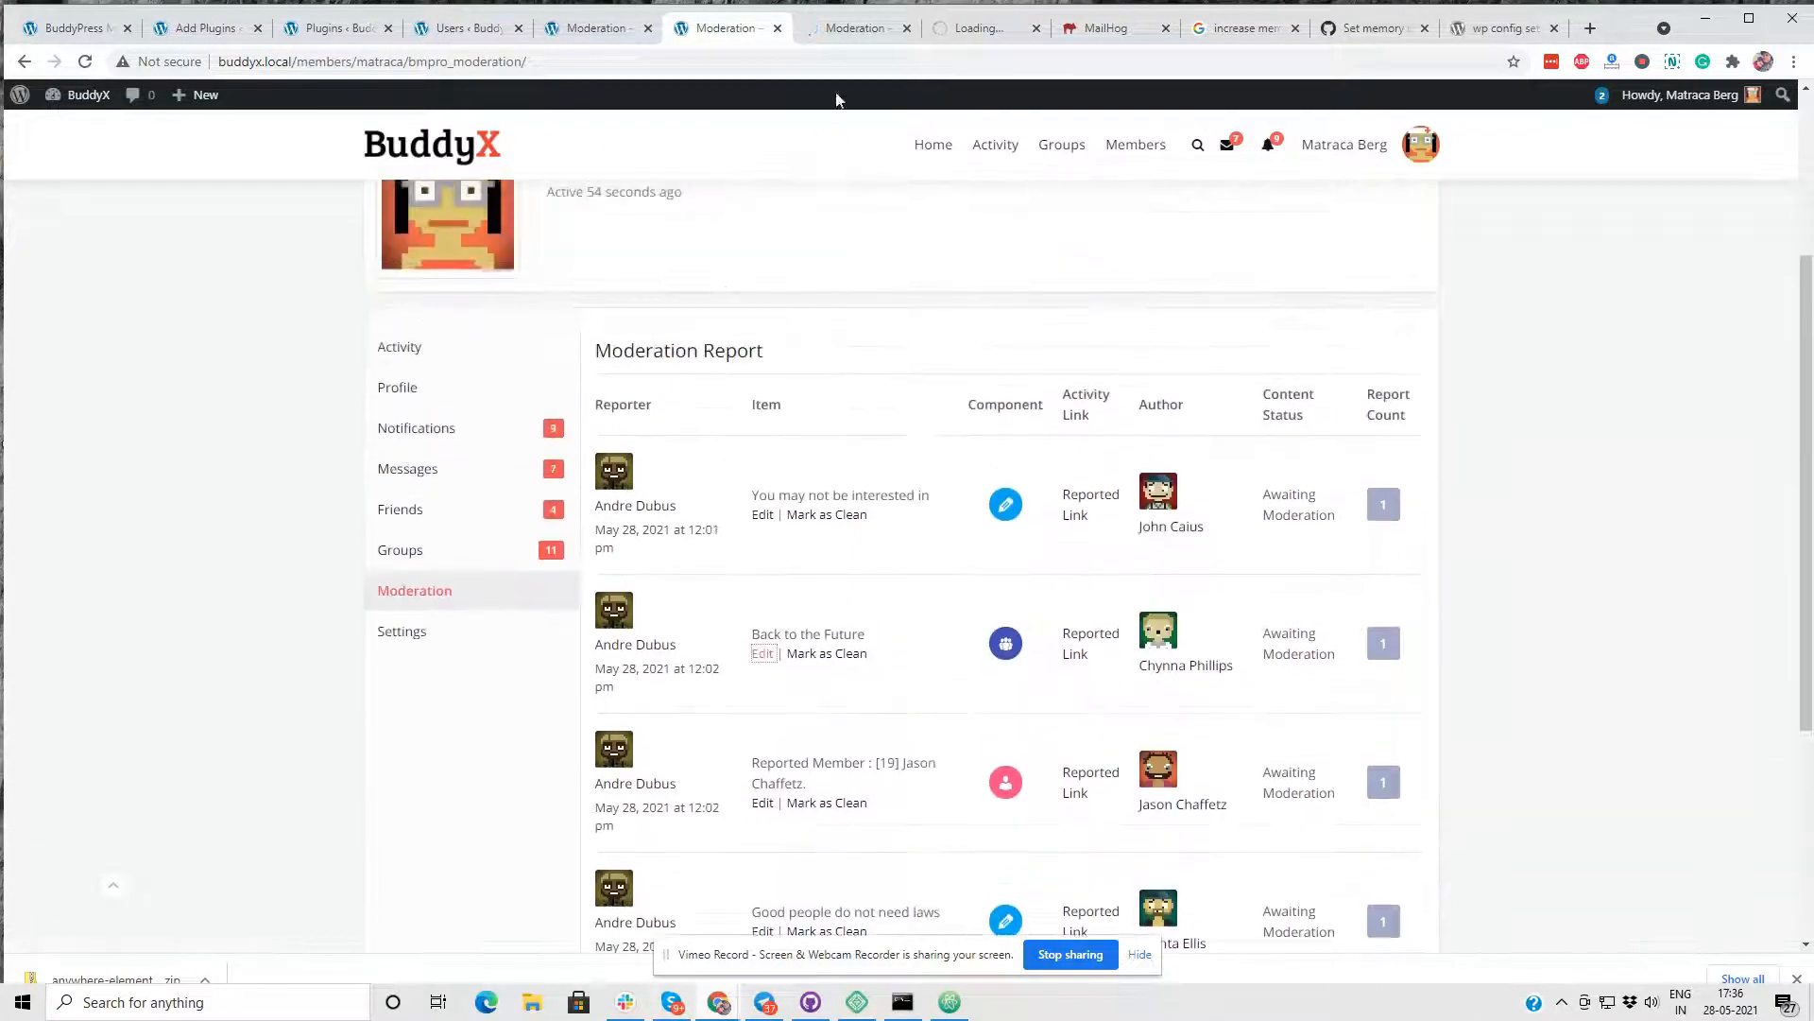
{"action": "scroll", "coordinate": [832, 137], "scroll_direction": "down", "scroll_amount": 1}
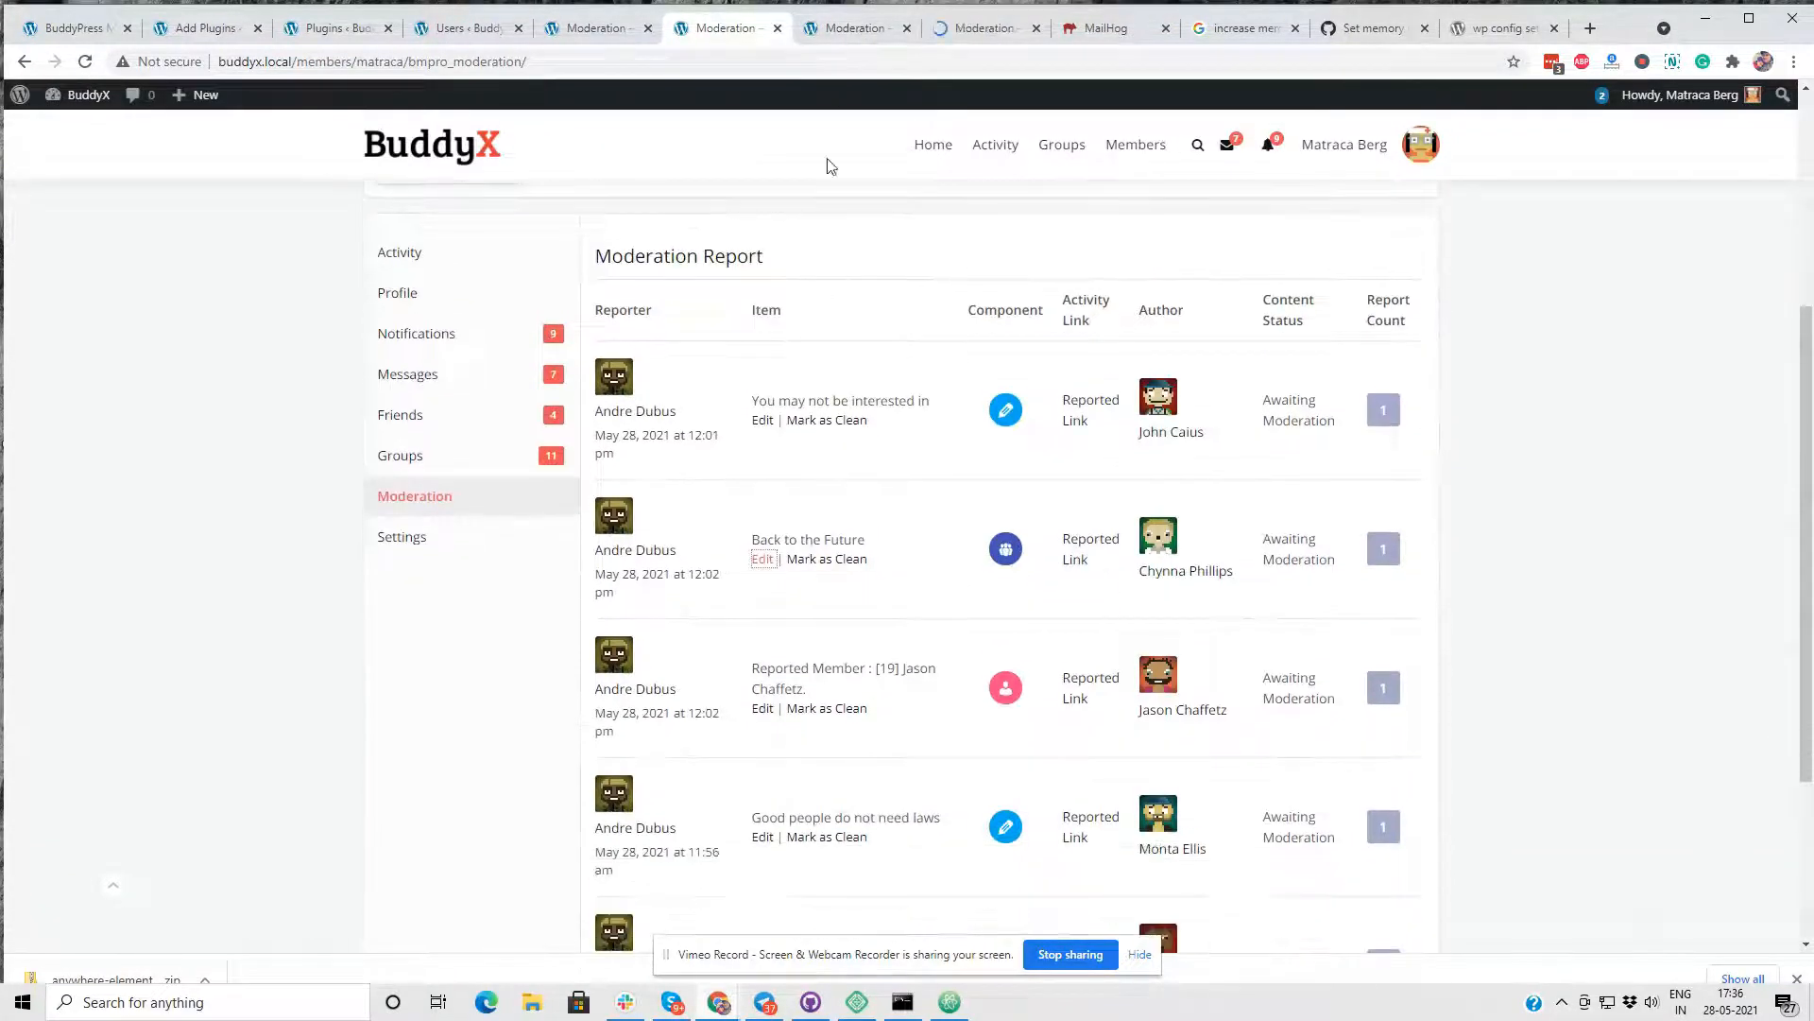
- Compare the moderation actions offered in the reported activity's report with those offered in the reported group's report
{"action": "left_click", "coordinate": [833, 31]}
{"action": "scroll", "coordinate": [733, 429], "scroll_direction": "down", "scroll_amount": 5}
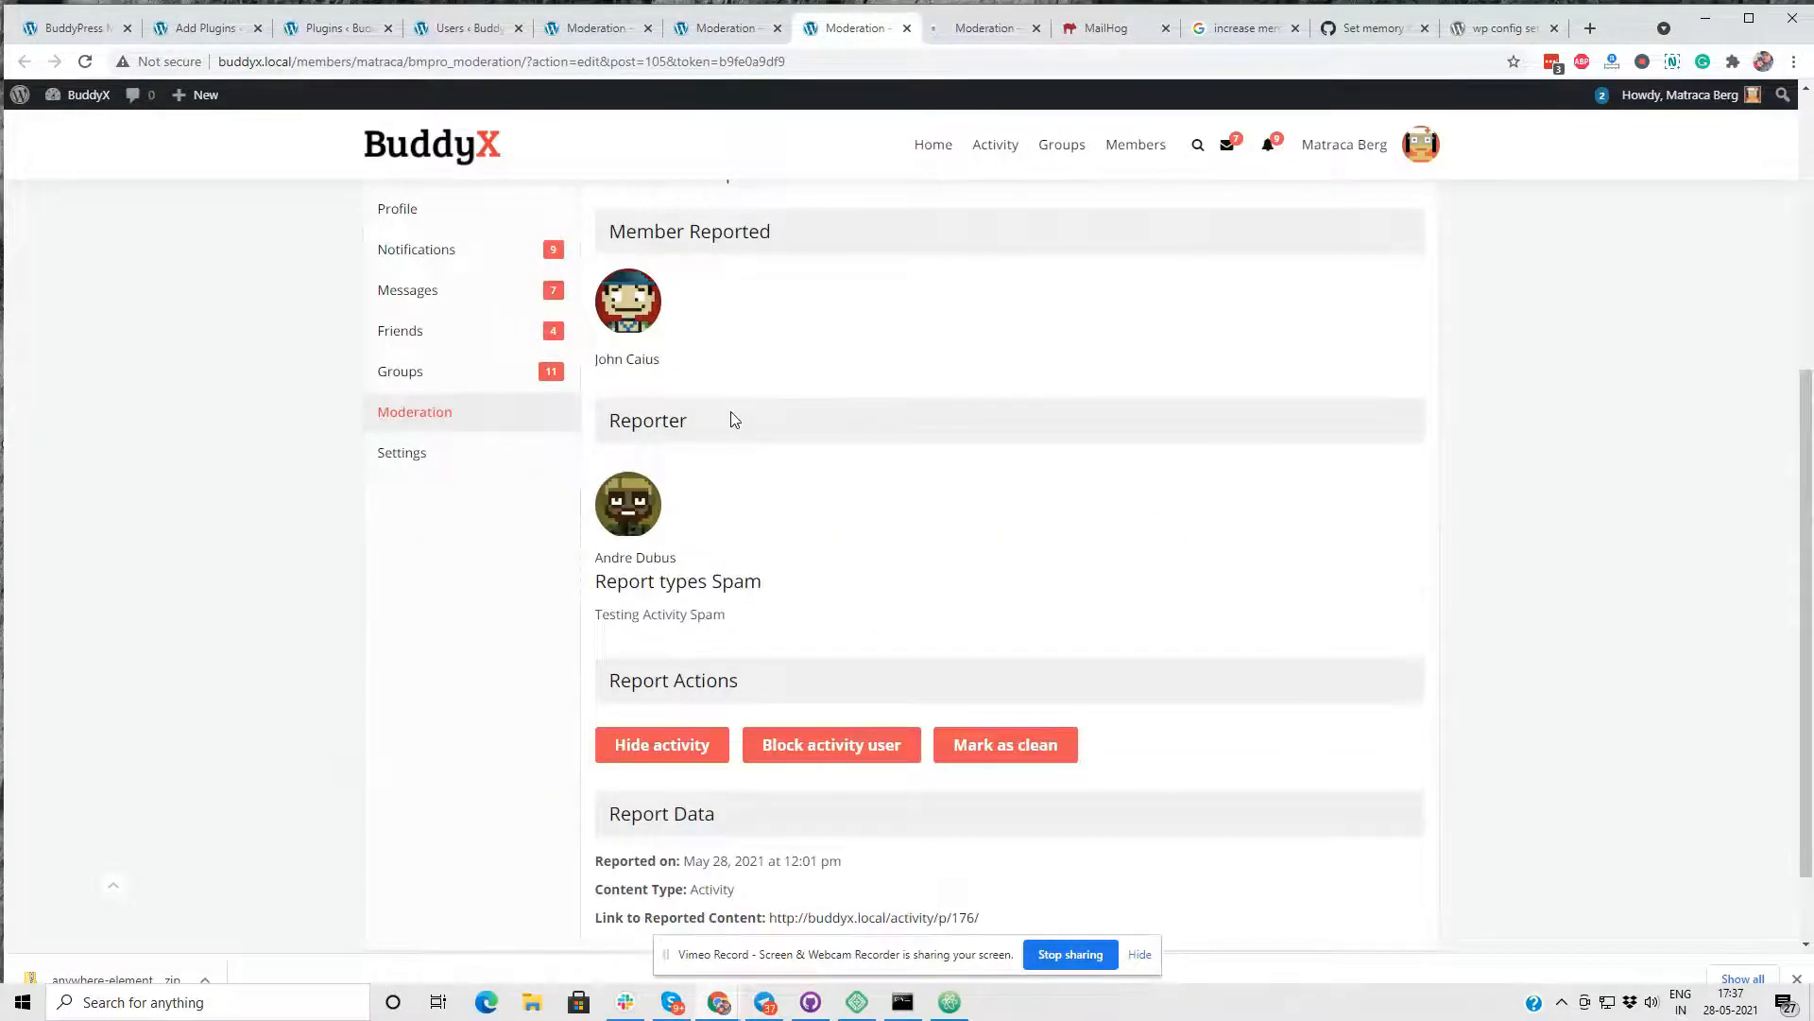
{"action": "scroll", "coordinate": [677, 463], "scroll_direction": "down", "scroll_amount": 1}
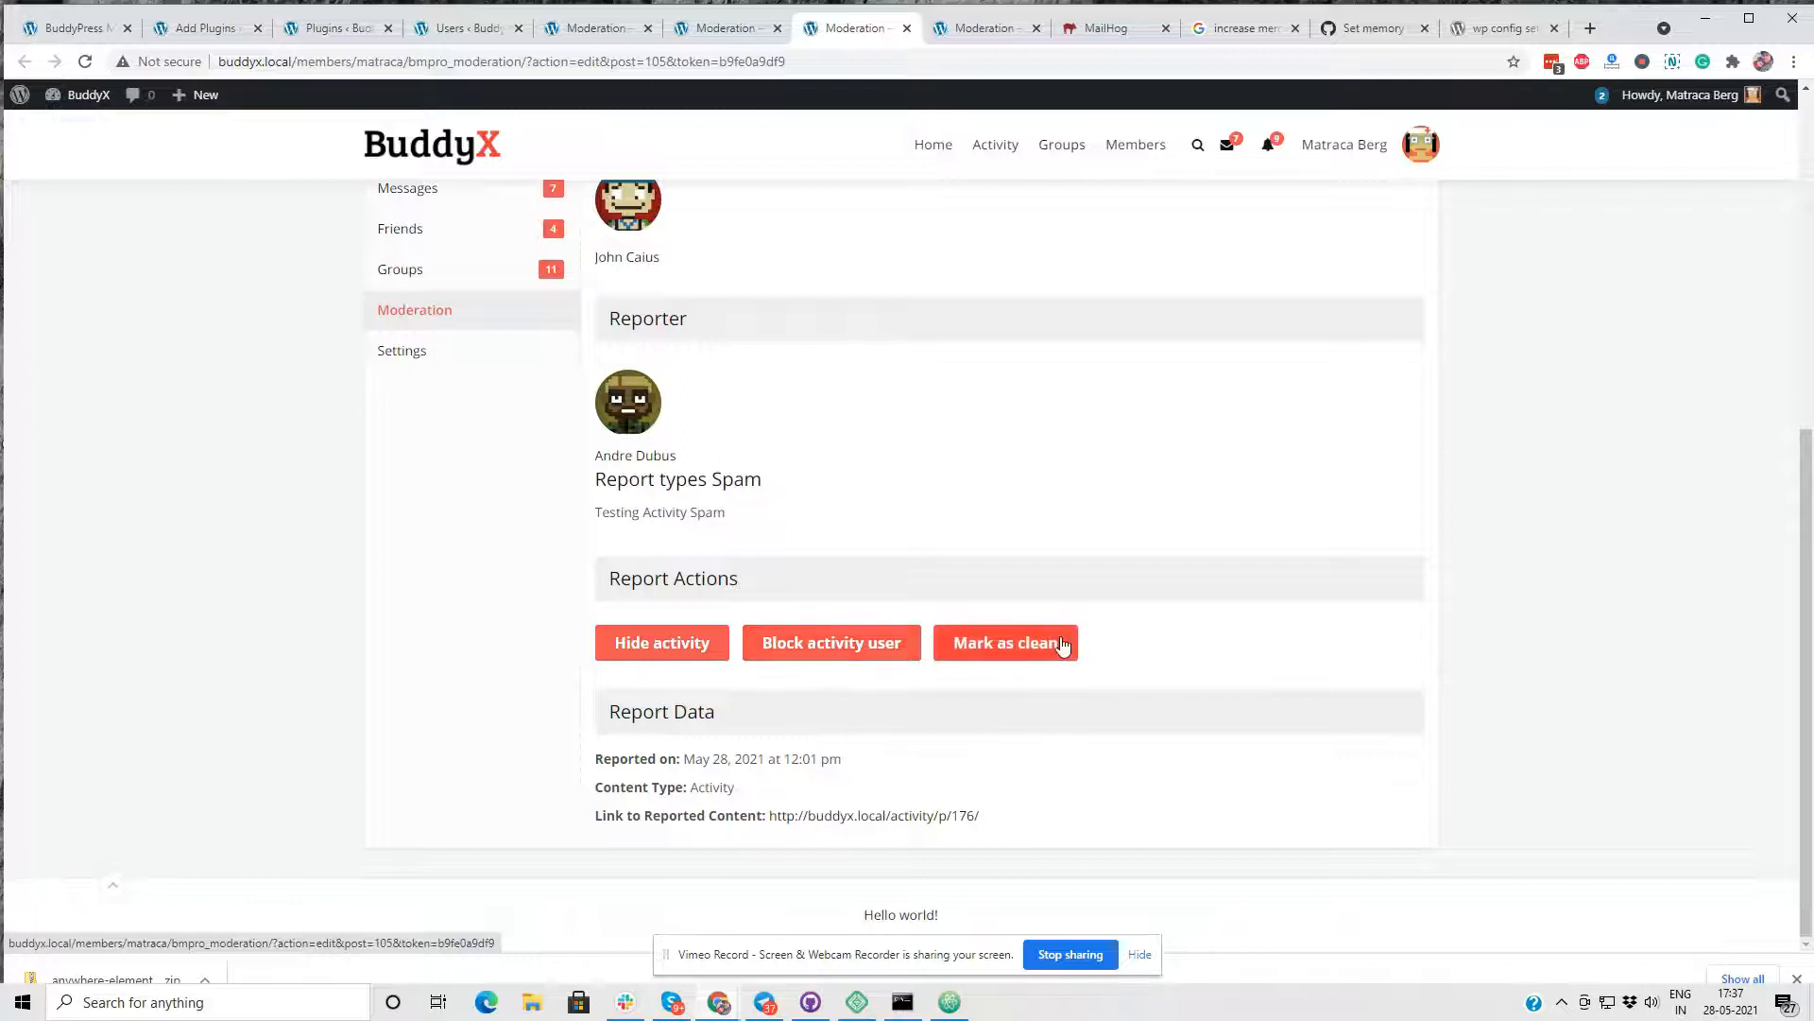
{"action": "left_click", "coordinate": [959, 37]}
{"action": "scroll", "coordinate": [985, 284], "scroll_direction": "down", "scroll_amount": 6}
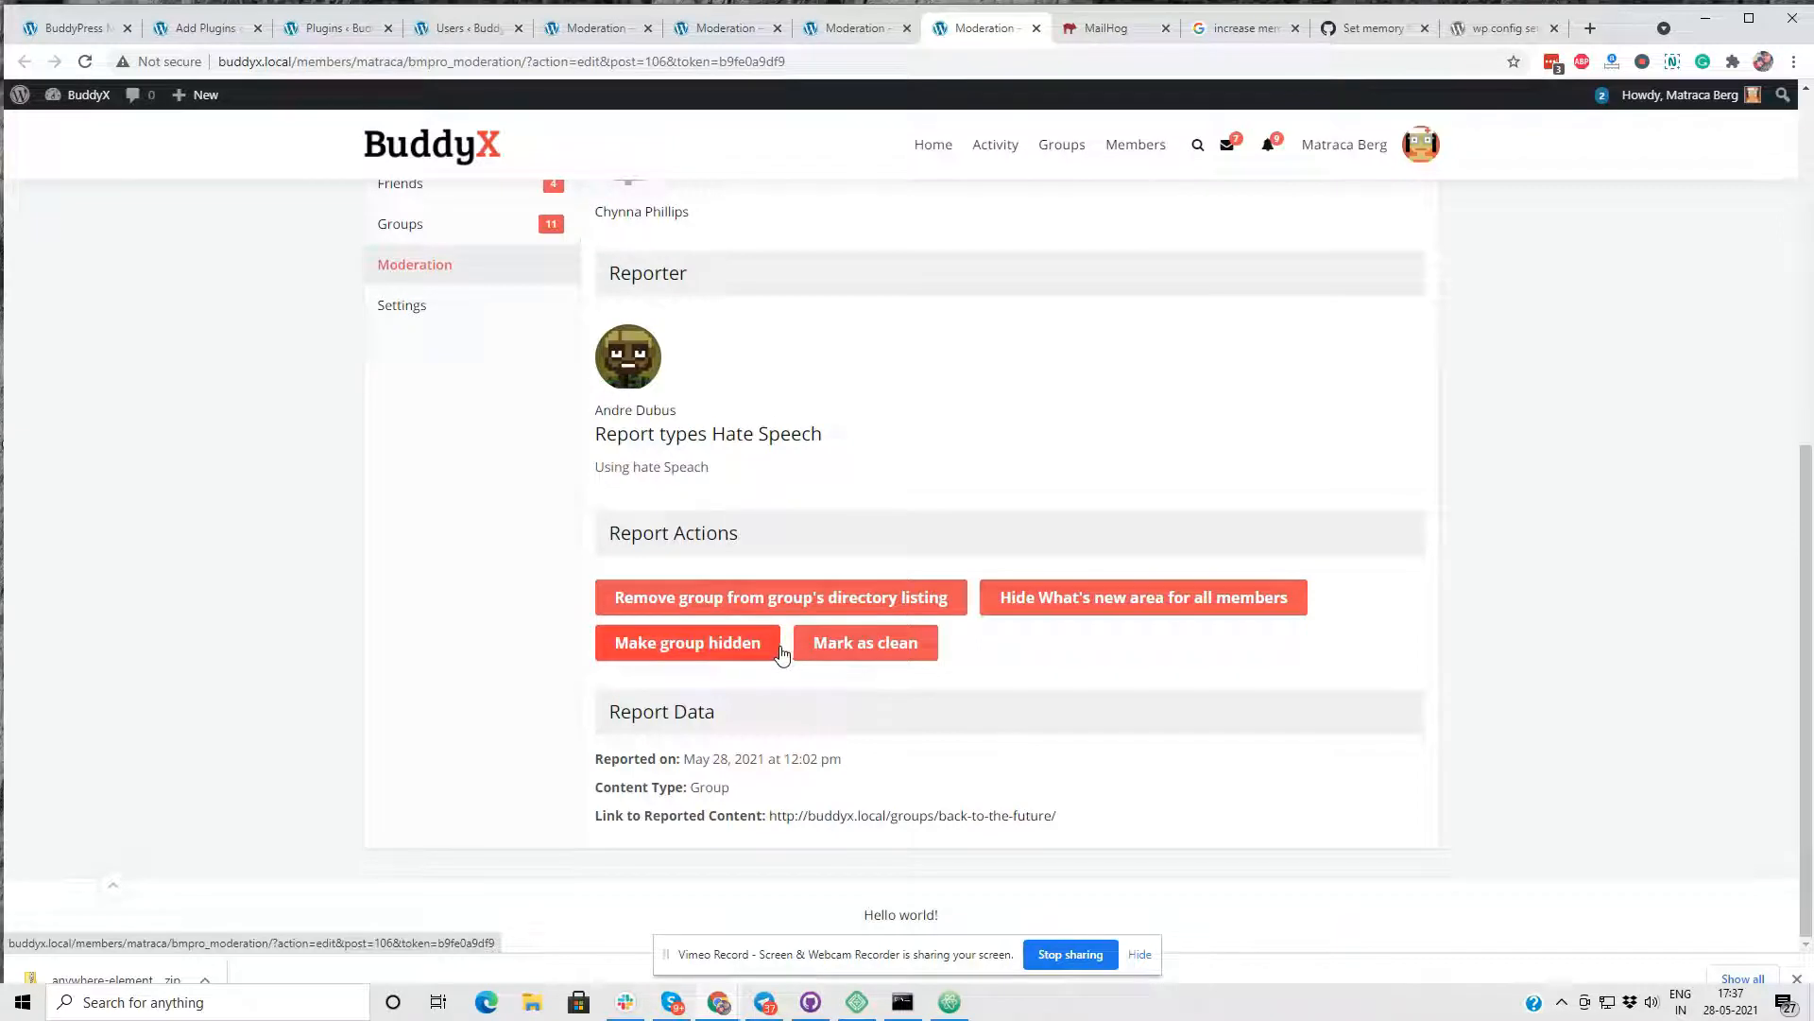
{"action": "left_click", "coordinate": [867, 653]}
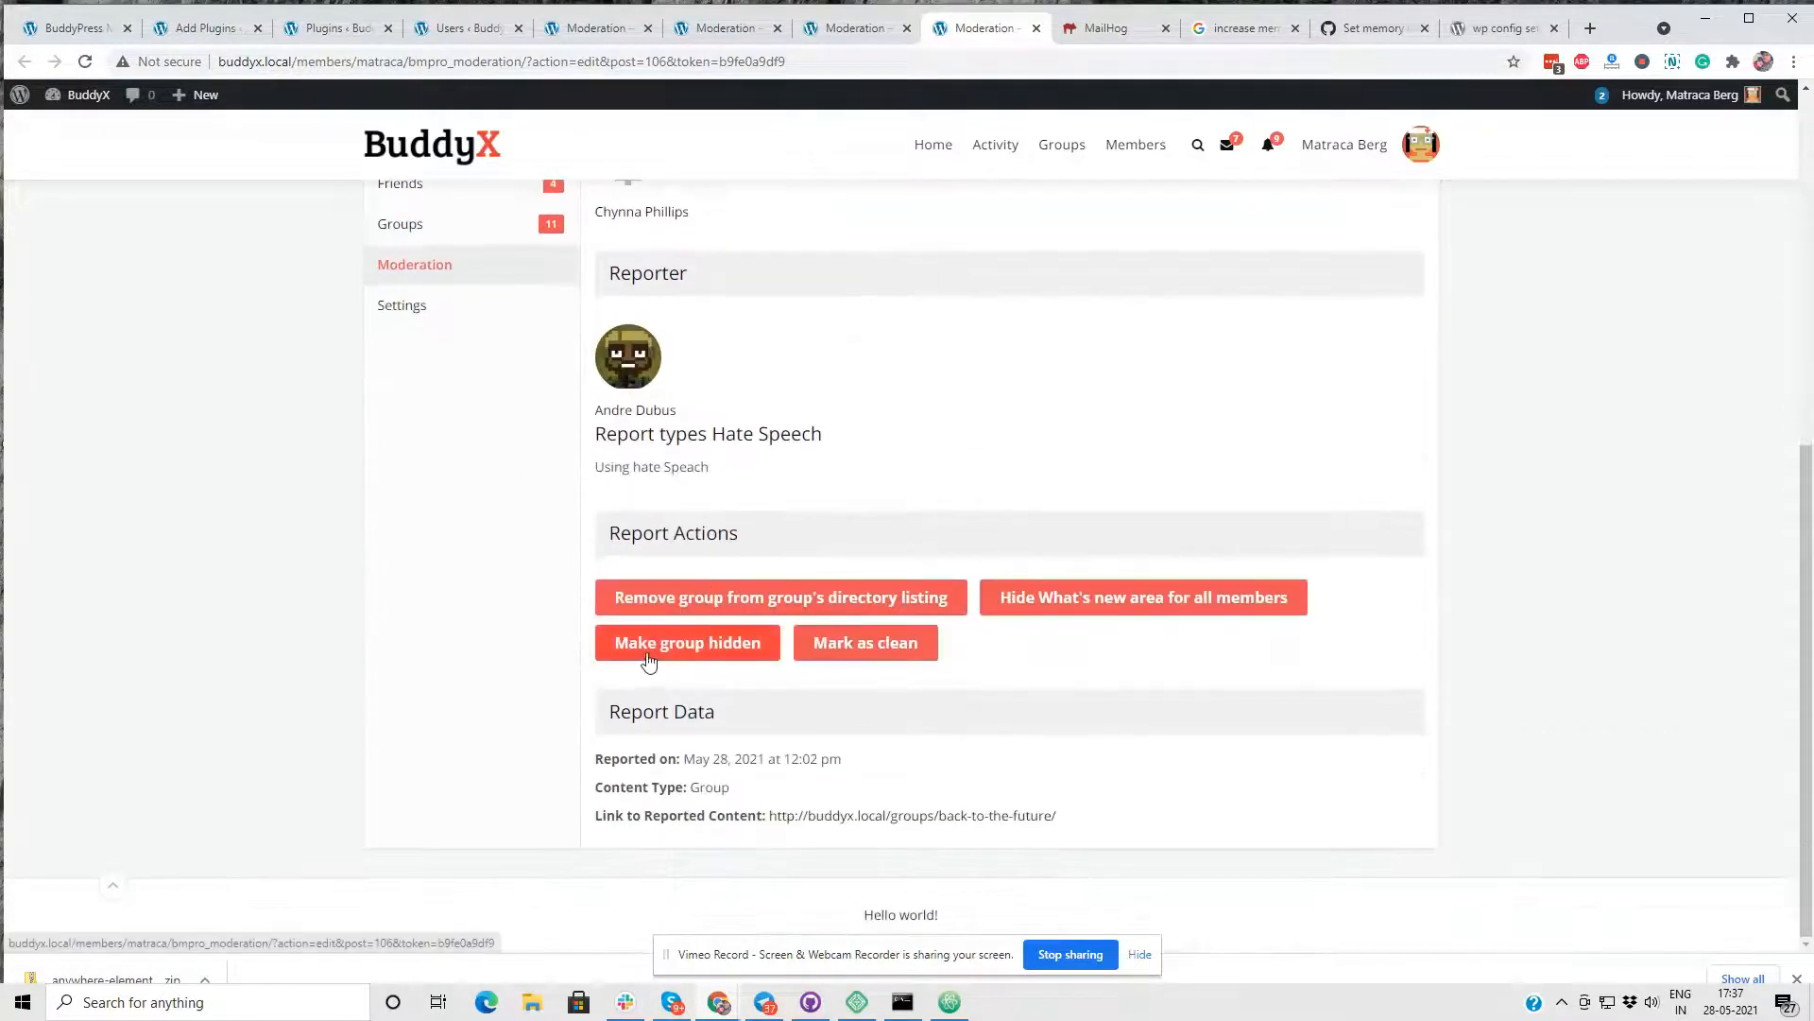
{"action": "left_click", "coordinate": [855, 28]}
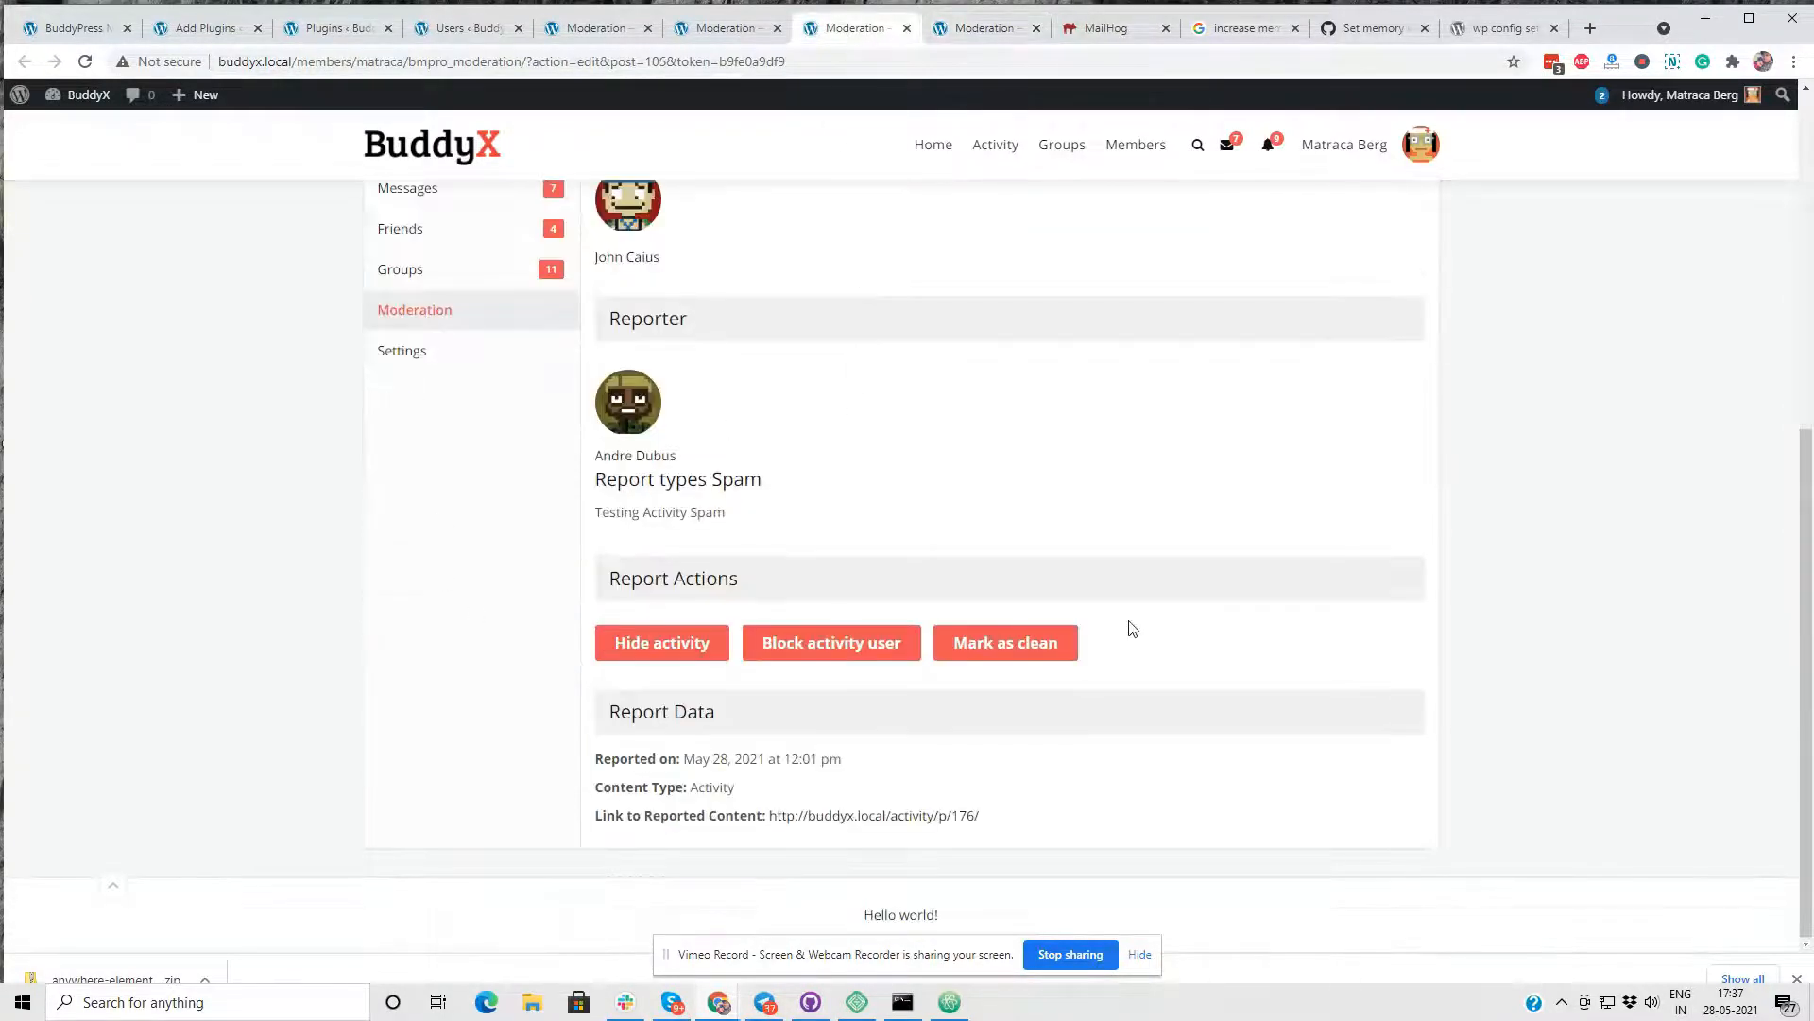
{"action": "scroll", "coordinate": [699, 243], "scroll_direction": "up", "scroll_amount": 2}
{"action": "scroll", "coordinate": [689, 180], "scroll_direction": "up", "scroll_amount": 2}
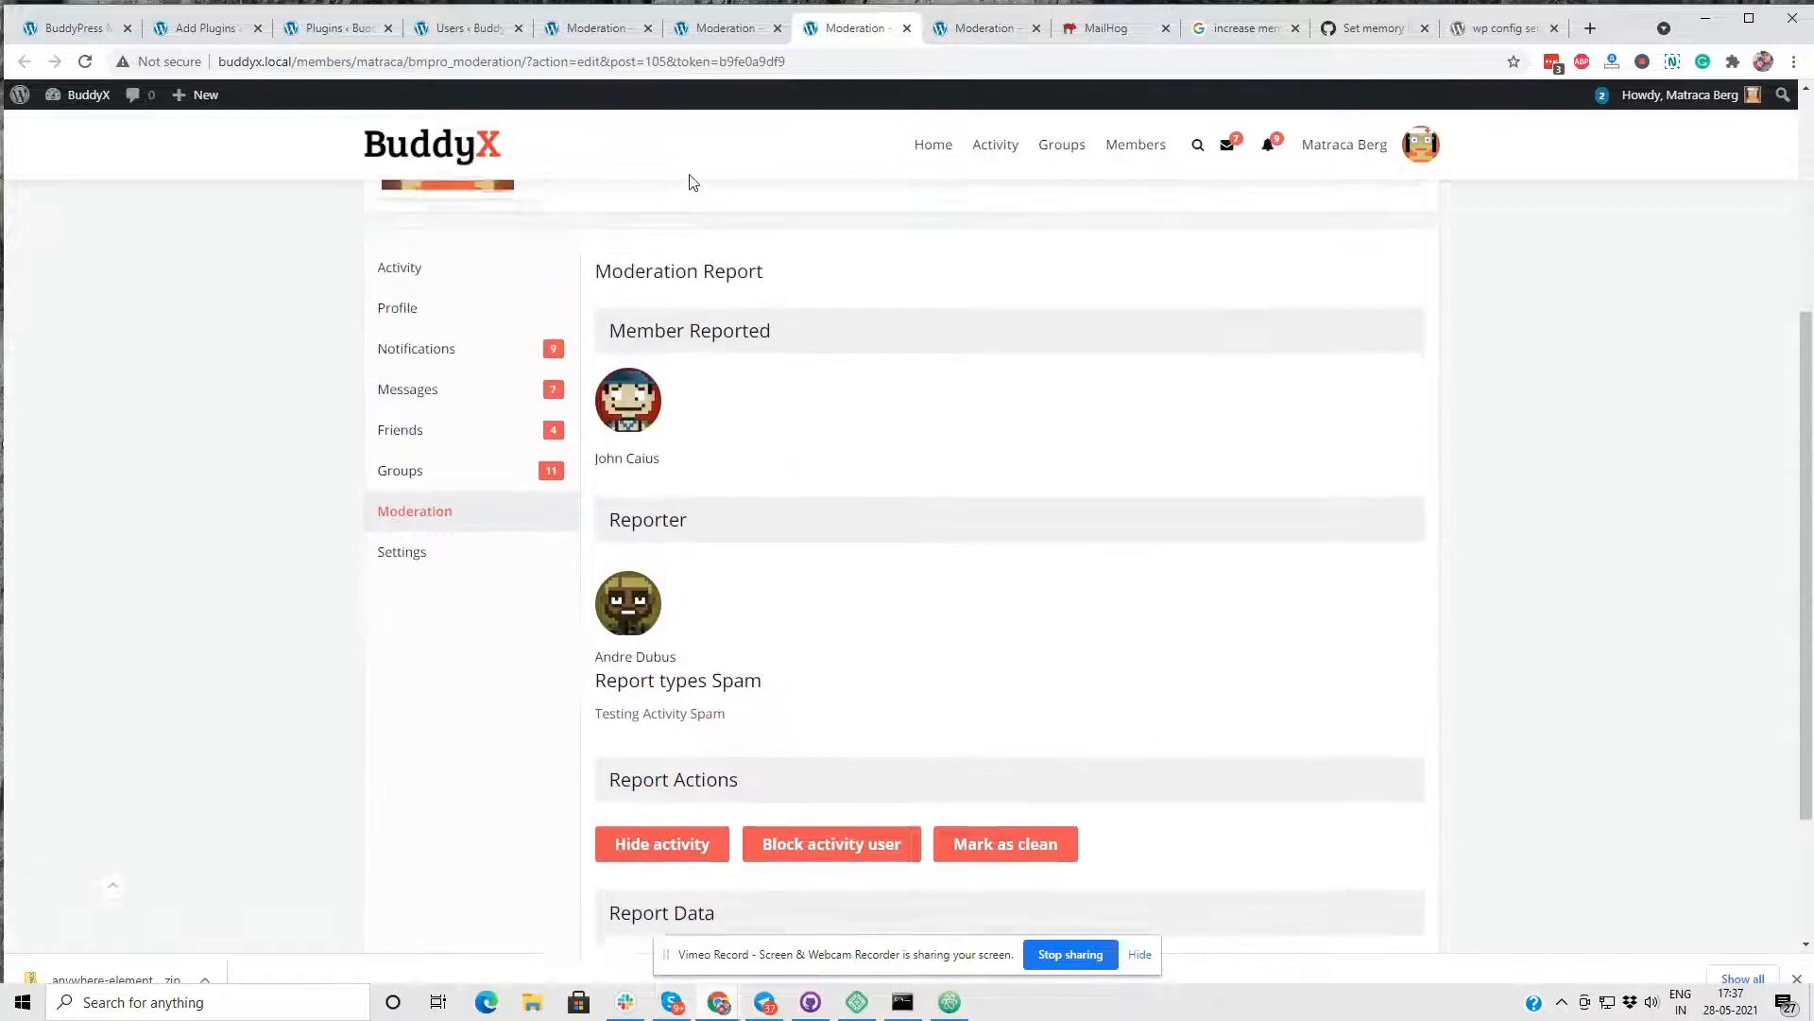
- Go to the administrator's member profile and switch back to the administrator account
{"action": "left_click", "coordinate": [707, 29]}
{"action": "left_click", "coordinate": [572, 31]}
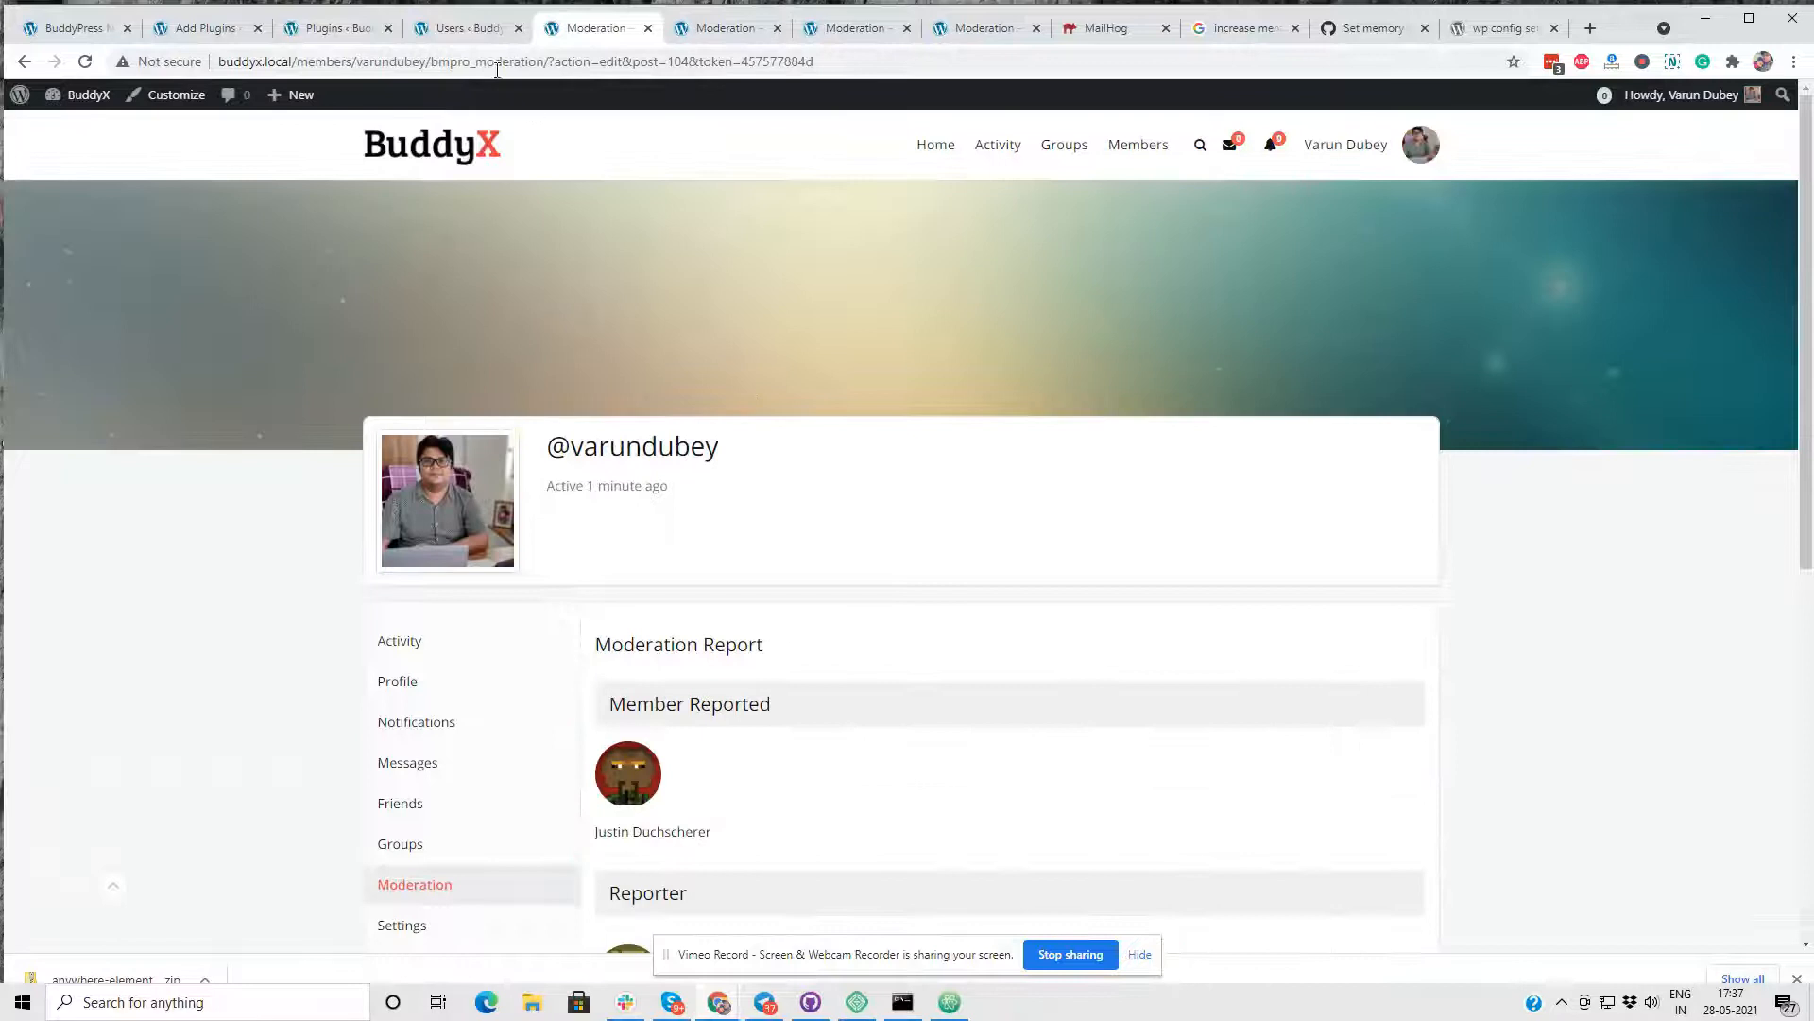
{"action": "scroll", "coordinate": [842, 238], "scroll_direction": "down", "scroll_amount": 4}
{"action": "left_click", "coordinate": [713, 33]}
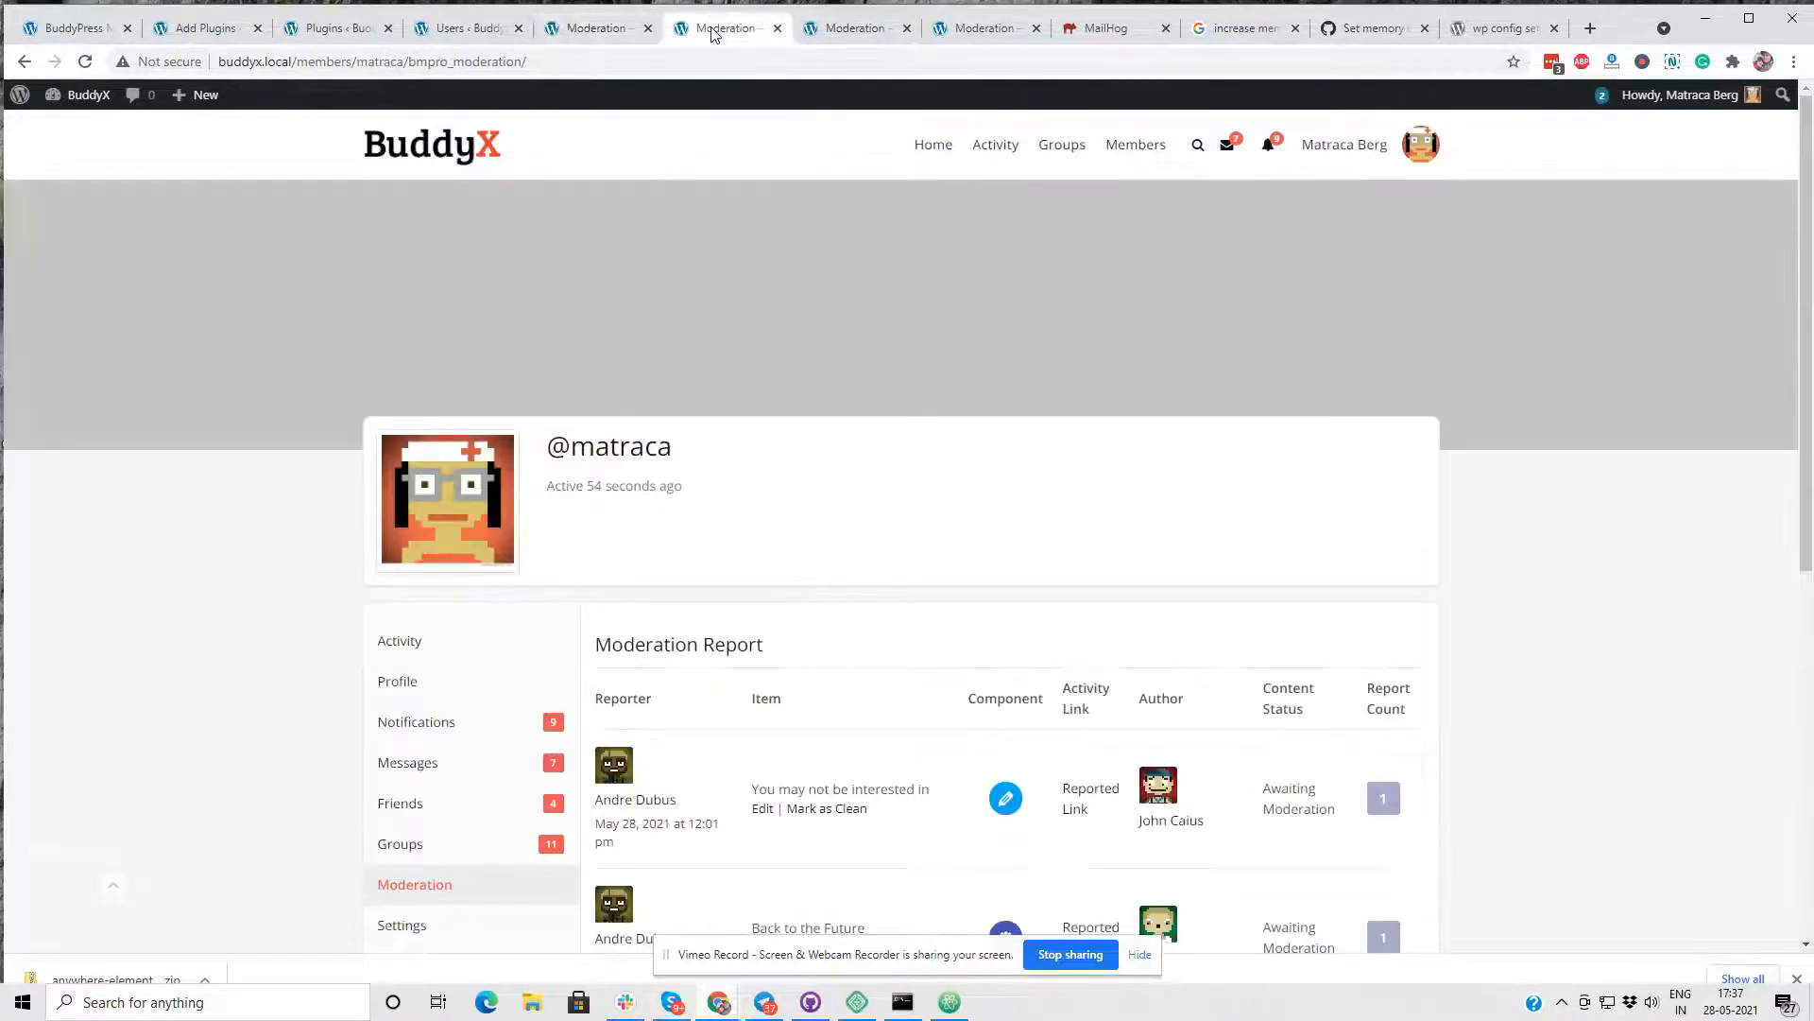
{"action": "left_click", "coordinate": [473, 30]}
{"action": "left_click", "coordinate": [590, 31]}
{"action": "scroll", "coordinate": [671, 367], "scroll_direction": "up", "scroll_amount": 3}
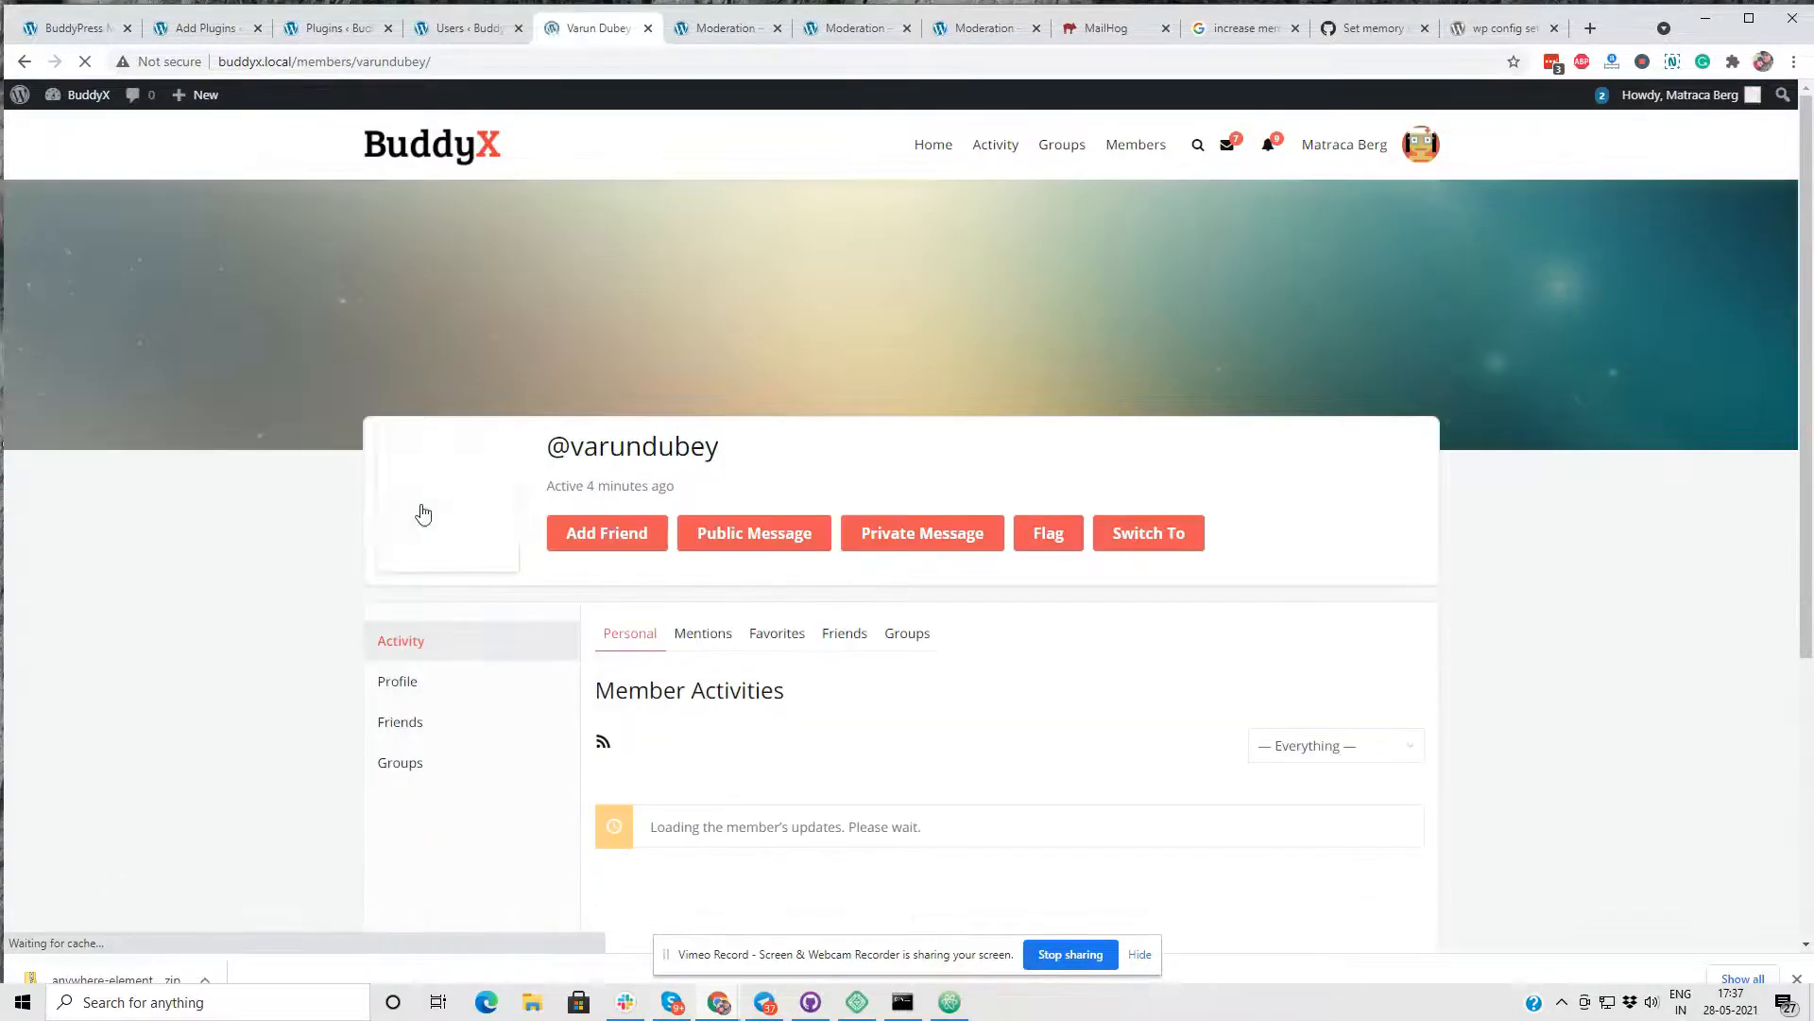
{"action": "left_click", "coordinate": [1133, 535]}
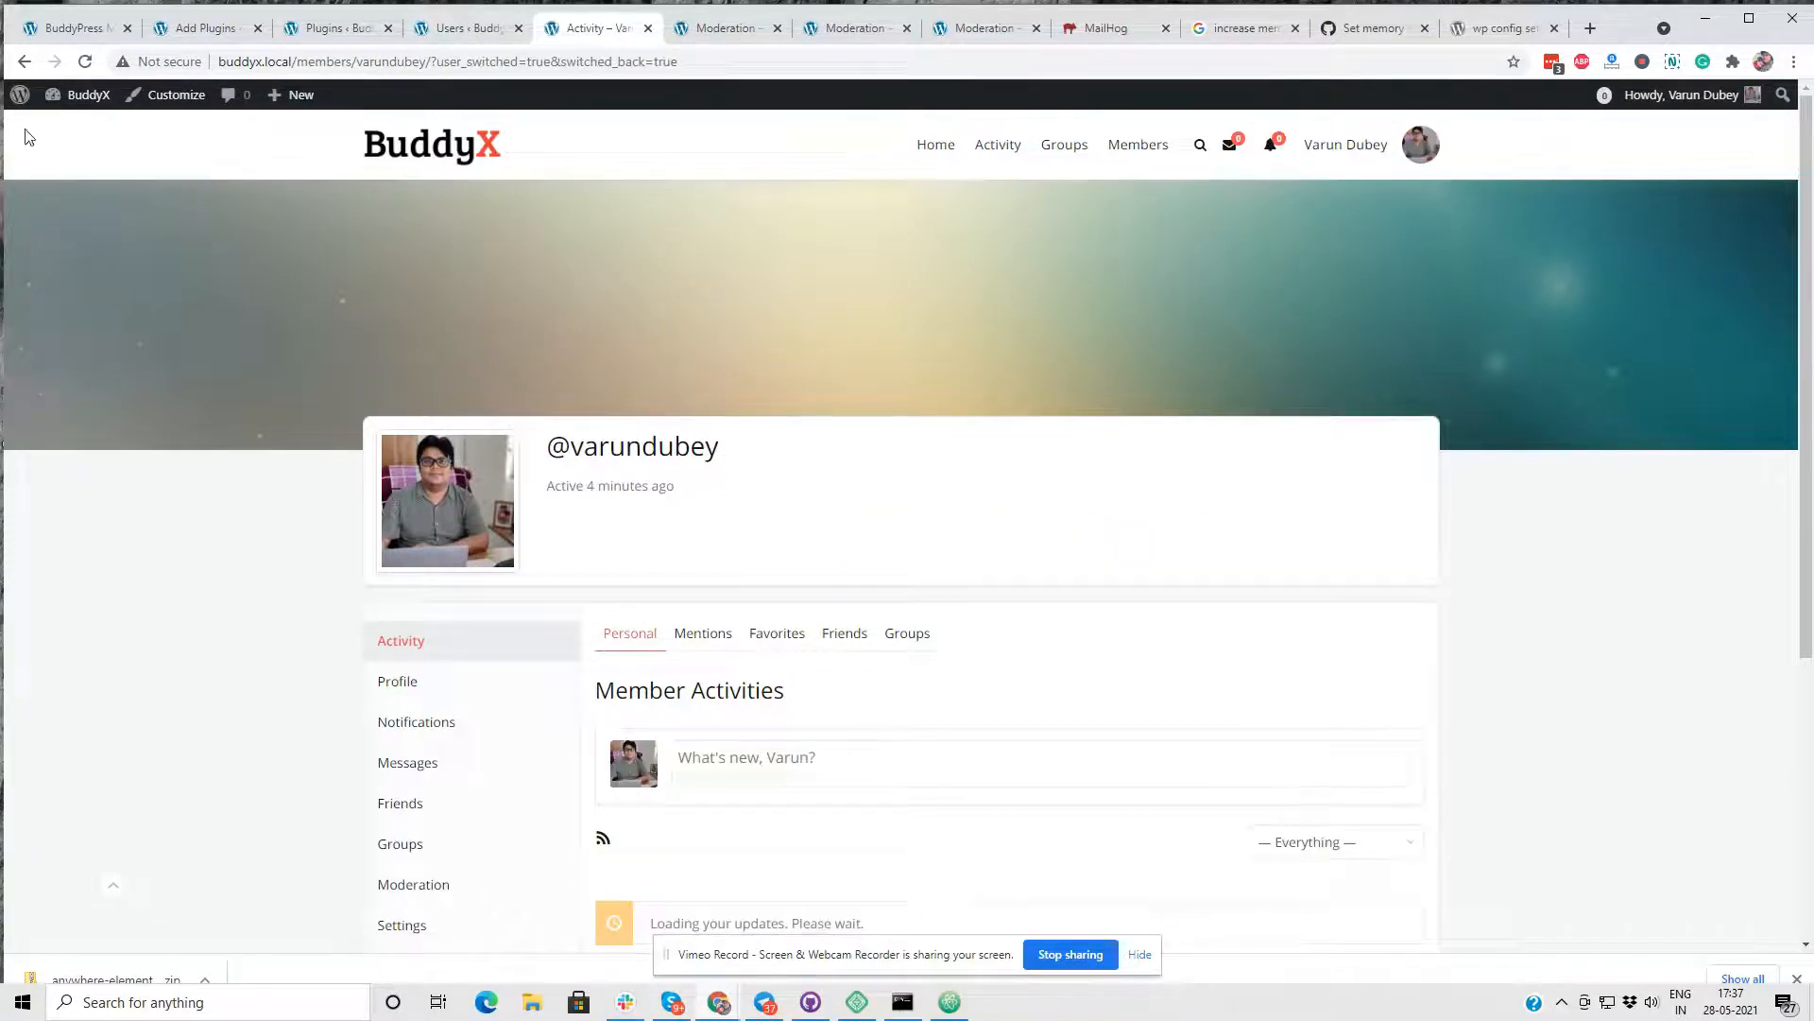
- Open the Moderation Pro plugin's General settings in the site admin and review the components and allowed user roles
{"action": "mouse_move", "coordinate": [78, 95]}
{"action": "left_click", "coordinate": [73, 133]}
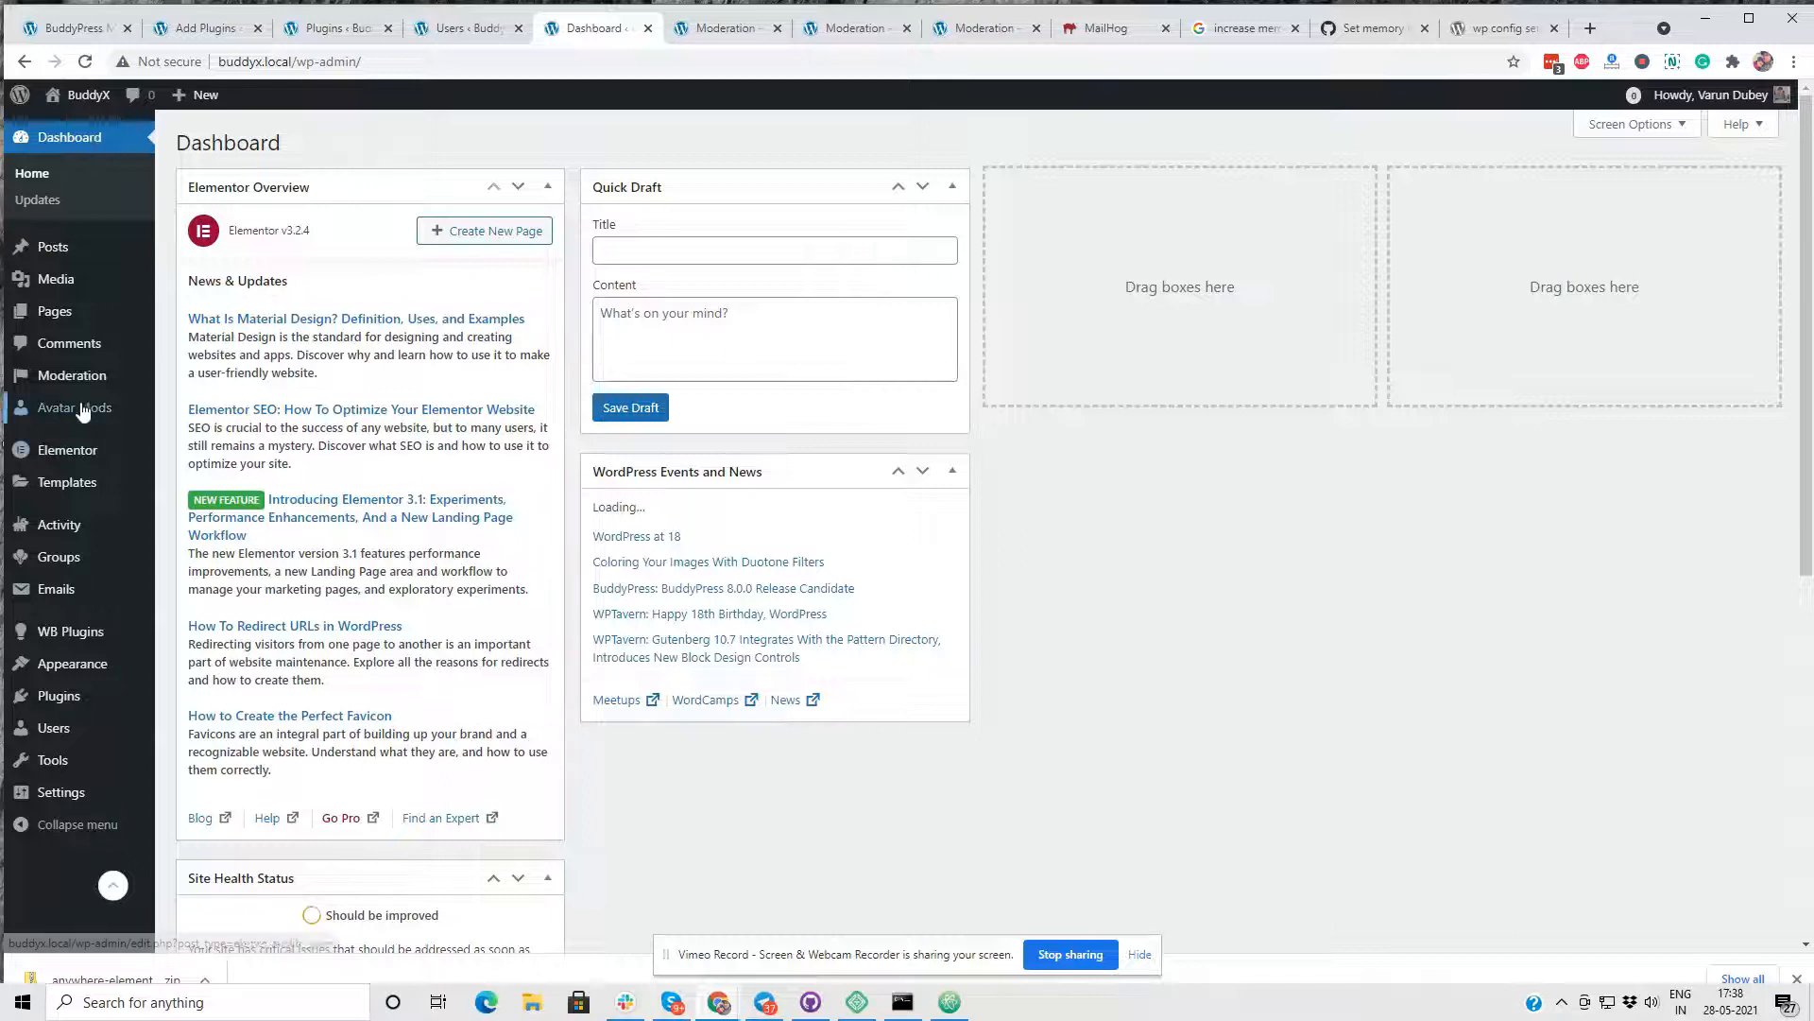
{"action": "mouse_move", "coordinate": [128, 656]}
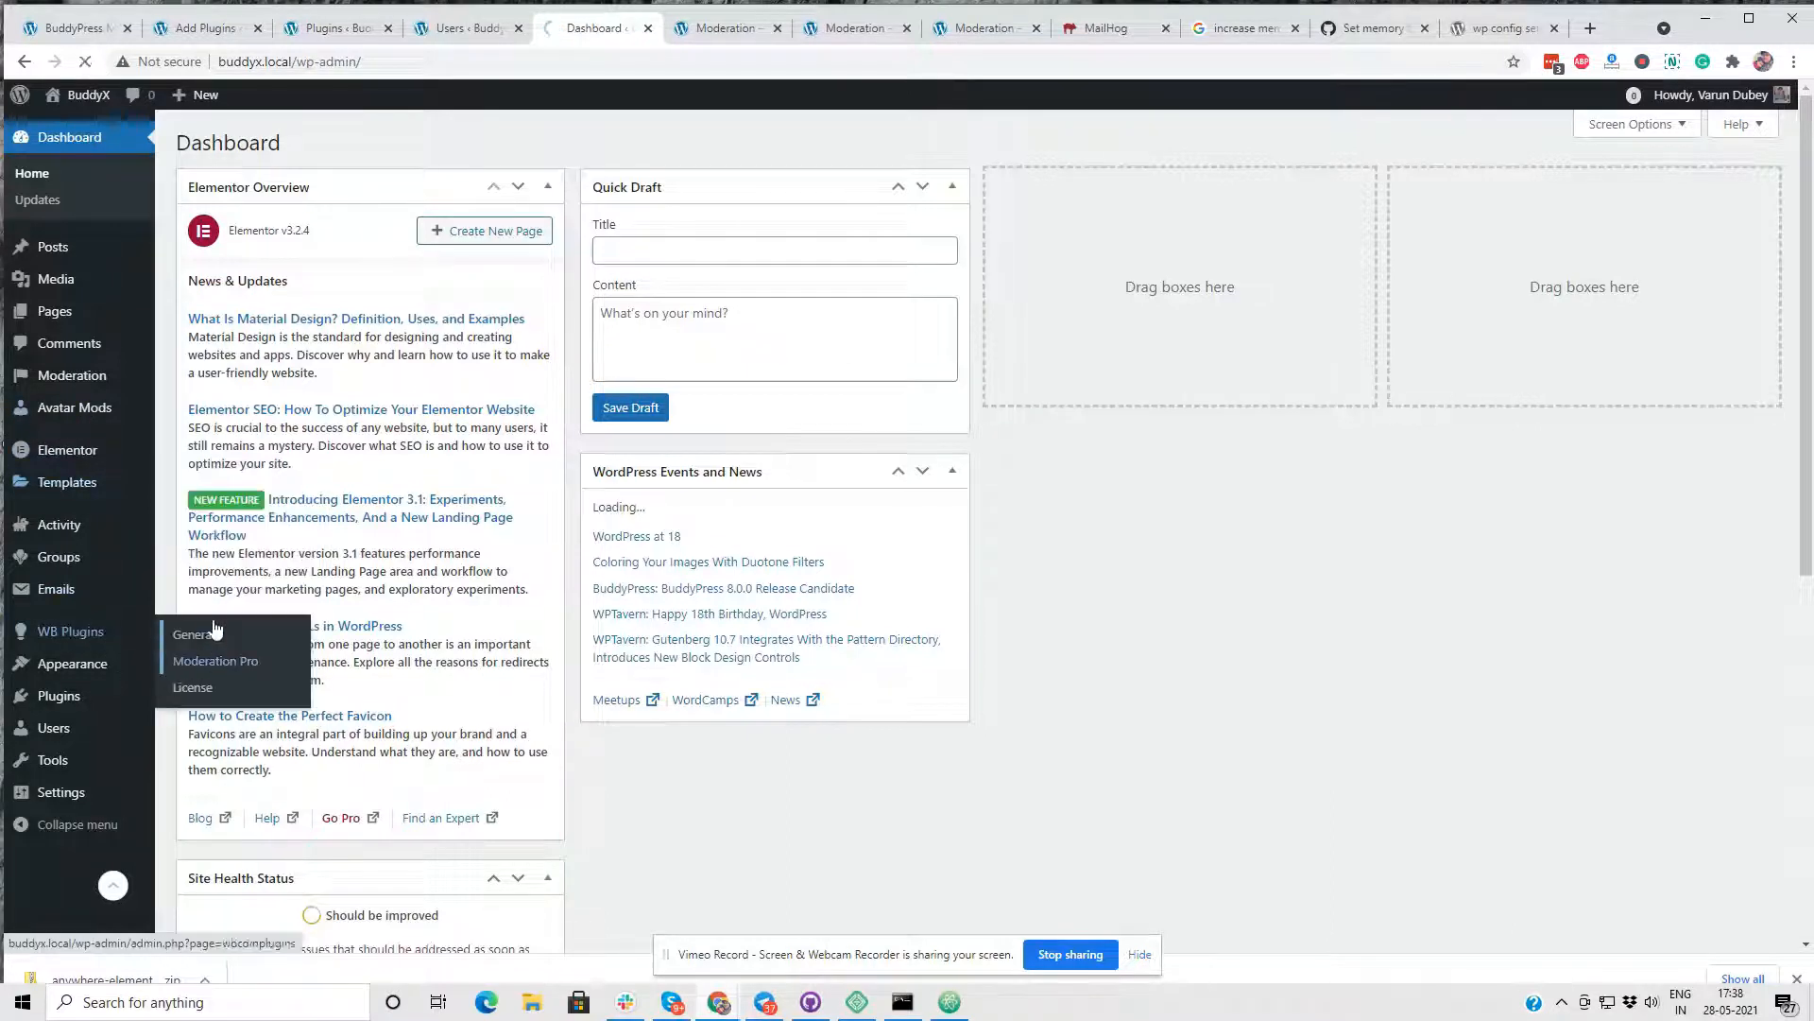
{"action": "left_click", "coordinate": [208, 661]}
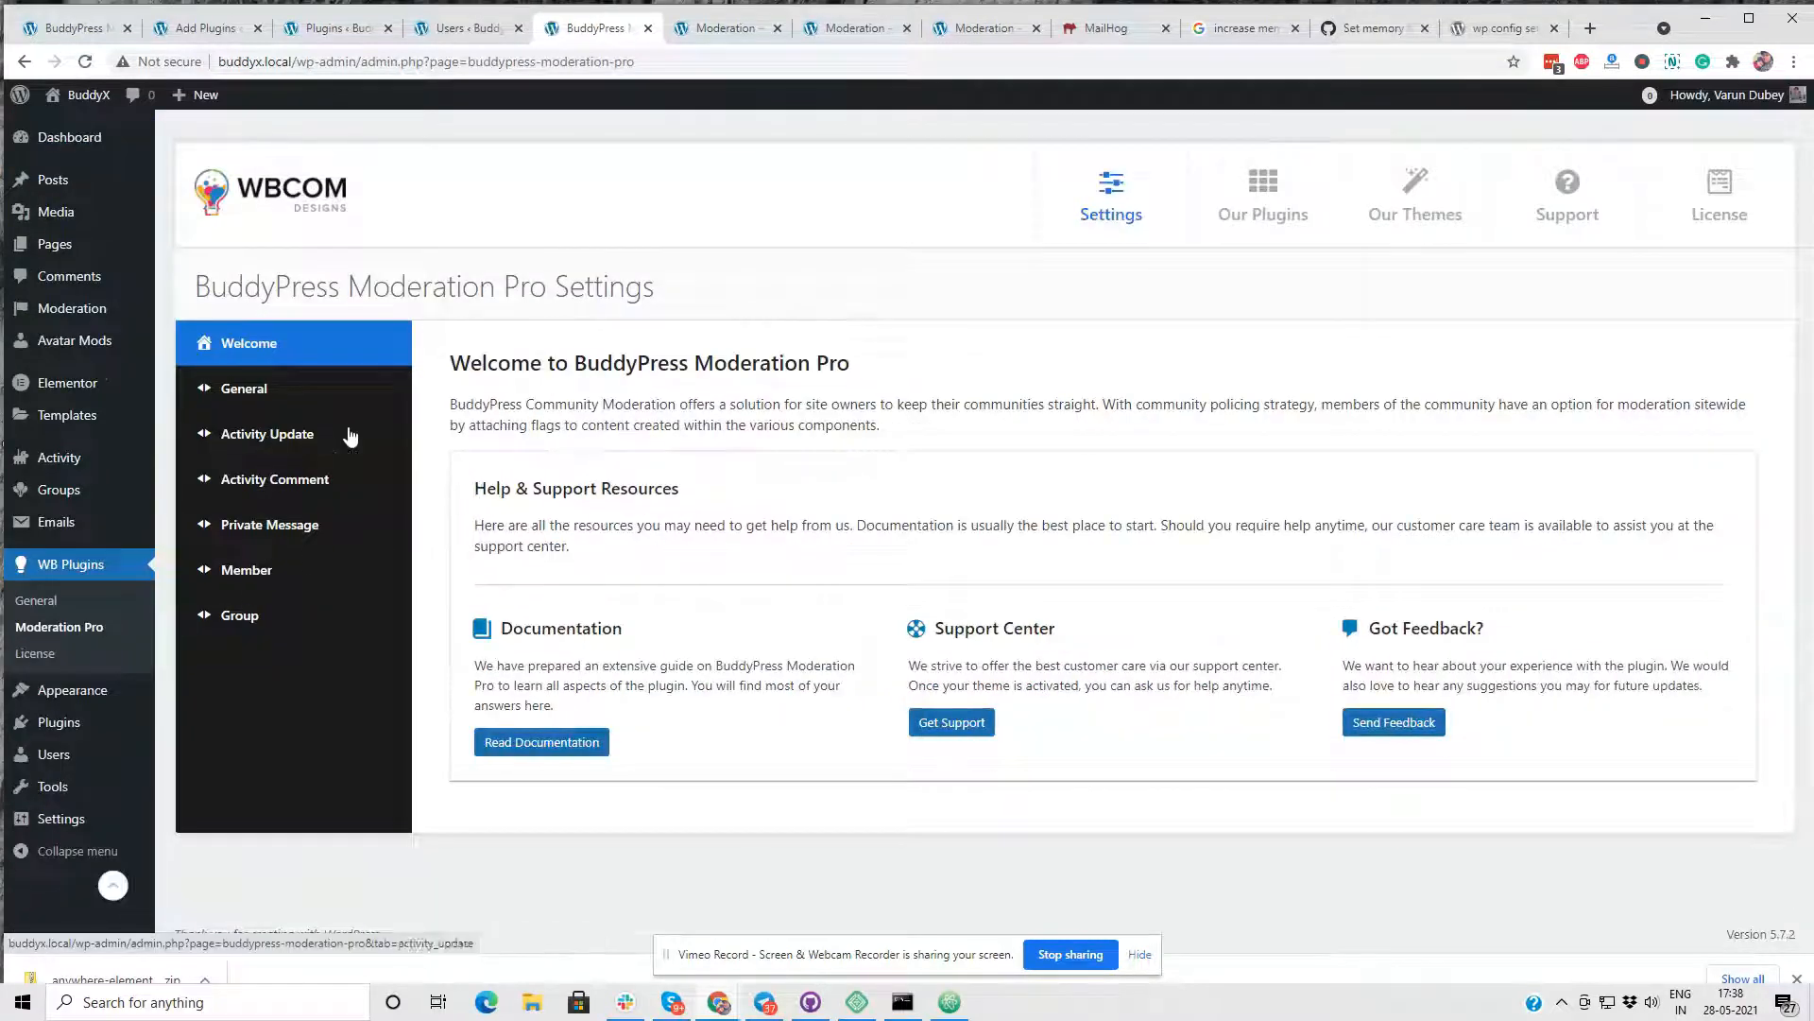
{"action": "left_click", "coordinate": [264, 399]}
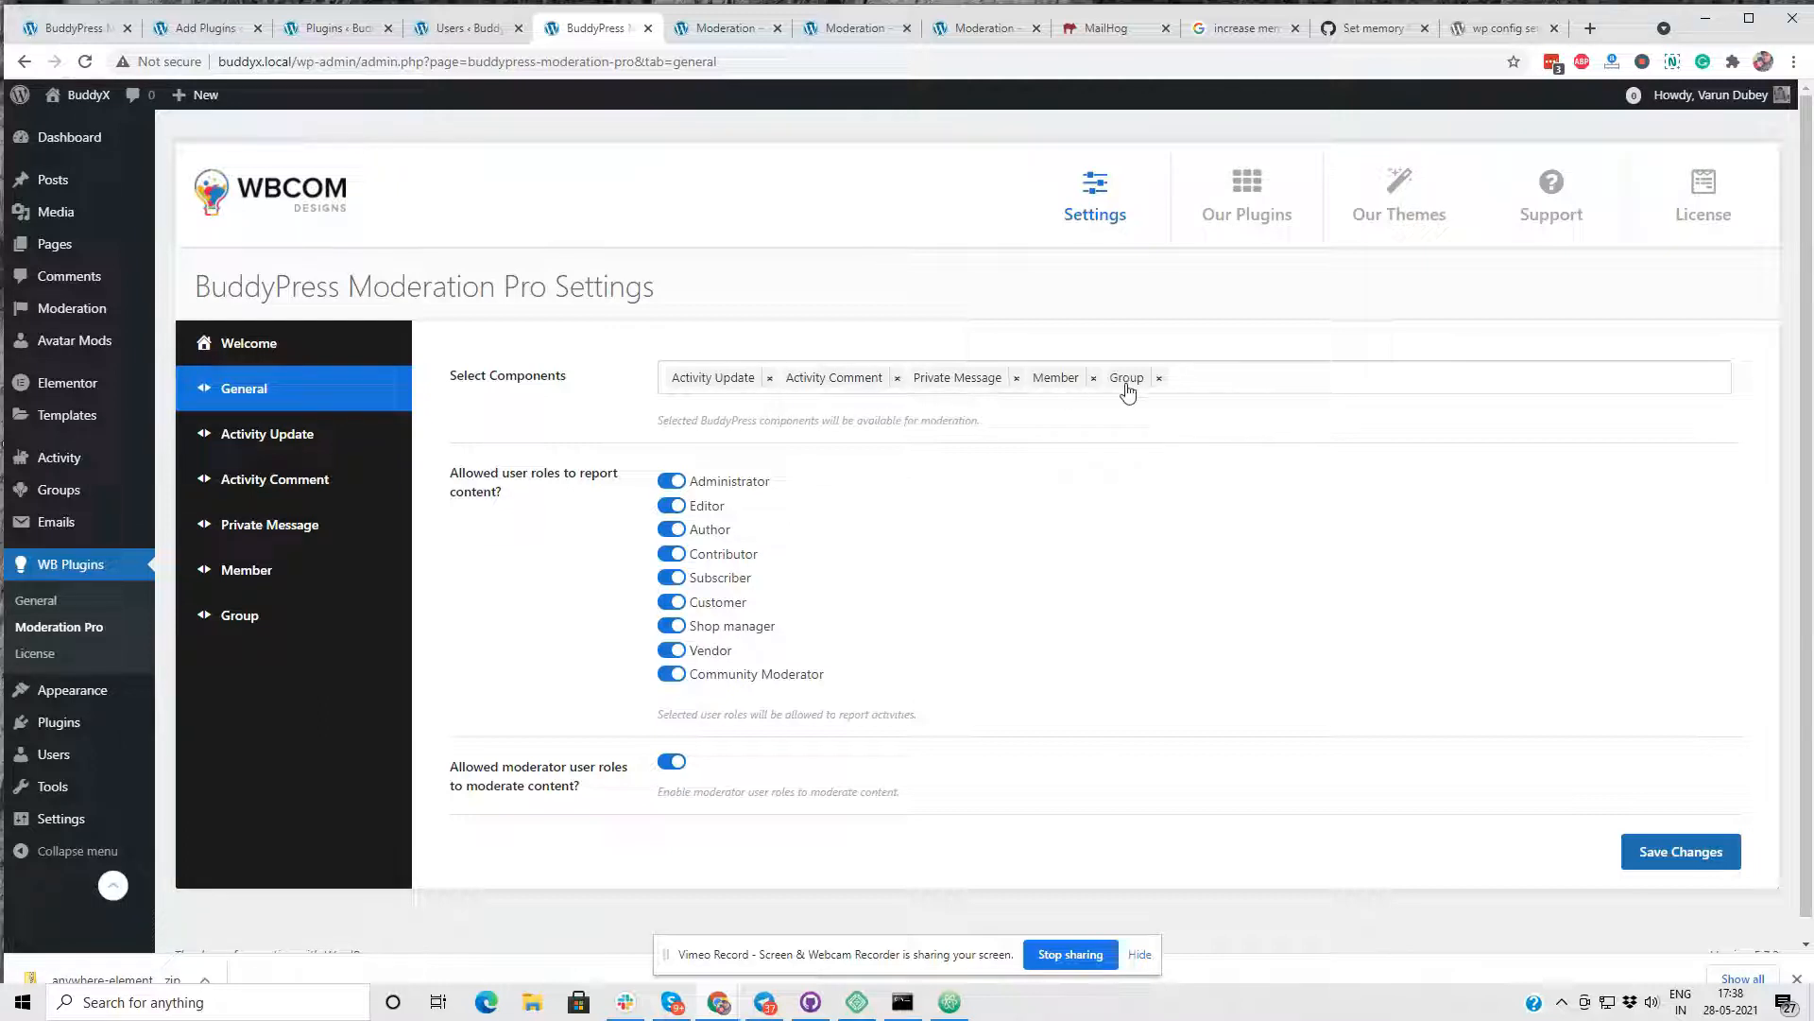
{"action": "scroll", "coordinate": [709, 408], "scroll_direction": "down", "scroll_amount": 1}
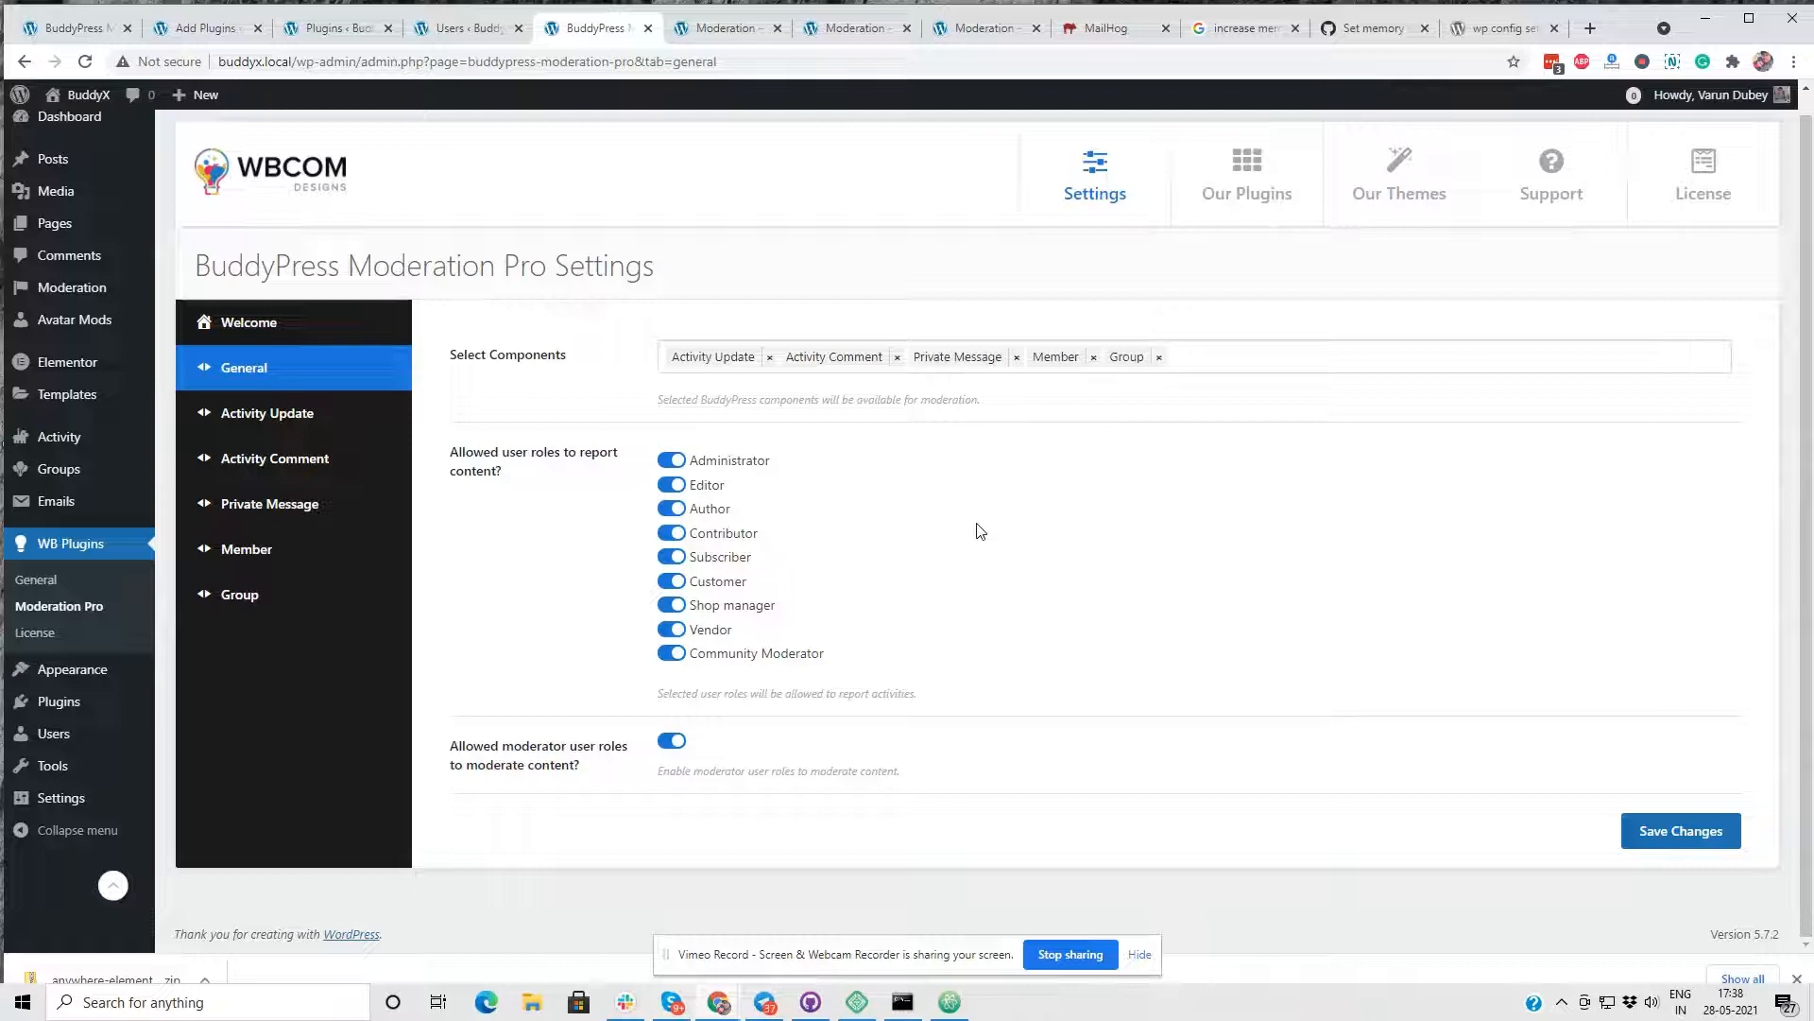
- Open the Activity Update moderation settings and review the button texts for submitting and undoing a report
{"action": "left_click", "coordinate": [270, 416]}
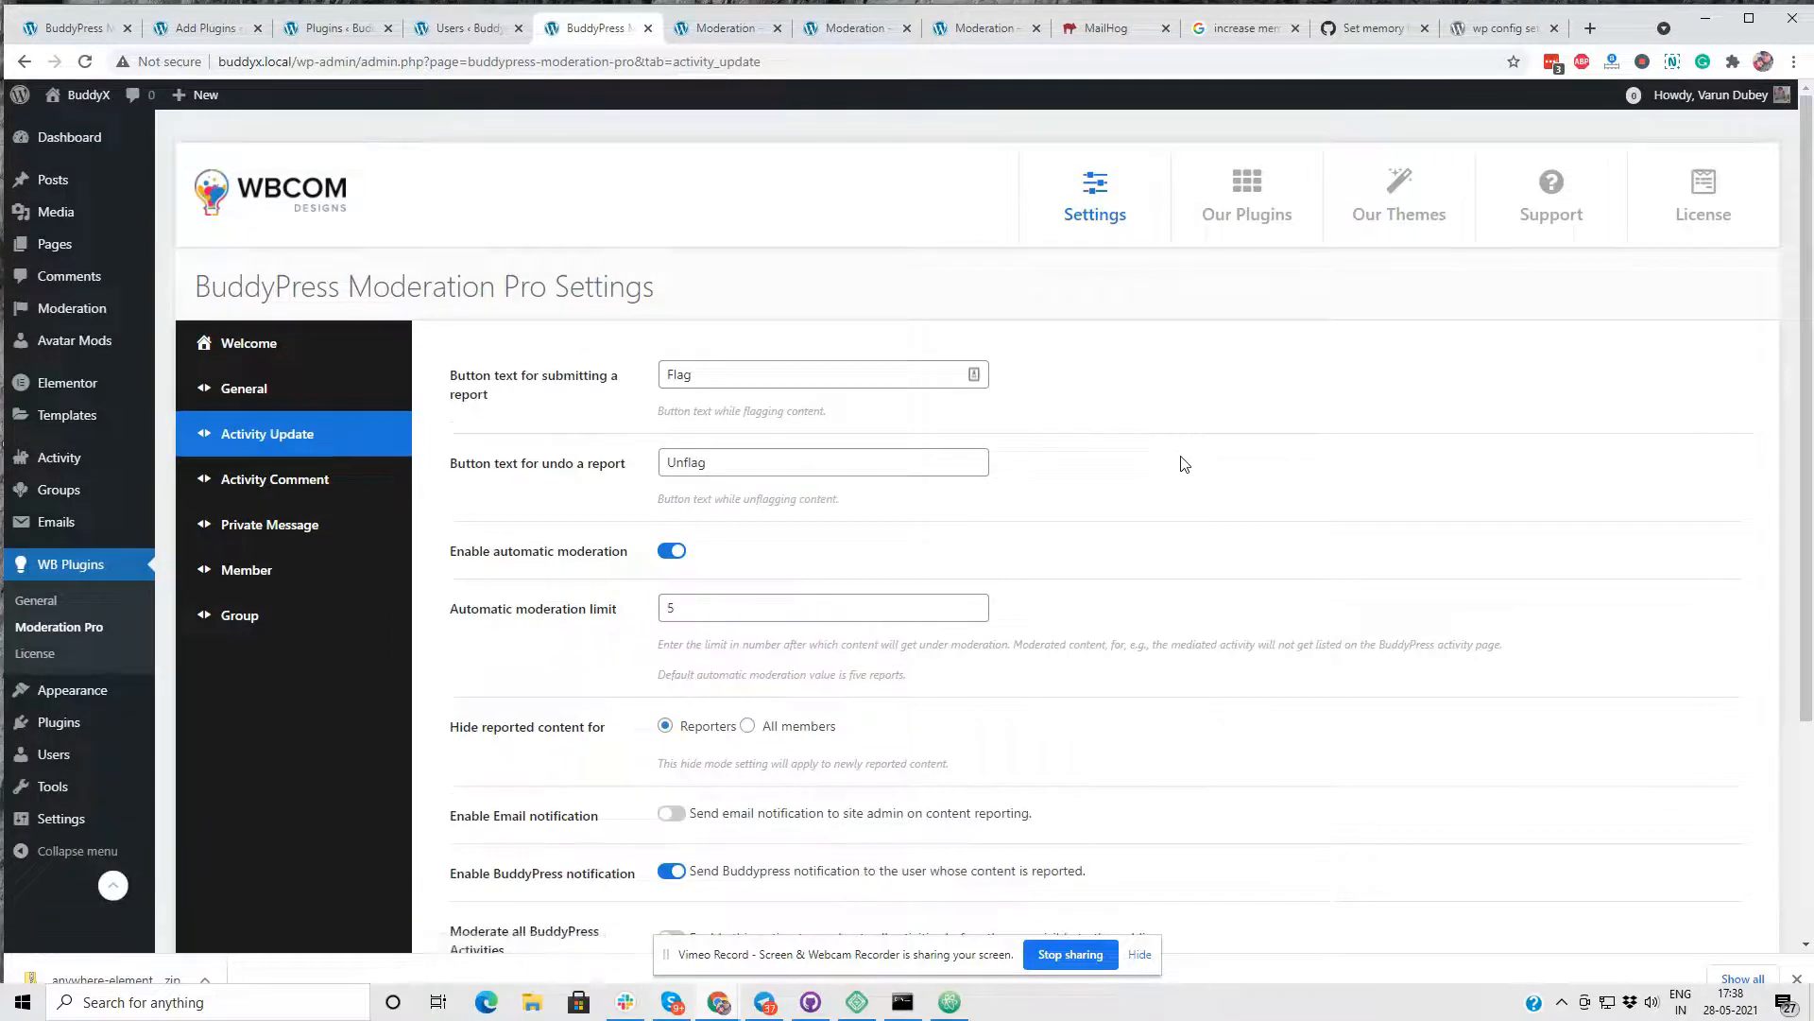
{"action": "scroll", "coordinate": [1186, 468], "scroll_direction": "down", "scroll_amount": 1}
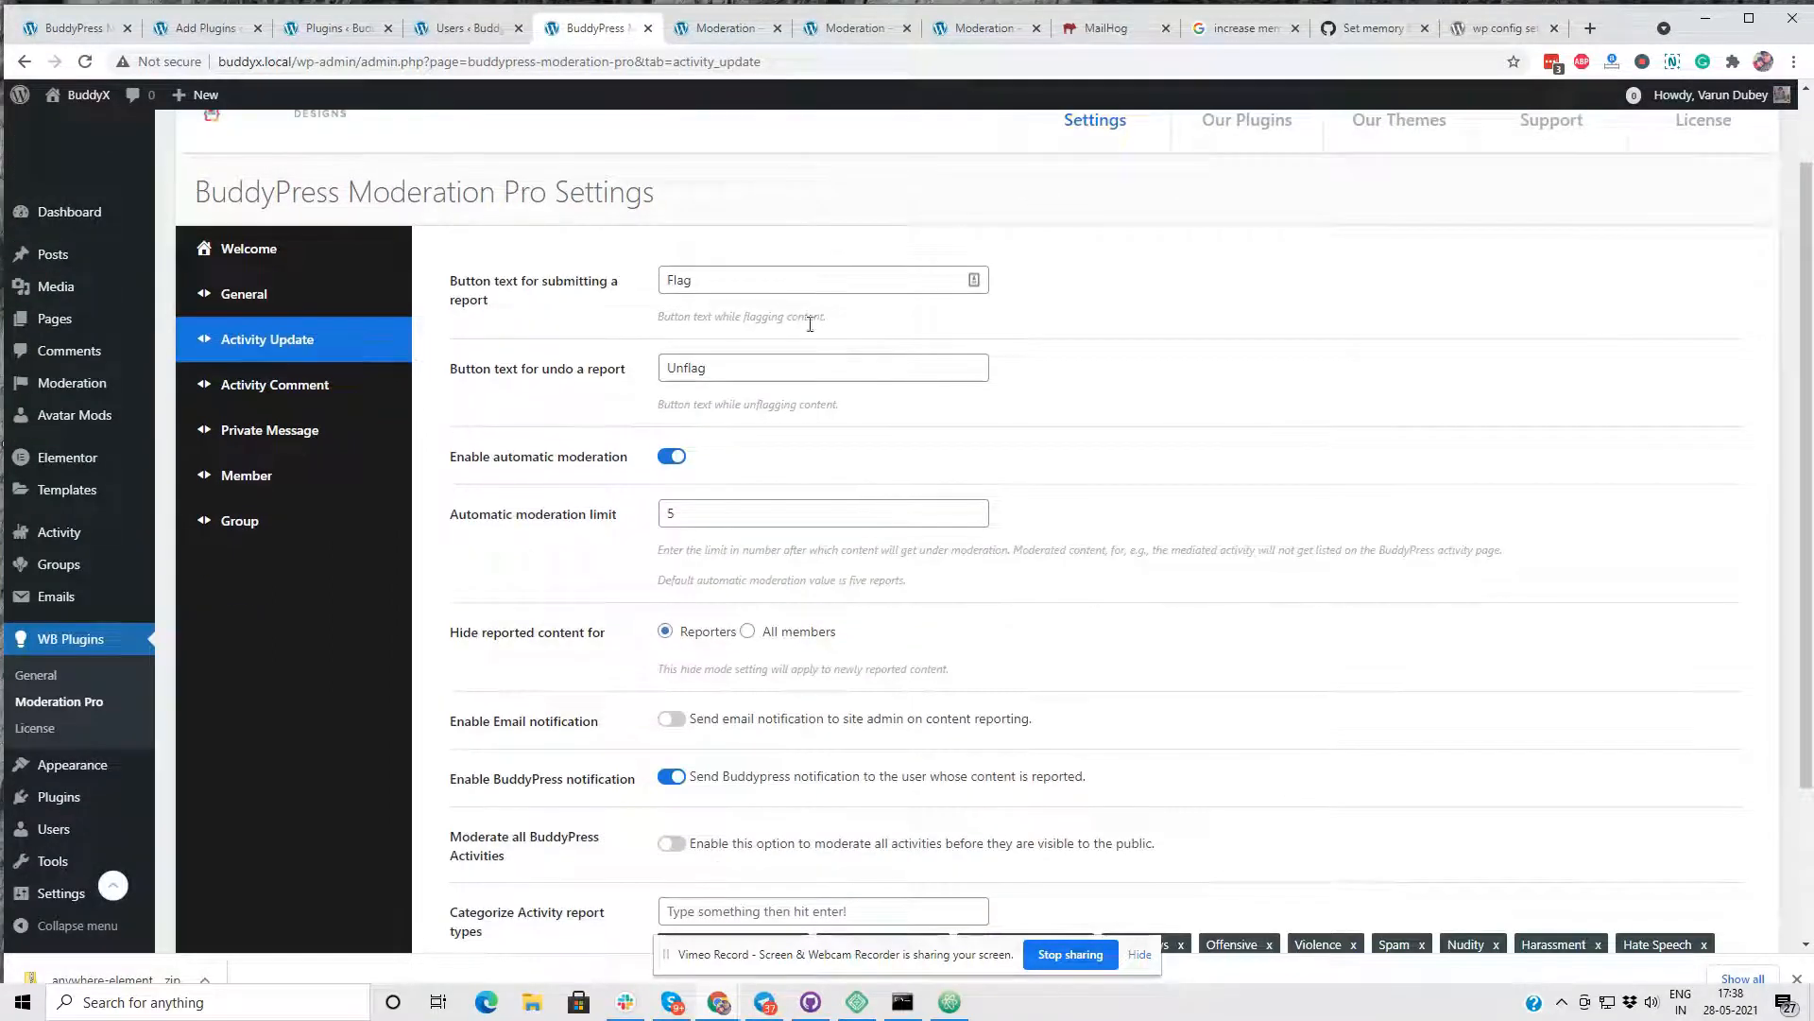
{"action": "left_click_drag", "start_coordinate": [704, 280], "coordinate": [633, 288]}
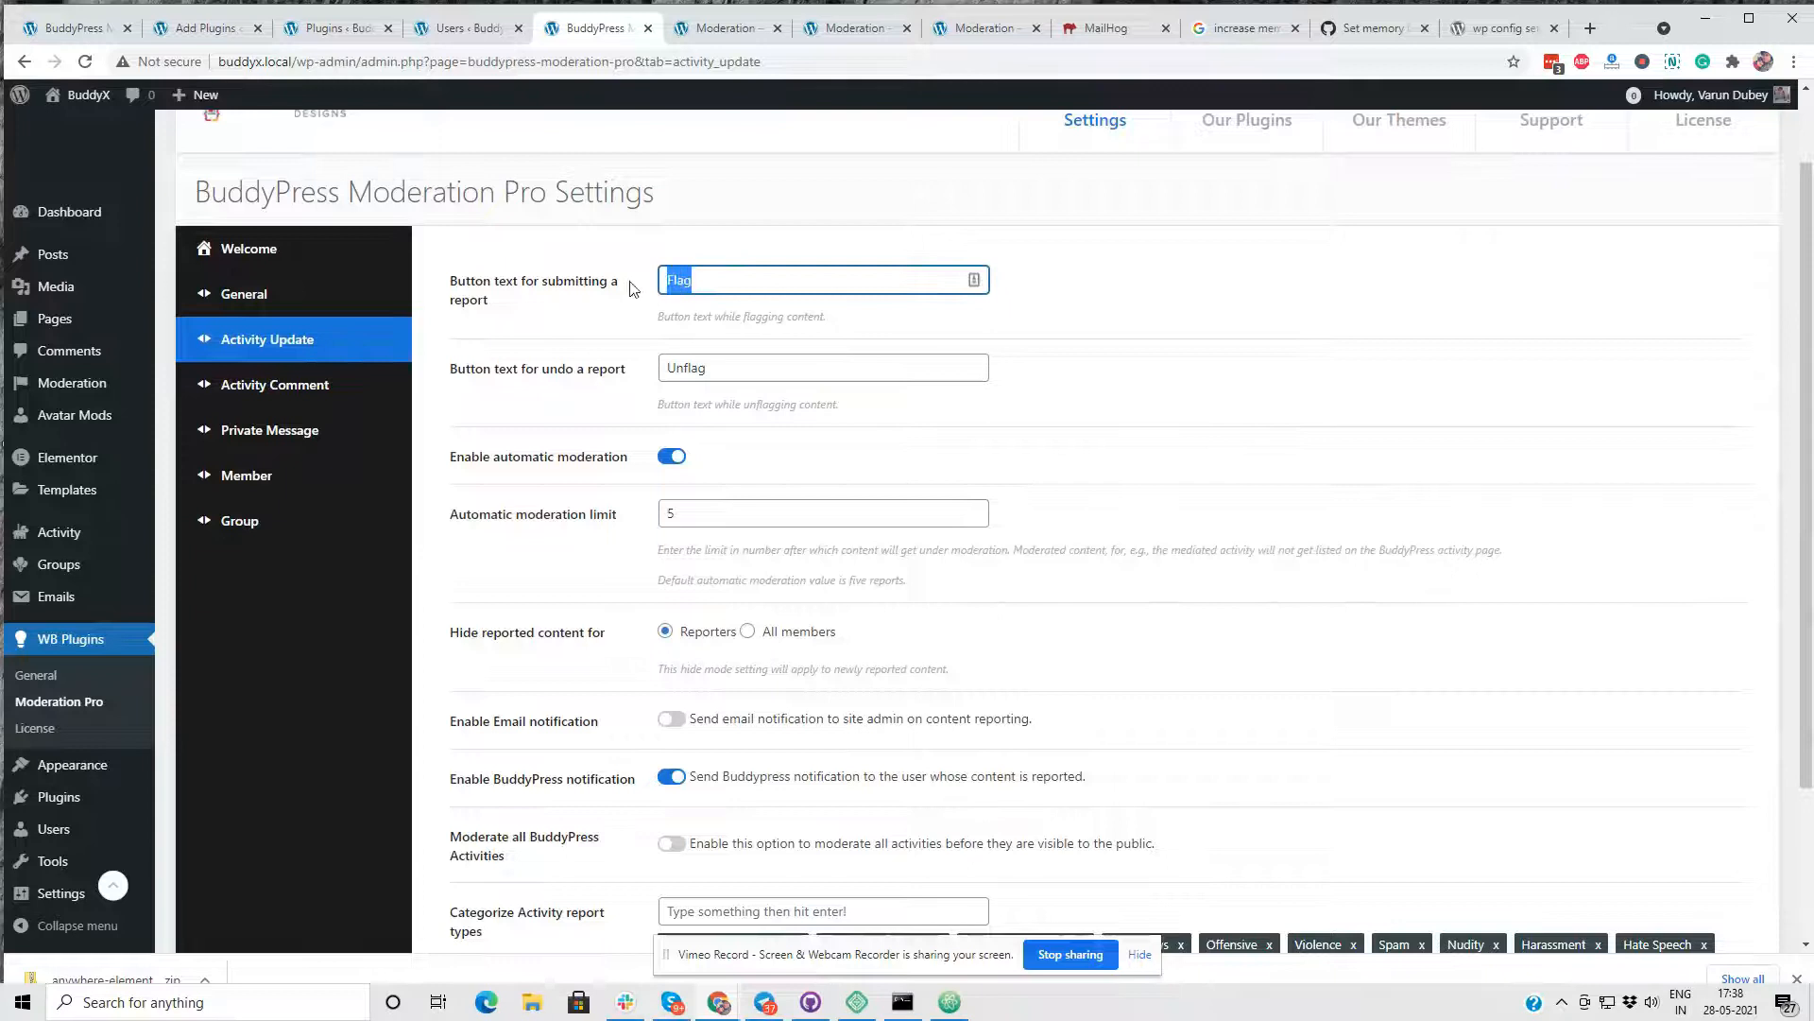
{"action": "left_click_drag", "start_coordinate": [715, 367], "coordinate": [596, 373]}
{"action": "scroll", "coordinate": [593, 406], "scroll_direction": "down", "scroll_amount": 1}
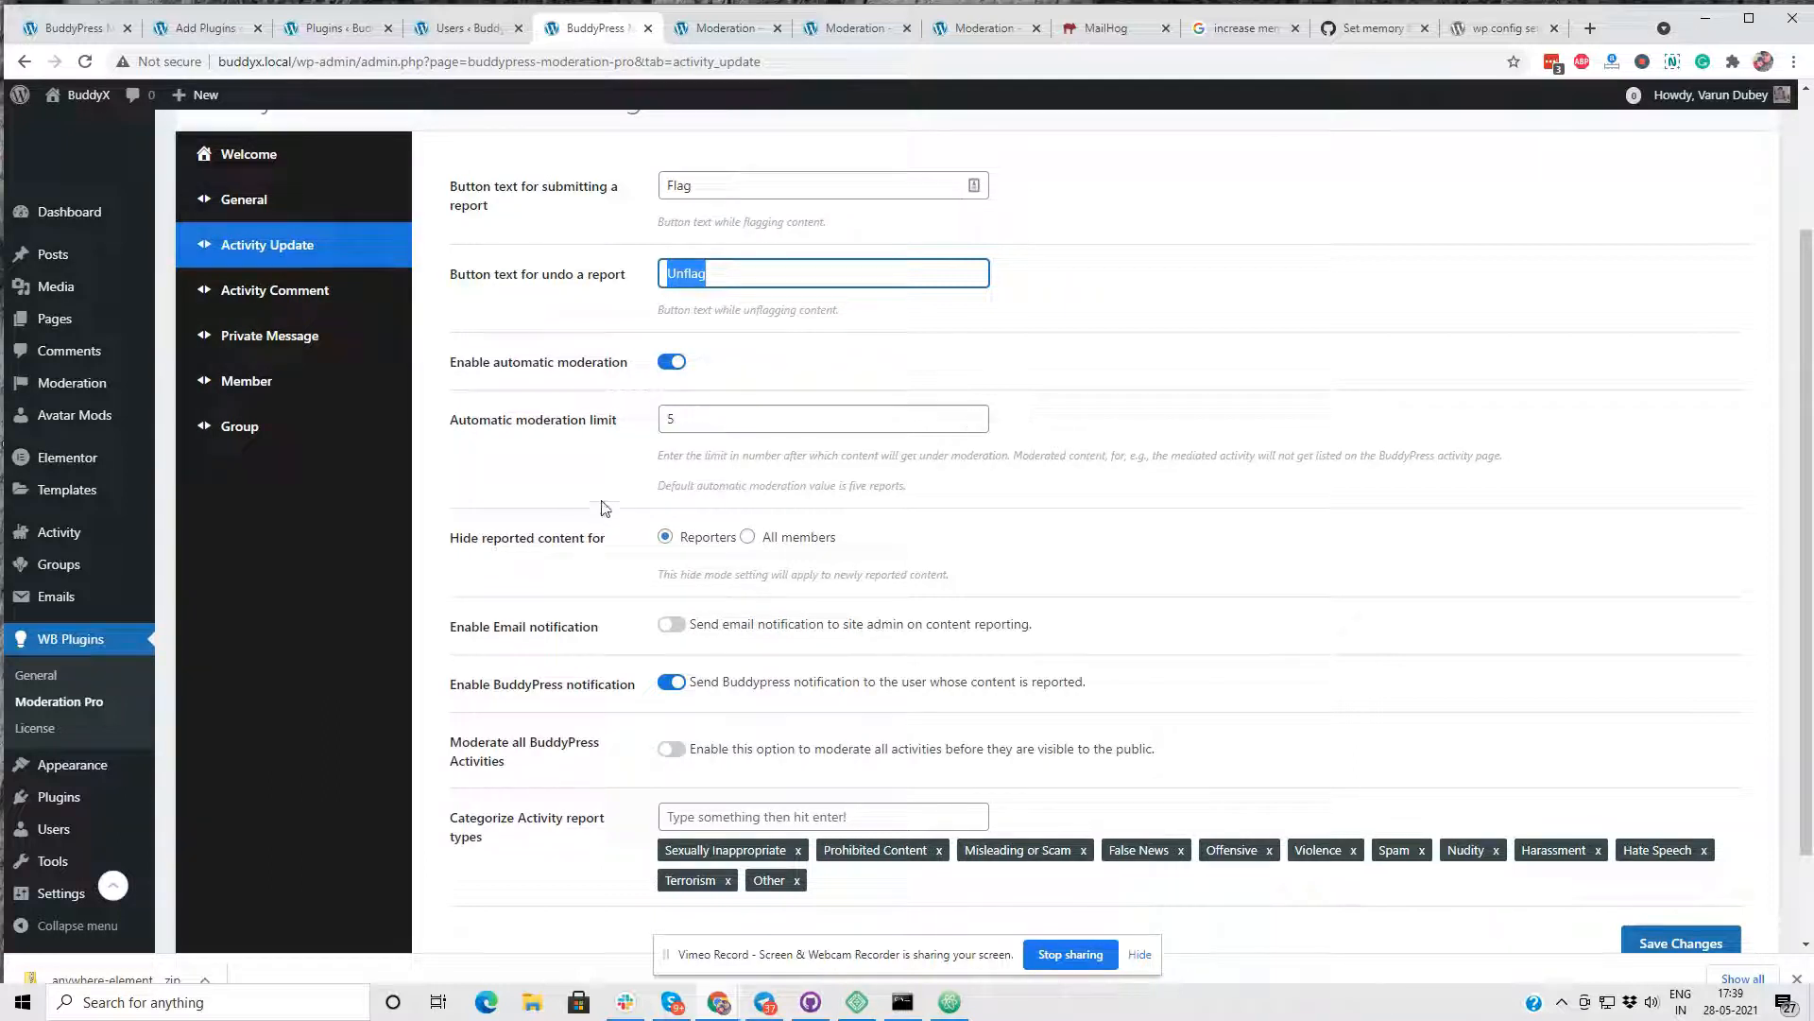
- Hide reported activities for all members, enable admin email notification and moderation of all BuddyPress activities, and save the settings
{"action": "left_click", "coordinate": [748, 536]}
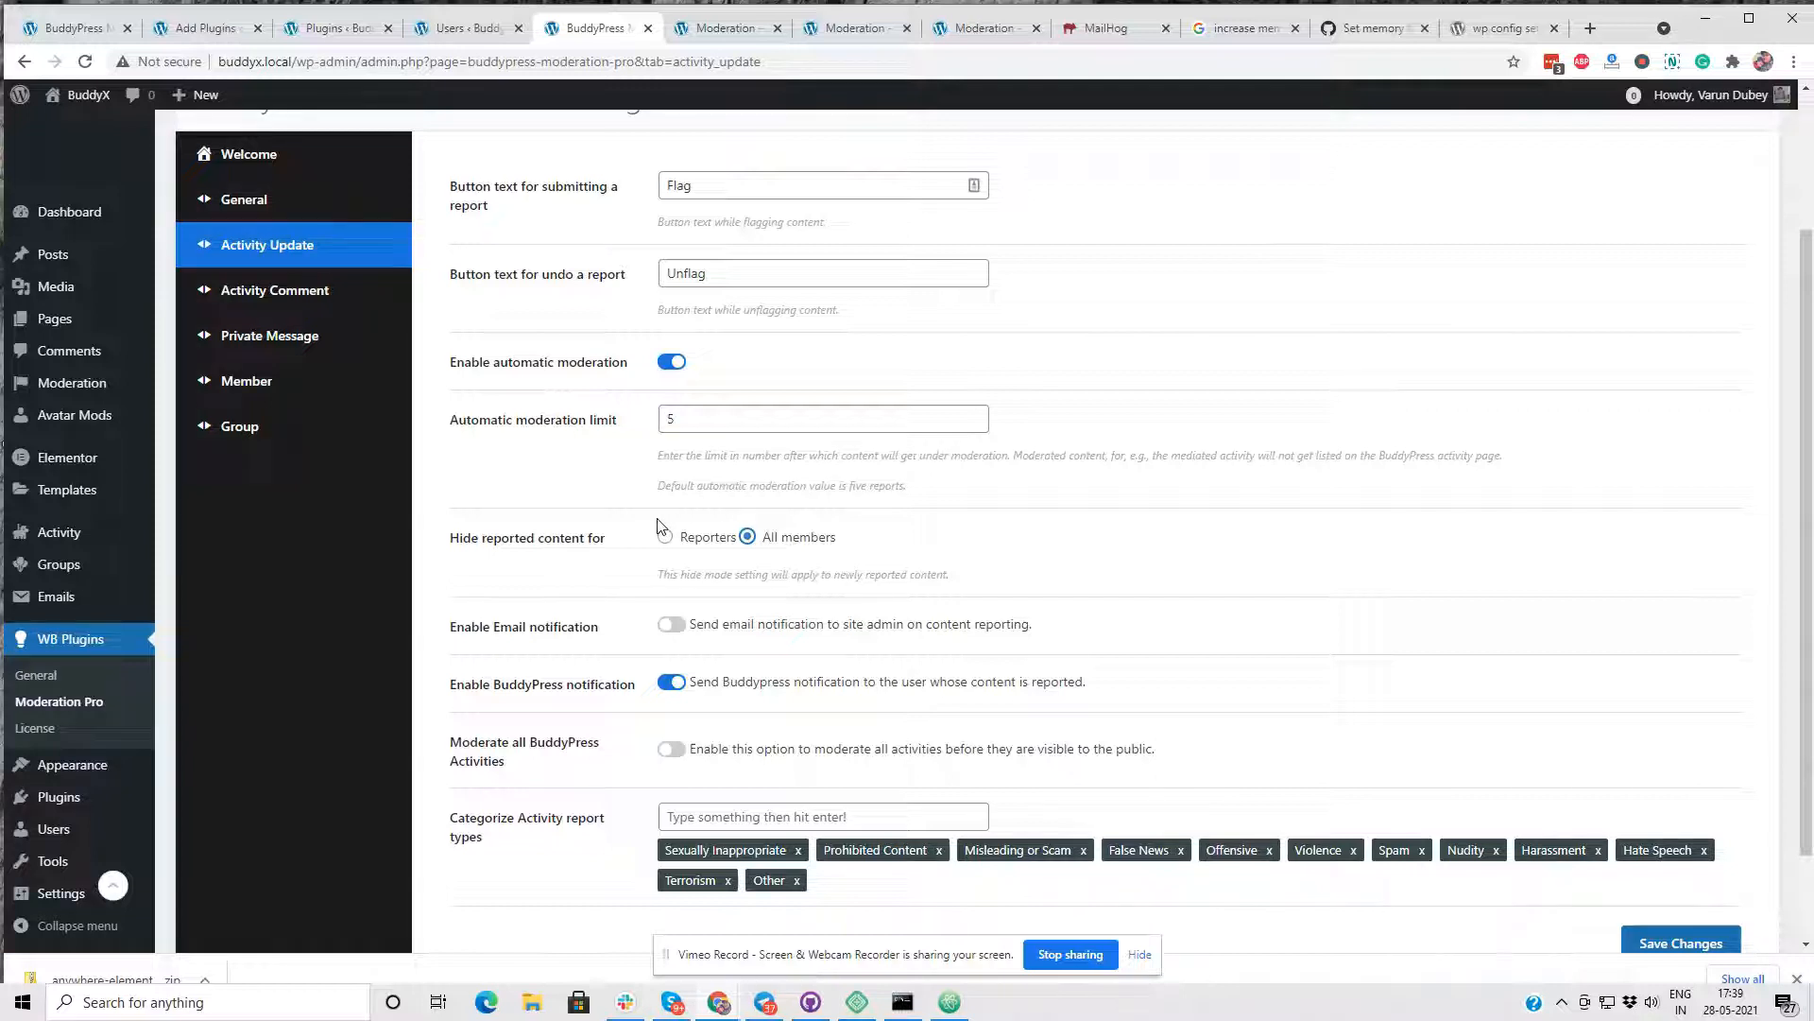
{"action": "scroll", "coordinate": [662, 522], "scroll_direction": "down", "scroll_amount": 2}
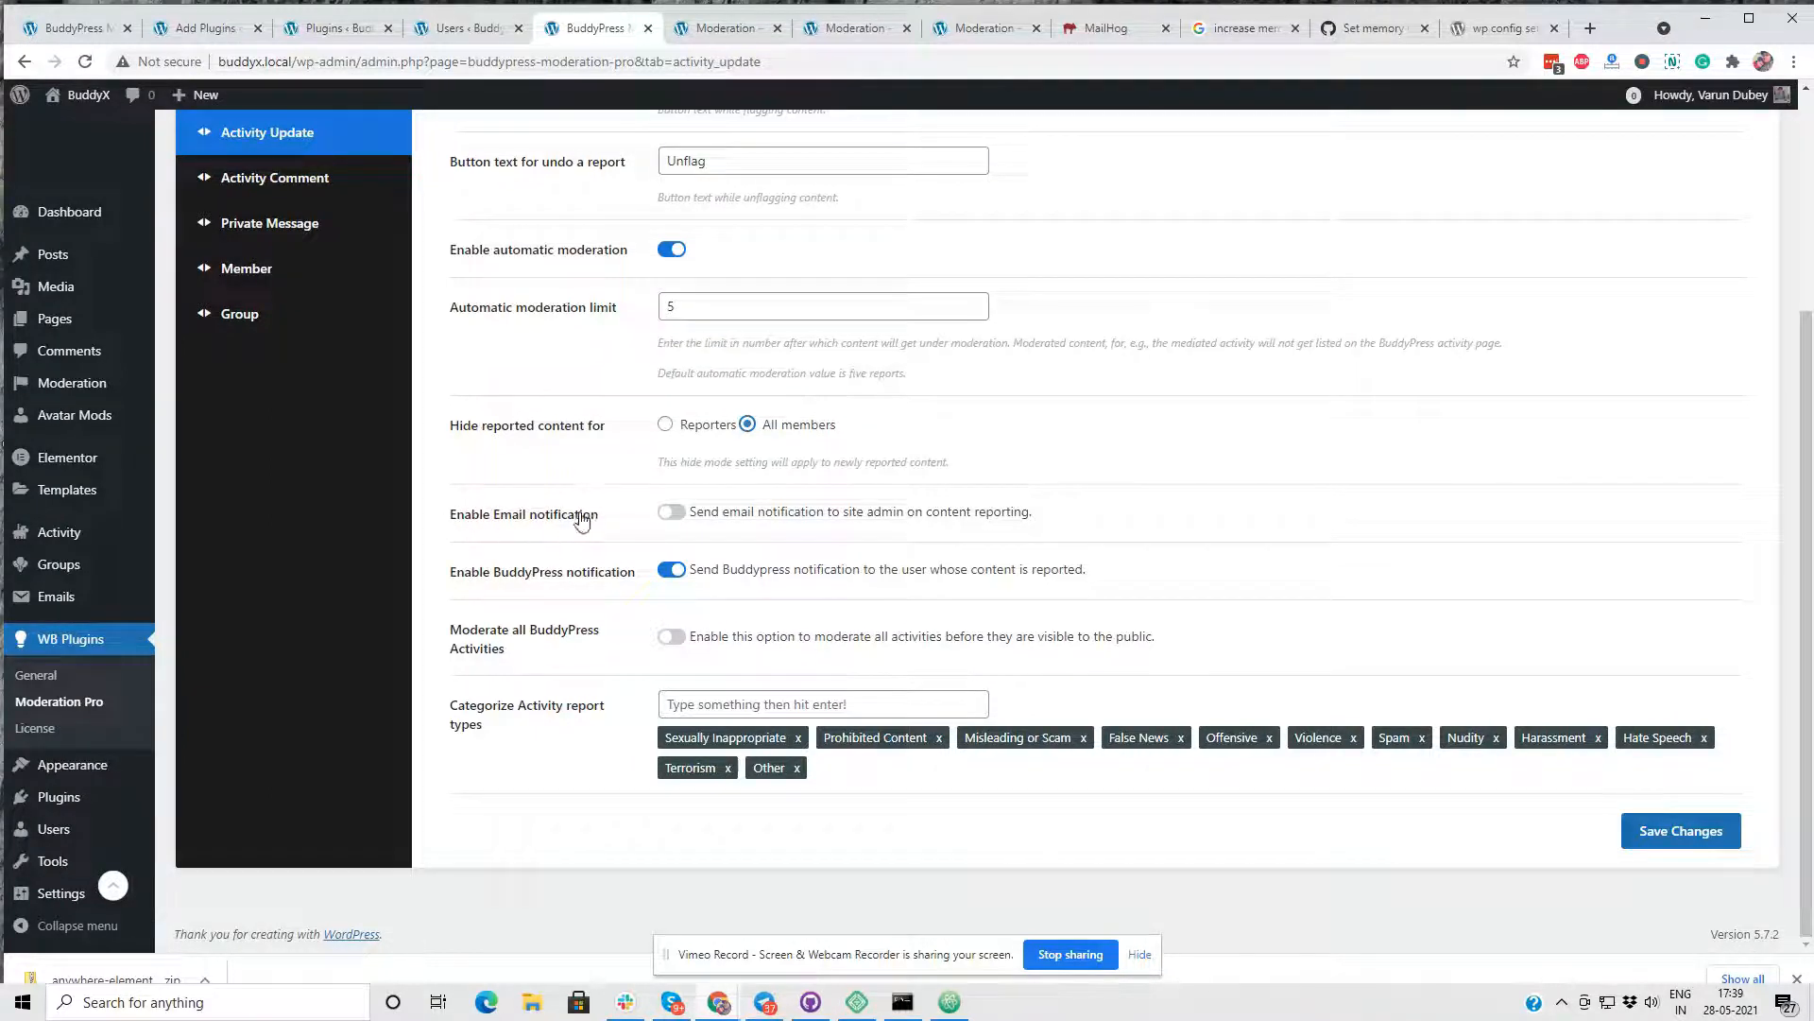
{"action": "key", "text": "Tab"}
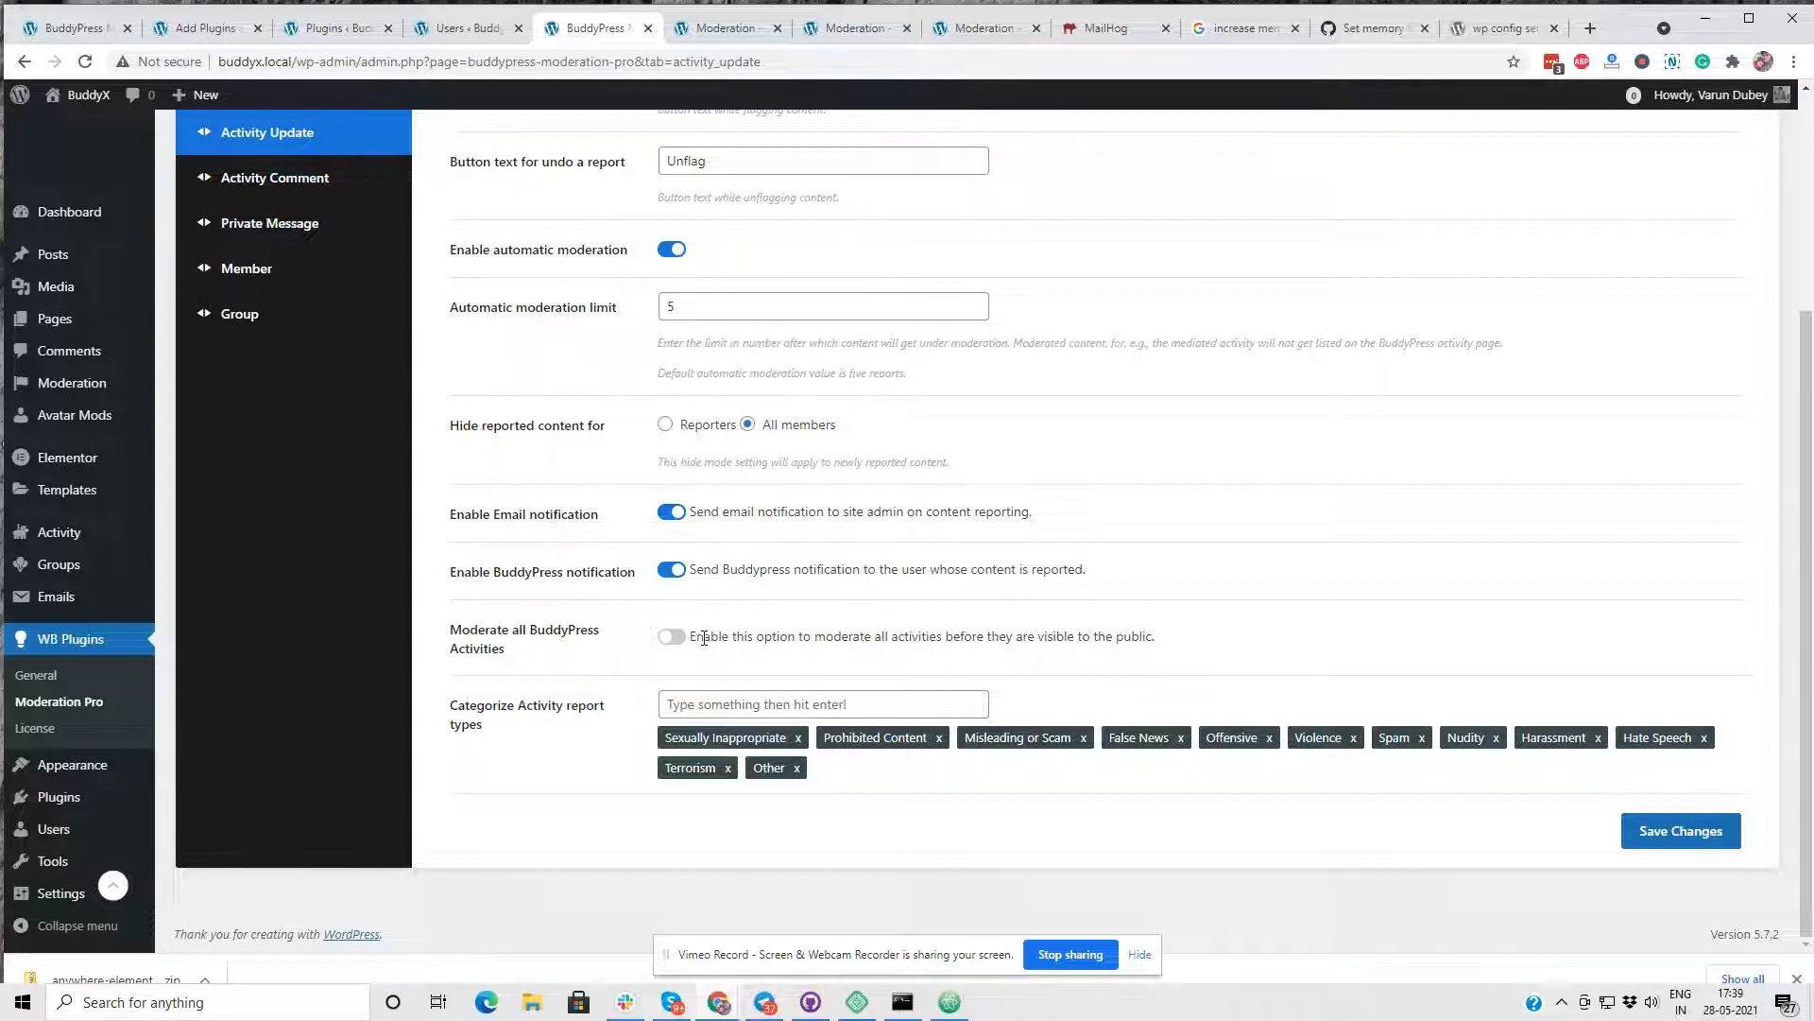
{"action": "left_click", "coordinate": [672, 637]}
{"action": "left_click", "coordinate": [1656, 836]}
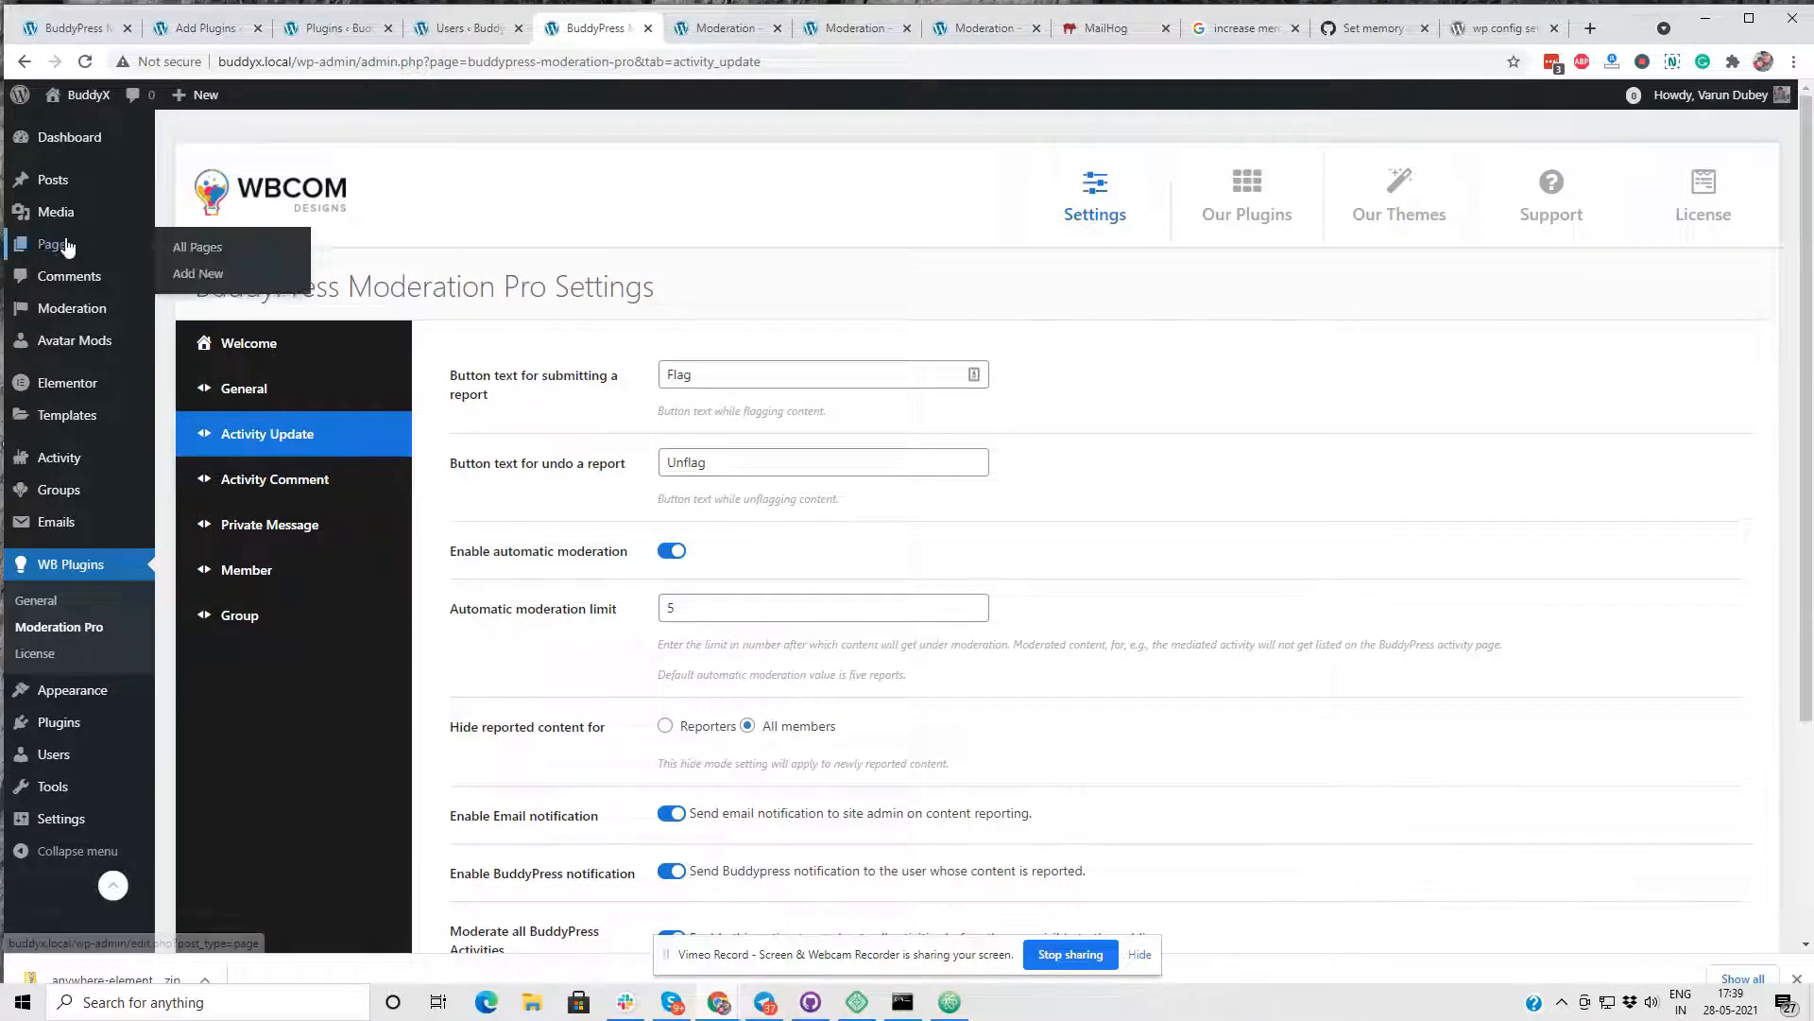
- Open the site's admin Activity list in a new tab and filter it to "Posted a status update"
{"action": "middle_click", "coordinate": [63, 461]}
{"action": "left_click", "coordinate": [649, 31]}
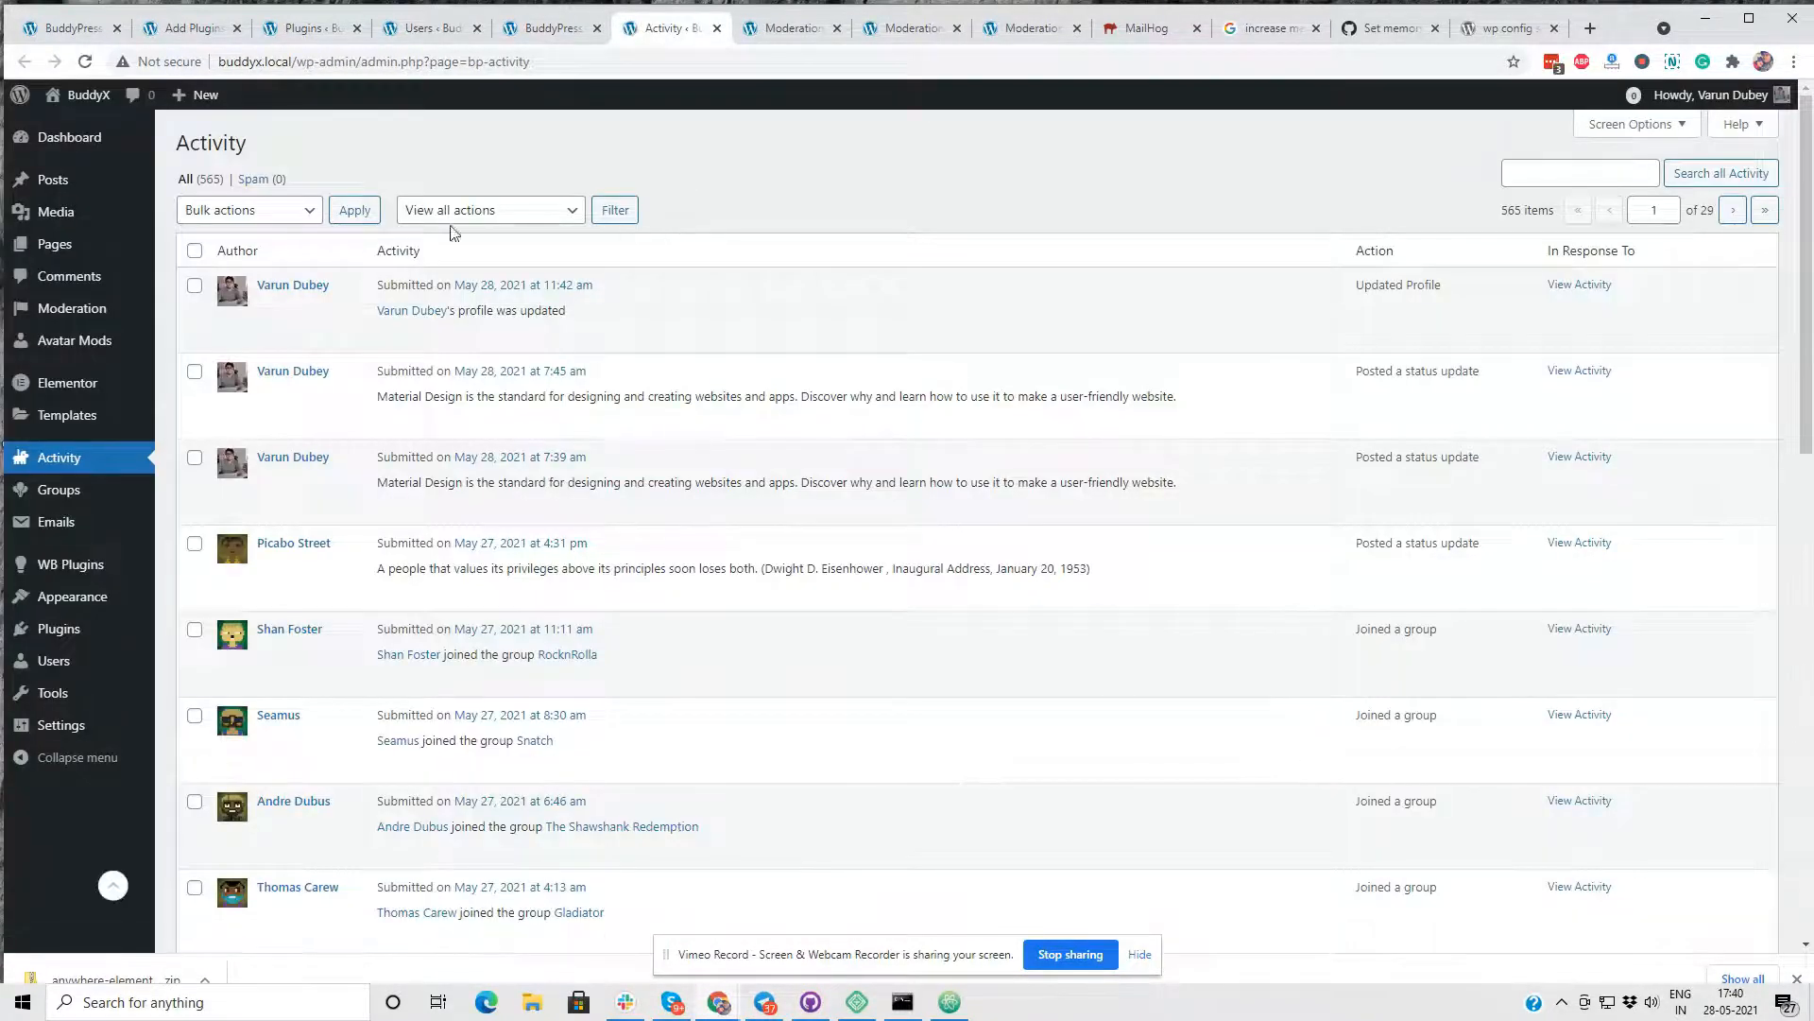
{"action": "mouse_move", "coordinate": [280, 341]}
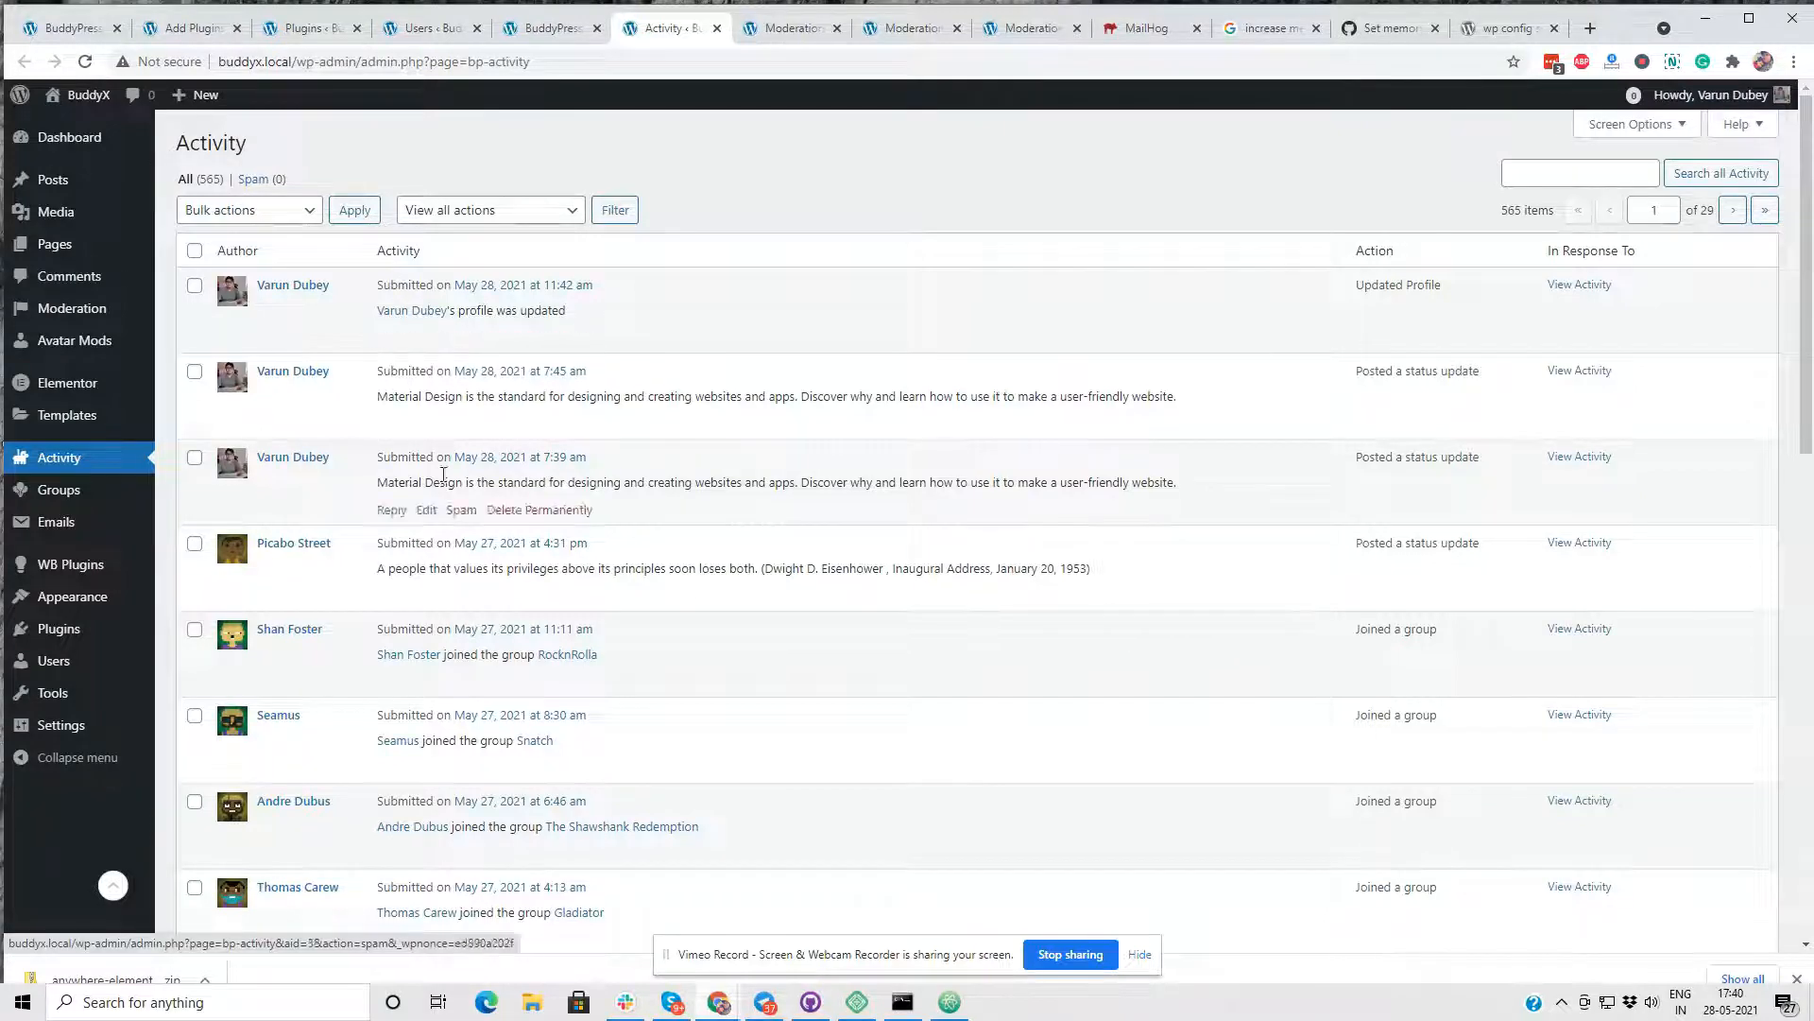
{"action": "scroll", "coordinate": [454, 642], "scroll_direction": "down", "scroll_amount": 1}
{"action": "scroll", "coordinate": [454, 642], "scroll_direction": "down", "scroll_amount": 12}
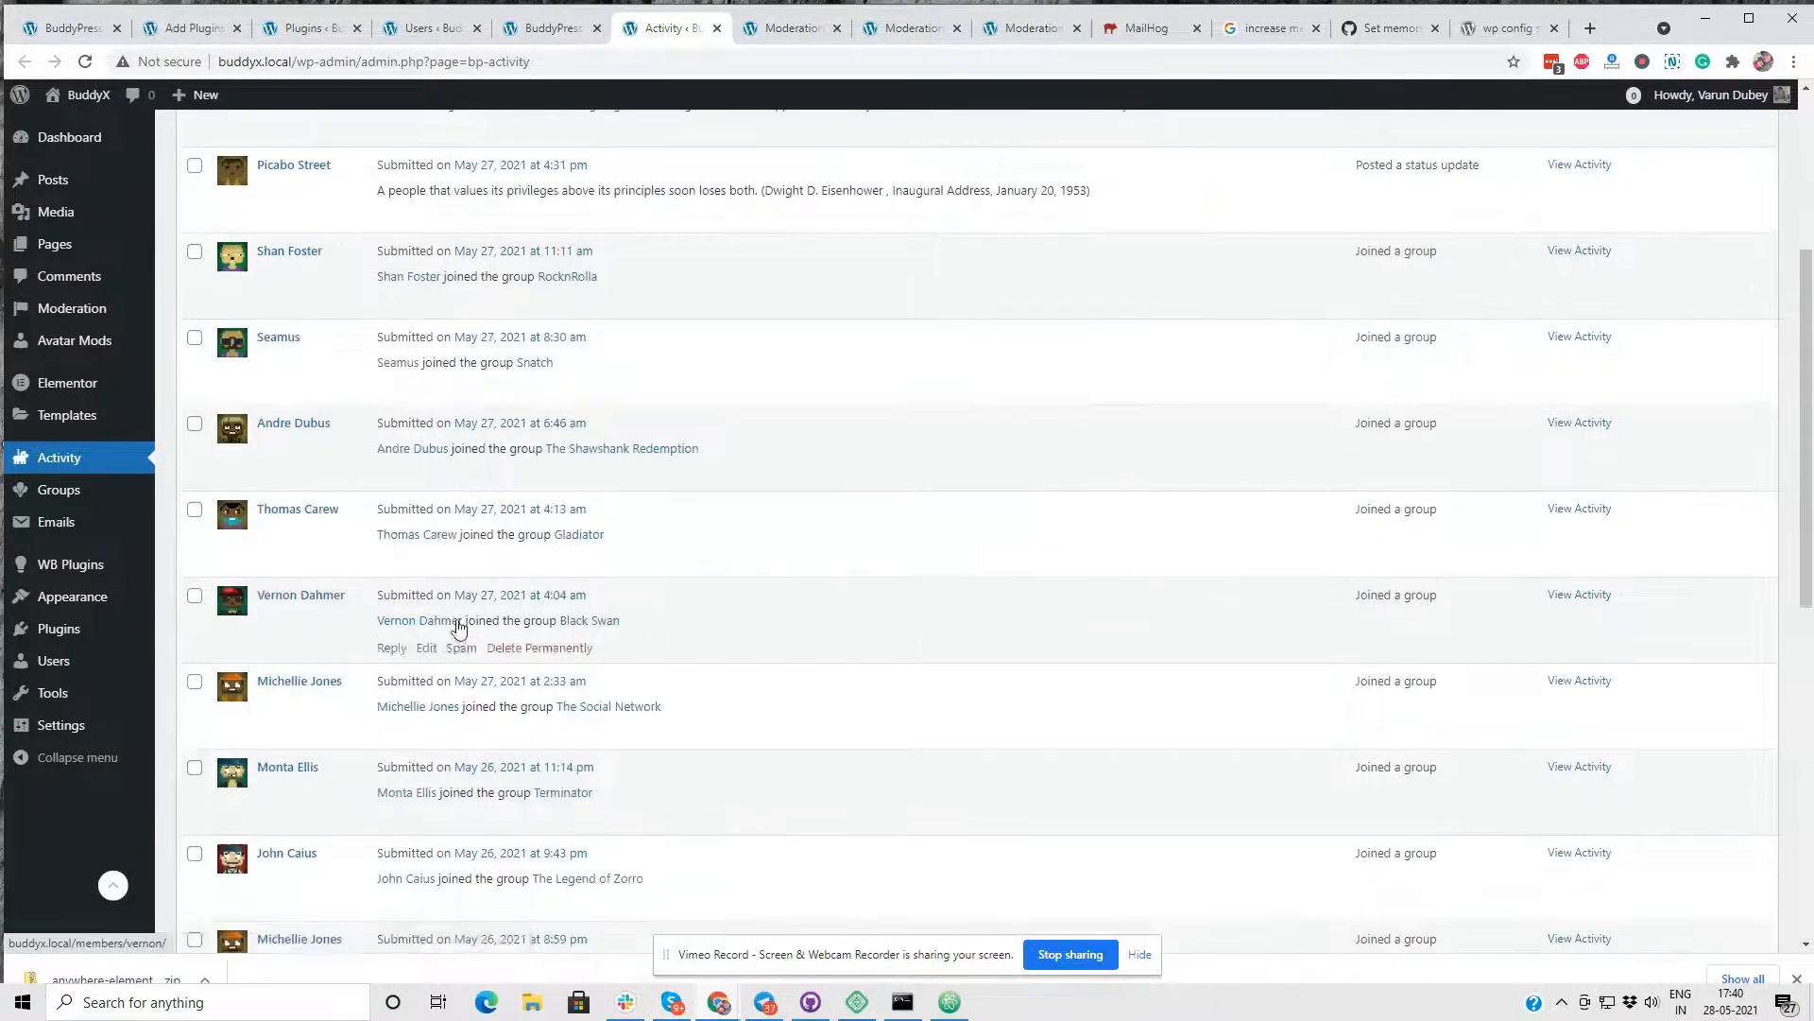
{"action": "scroll", "coordinate": [491, 378], "scroll_direction": "up", "scroll_amount": 13}
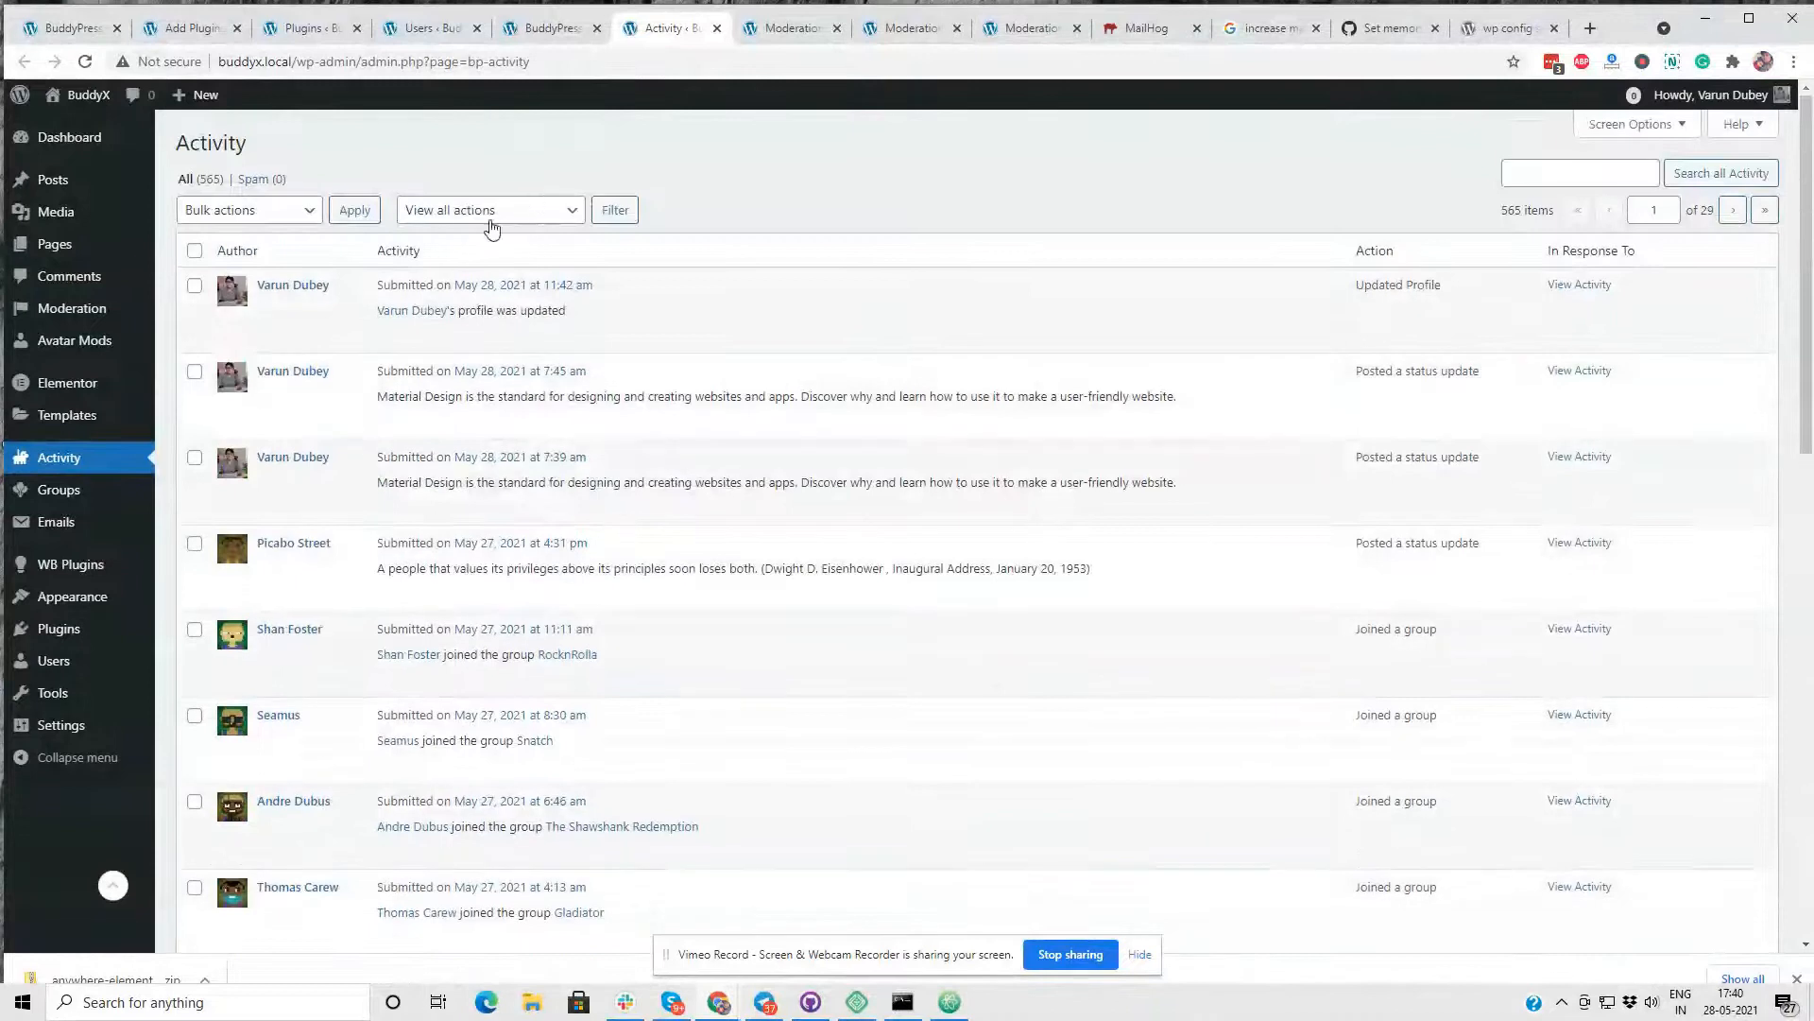
{"action": "left_click", "coordinate": [513, 211]}
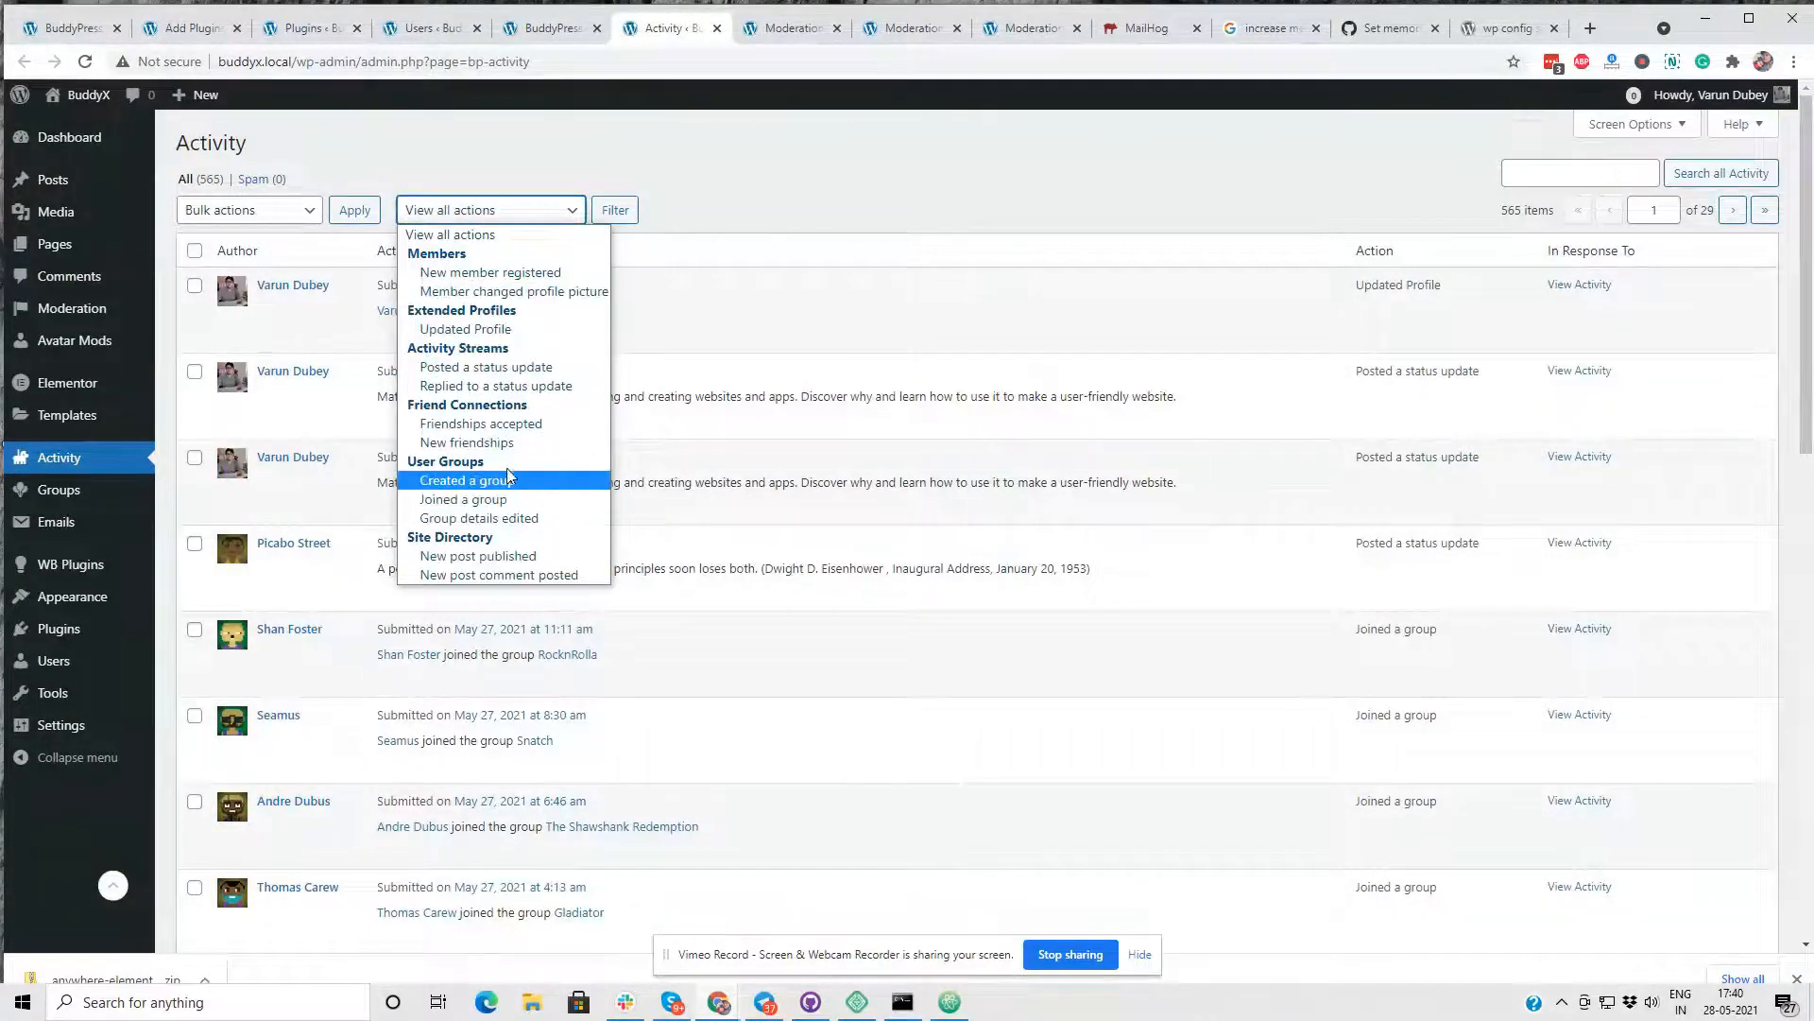
{"action": "left_click", "coordinate": [521, 373]}
{"action": "left_click", "coordinate": [614, 209]}
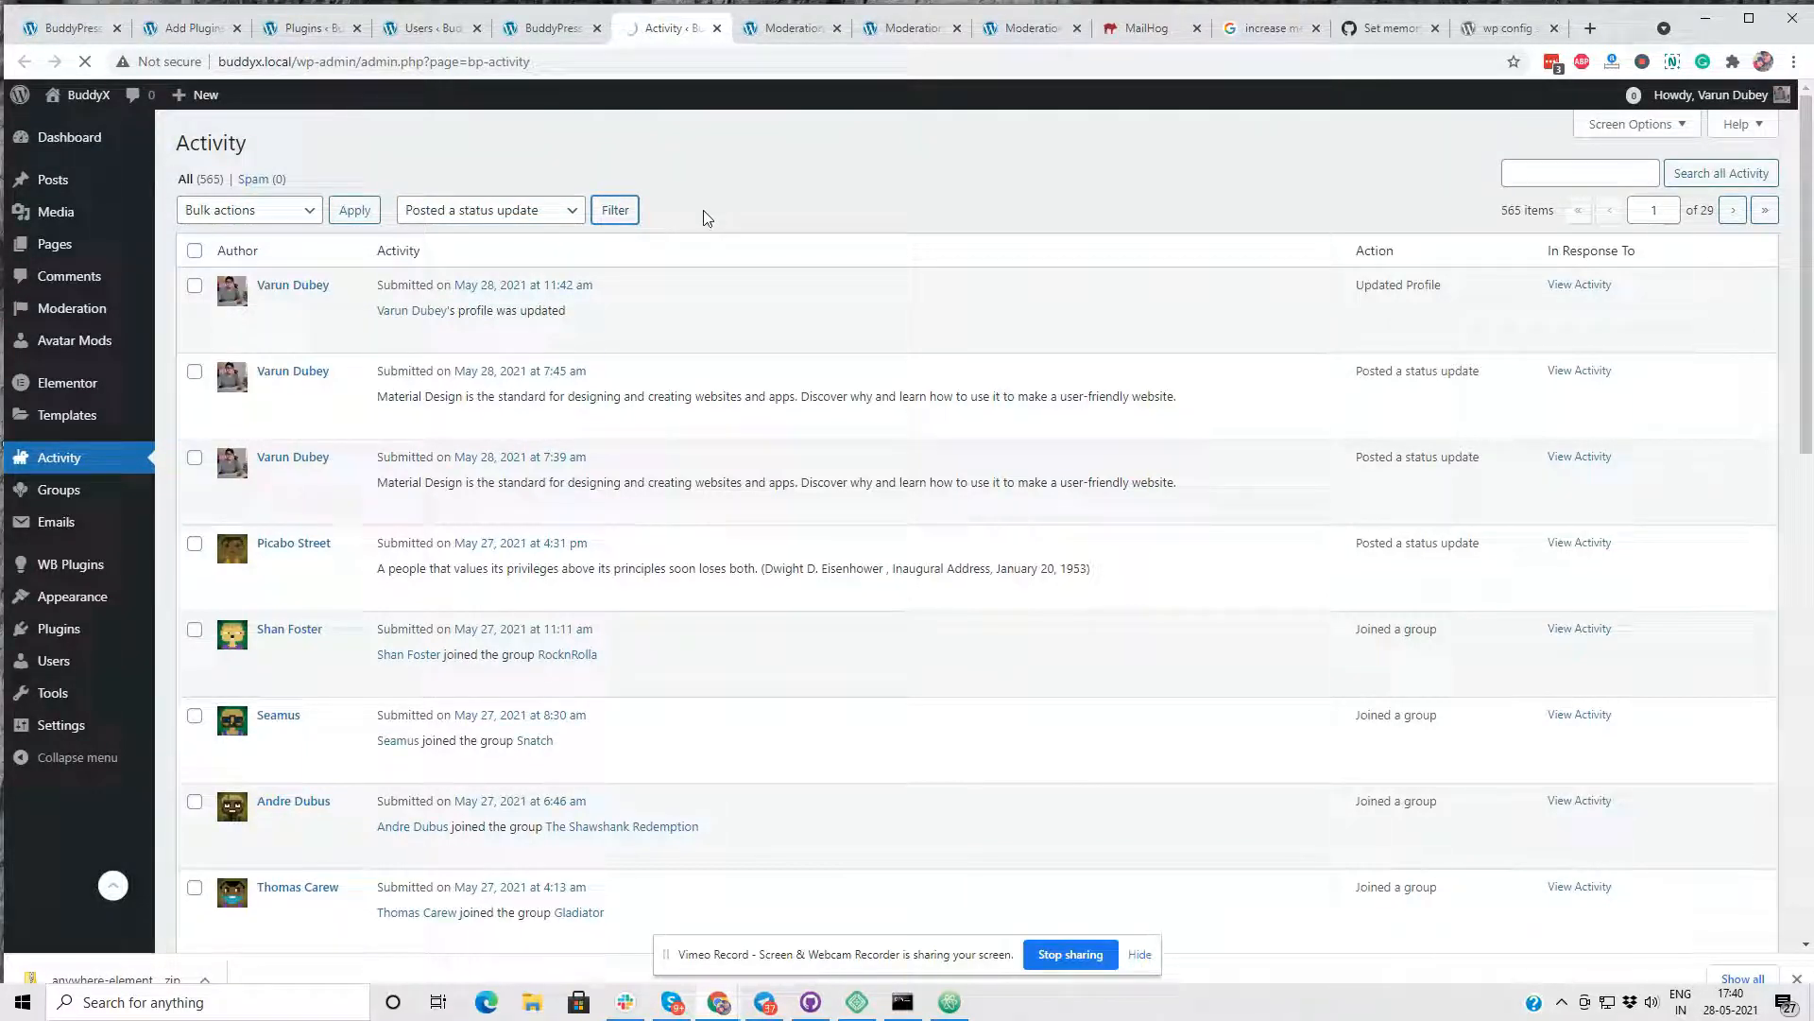
- Return to the Activity Update settings and review the "Moderate all BuddyPress Activities" option
{"action": "left_click", "coordinate": [553, 28]}
{"action": "scroll", "coordinate": [680, 288], "scroll_direction": "down", "scroll_amount": 3}
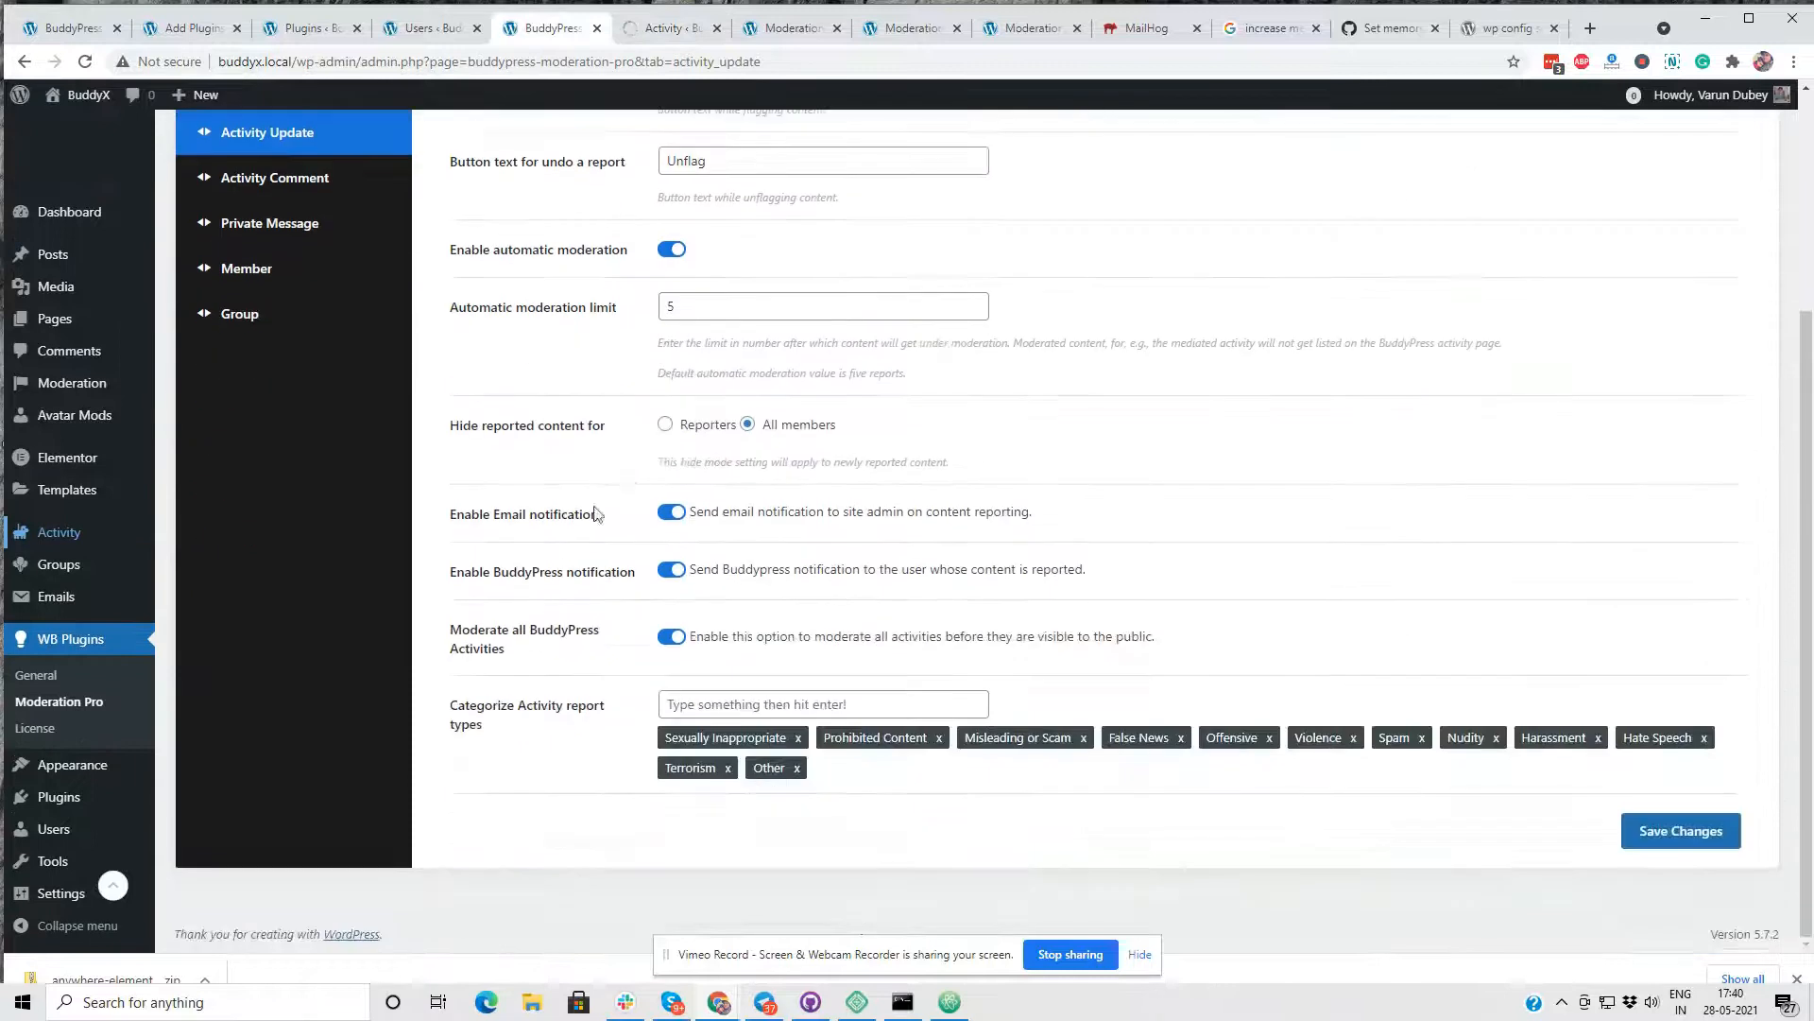
{"action": "left_click_drag", "start_coordinate": [518, 646], "coordinate": [452, 624]}
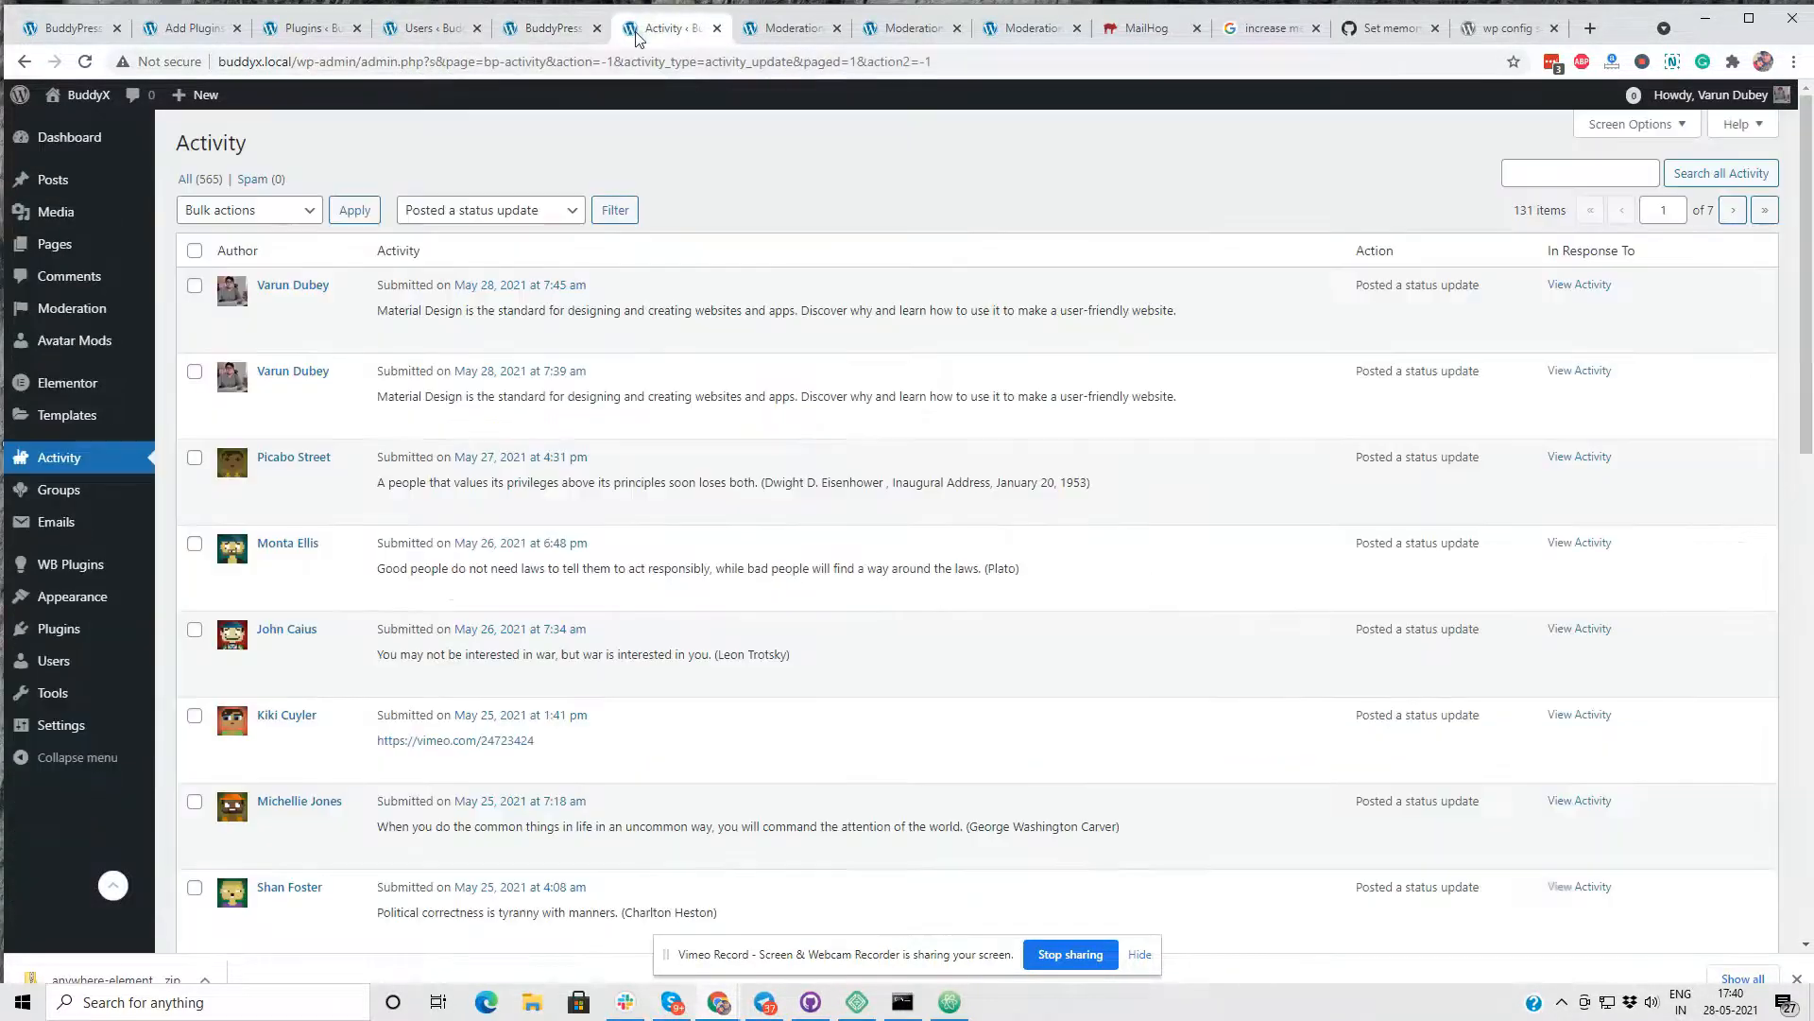
{"action": "left_click", "coordinate": [639, 34]}
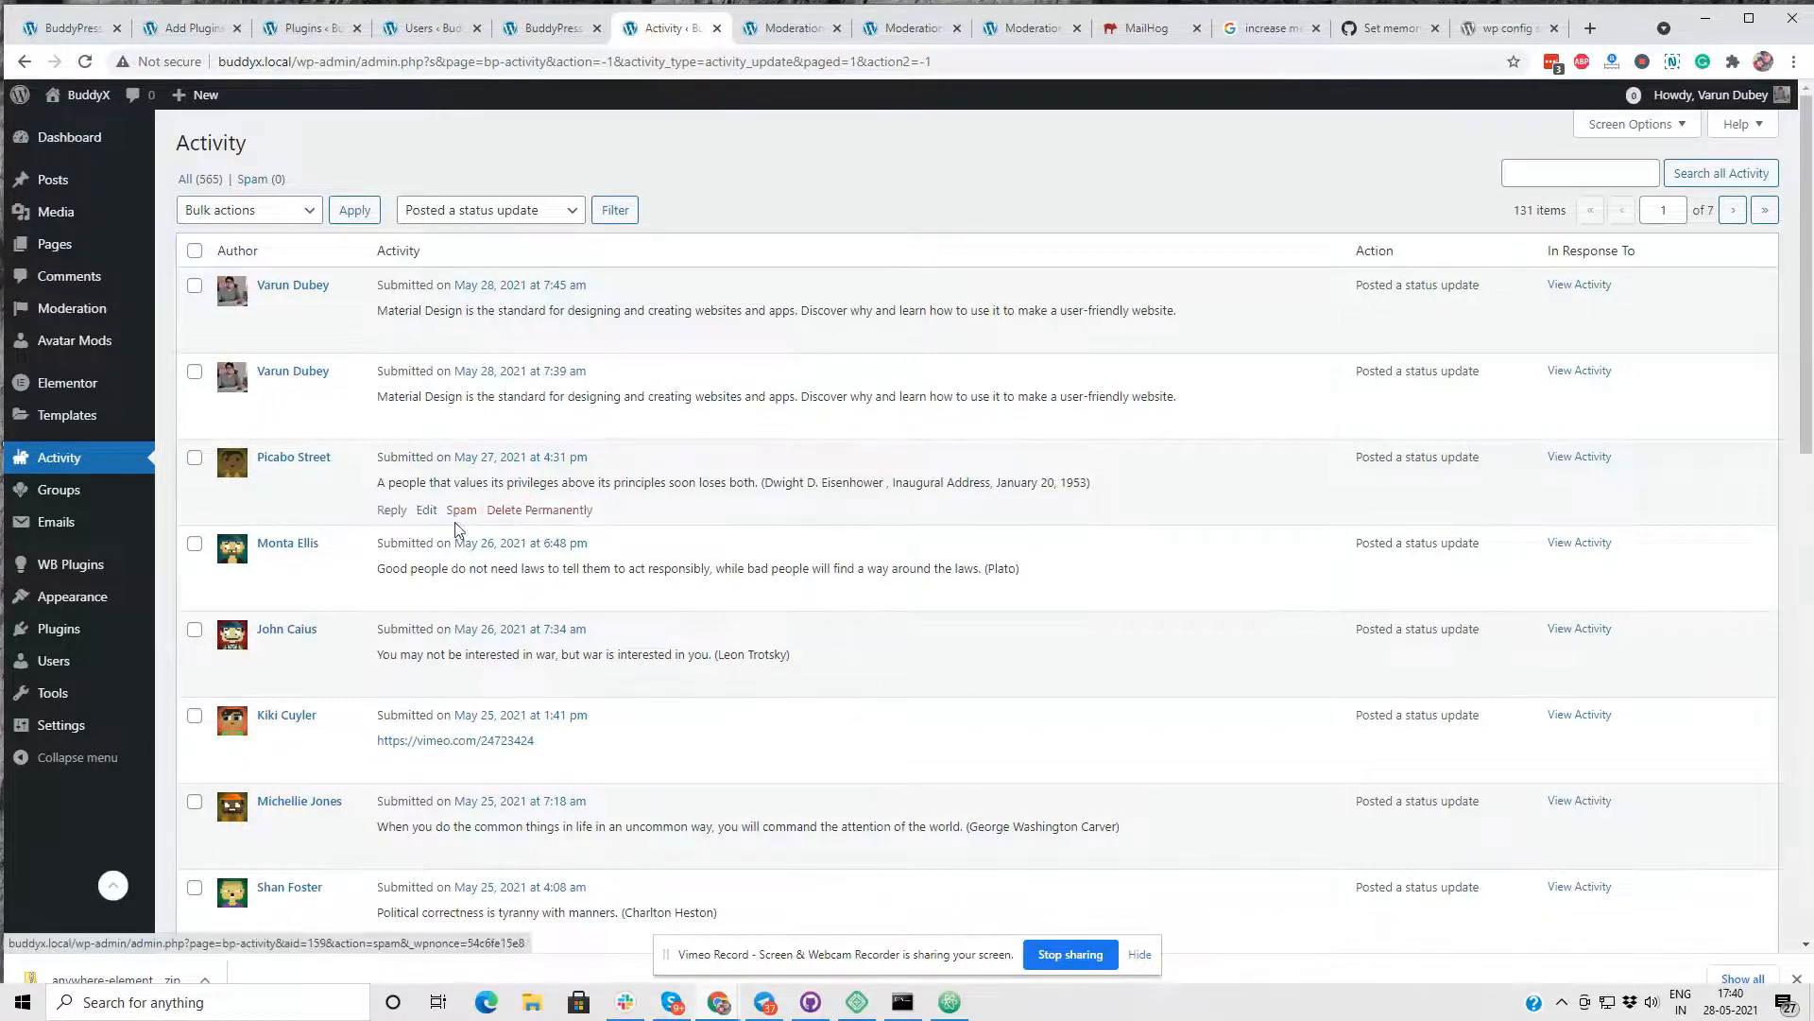
{"action": "scroll", "coordinate": [457, 529], "scroll_direction": "down", "scroll_amount": 3}
{"action": "left_click", "coordinate": [461, 486]}
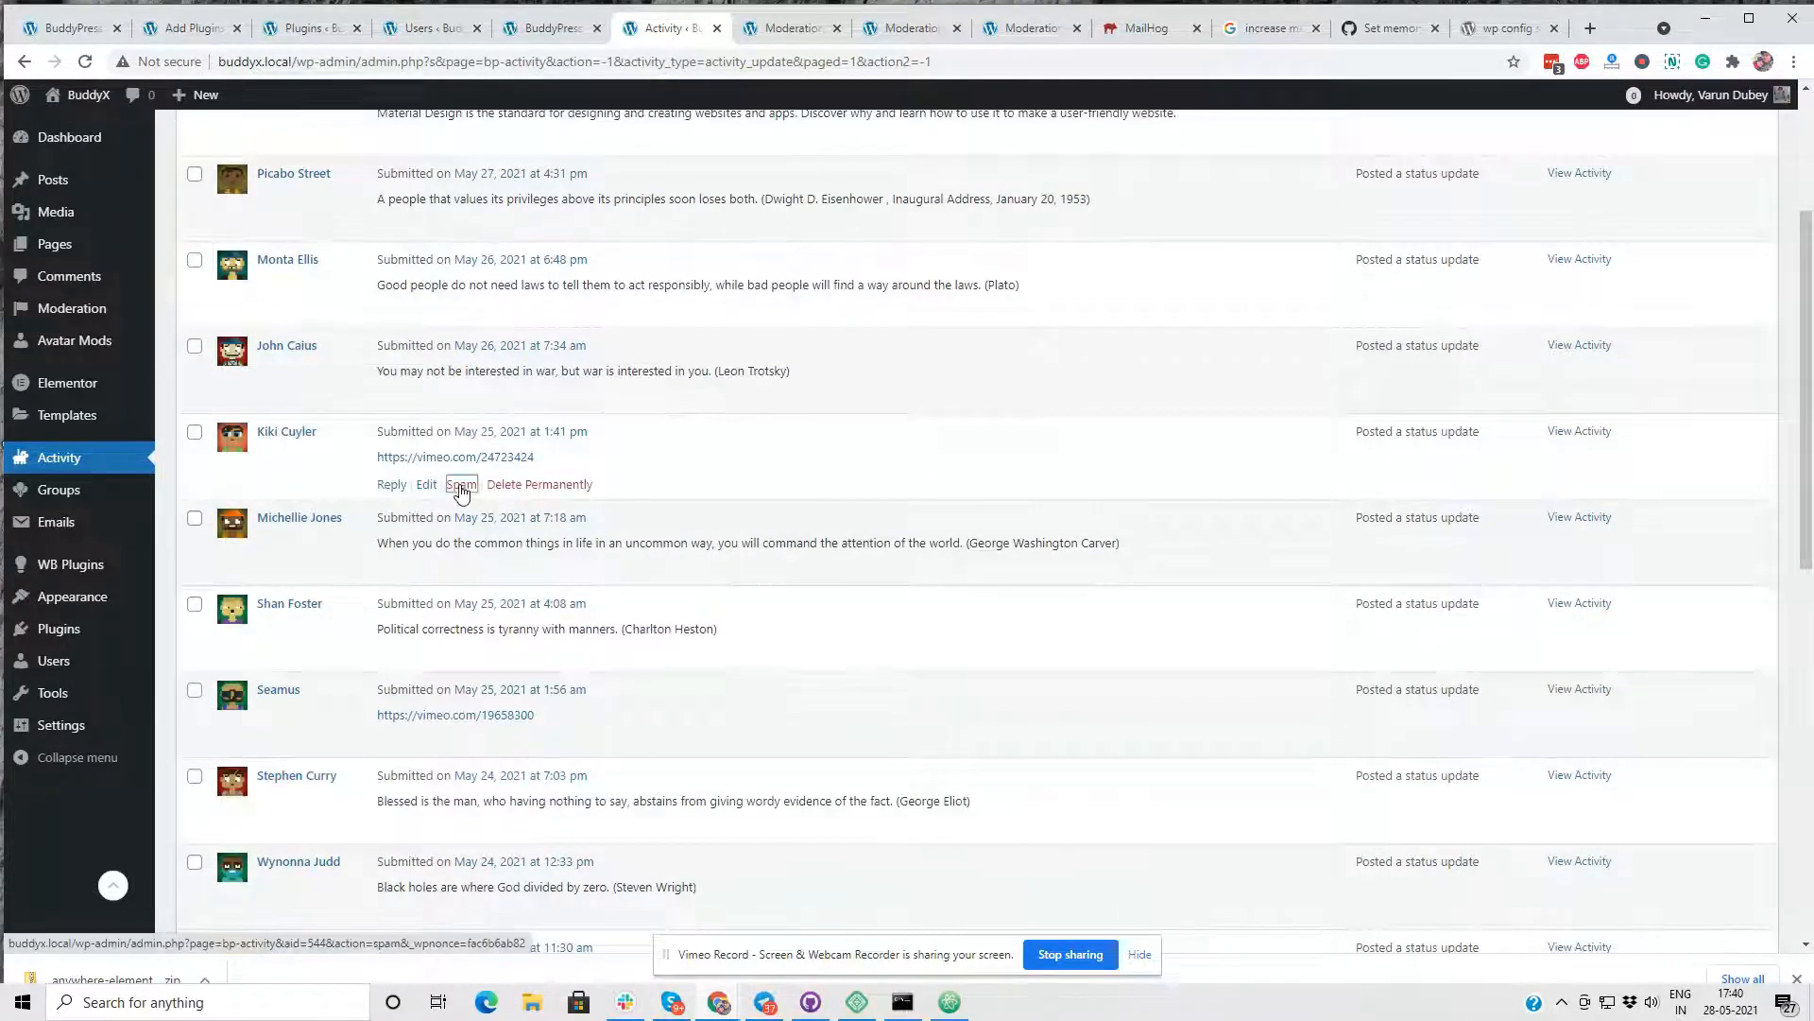
{"action": "scroll", "coordinate": [723, 452], "scroll_direction": "up", "scroll_amount": 3}
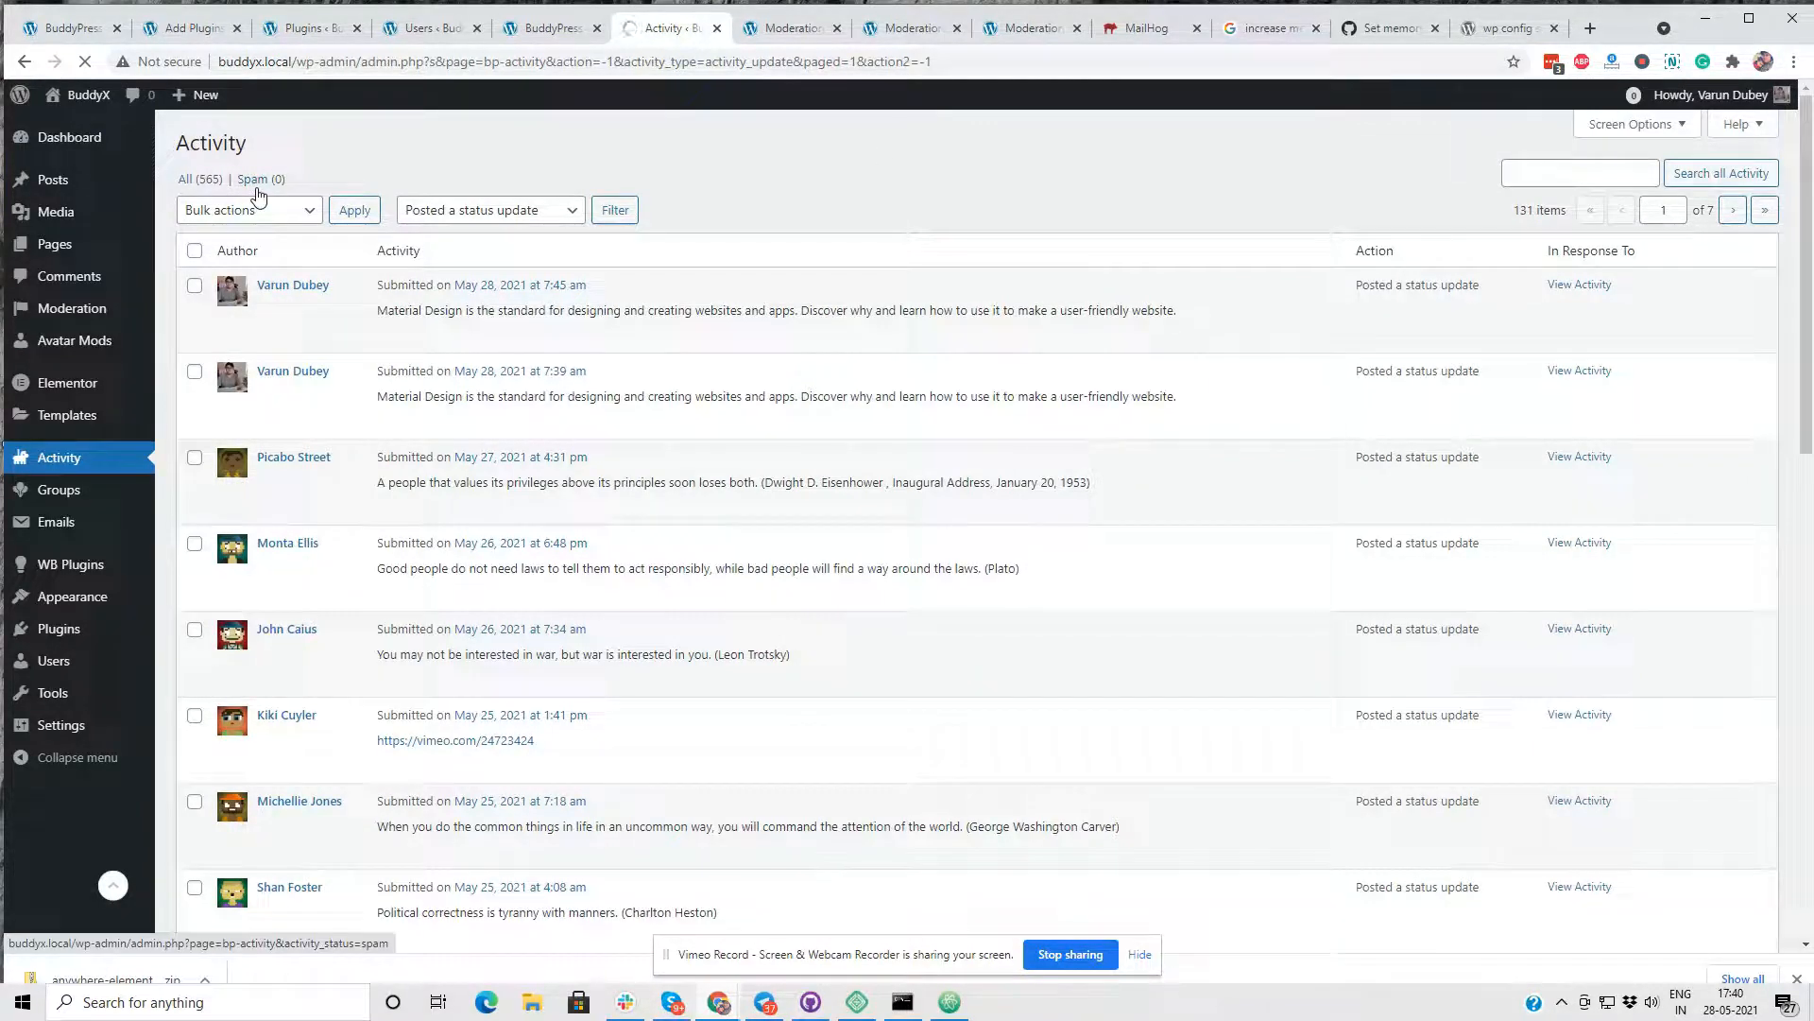
{"action": "left_click", "coordinate": [256, 237]}
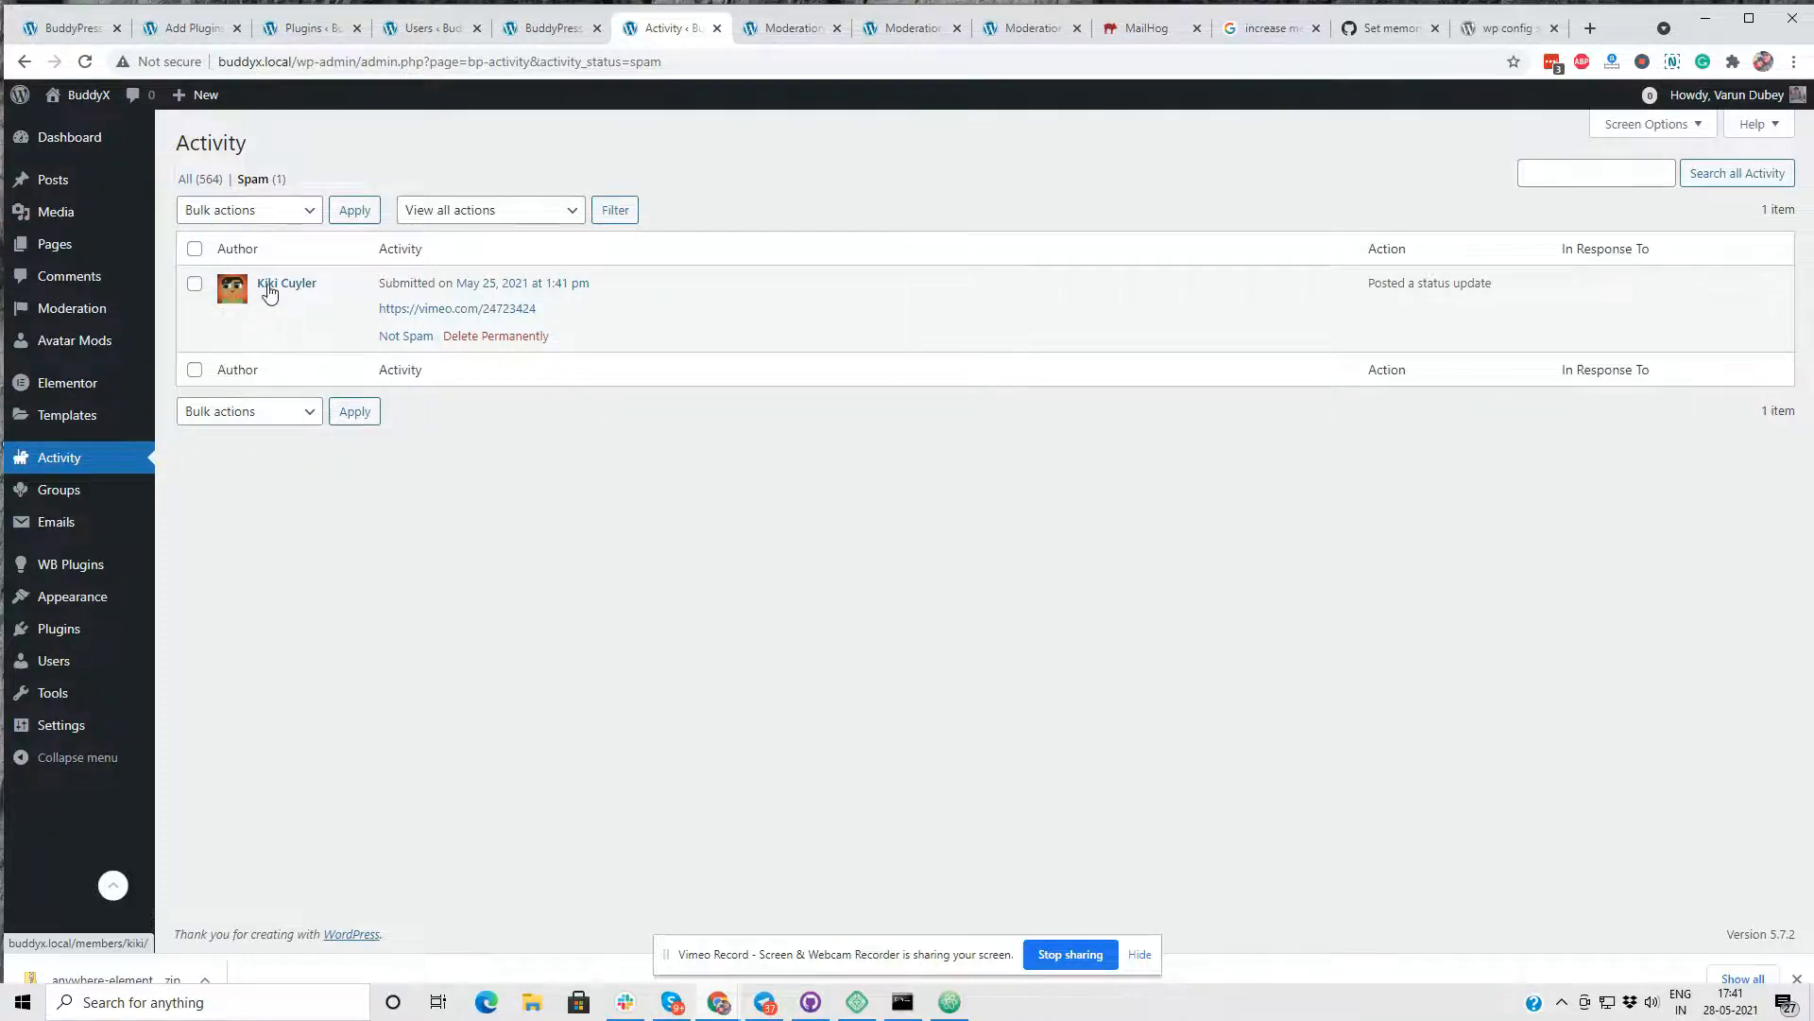
- Open the Moderation report log in a new tab, examine it alongside the spam activities, and close it
{"action": "left_click", "coordinate": [529, 30]}
{"action": "scroll", "coordinate": [366, 437], "scroll_direction": "up", "scroll_amount": 3}
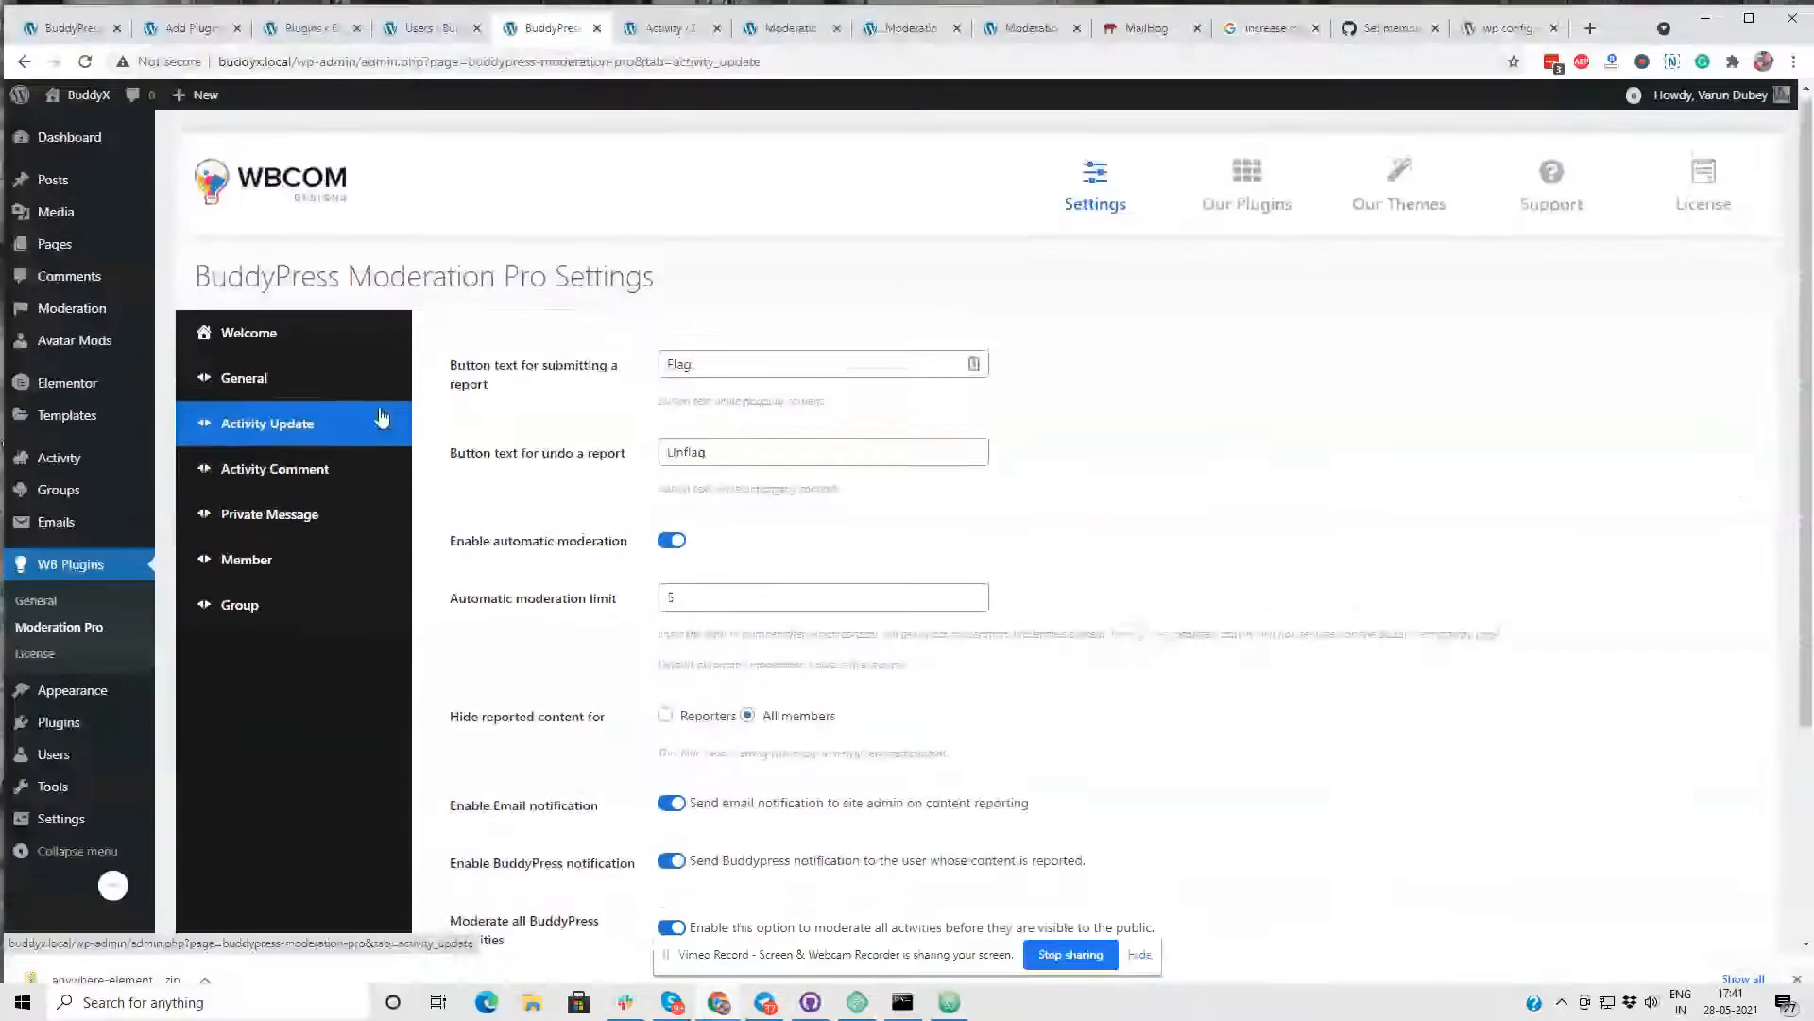
{"action": "right_click", "coordinate": [75, 310]}
{"action": "left_click", "coordinate": [142, 323]}
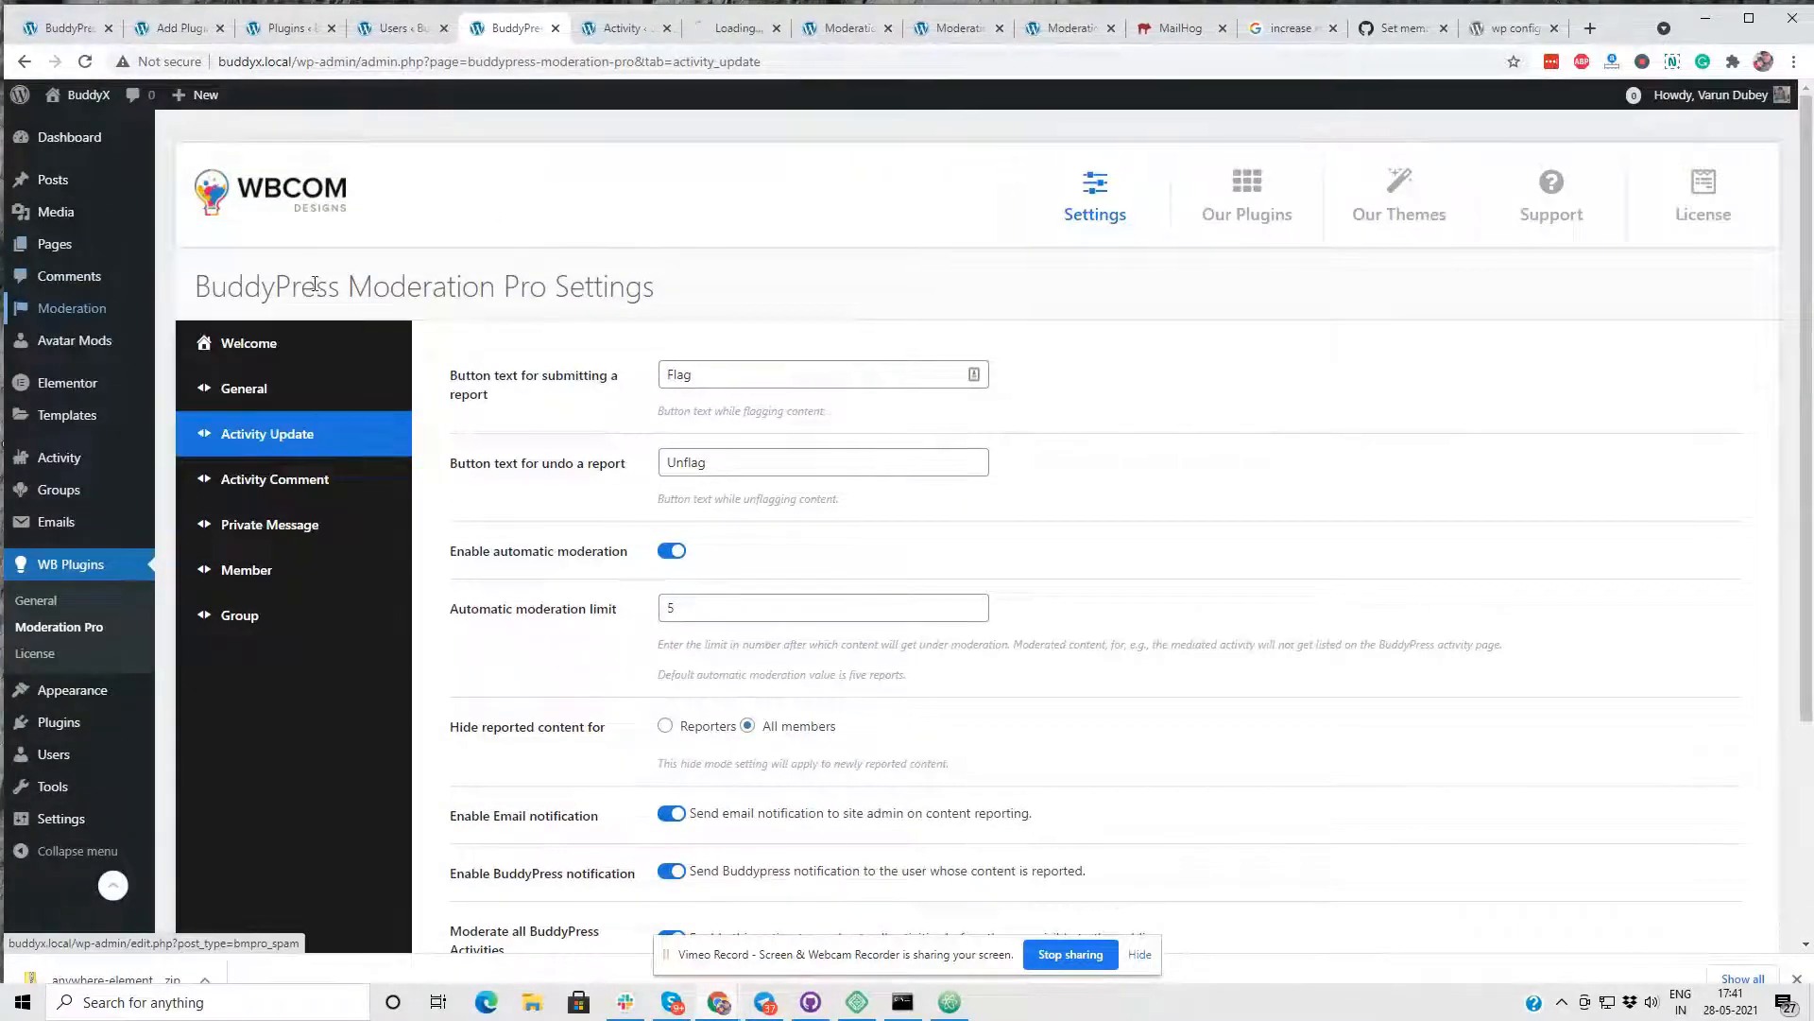
{"action": "left_click", "coordinate": [609, 36]}
{"action": "left_click", "coordinate": [728, 36]}
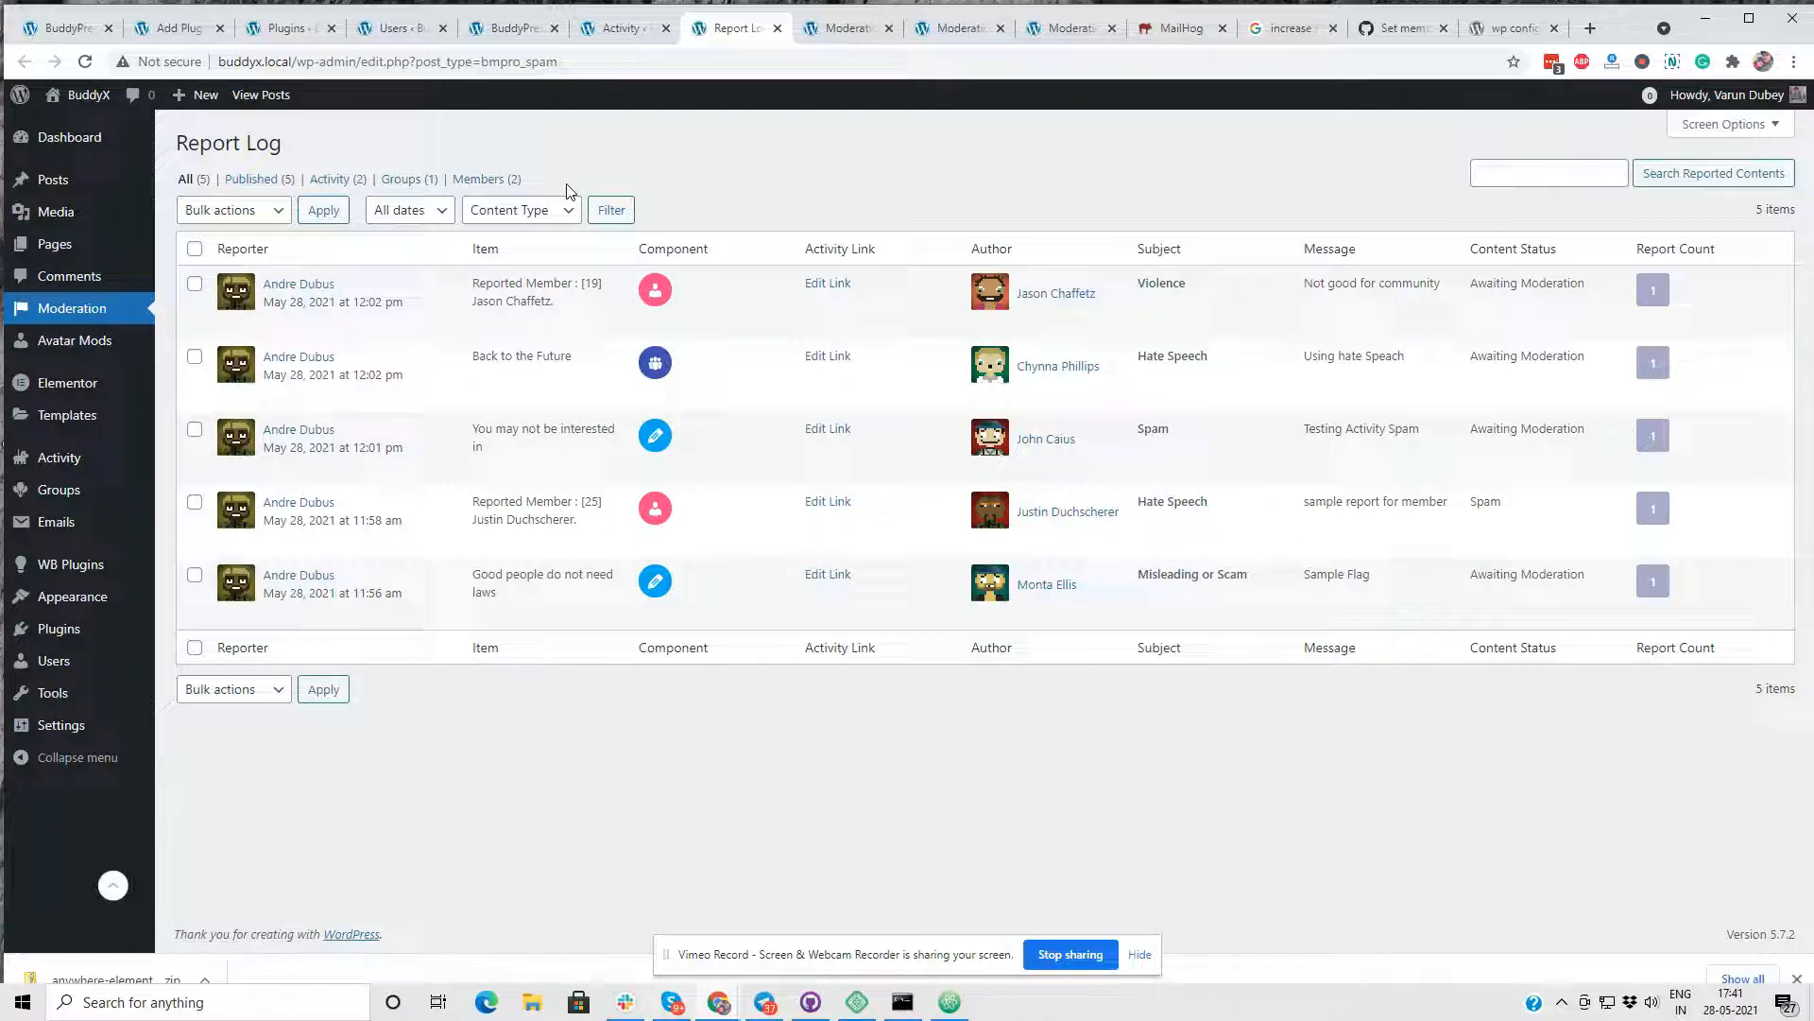
{"action": "left_click", "coordinate": [776, 28]}
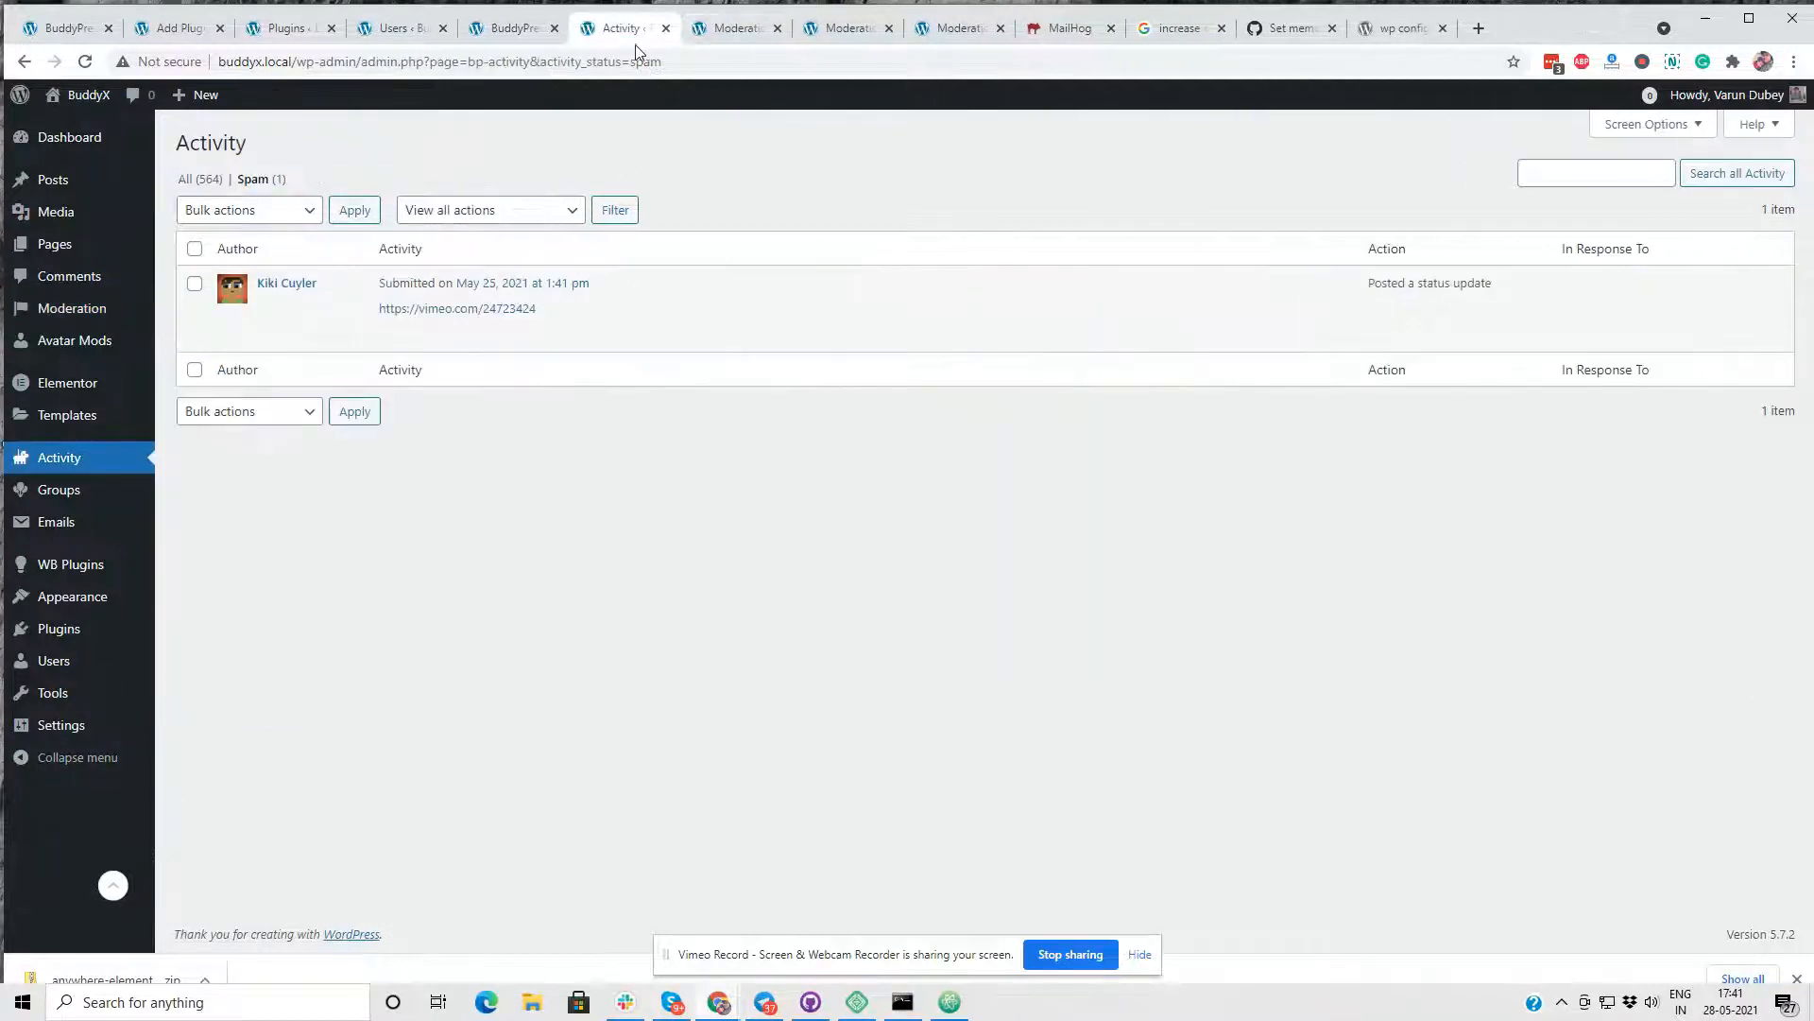
- Open the Activity Comment moderation settings and review them, including the option to moderate all activity comments
{"action": "left_click", "coordinate": [550, 28]}
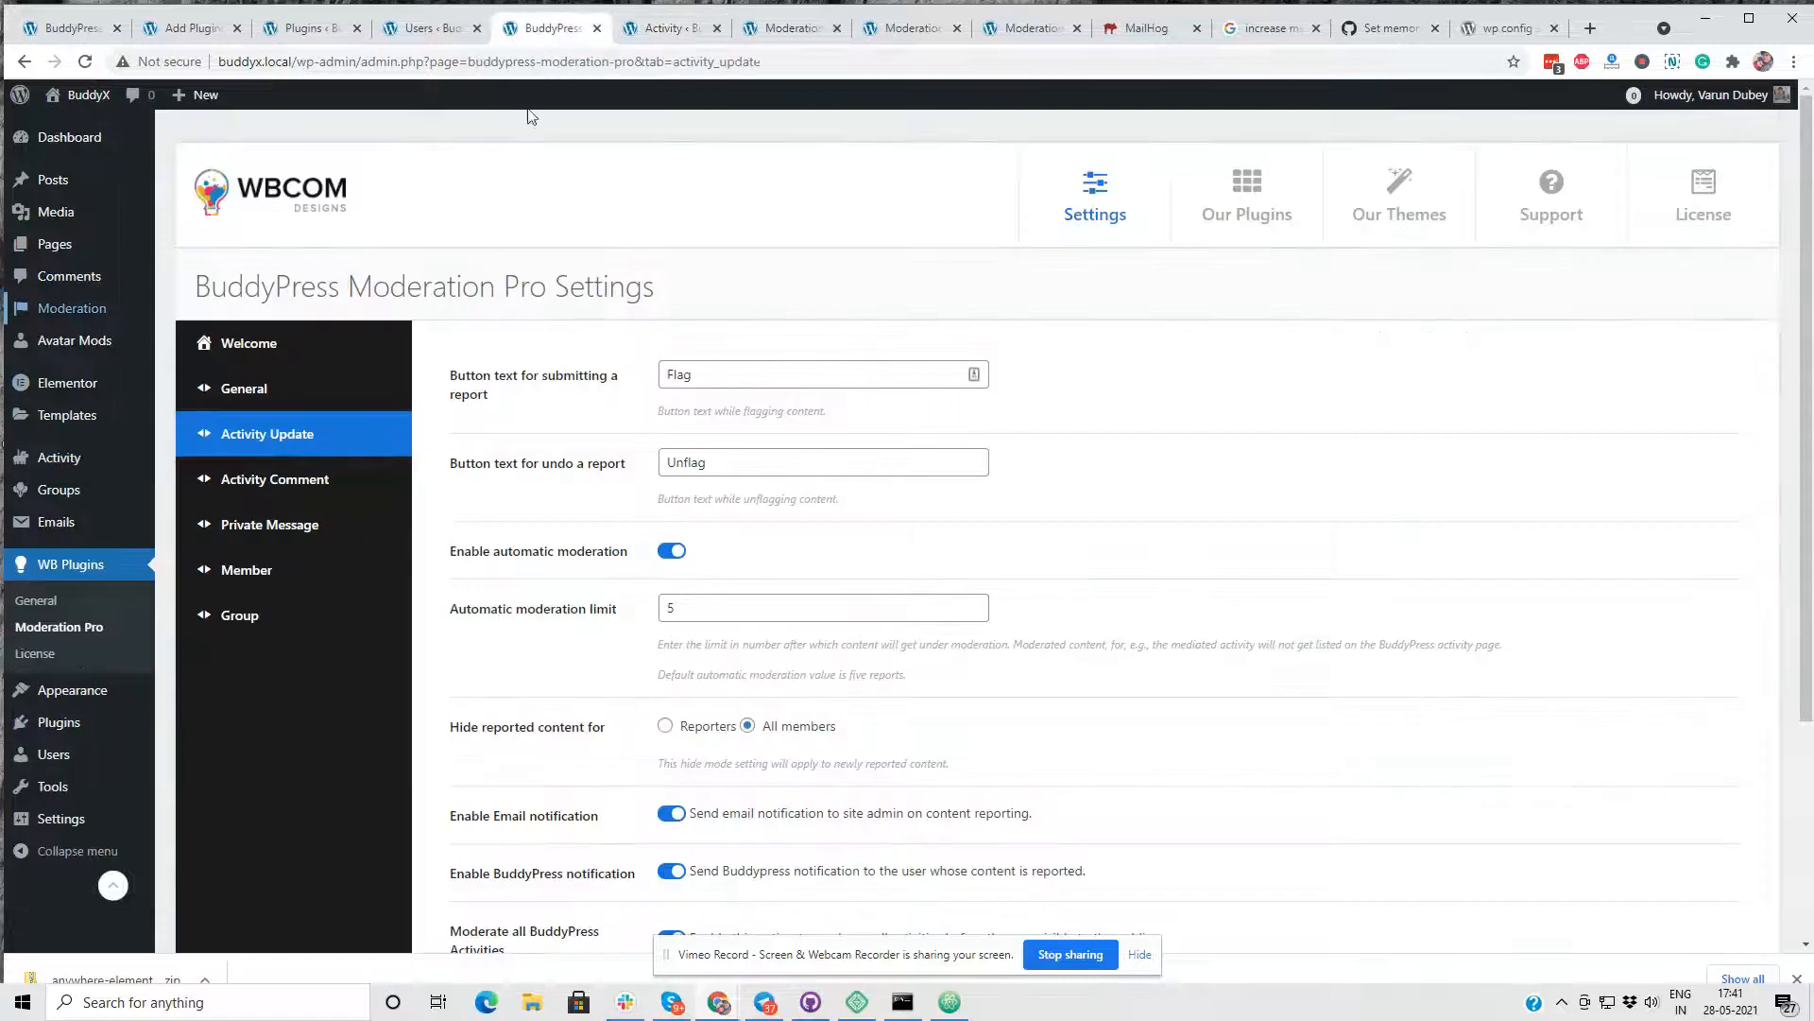
{"action": "left_click", "coordinate": [310, 484]}
{"action": "scroll", "coordinate": [930, 484], "scroll_direction": "down", "scroll_amount": 3}
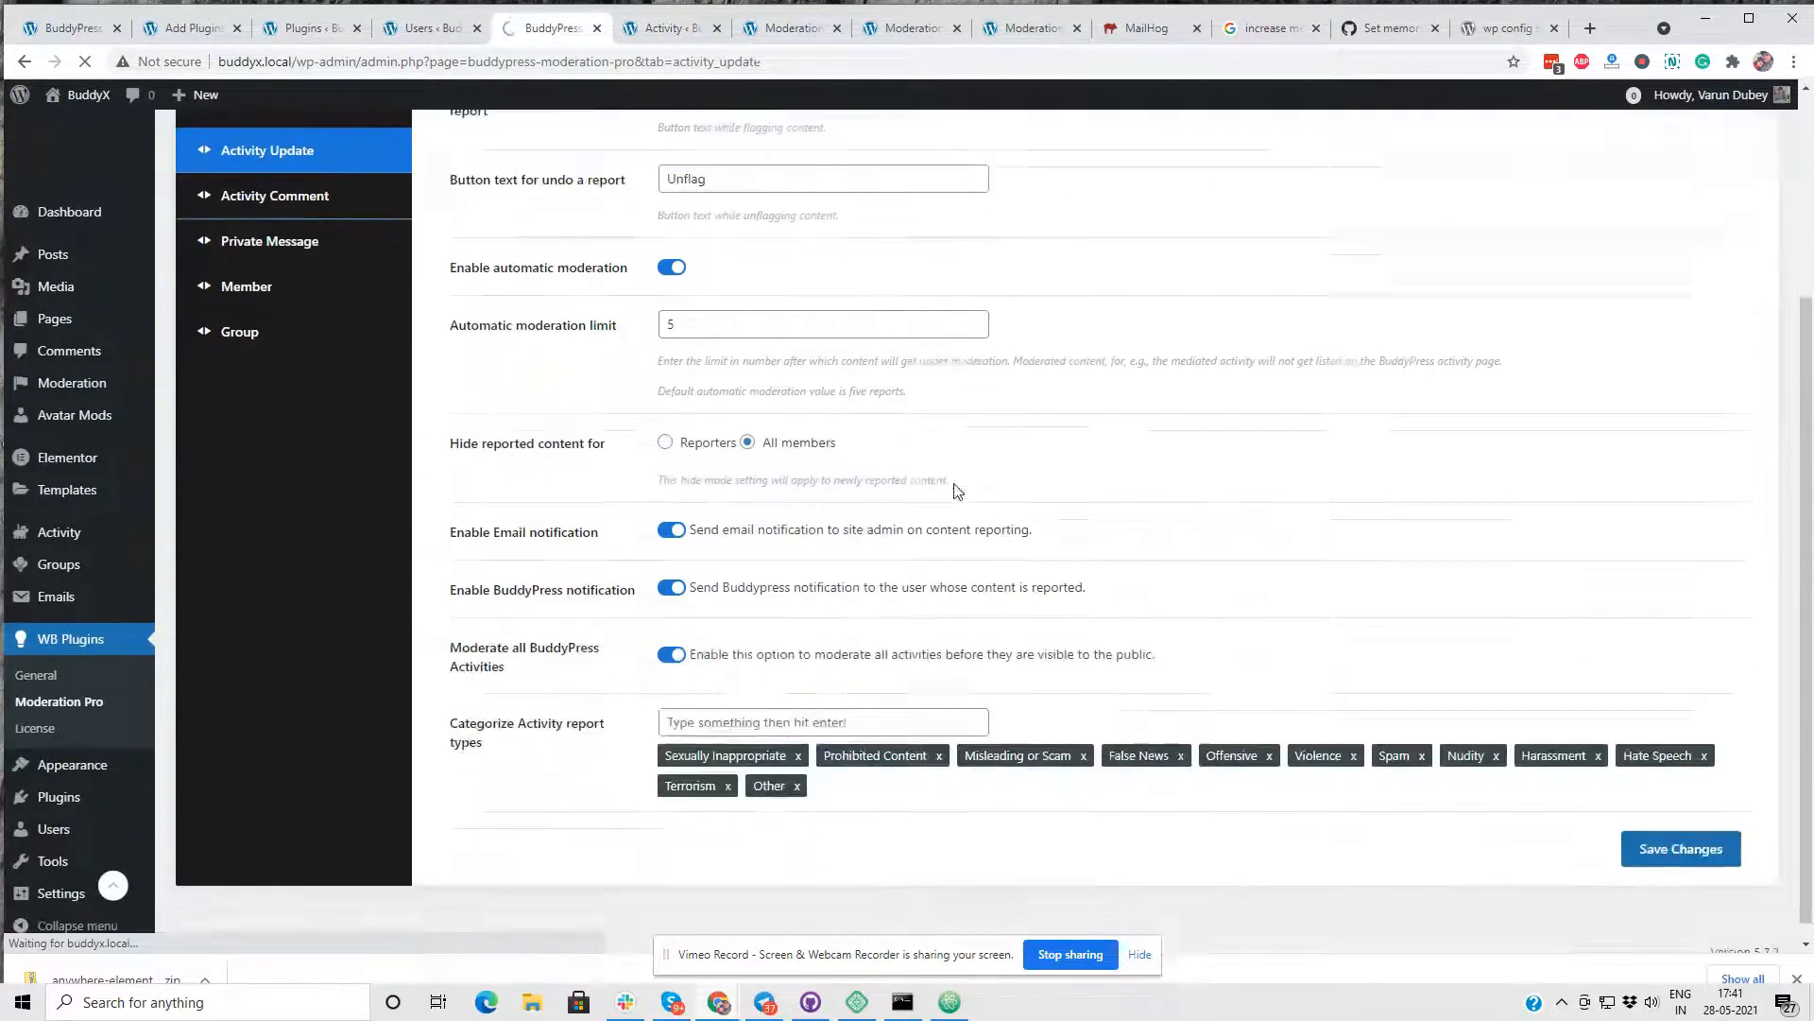
{"action": "scroll", "coordinate": [924, 477], "scroll_direction": "up", "scroll_amount": 1}
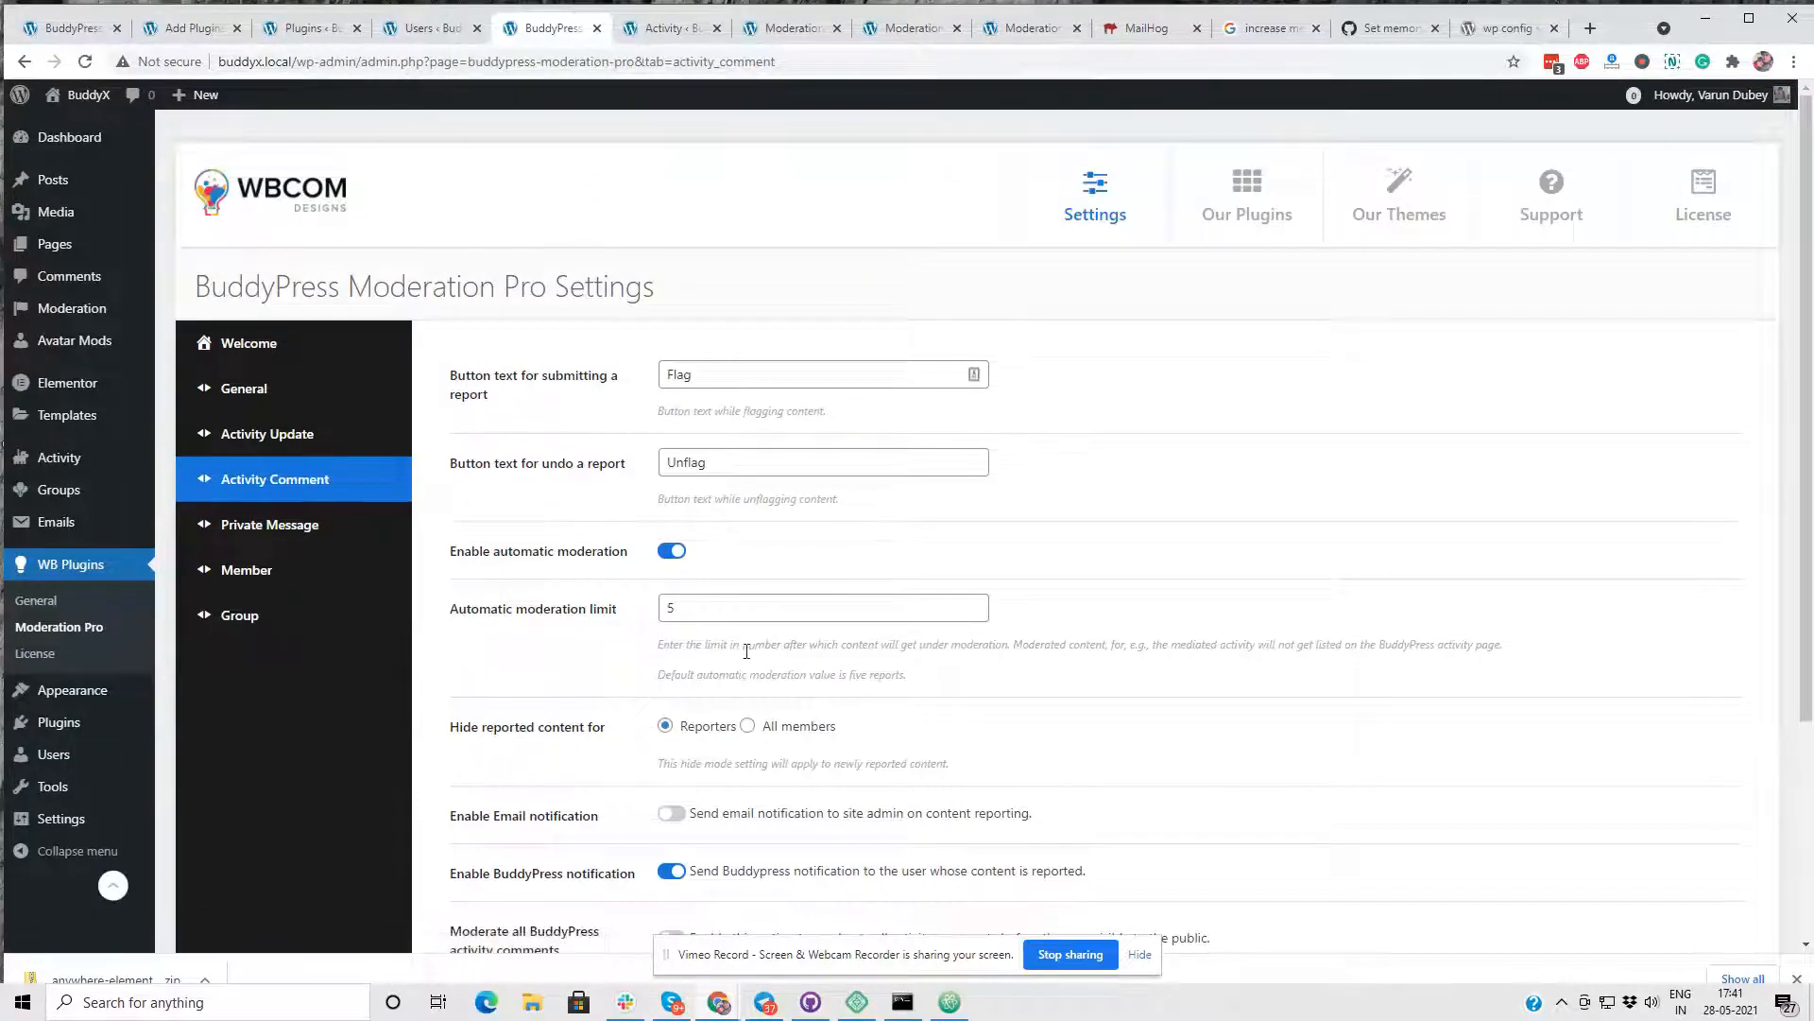
{"action": "scroll", "coordinate": [694, 602], "scroll_direction": "down", "scroll_amount": 3}
{"action": "scroll", "coordinate": [806, 281], "scroll_direction": "up", "scroll_amount": 2}
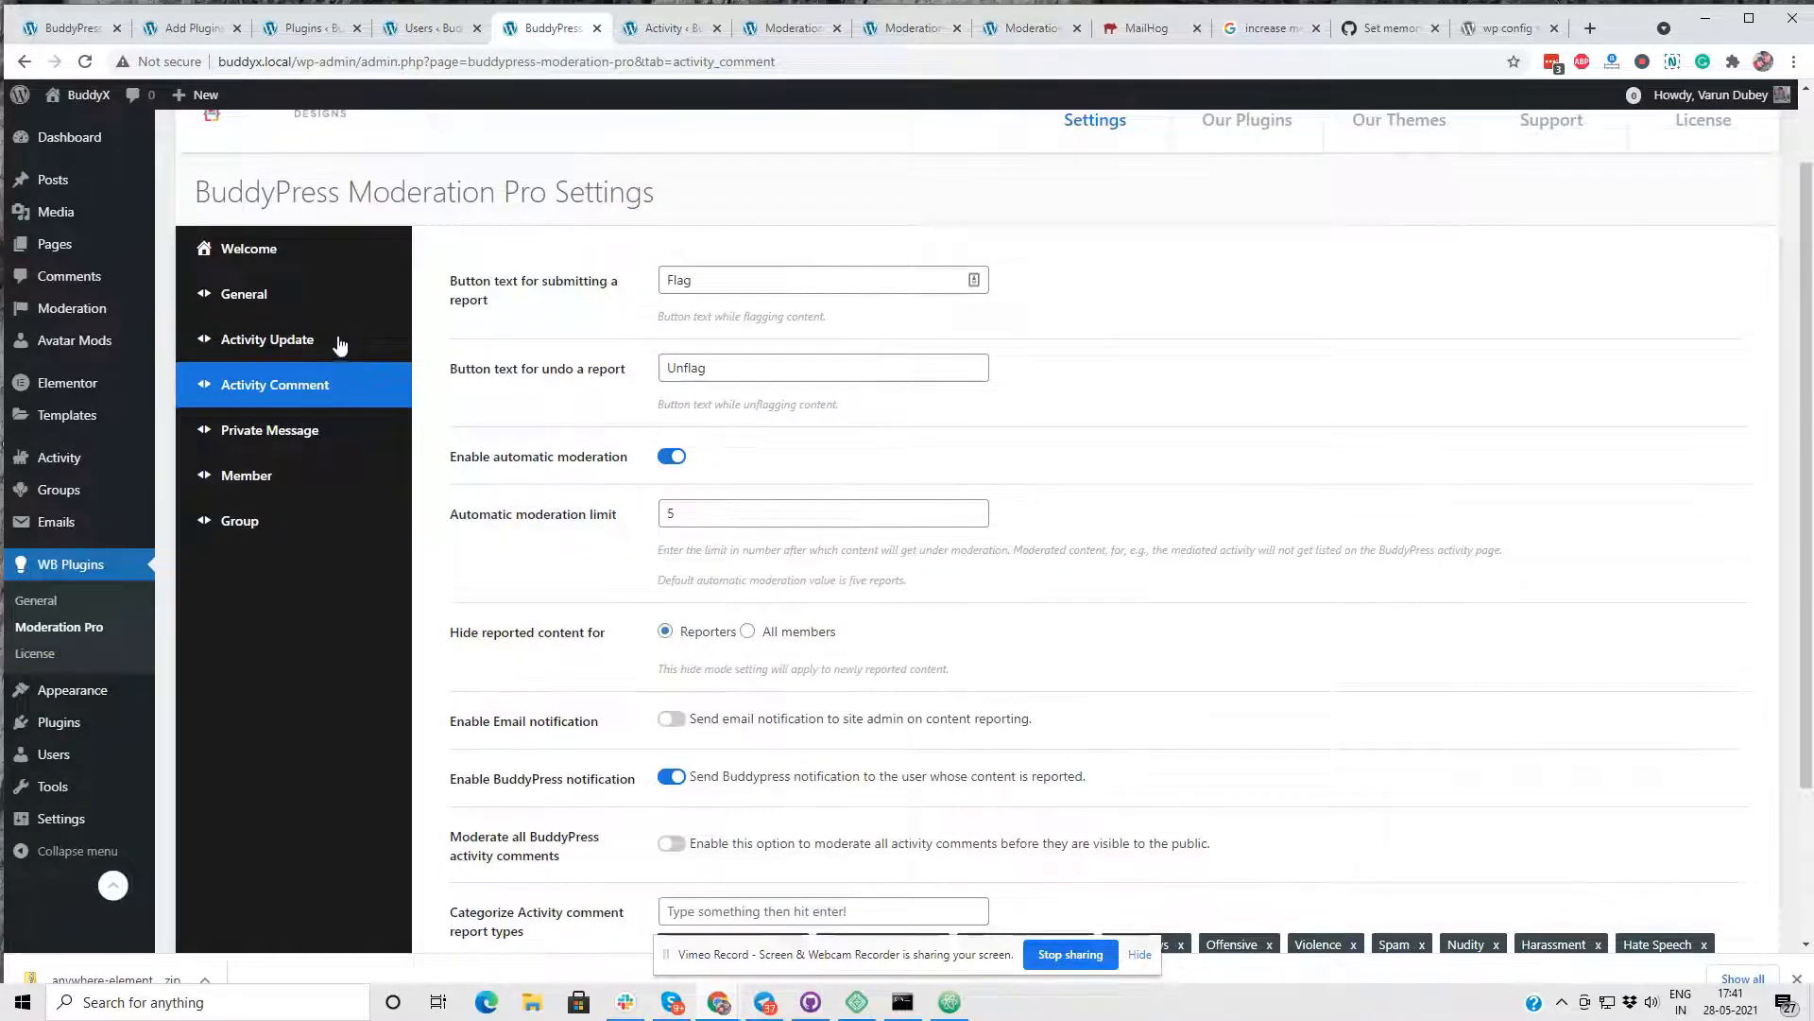
{"action": "scroll", "coordinate": [733, 421], "scroll_direction": "down", "scroll_amount": 2}
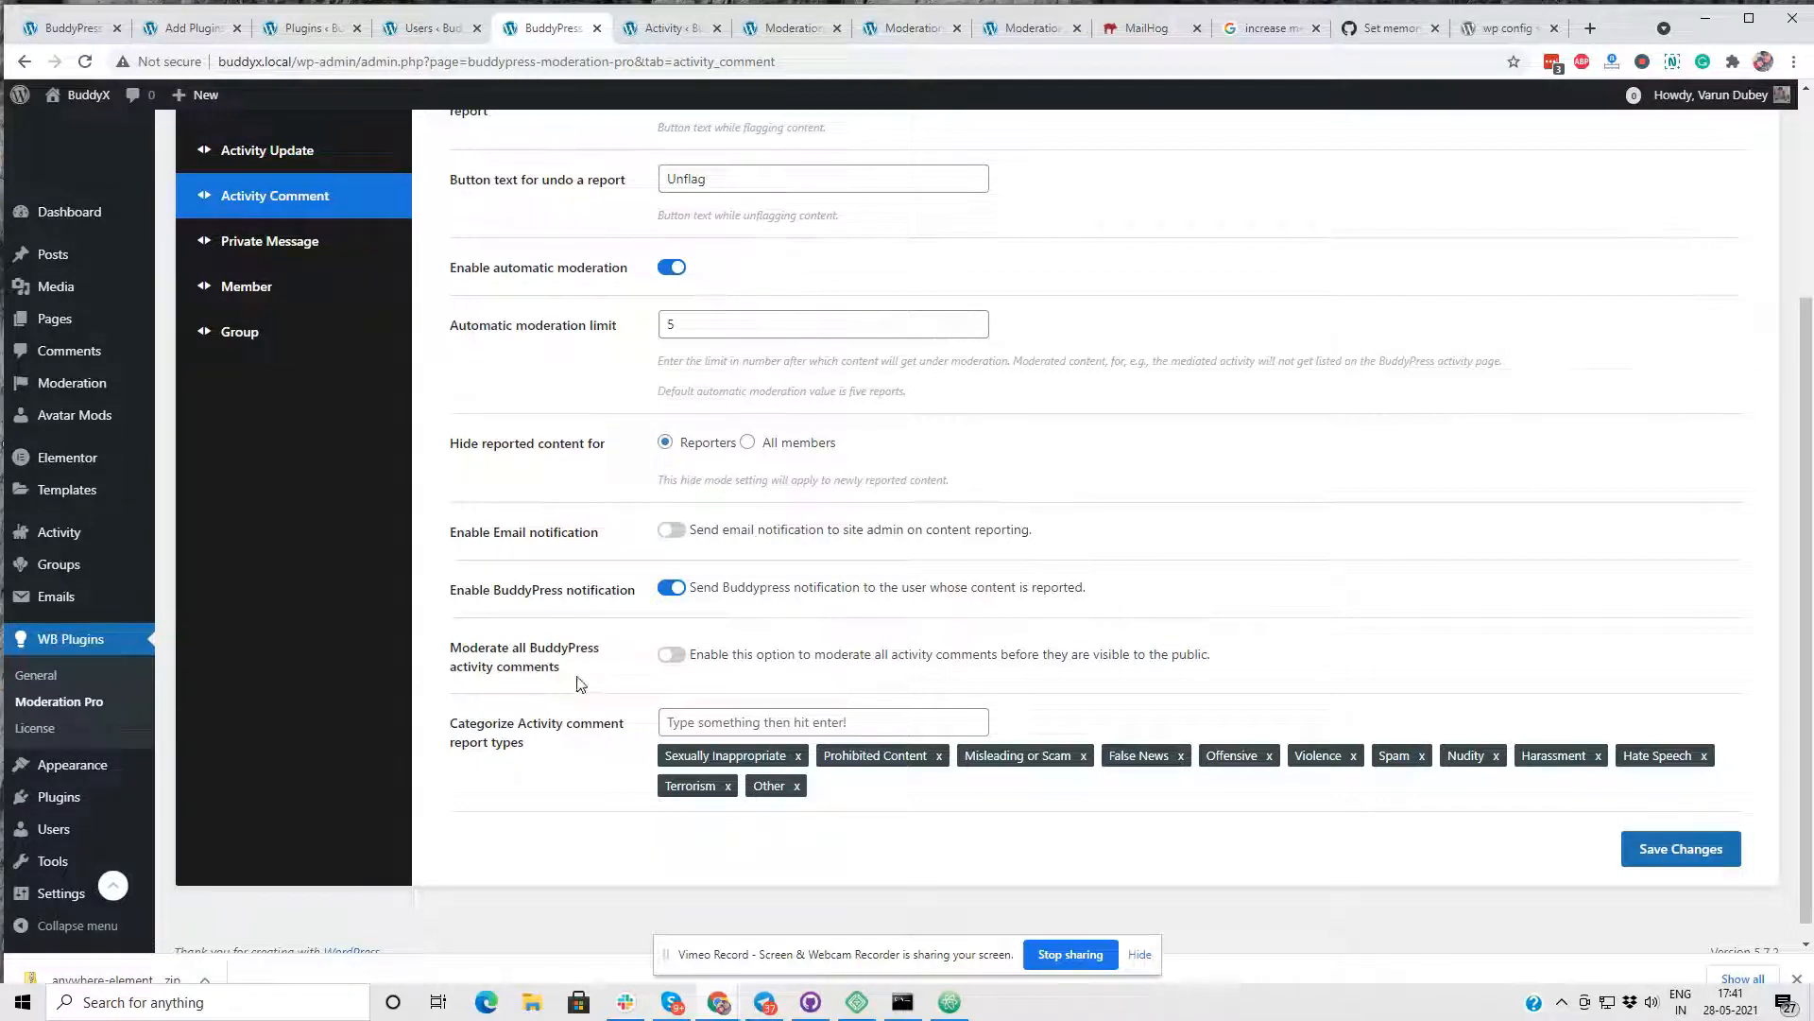
{"action": "left_click_drag", "start_coordinate": [549, 669], "coordinate": [451, 648]}
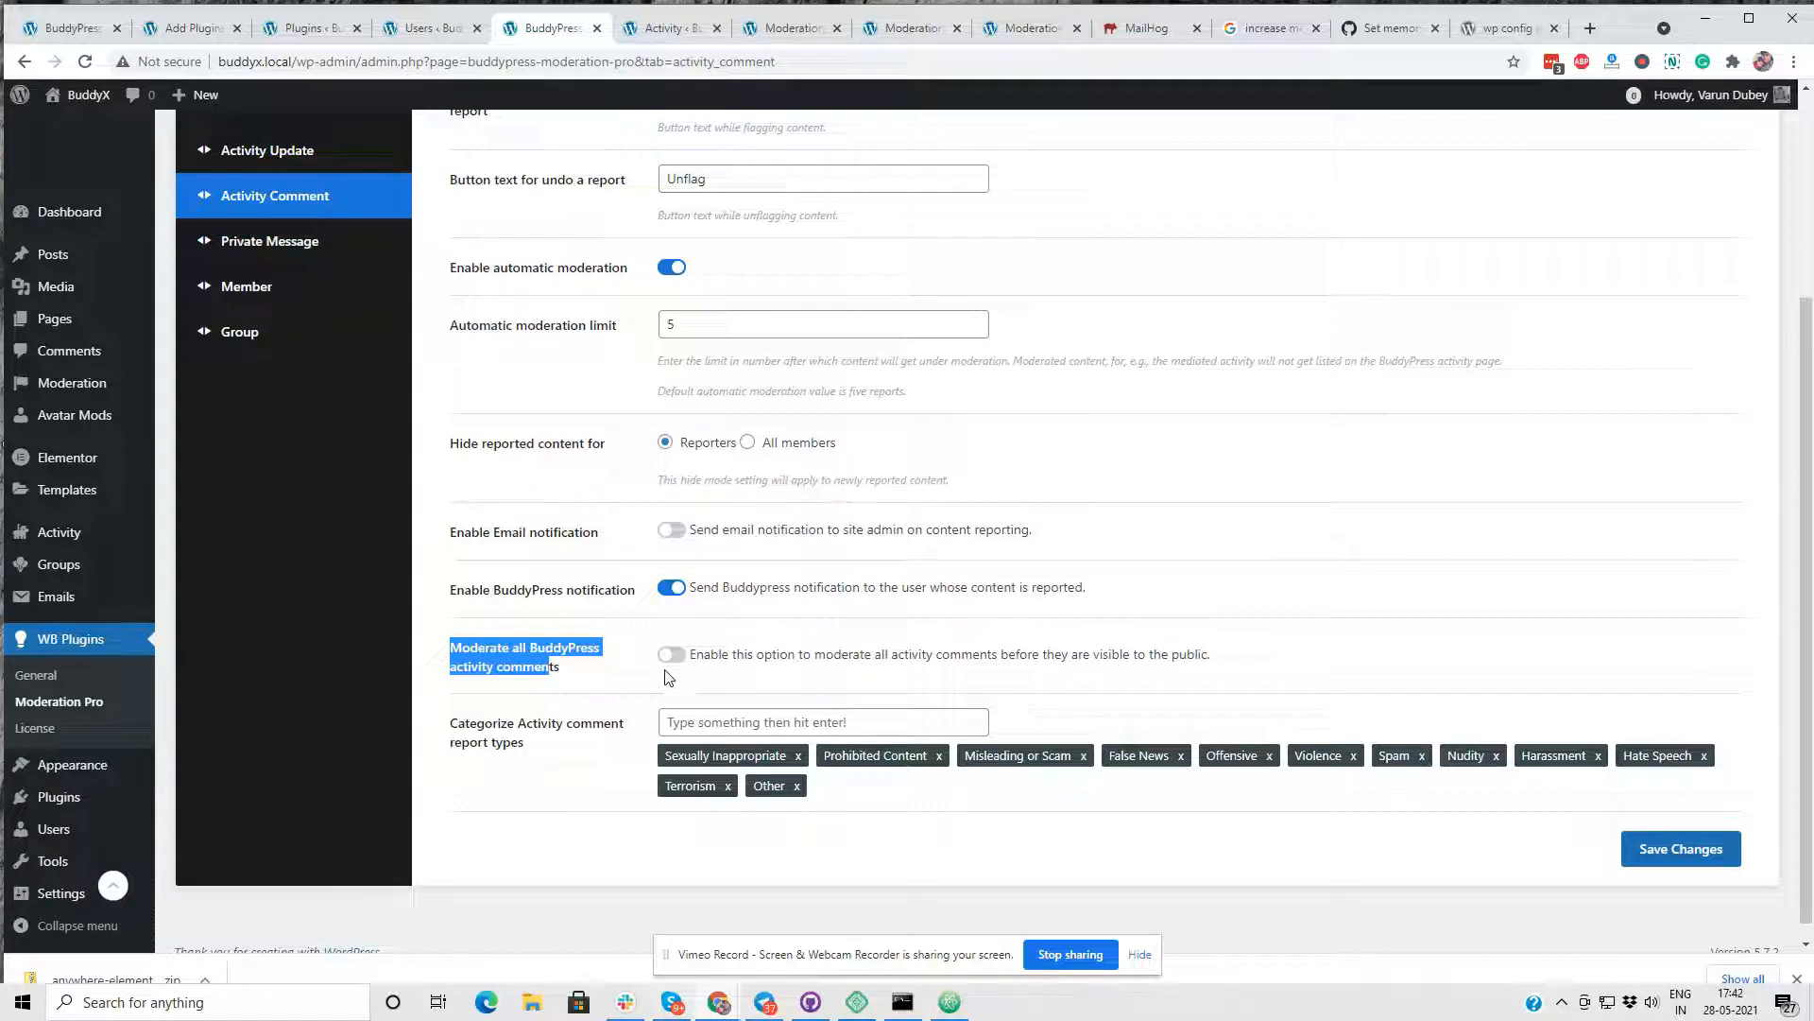
{"action": "scroll", "coordinate": [543, 410], "scroll_direction": "up", "scroll_amount": 3}
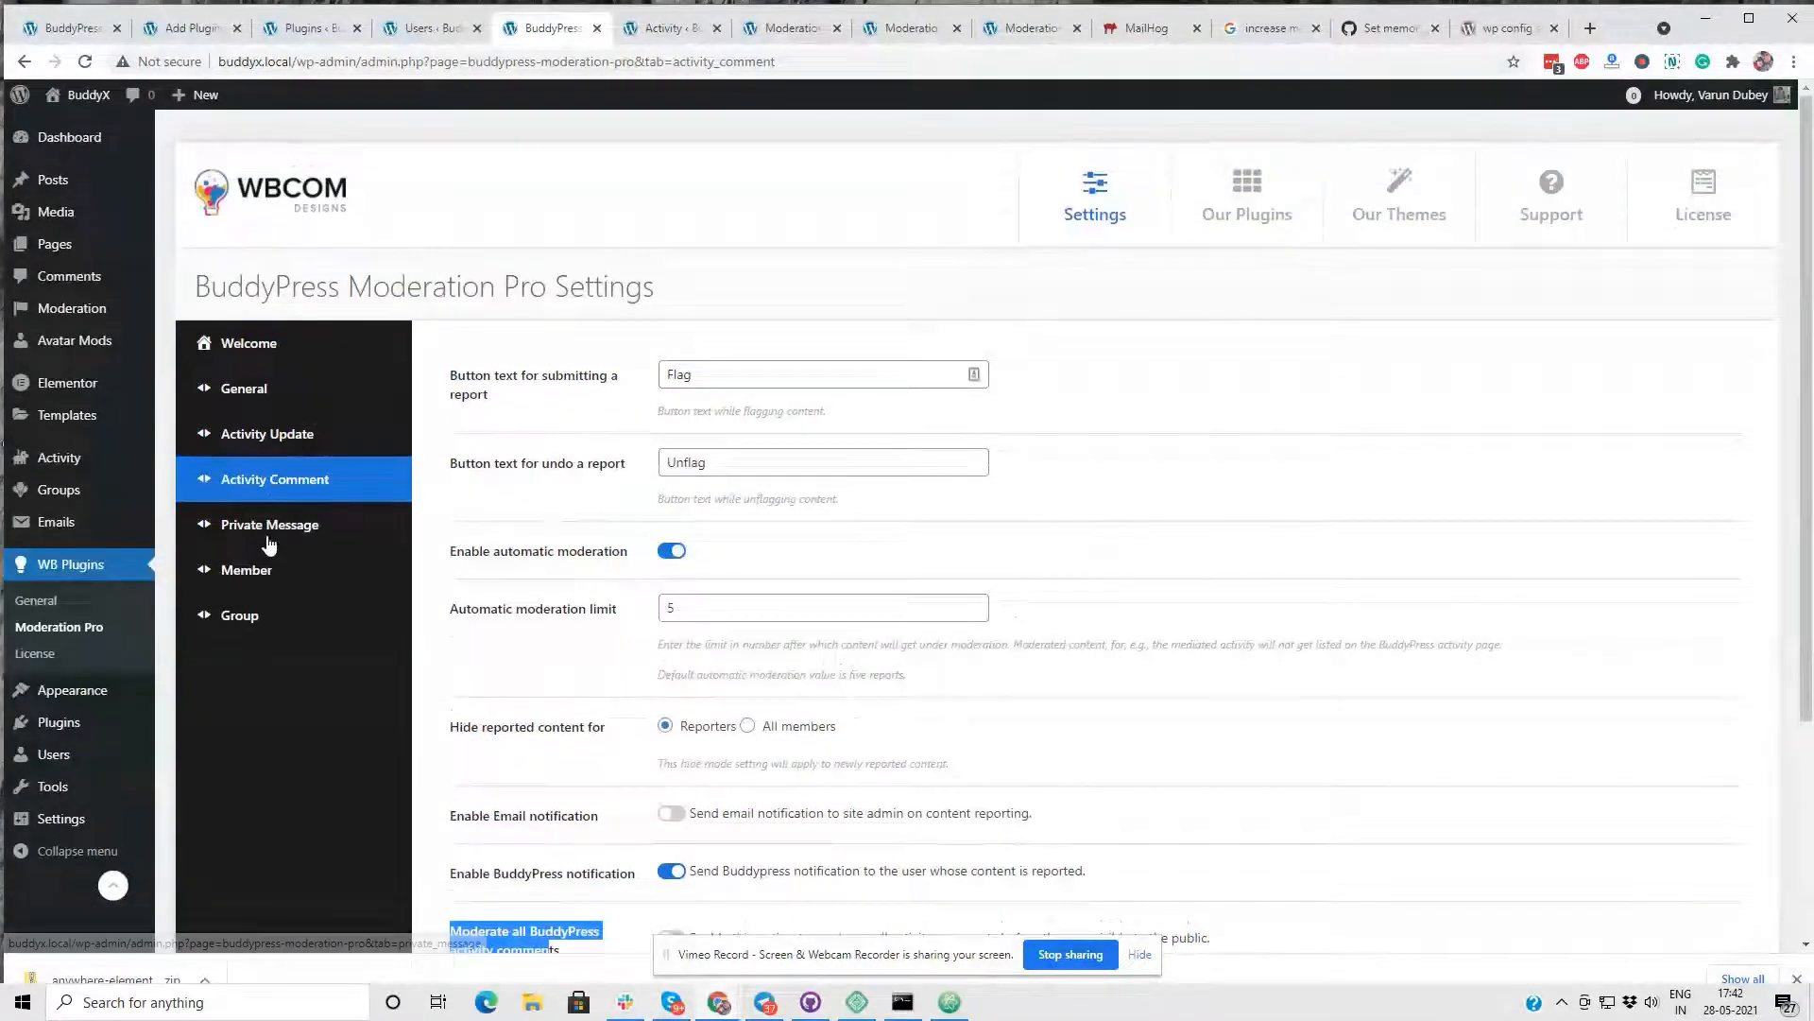
- Review the Private Message moderation settings, followed by the Member settings with their restrictions for reported members
{"action": "left_click", "coordinate": [271, 529]}
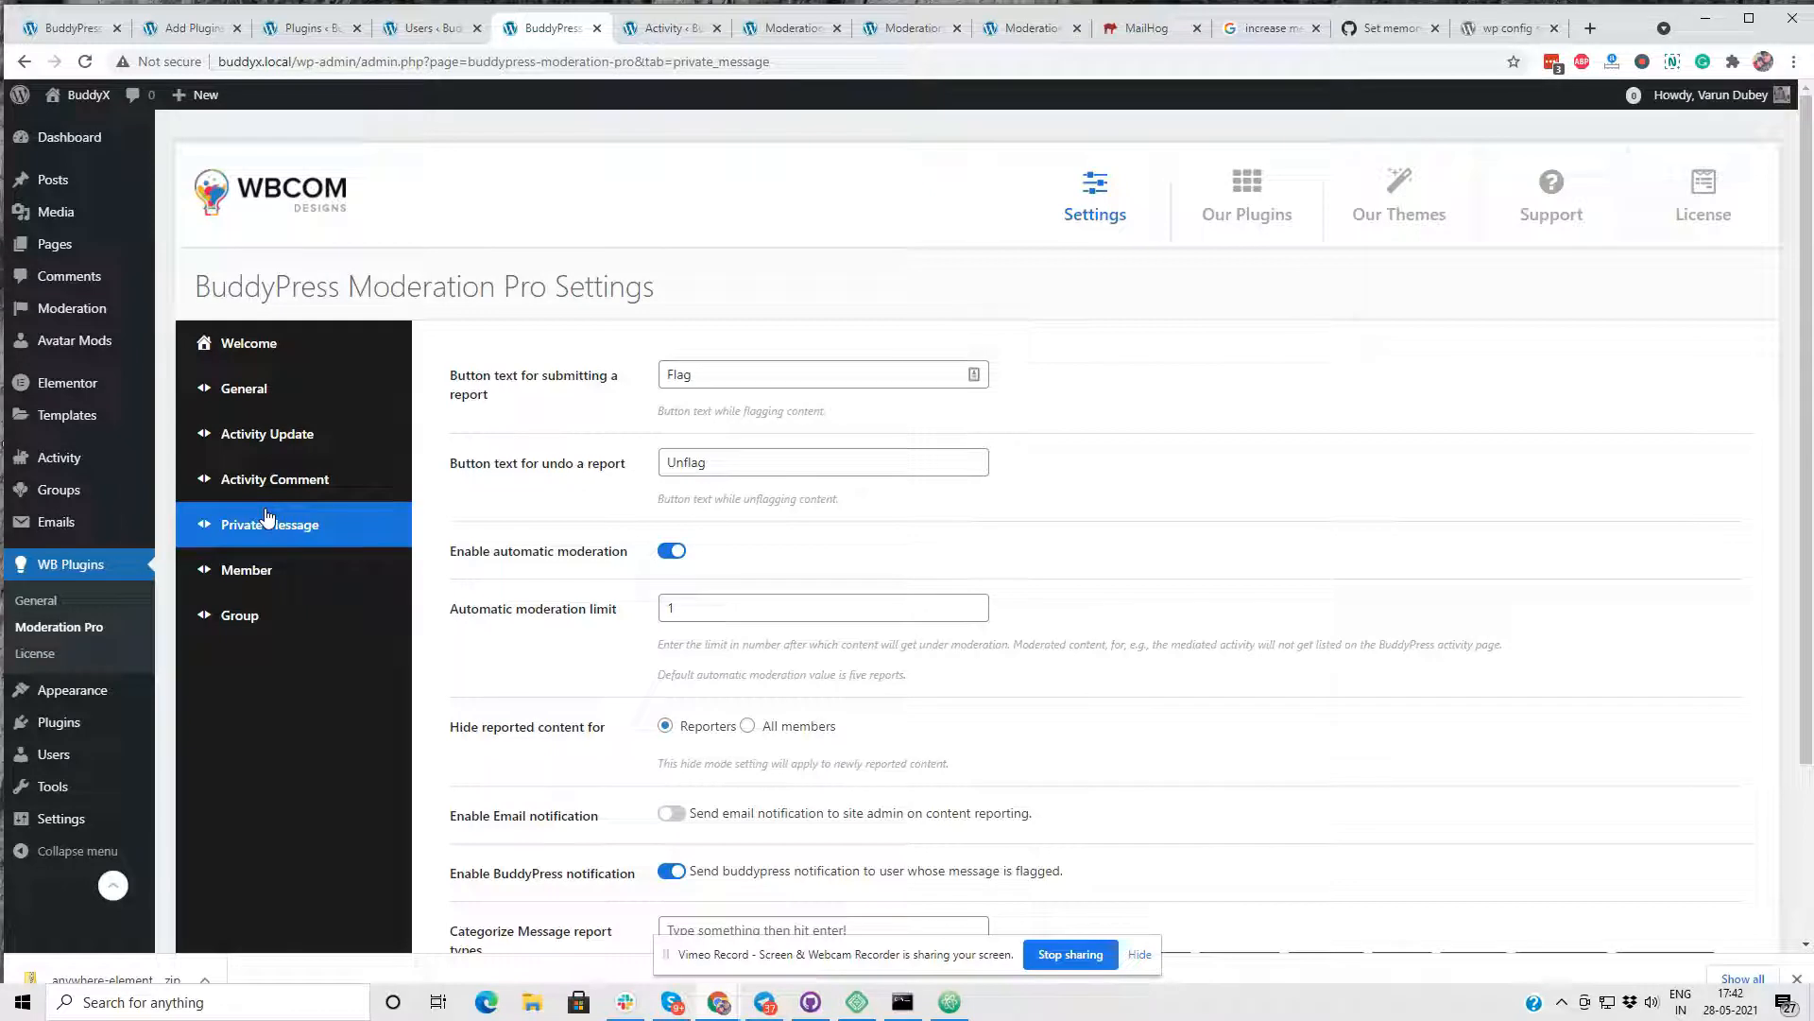
{"action": "scroll", "coordinate": [269, 518], "scroll_direction": "down", "scroll_amount": 3}
{"action": "left_click", "coordinate": [274, 352]}
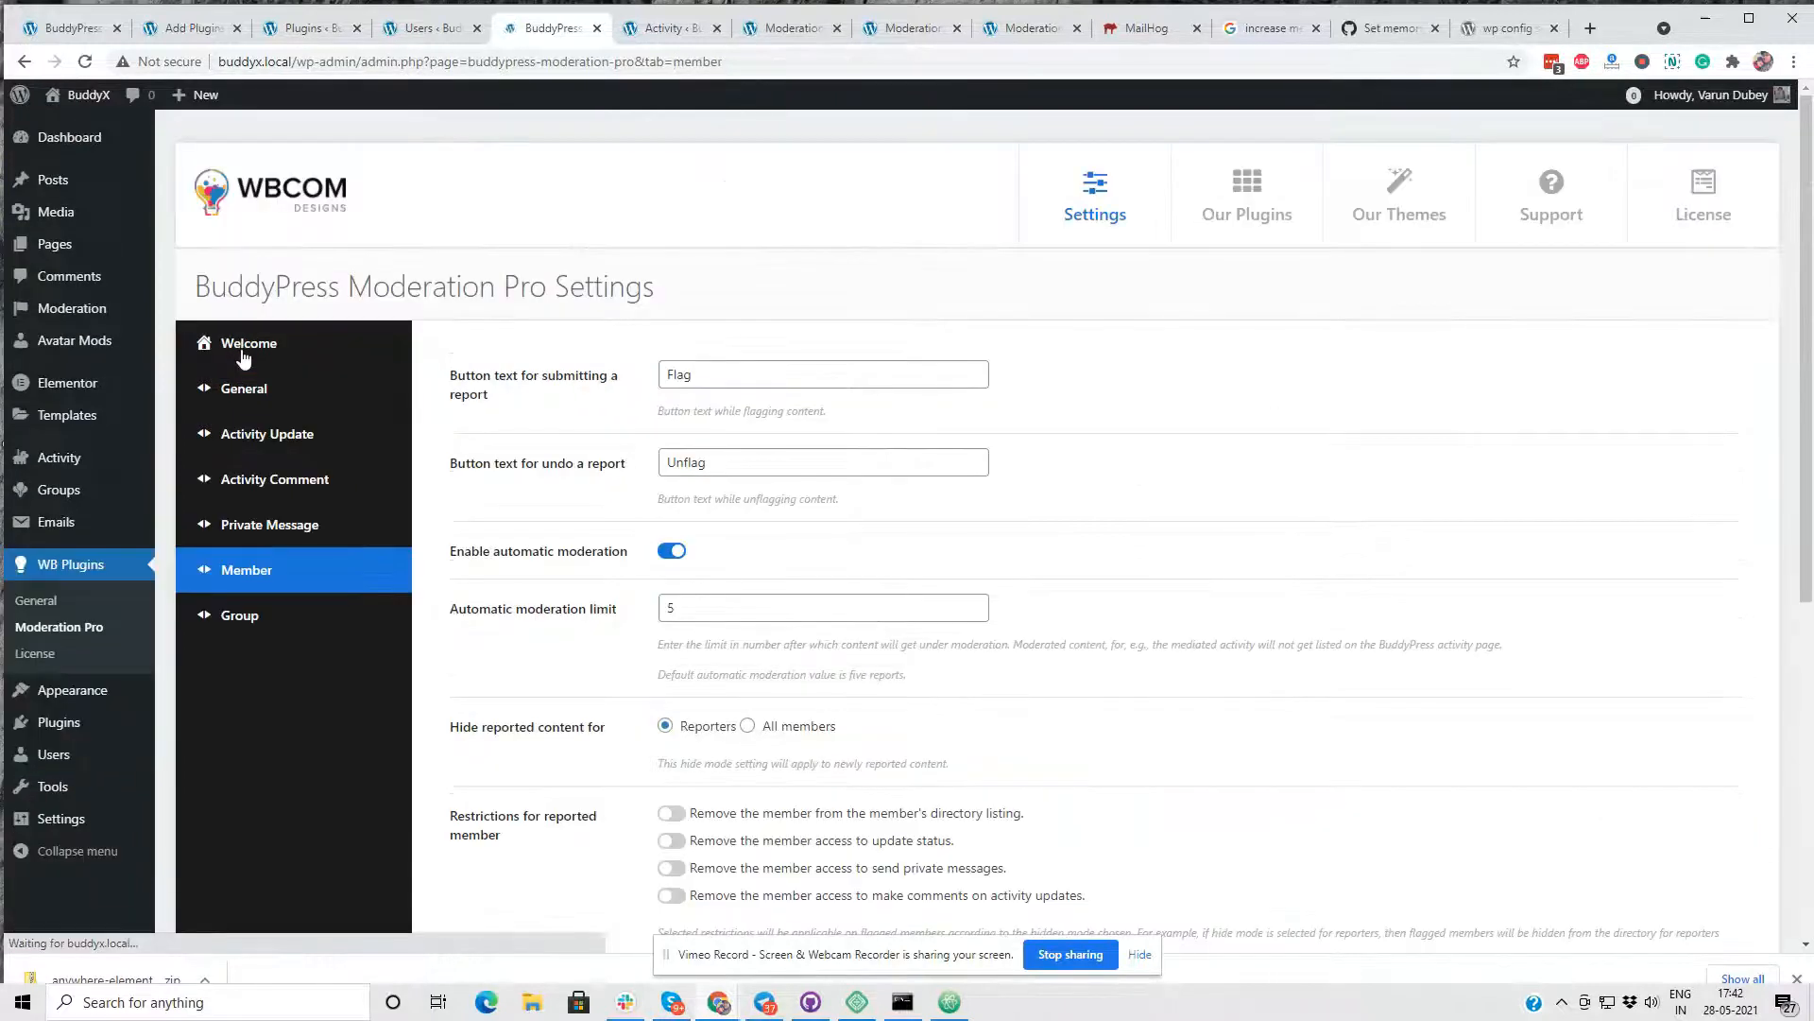
{"action": "scroll", "coordinate": [462, 421], "scroll_direction": "down", "scroll_amount": 3}
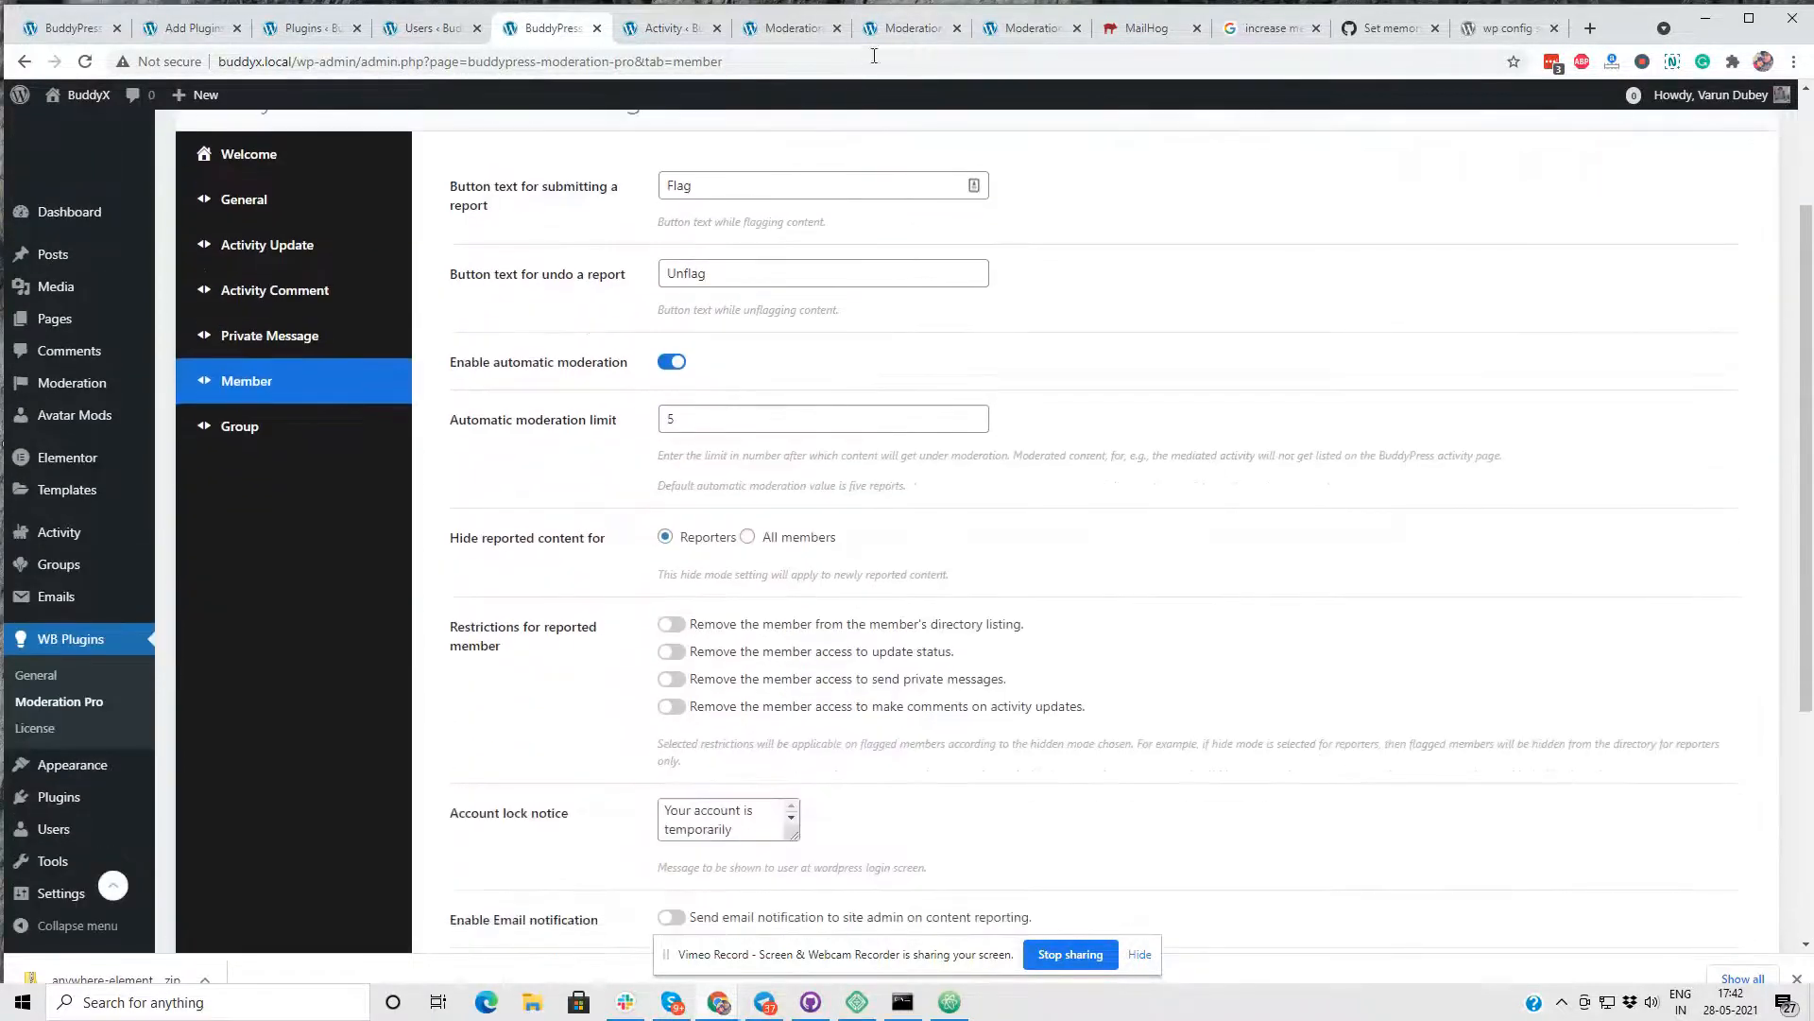
- Open the reported member's profile from the Hate Speech moderation report in a new tab and close the report
{"action": "left_click", "coordinate": [911, 28]}
{"action": "left_click", "coordinate": [1044, 26]}
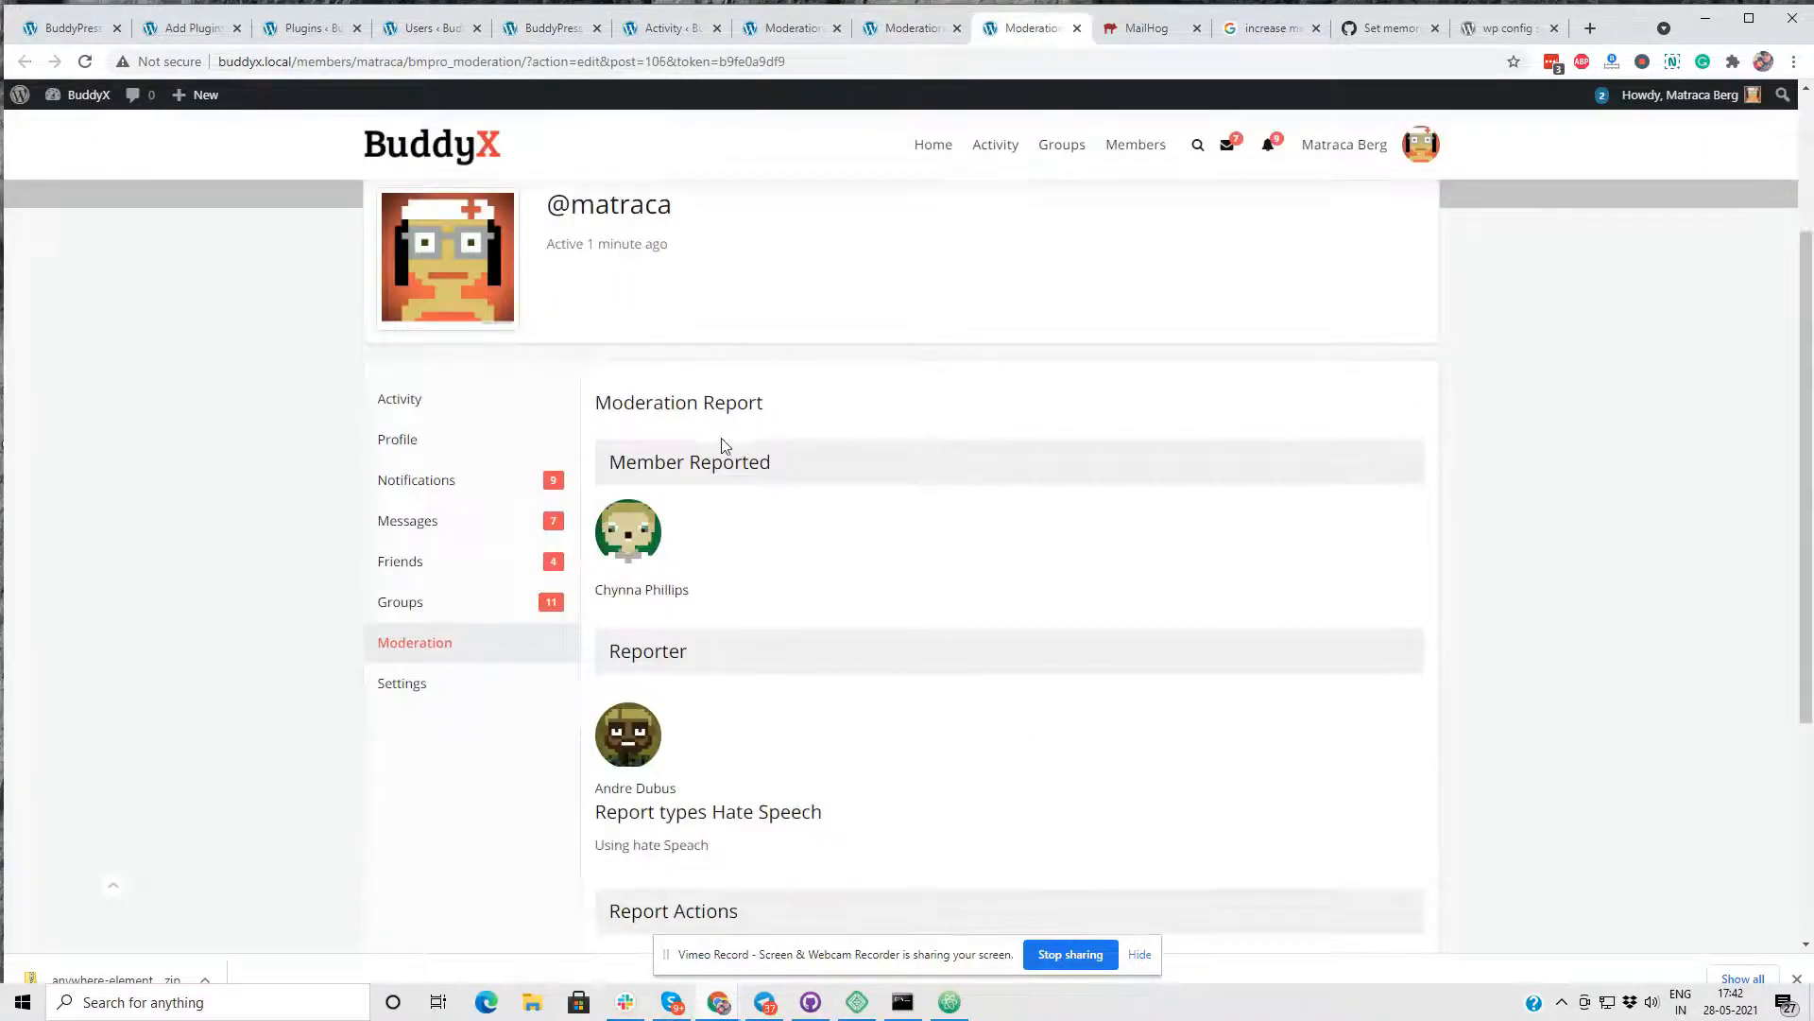
{"action": "left_click", "coordinate": [631, 601]}
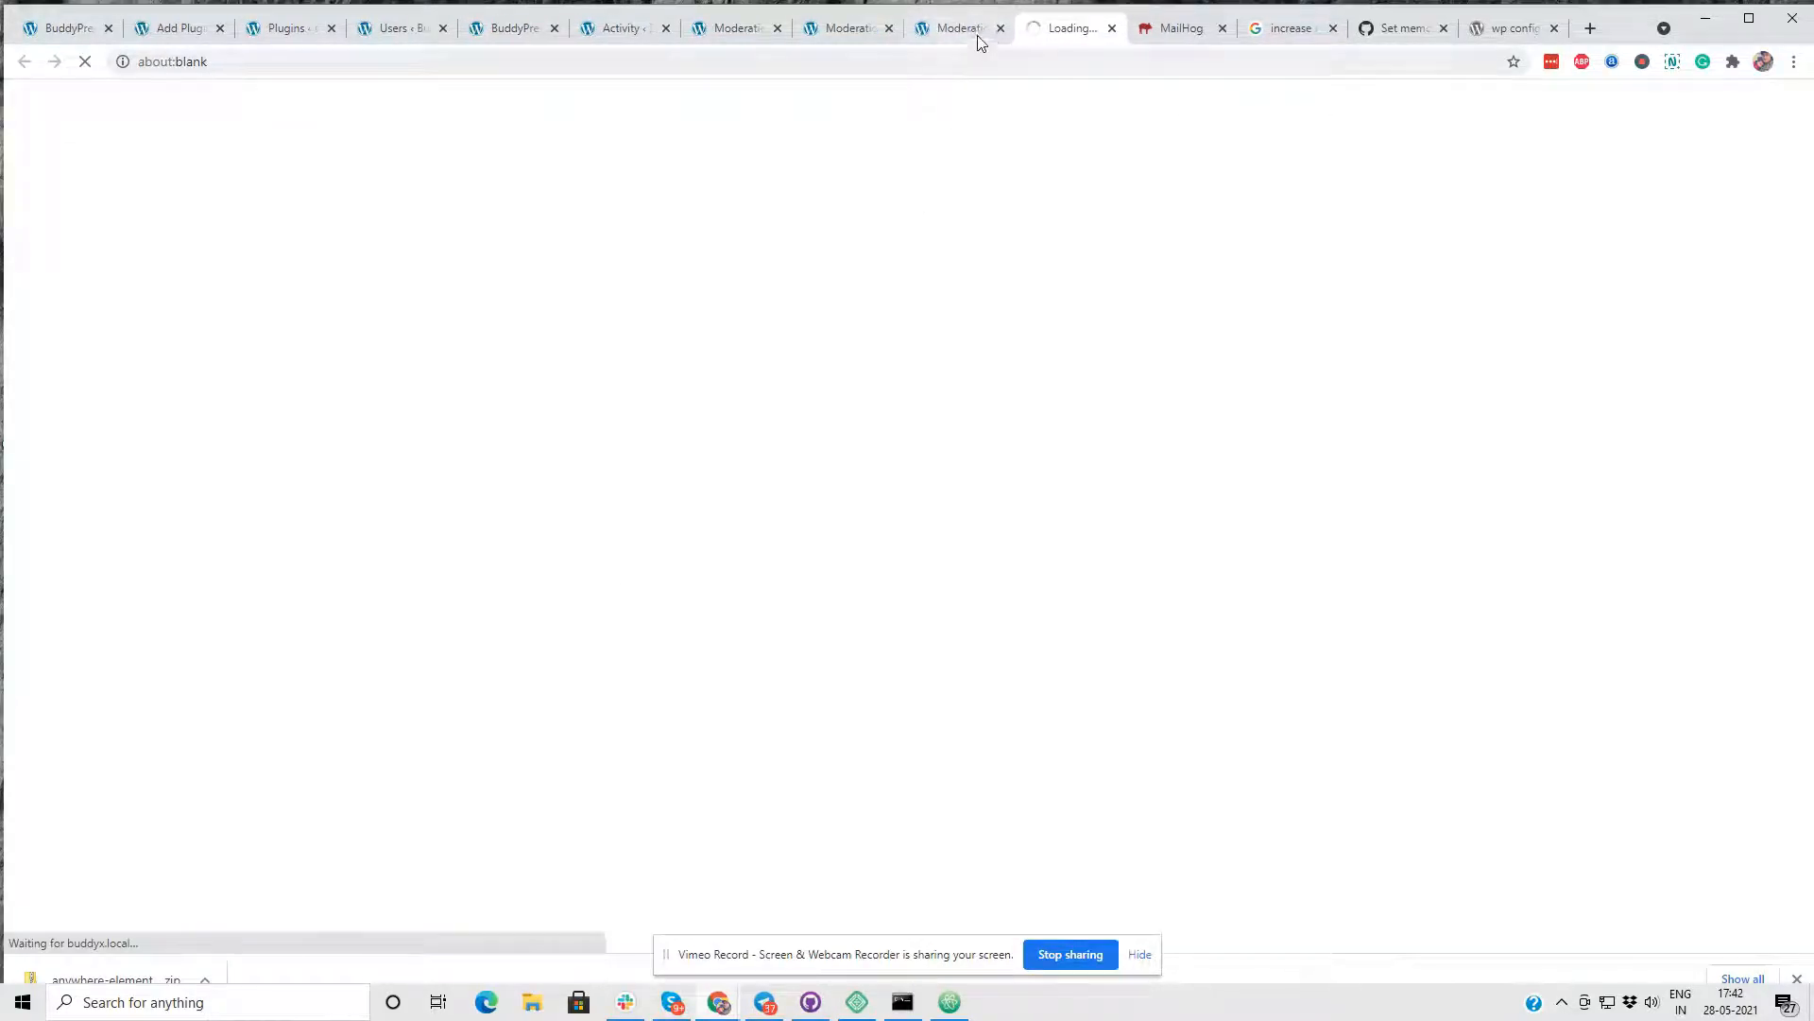
{"action": "left_click", "coordinate": [1000, 28]}
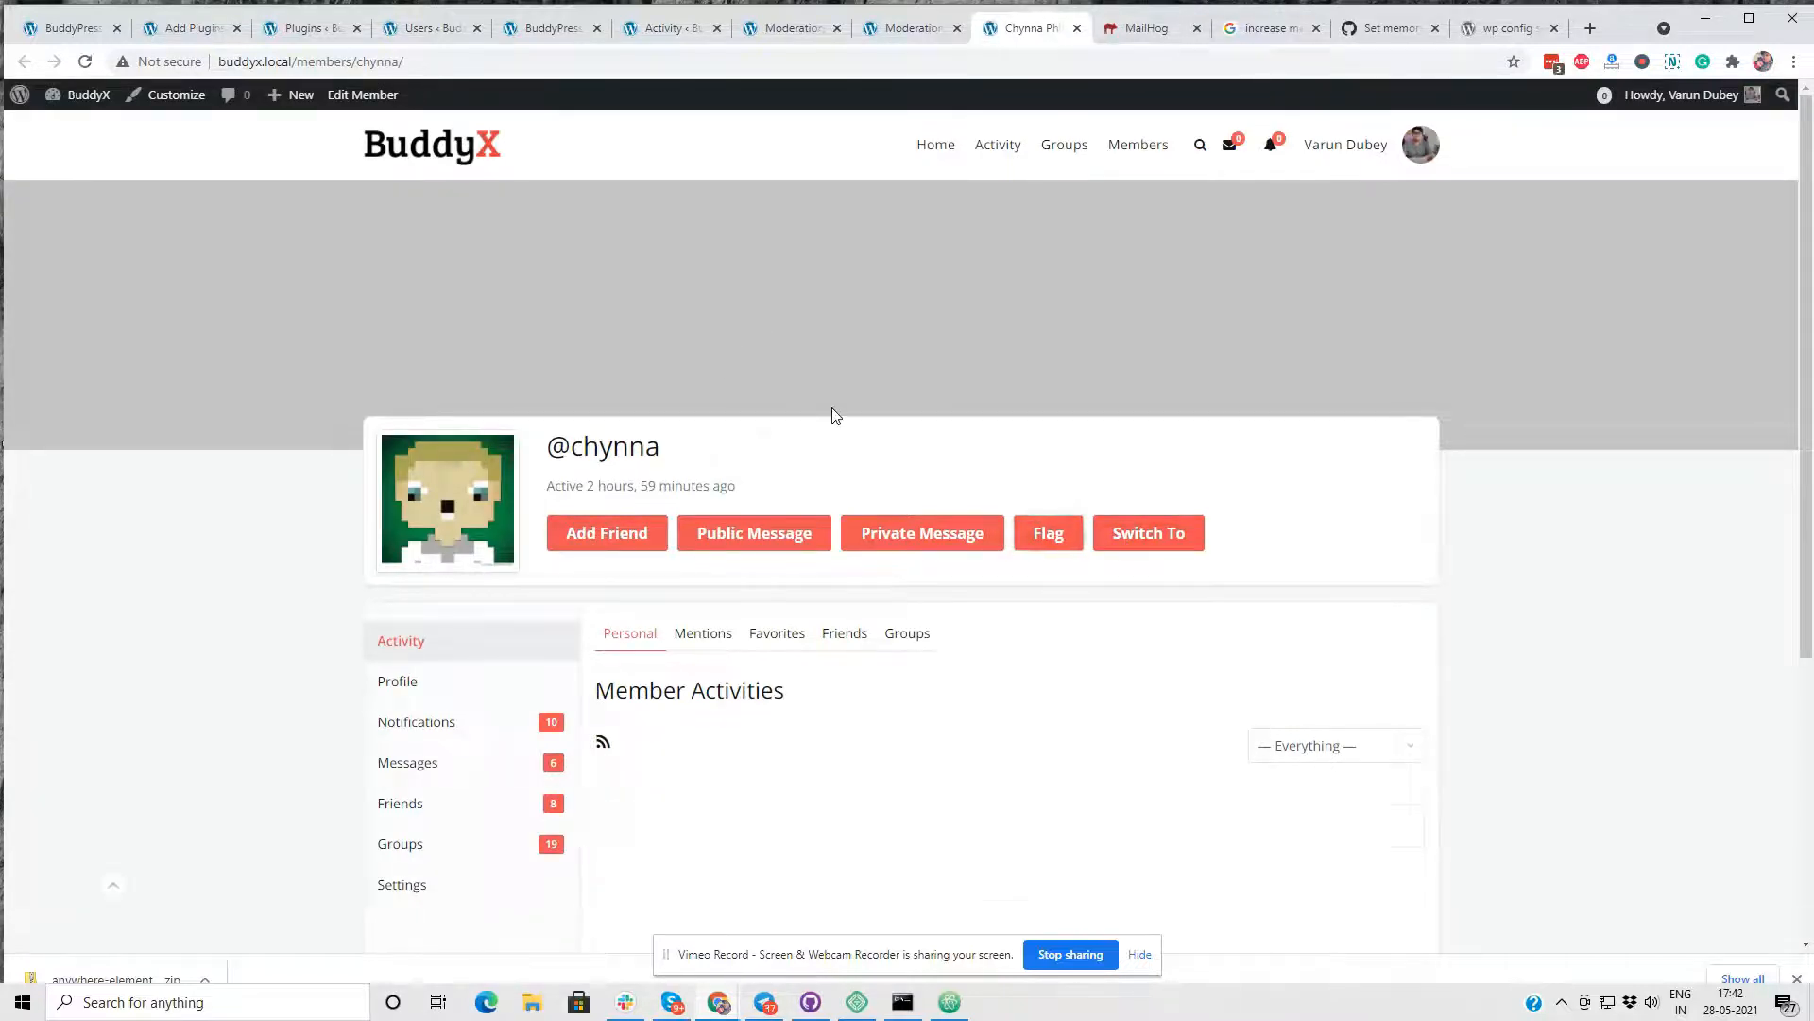
- Report the member from their profile with the subject Other and the description "not interested"
{"action": "right_click", "coordinate": [626, 289]}
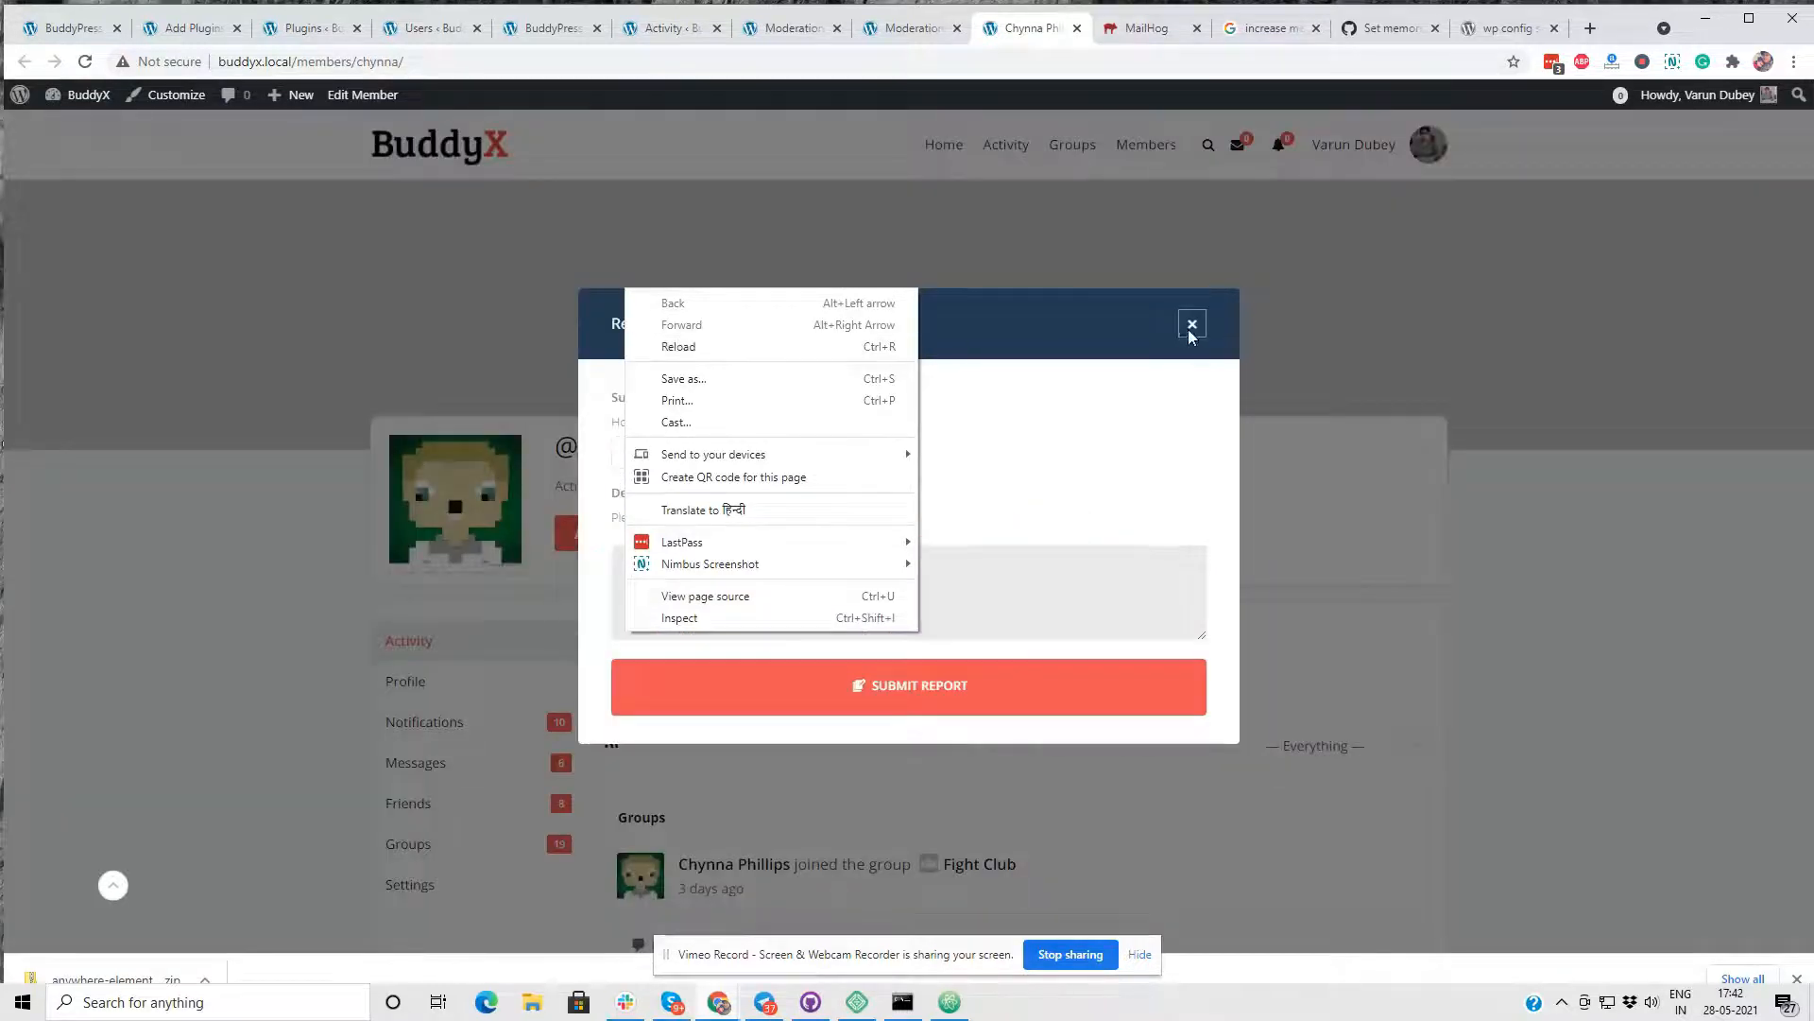
{"action": "left_click", "coordinate": [1187, 332]}
{"action": "left_click_drag", "start_coordinate": [898, 389], "coordinate": [692, 453]}
{"action": "left_click", "coordinate": [693, 454]}
{"action": "left_click", "coordinate": [648, 650]}
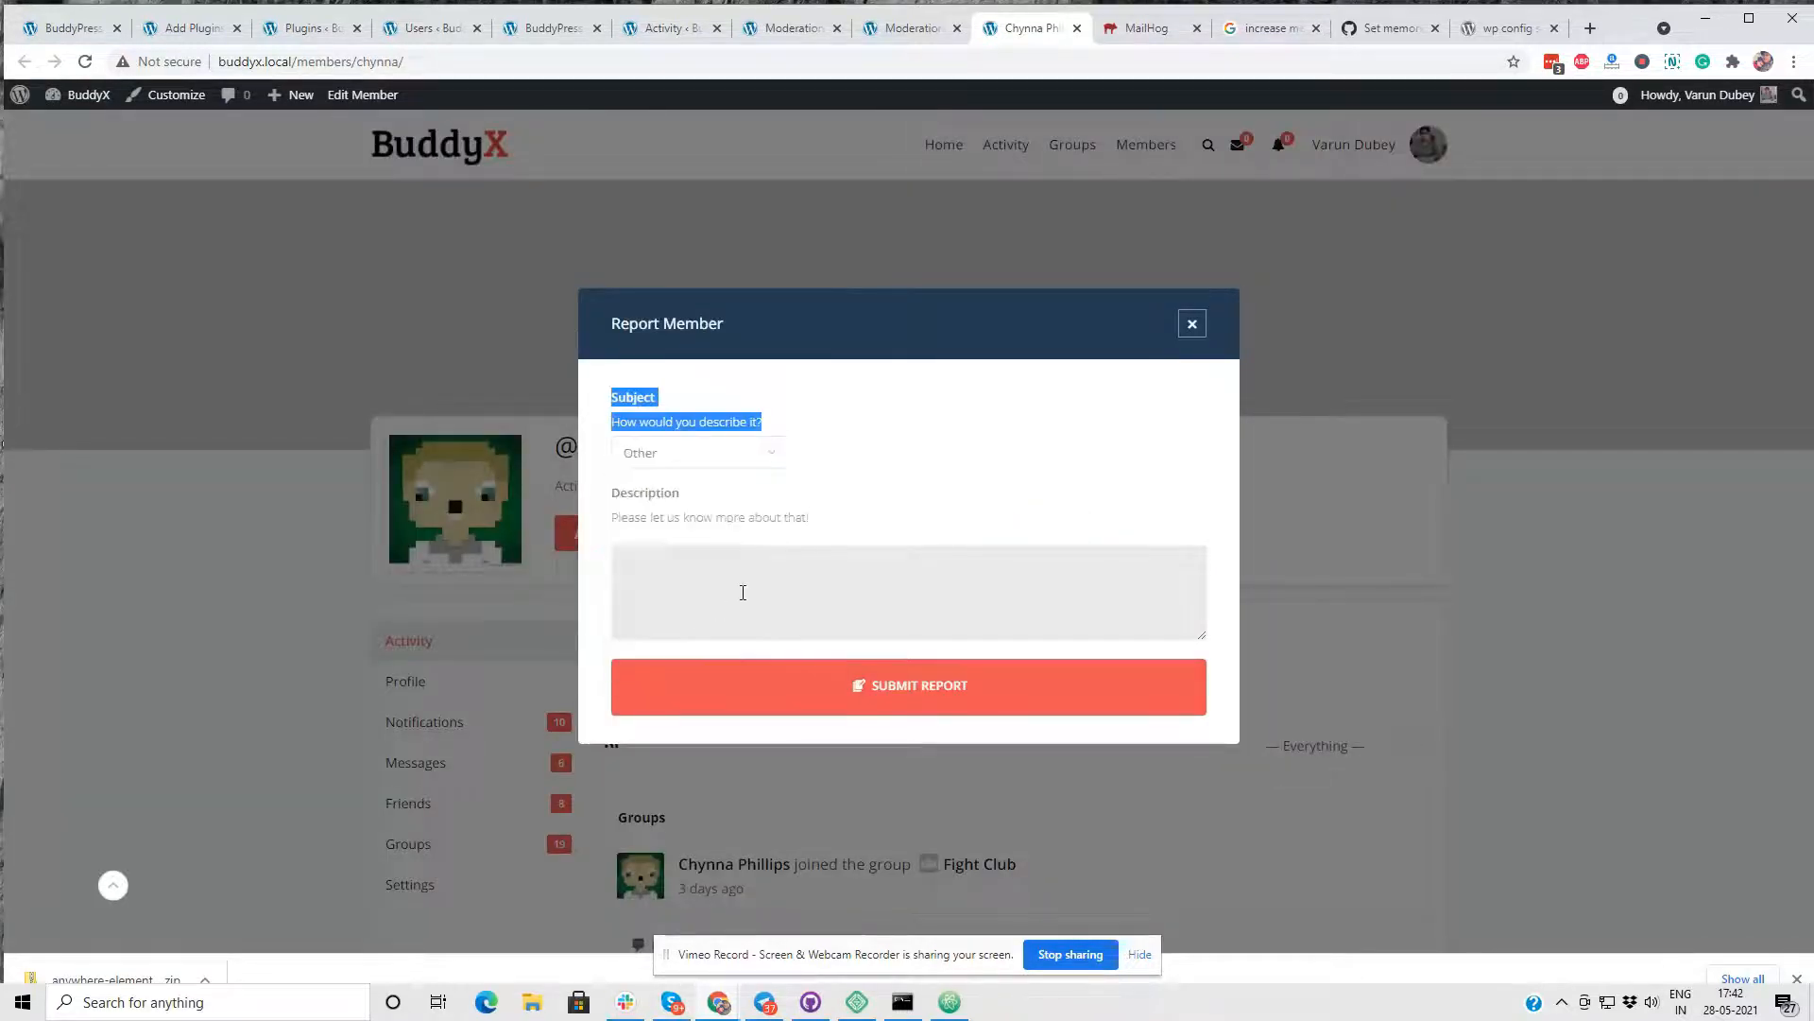
{"action": "left_click", "coordinate": [756, 583]}
{"action": "type", "text": "not interested"}
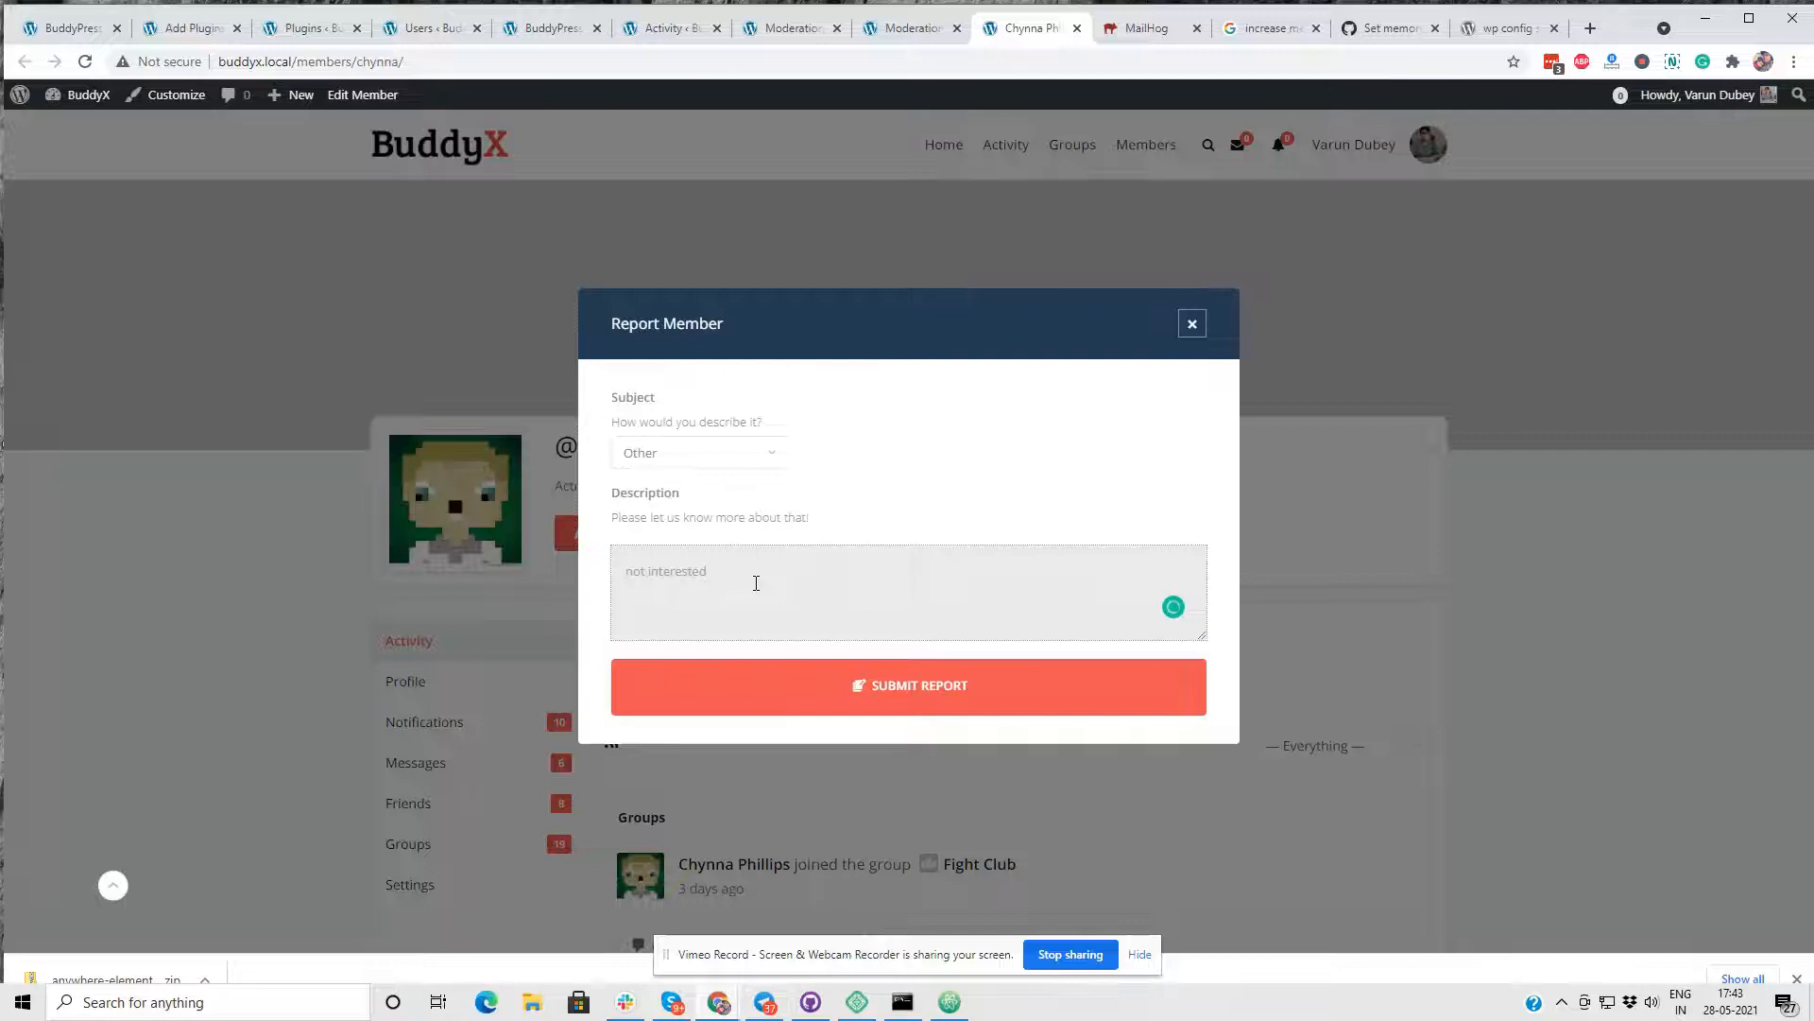
{"action": "left_click", "coordinate": [810, 694]}
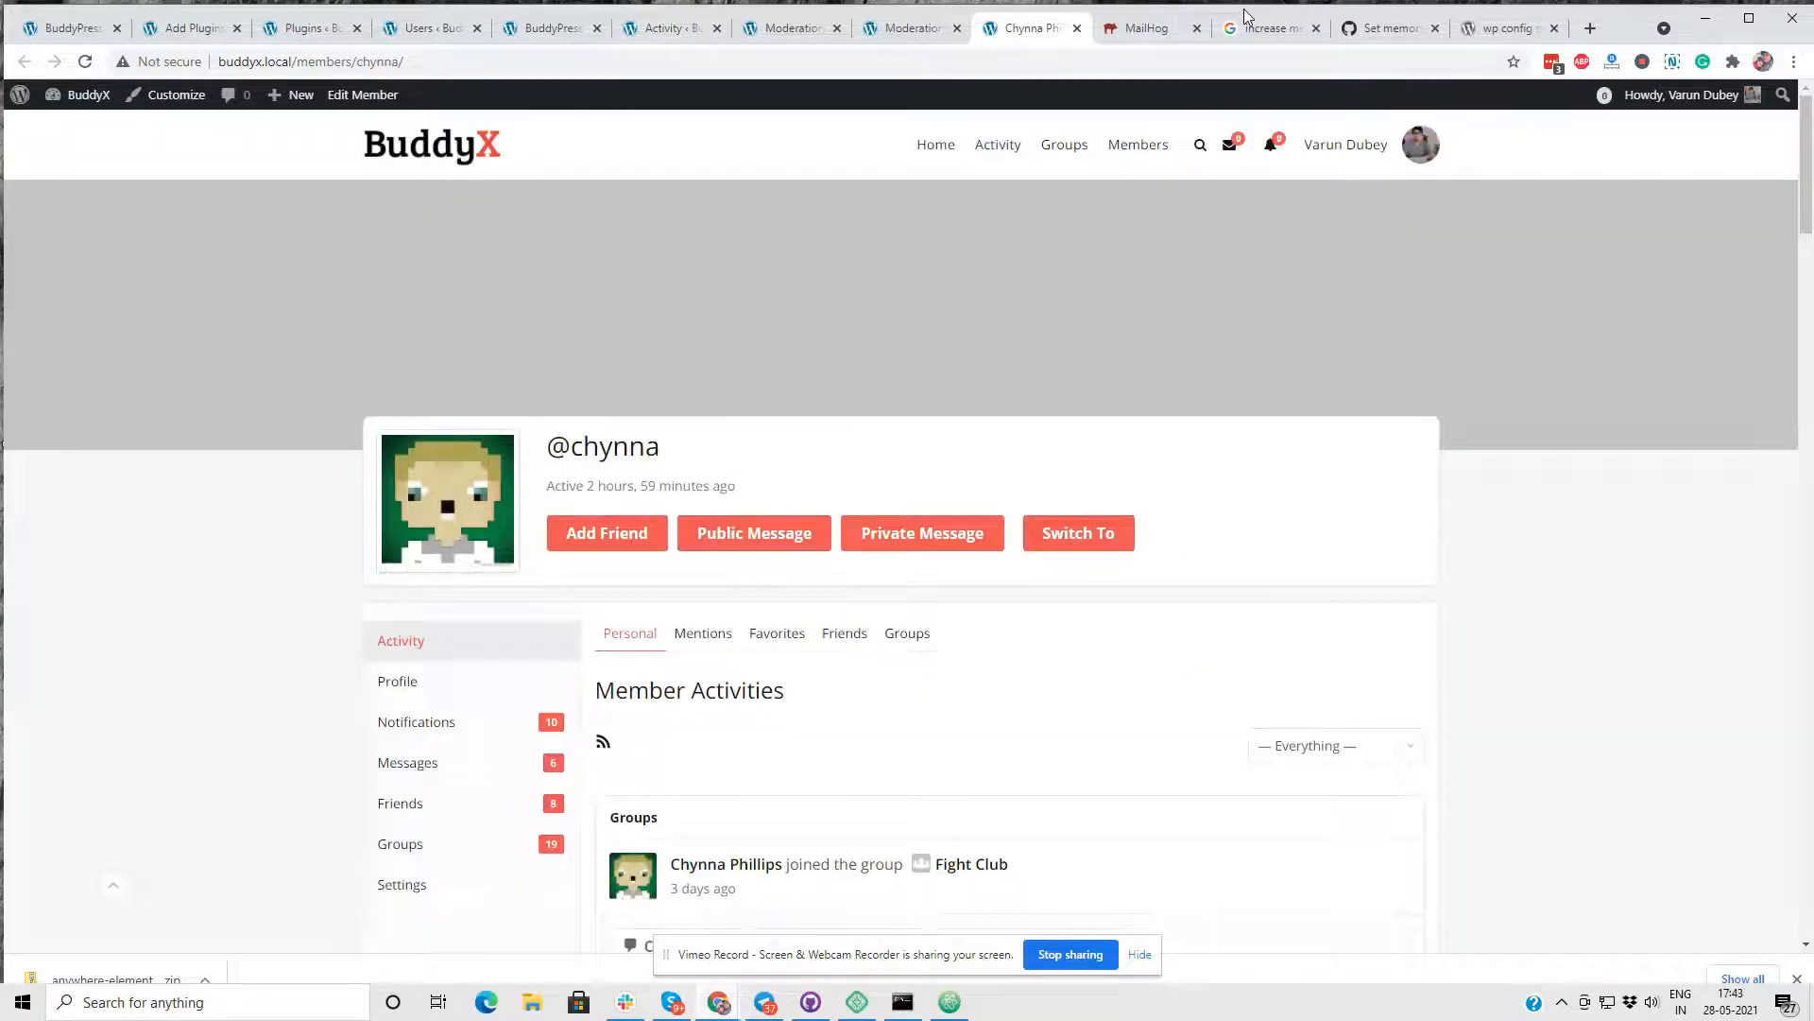
- Return to the Moderation Pro plugin's Member settings in the site admin
{"action": "left_click", "coordinate": [793, 28]}
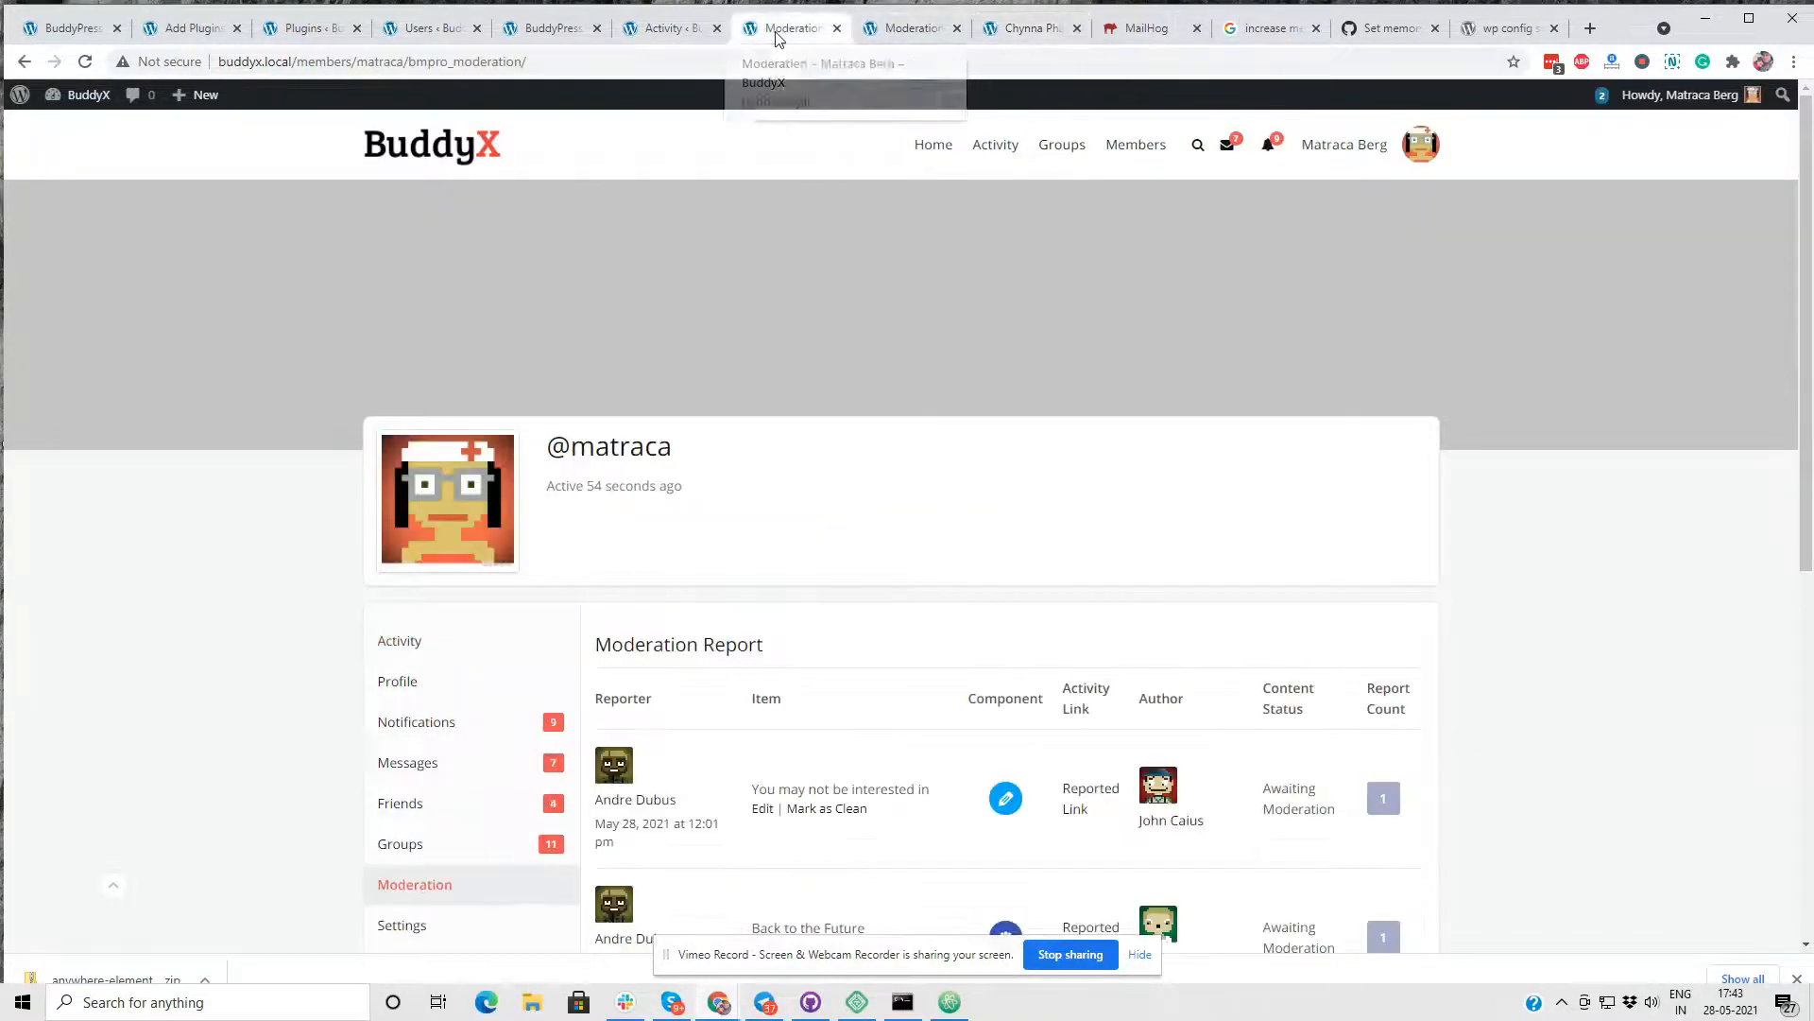
{"action": "left_click", "coordinate": [667, 28]}
{"action": "left_click", "coordinate": [536, 31]}
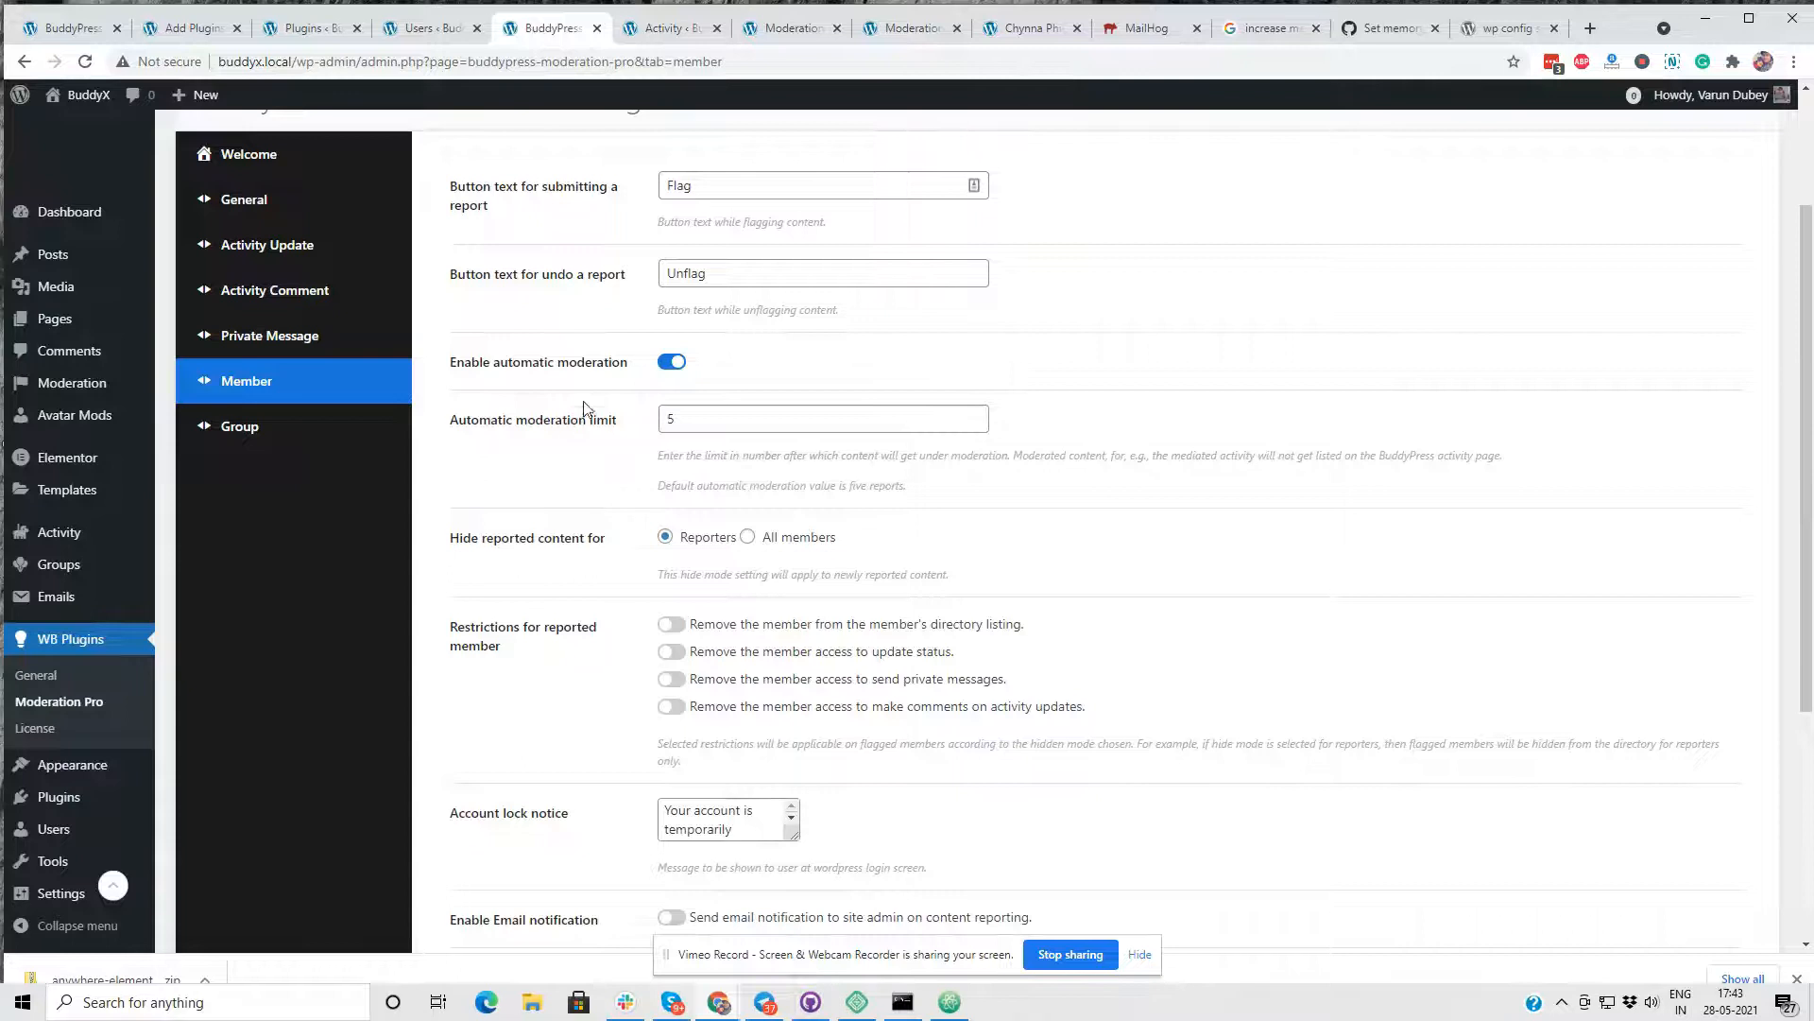
- Enable the Block members option in the Member moderation settings and save the changes
{"action": "scroll", "coordinate": [633, 312], "scroll_direction": "up", "scroll_amount": 2}
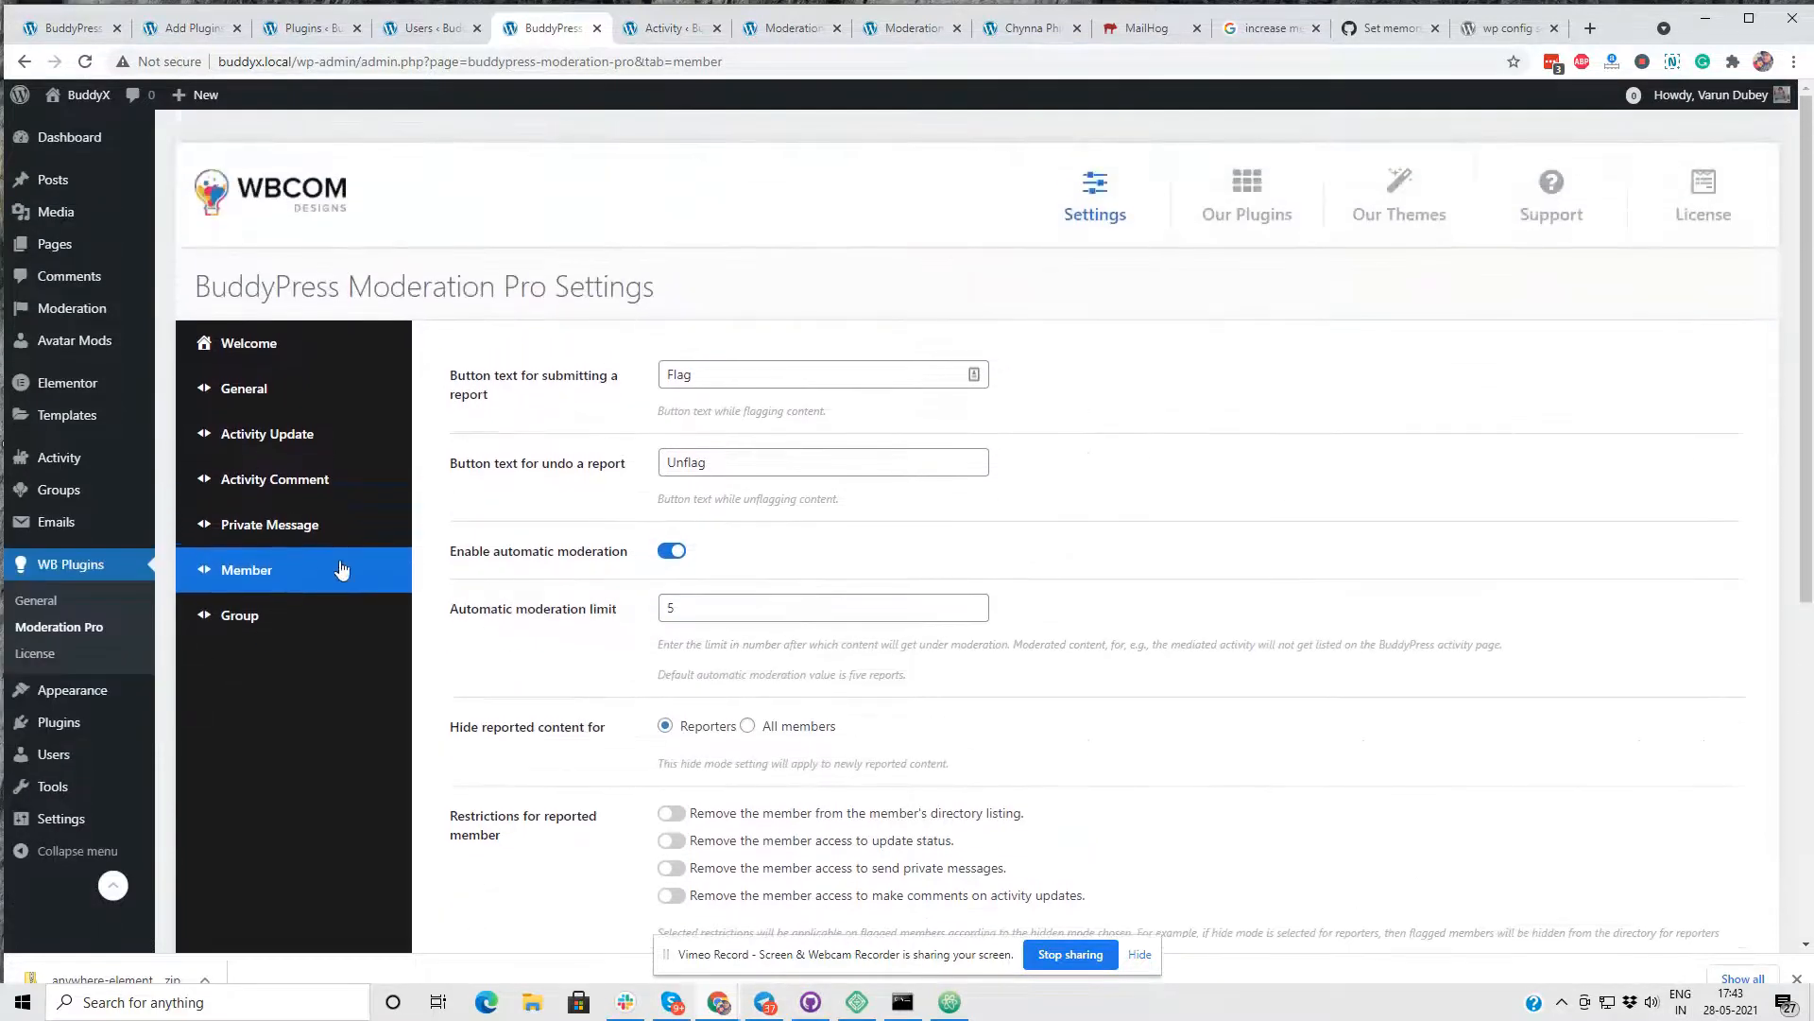
{"action": "scroll", "coordinate": [698, 584], "scroll_direction": "down", "scroll_amount": 6}
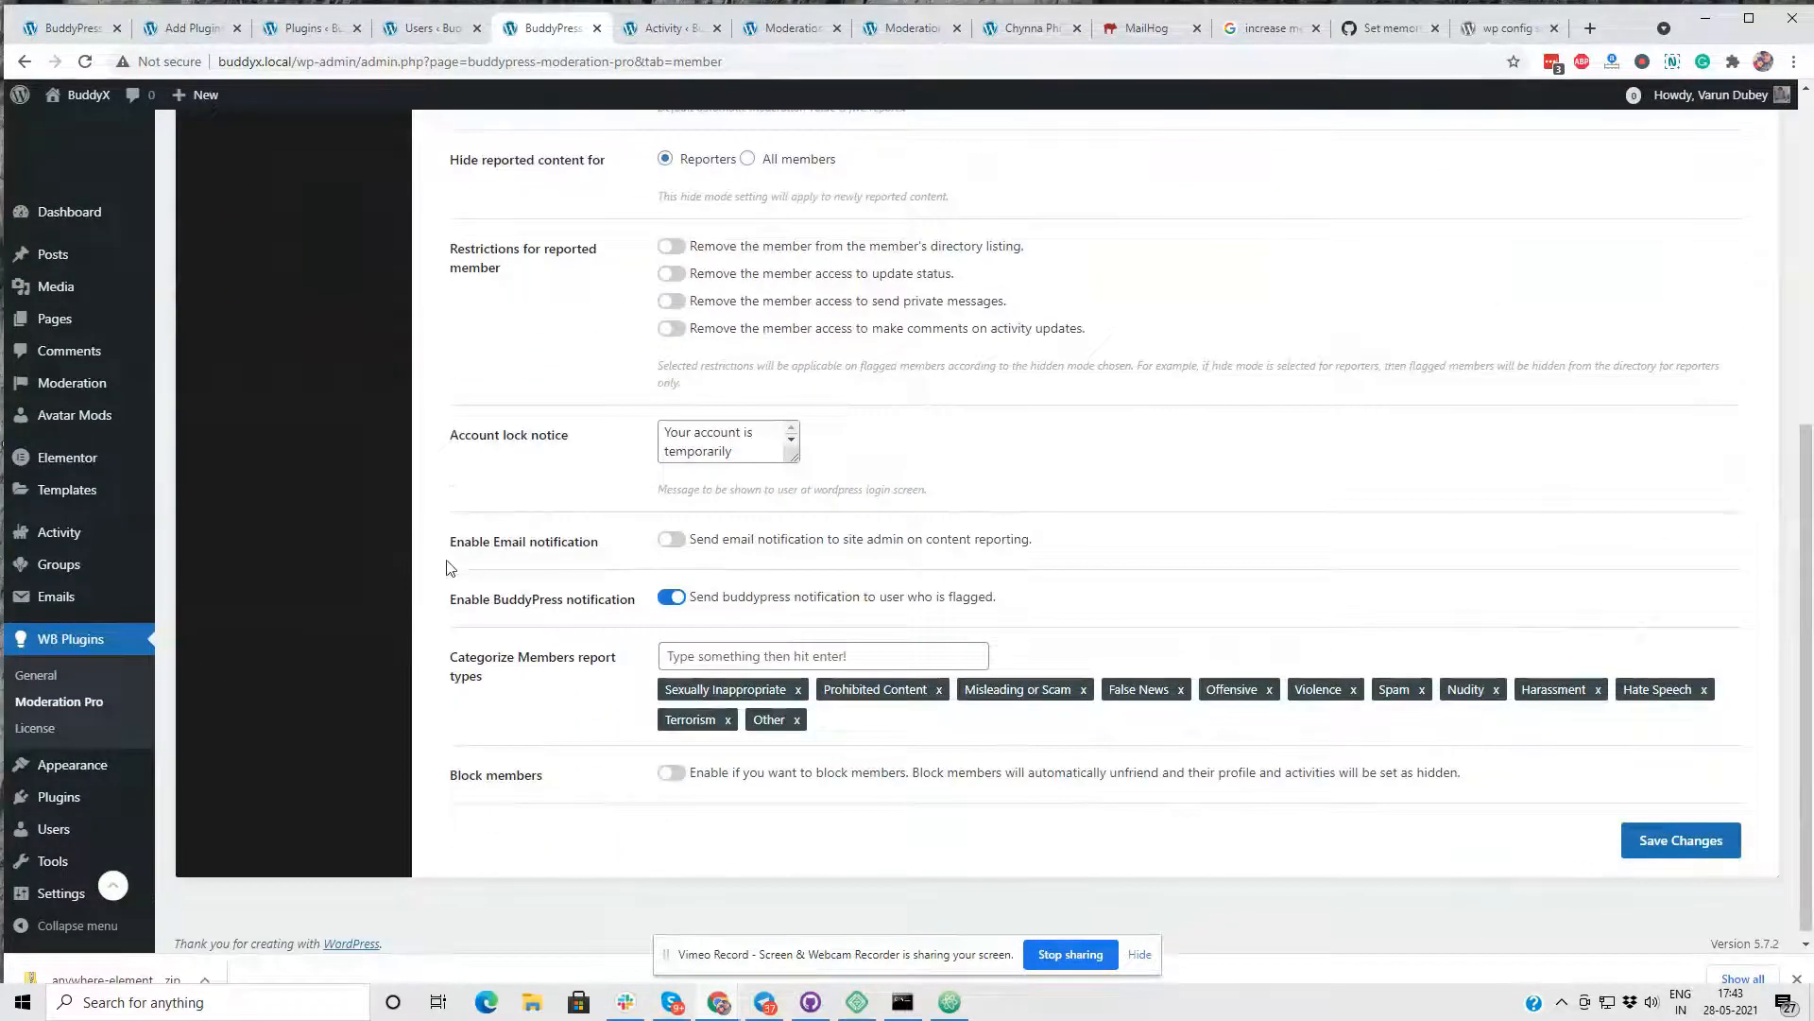
{"action": "left_click", "coordinate": [672, 773]}
{"action": "left_click", "coordinate": [1701, 853]}
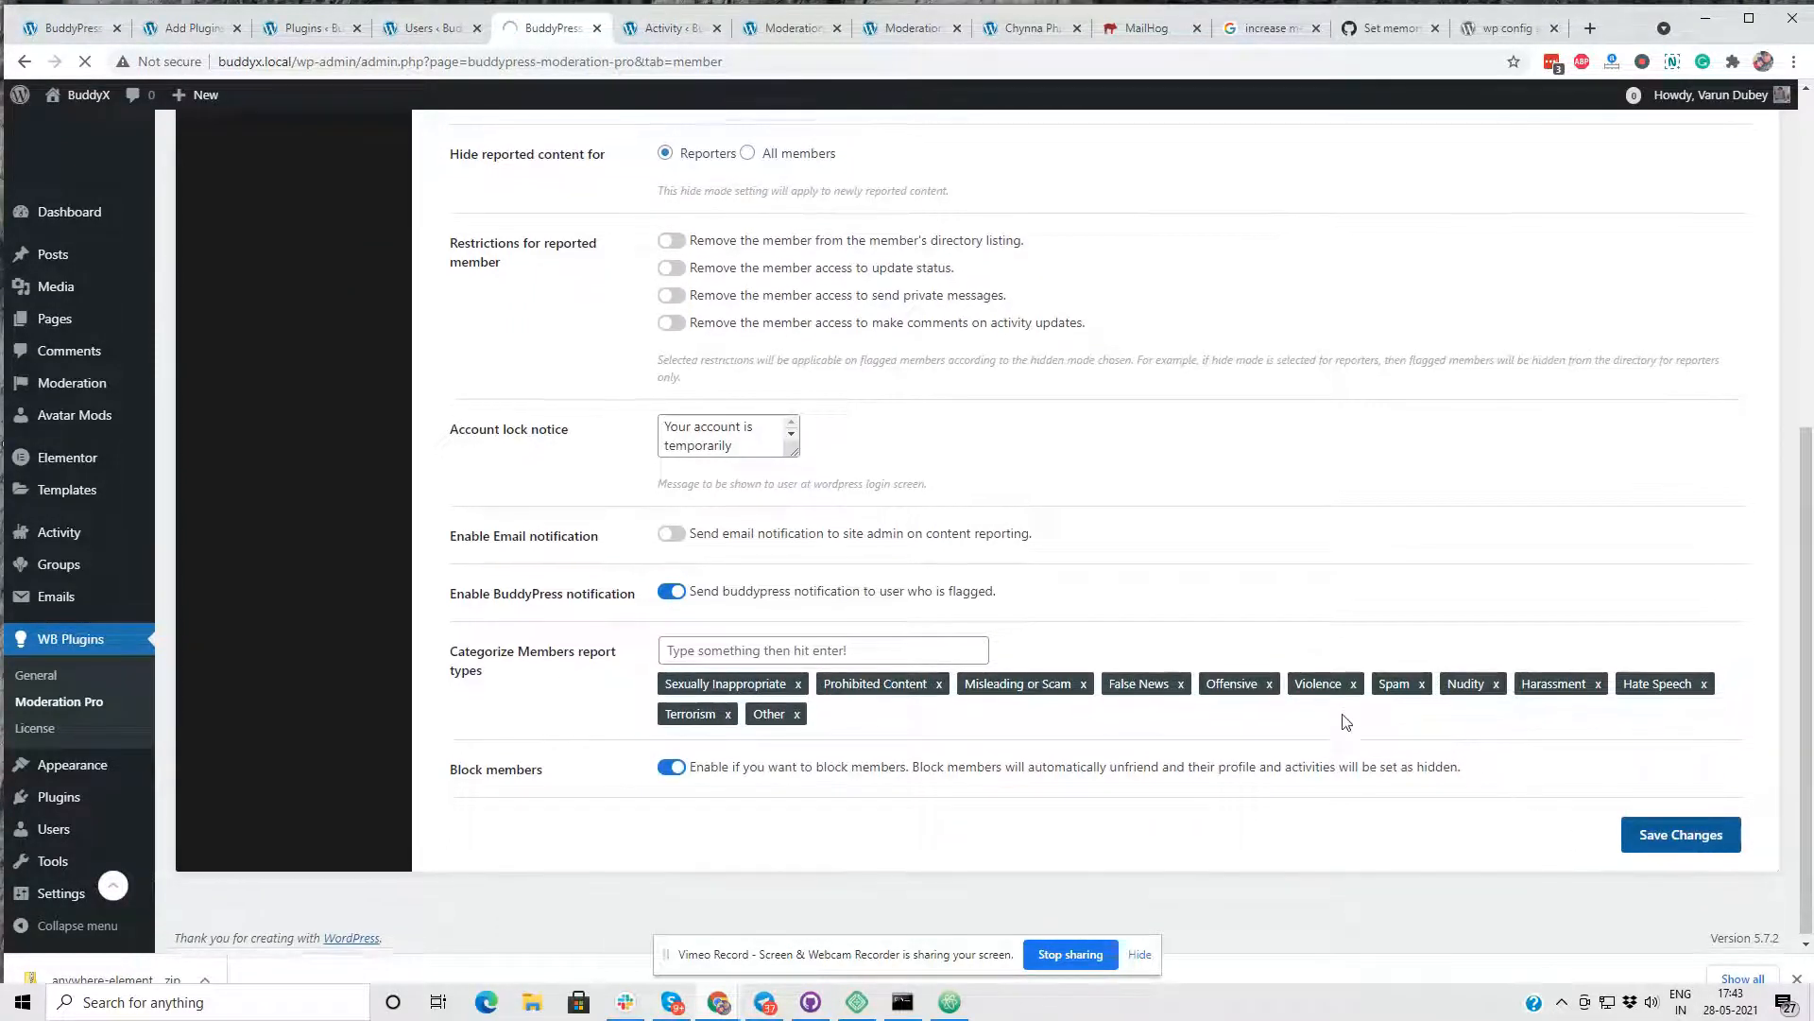
- Read the Block members description about automatic unfriending and hidden profiles and activities
{"action": "left_click_drag", "start_coordinate": [917, 766], "coordinate": [1134, 765]}
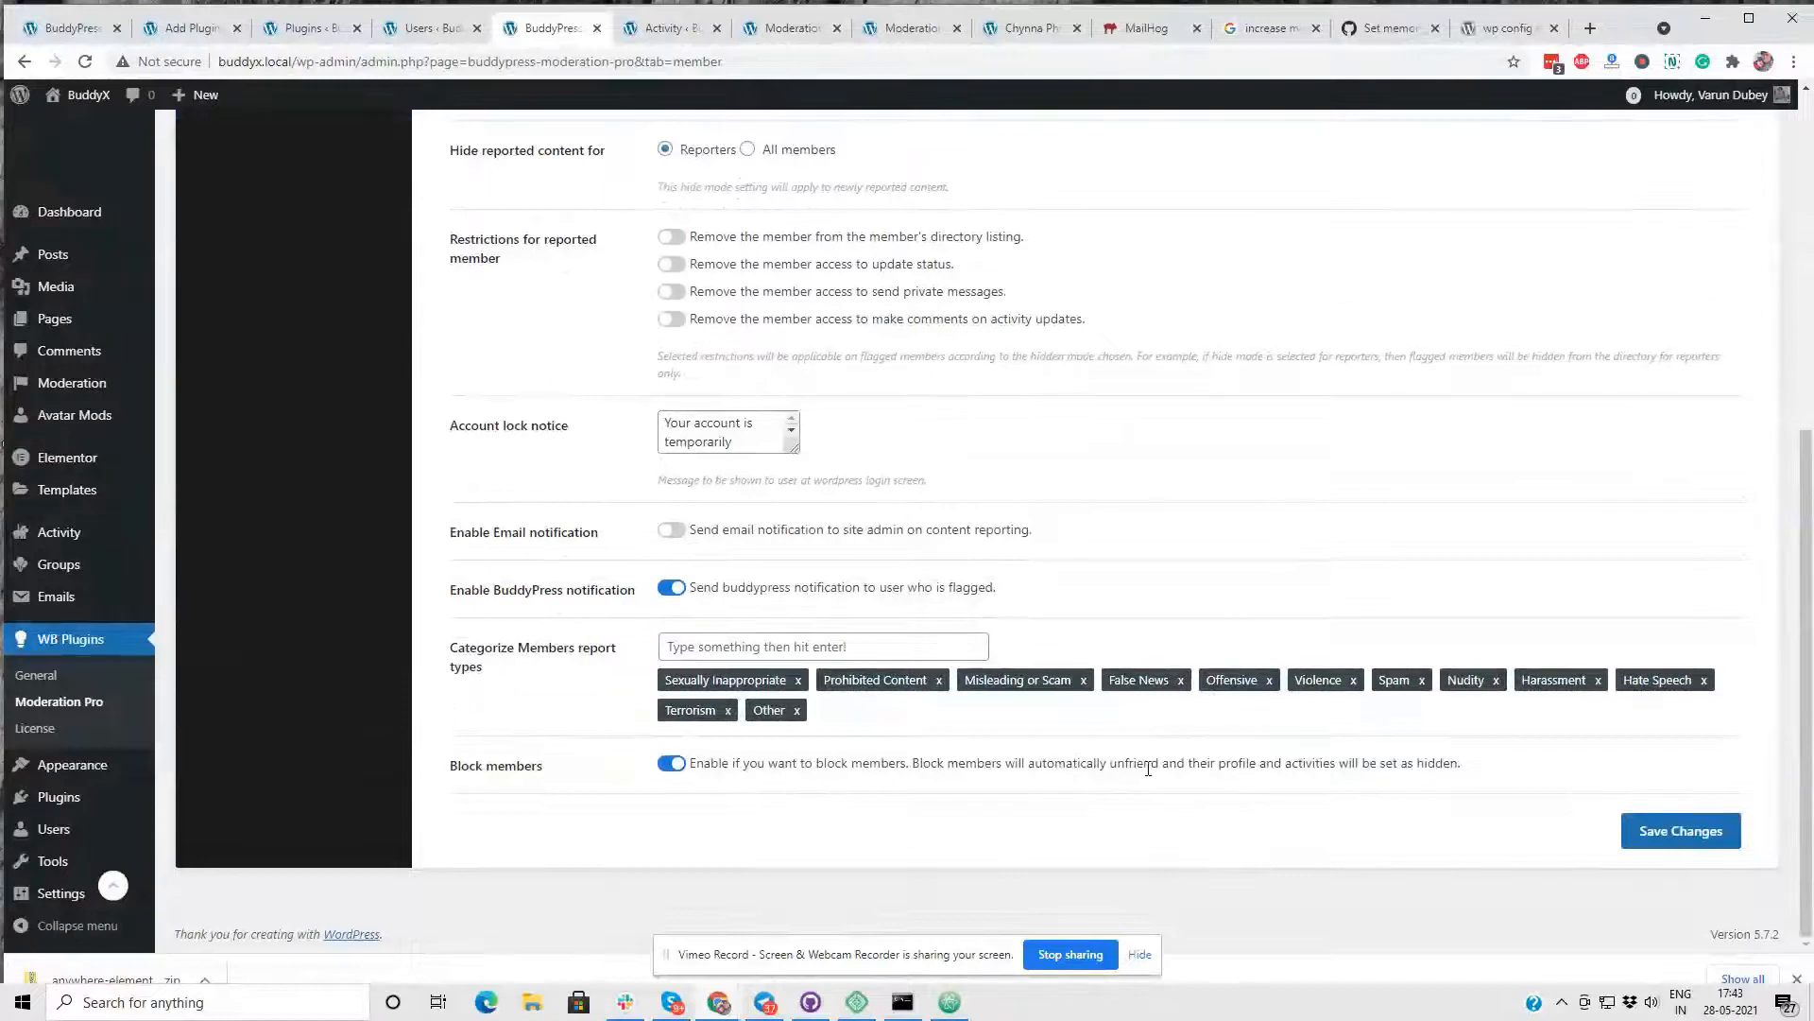
{"action": "double_click", "coordinate": [1125, 763]}
{"action": "left_click_drag", "start_coordinate": [1121, 763], "coordinate": [1020, 769]}
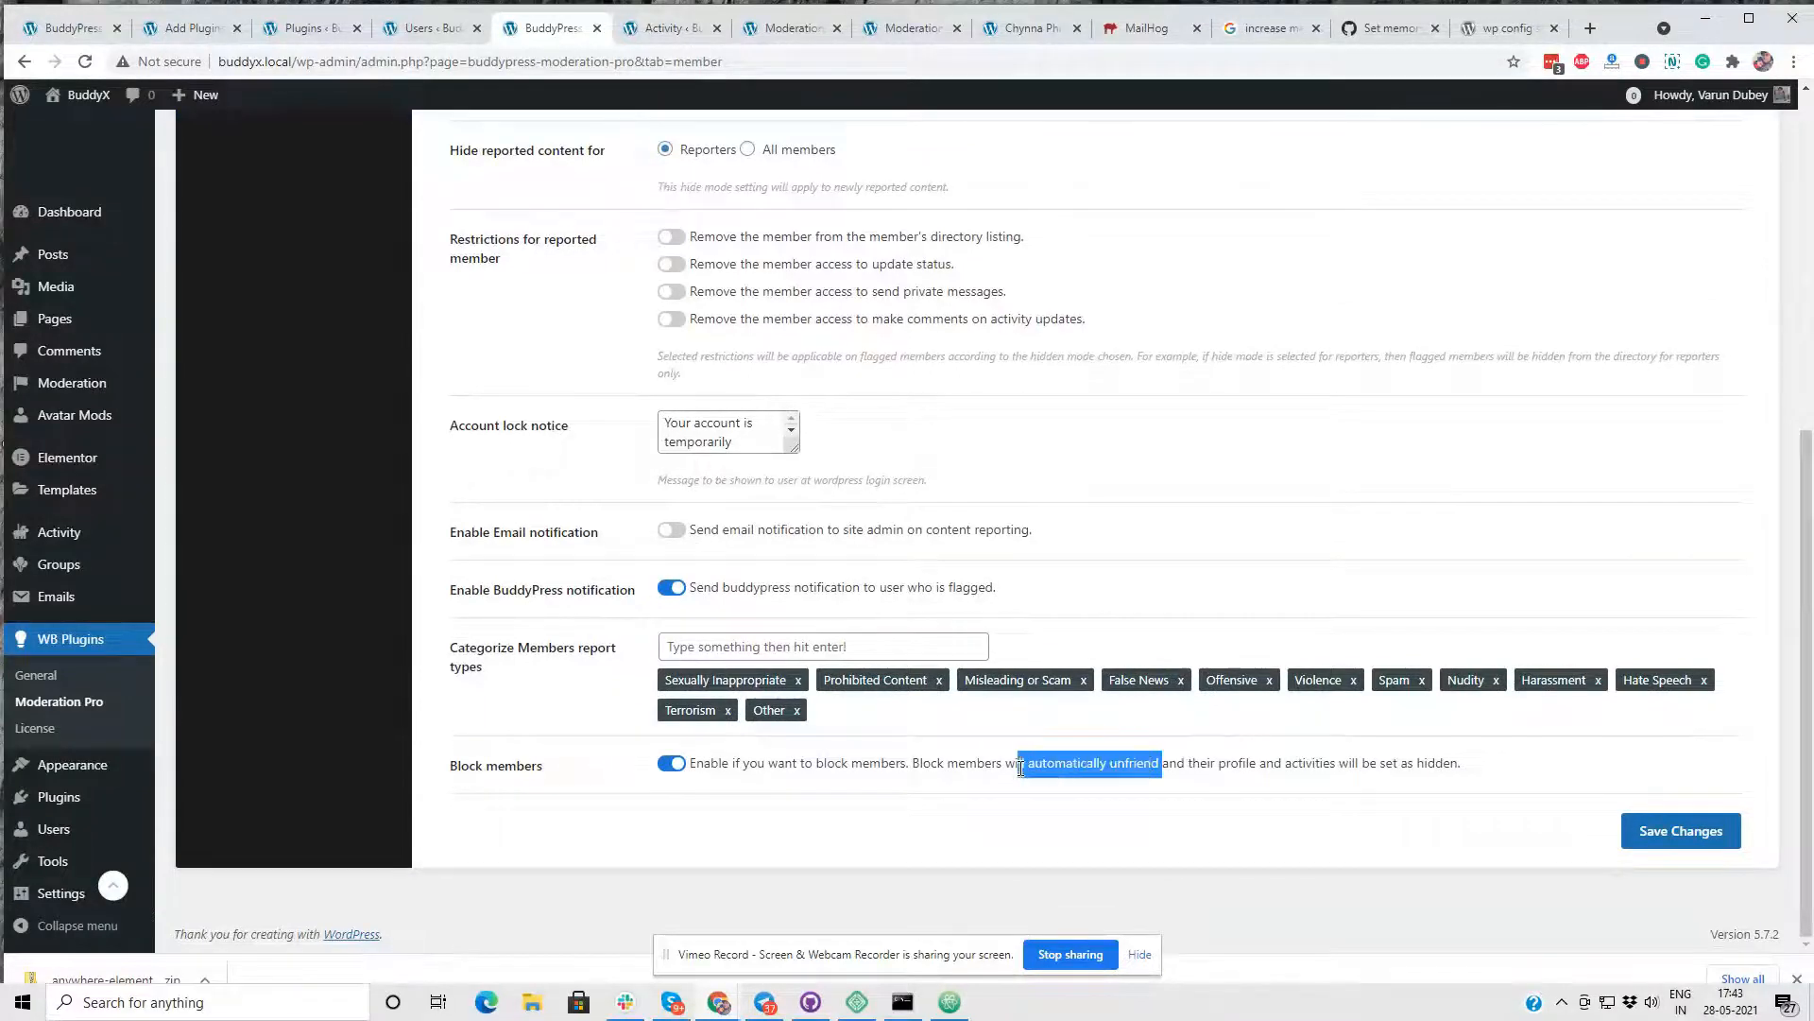
{"action": "left_click", "coordinate": [1291, 797]}
{"action": "left_click_drag", "start_coordinate": [1189, 763], "coordinate": [1458, 771]}
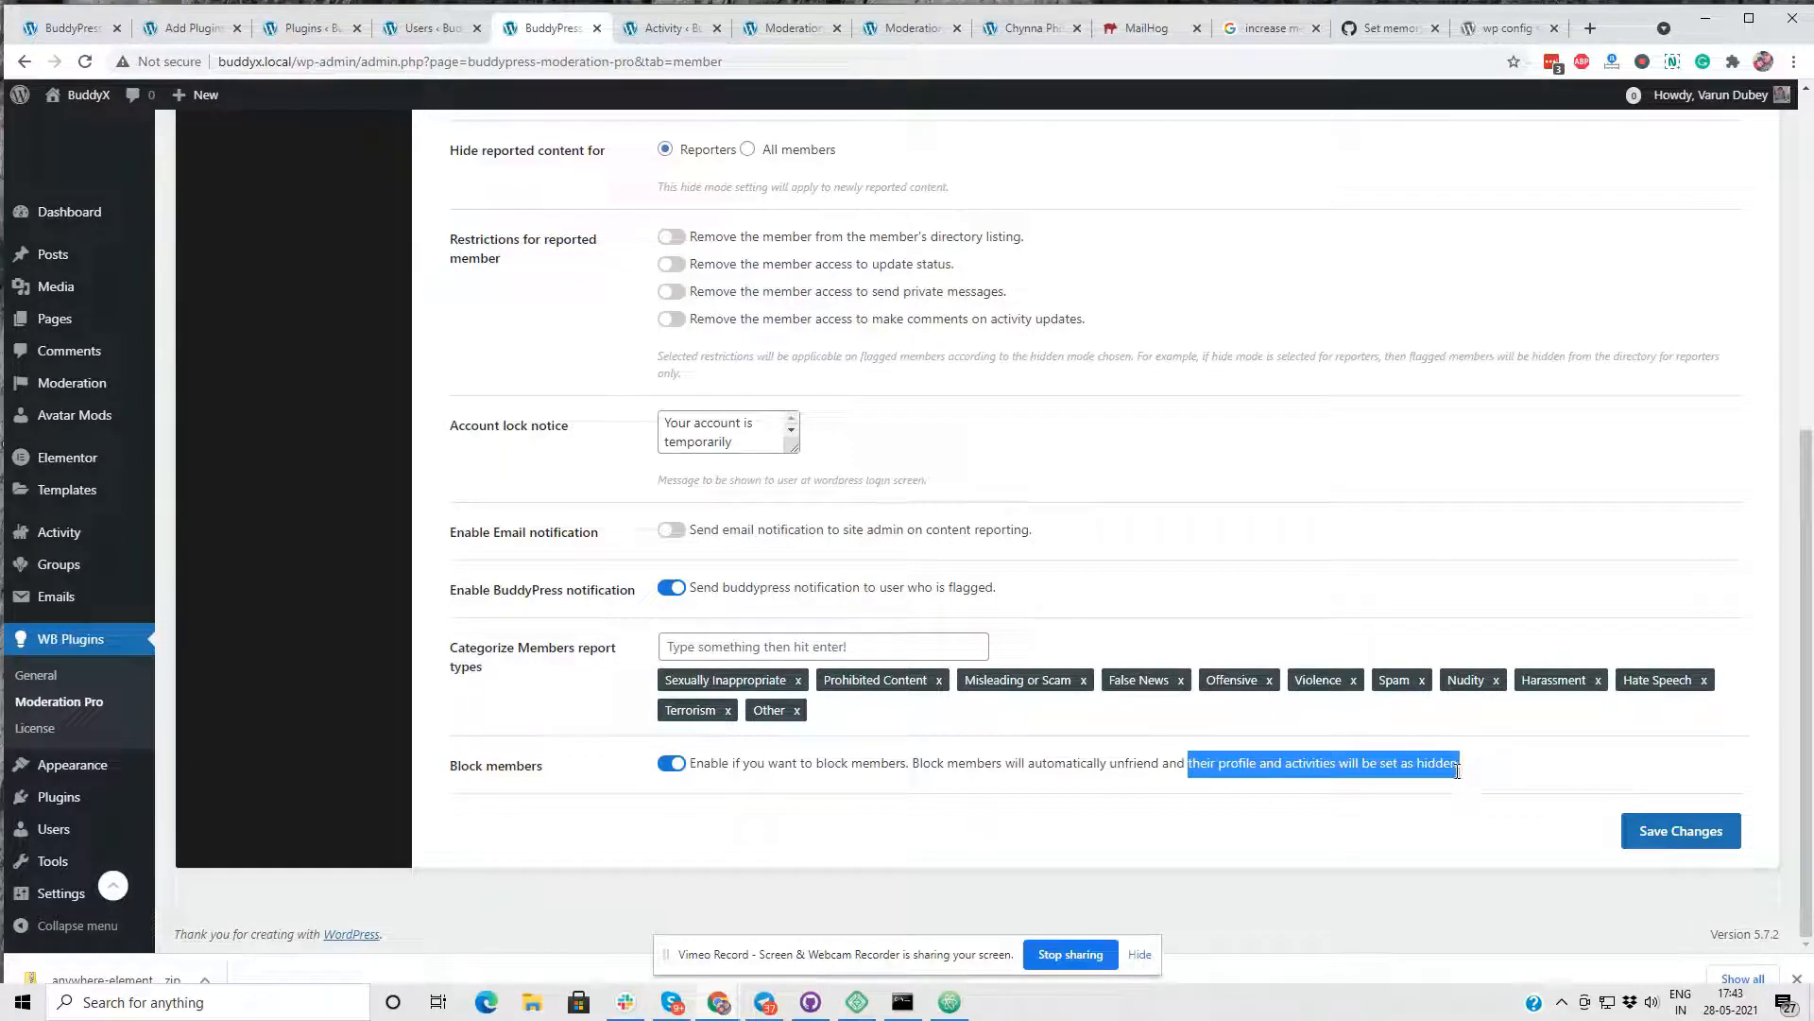
{"action": "left_click", "coordinate": [891, 812]}
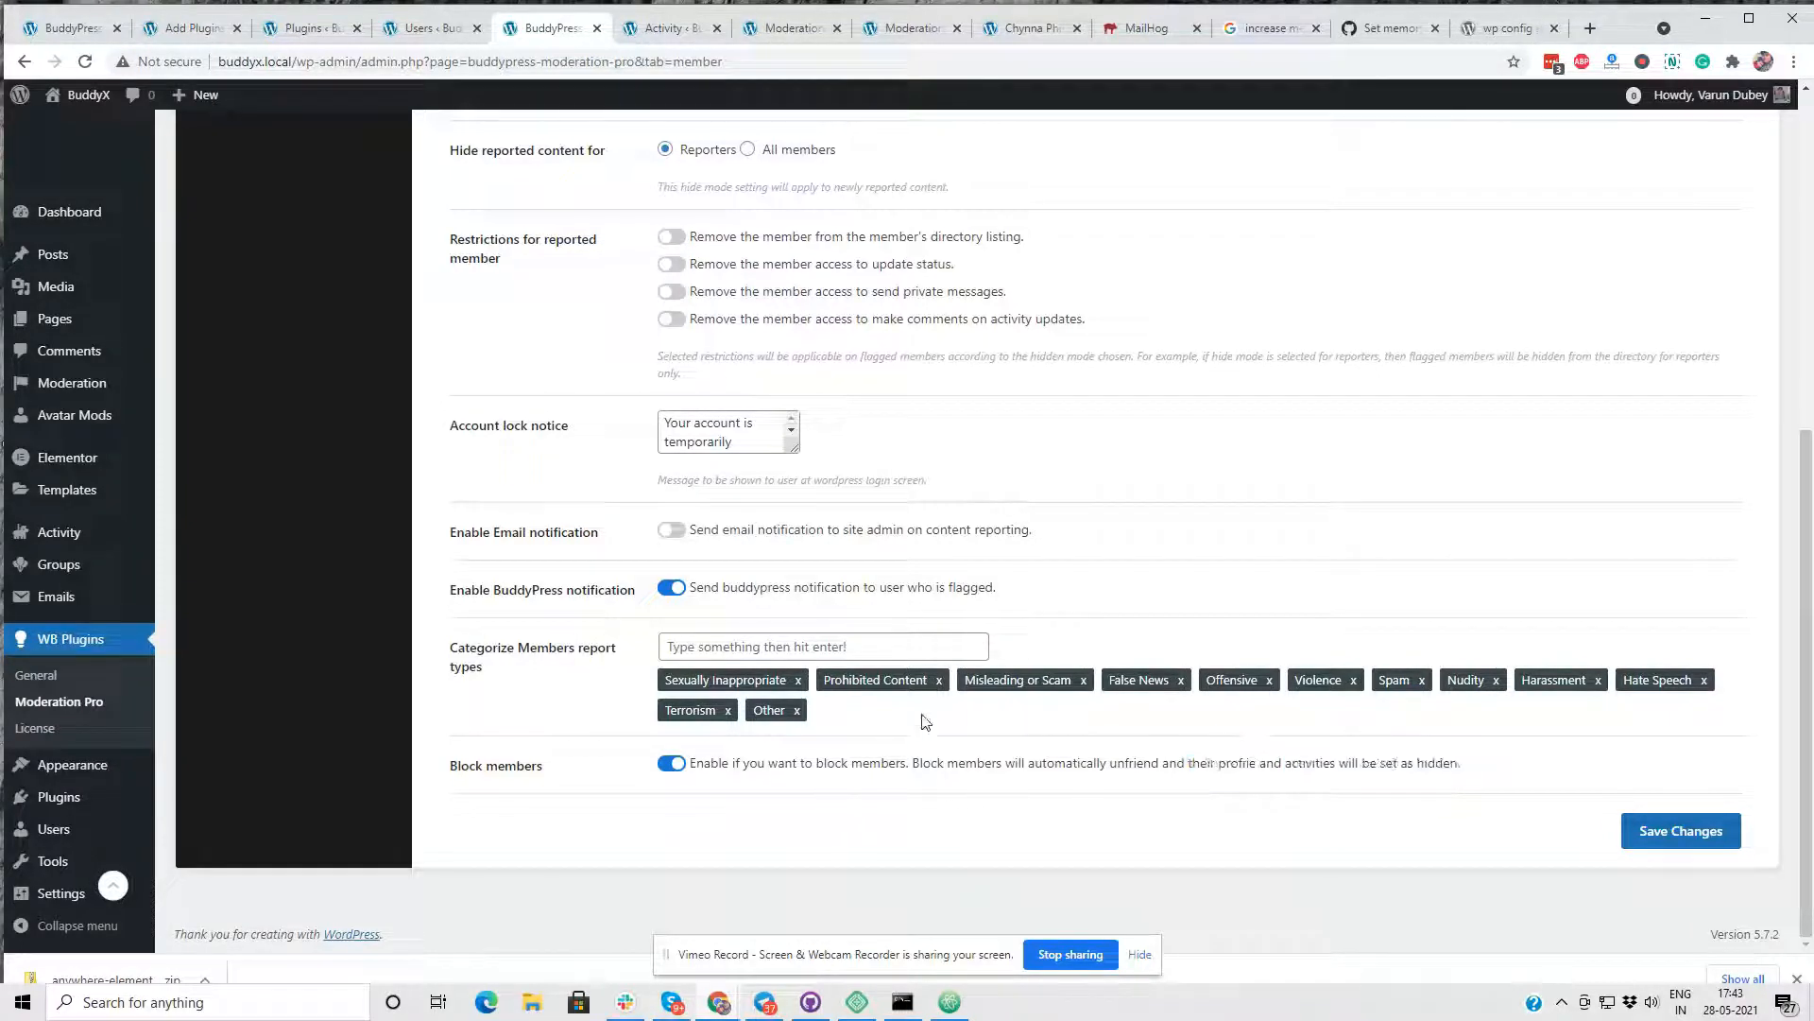
- Review the four restrictions for reported members and enlarge the account lock notice box to read its full text
{"action": "scroll", "coordinate": [689, 382], "scroll_direction": "up", "scroll_amount": 3}
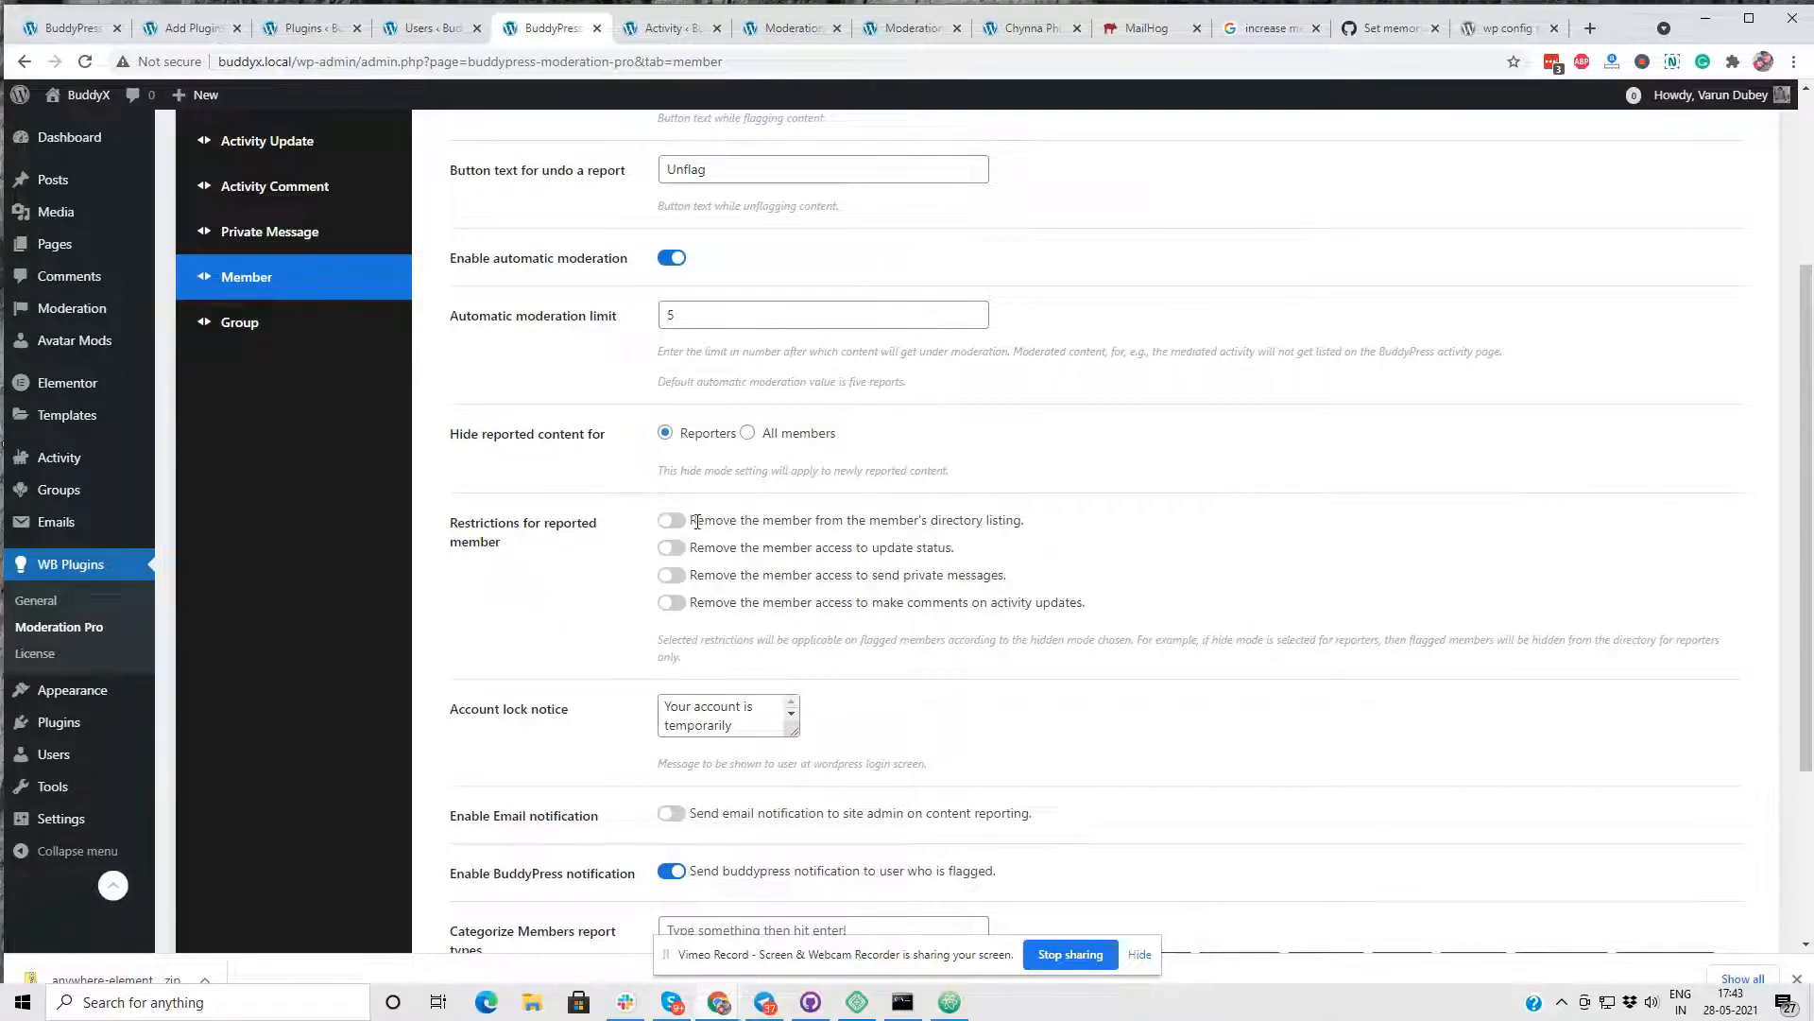
{"action": "left_click_drag", "start_coordinate": [694, 520], "coordinate": [1037, 531]}
{"action": "left_click_drag", "start_coordinate": [697, 547], "coordinate": [973, 567]}
{"action": "left_click_drag", "start_coordinate": [715, 574], "coordinate": [1030, 575]}
{"action": "left_click_drag", "start_coordinate": [763, 603], "coordinate": [1110, 617]}
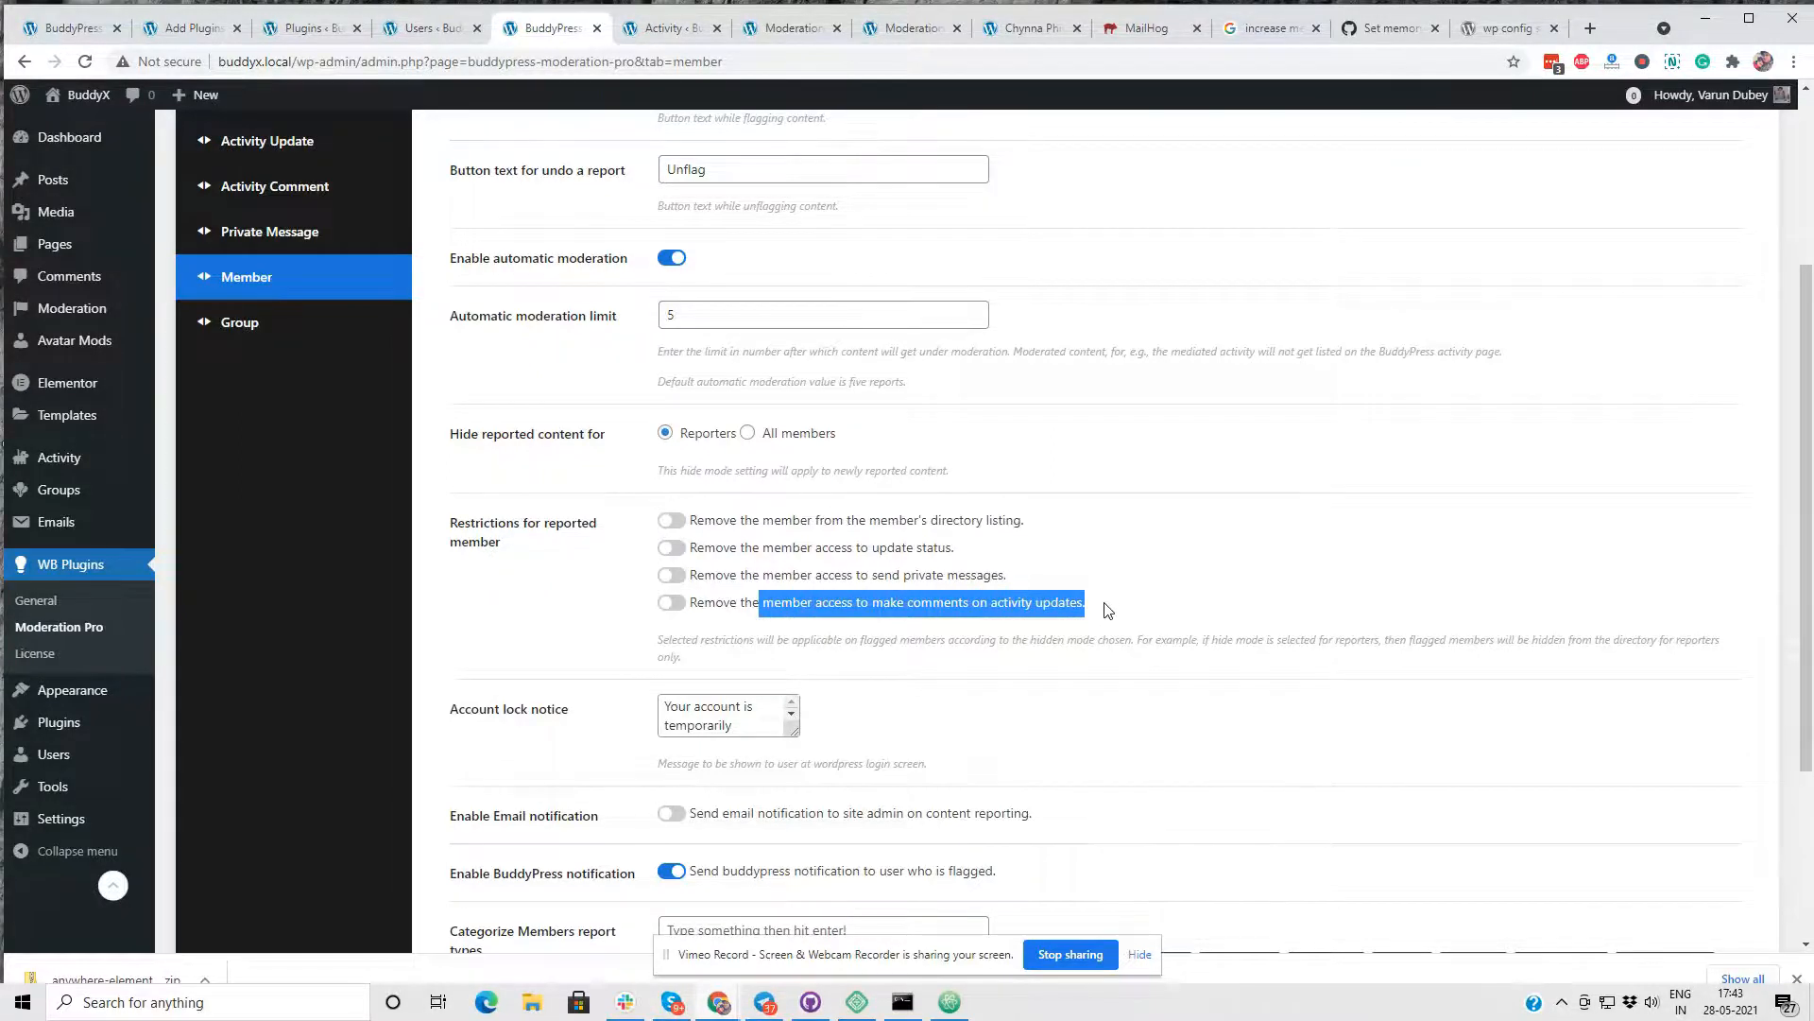
{"action": "scroll", "coordinate": [1111, 605], "scroll_direction": "down", "scroll_amount": 3}
{"action": "left_click_drag", "start_coordinate": [795, 448], "coordinate": [1102, 522]}
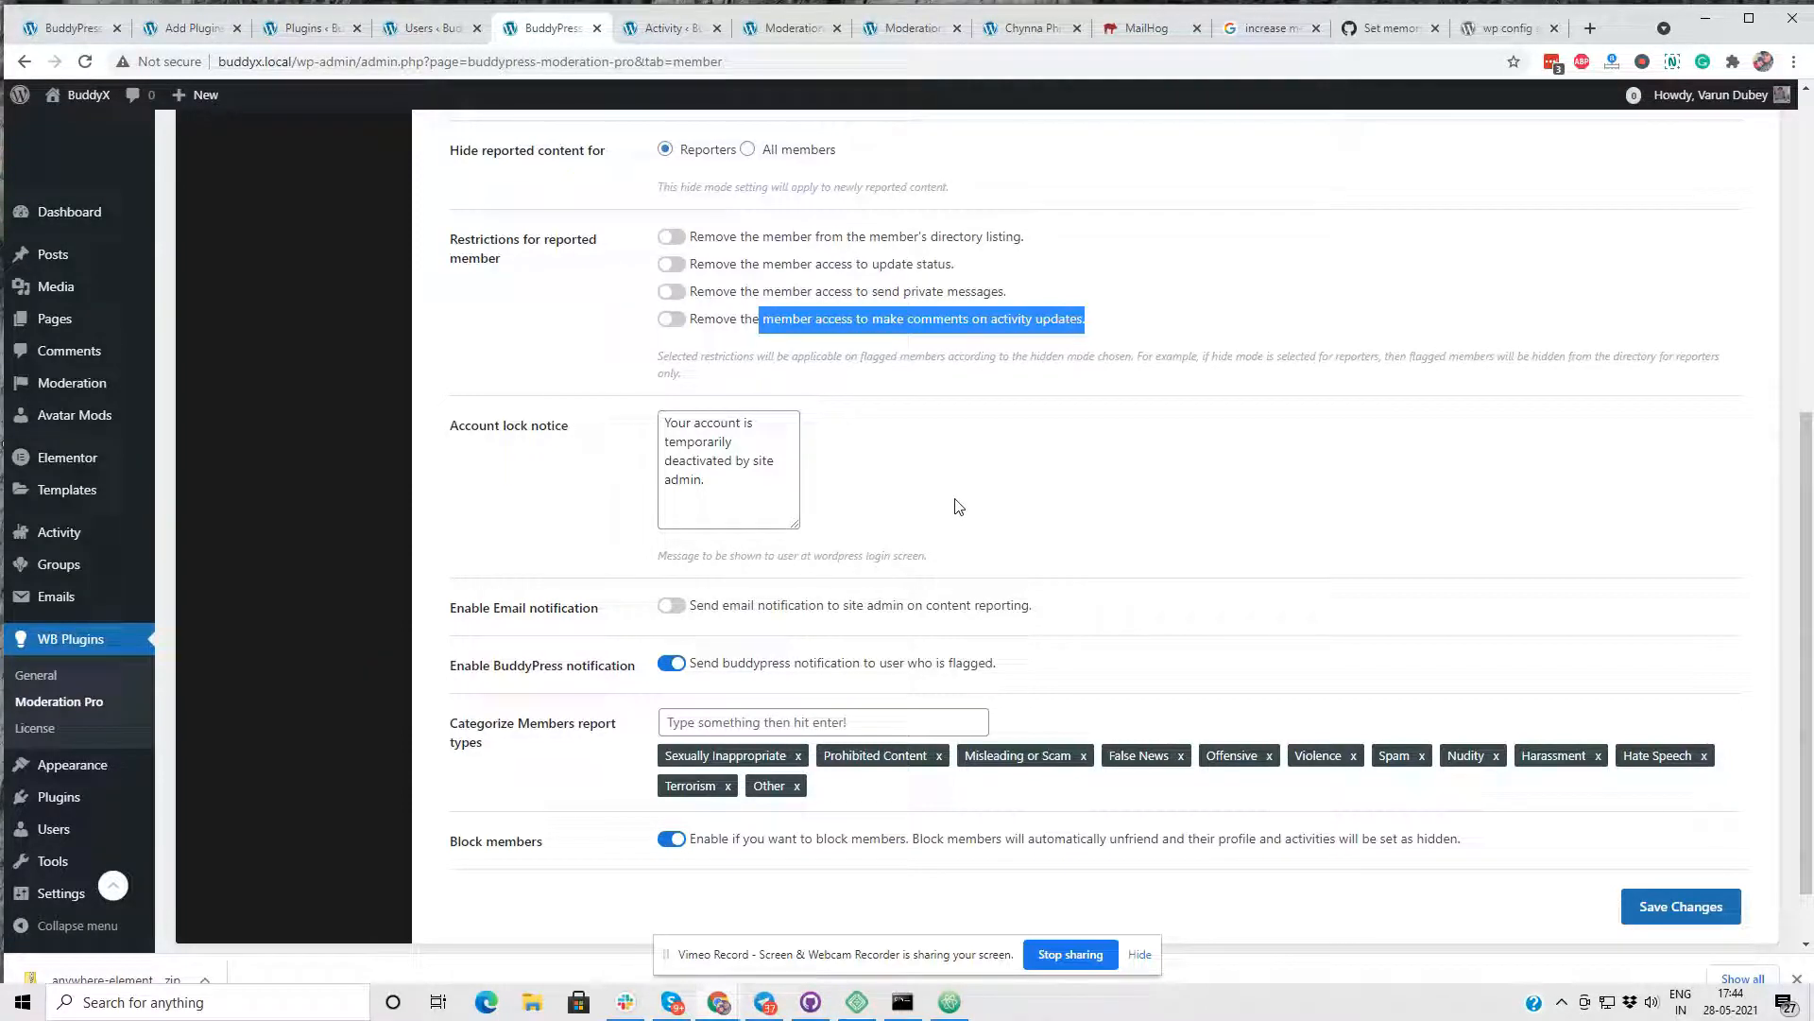
- Review the Group moderation settings, including restrictions, notifications and report types, and go to the General settings
{"action": "scroll", "coordinate": [605, 567], "scroll_direction": "up", "scroll_amount": 6}
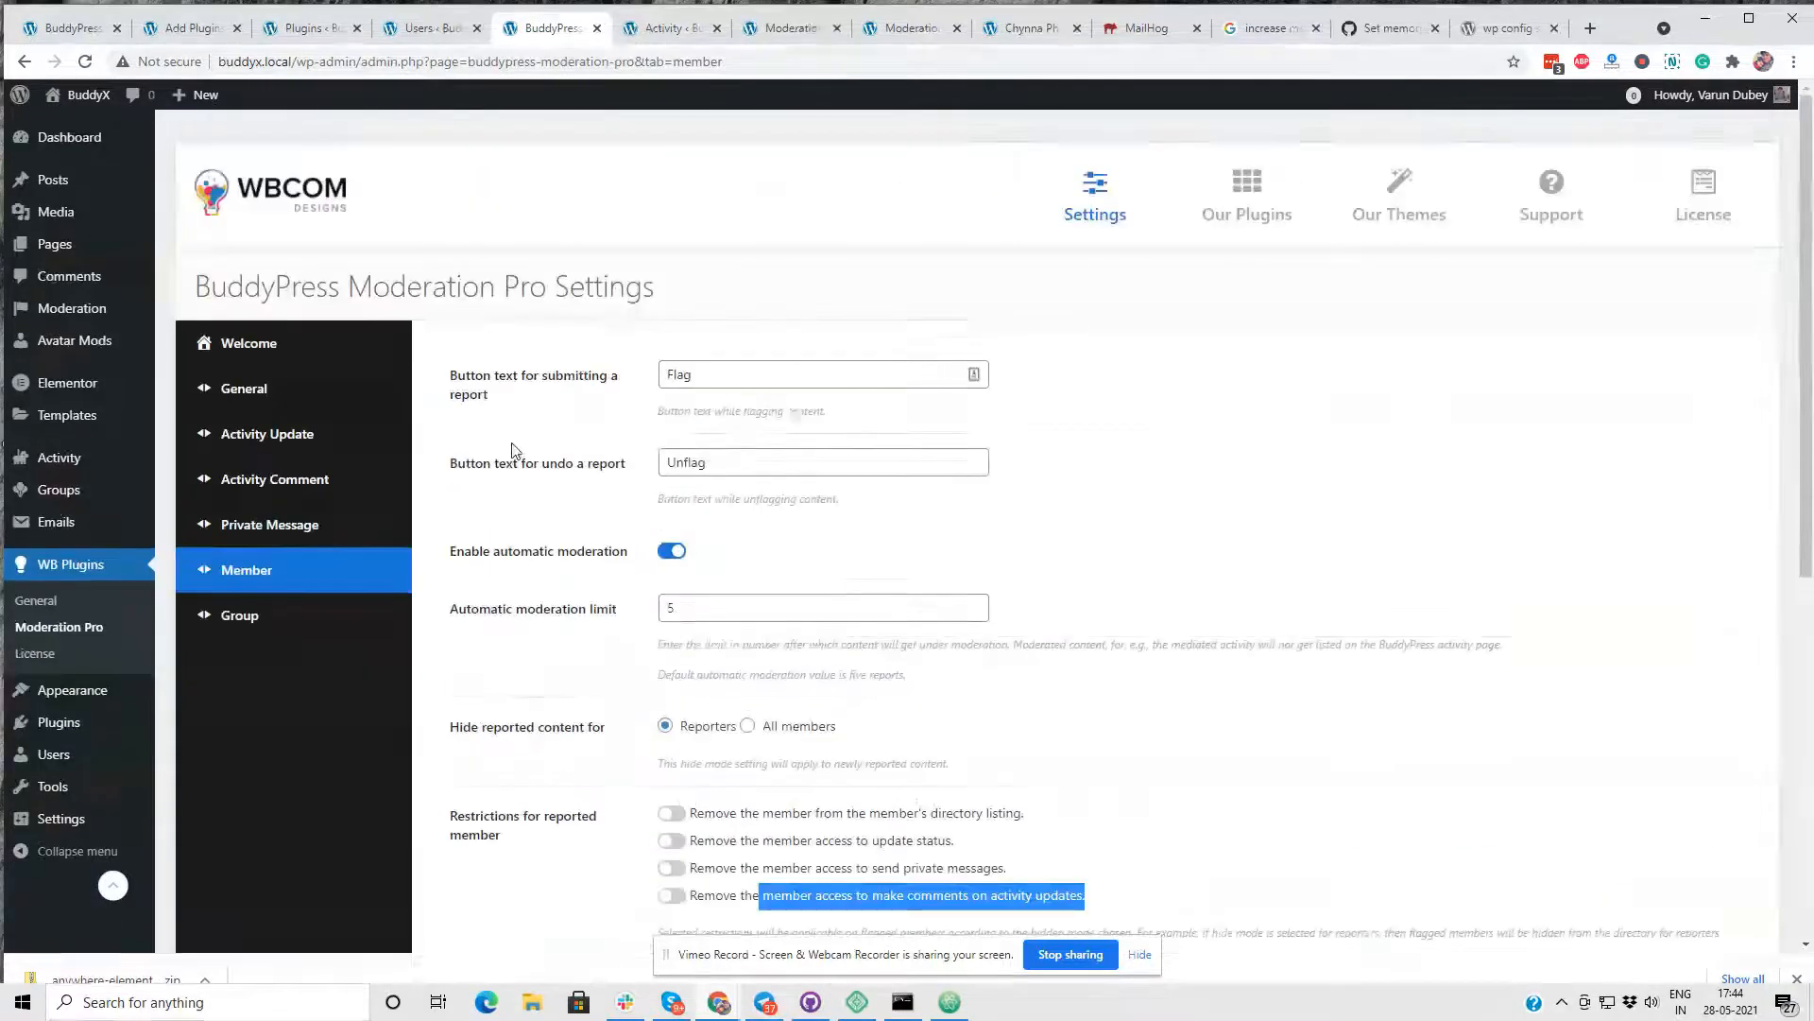
{"action": "left_click", "coordinate": [268, 624]}
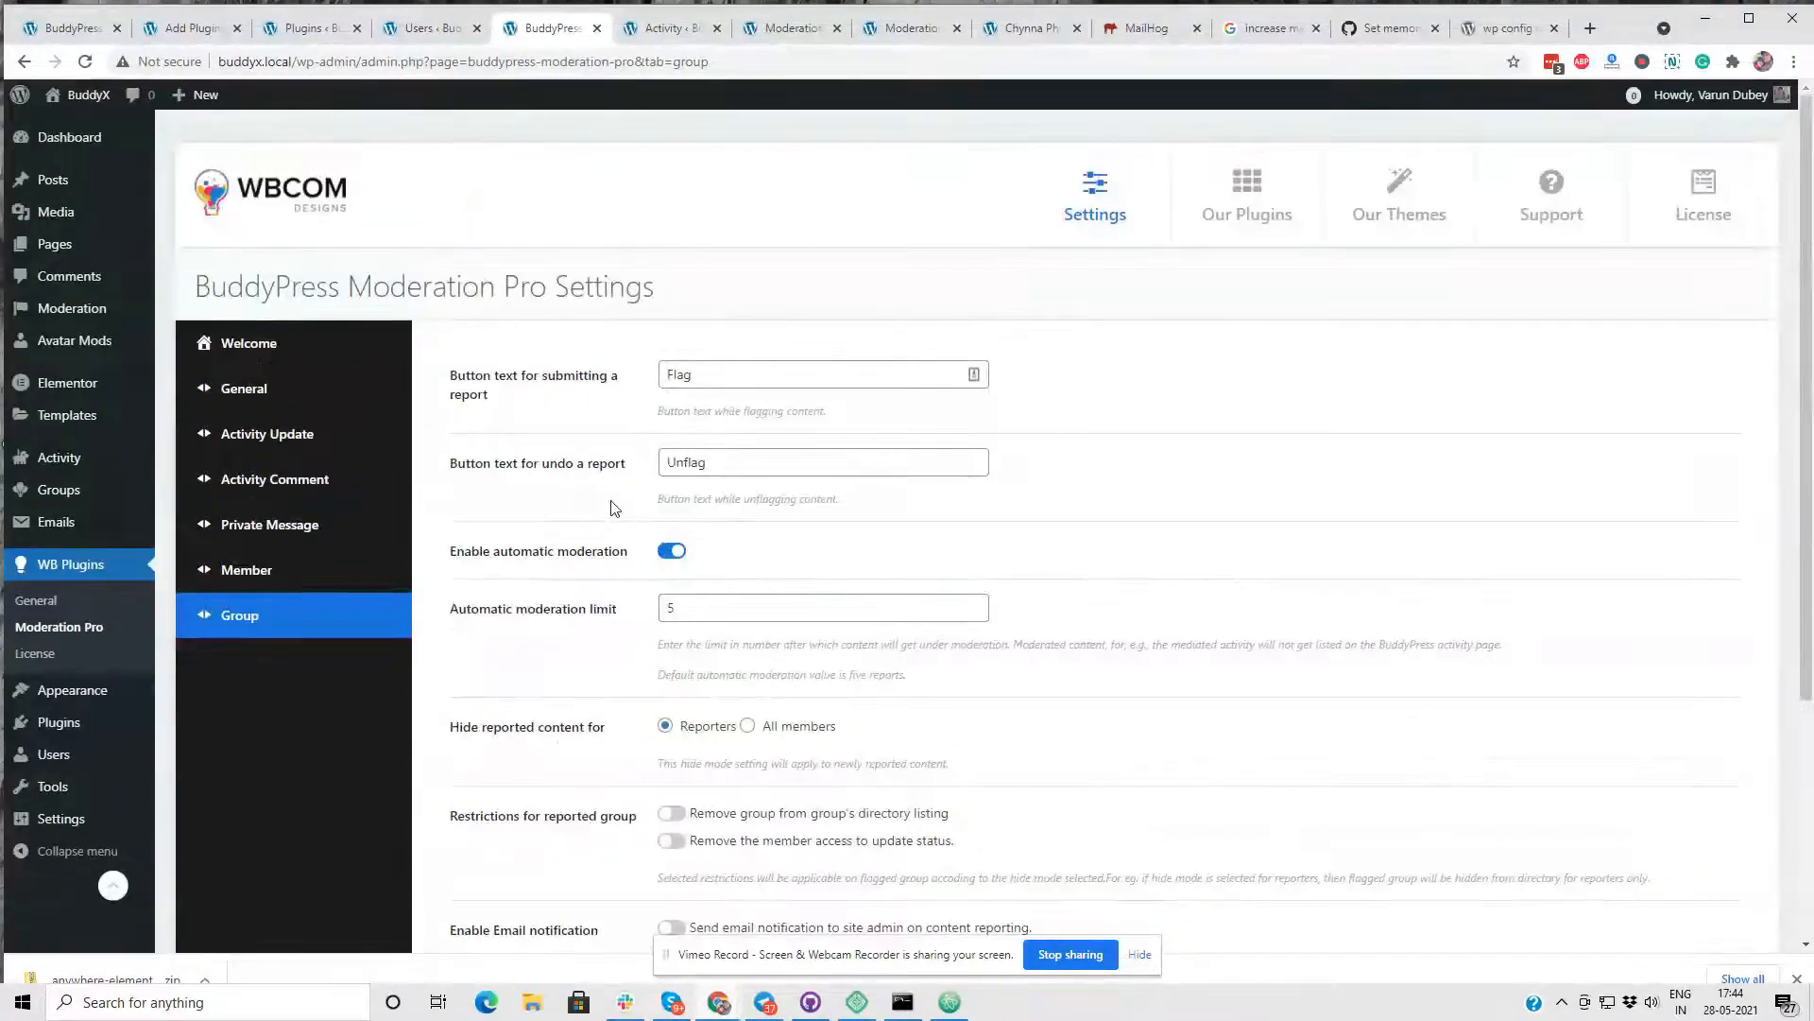
{"action": "scroll", "coordinate": [636, 532], "scroll_direction": "down", "scroll_amount": 3}
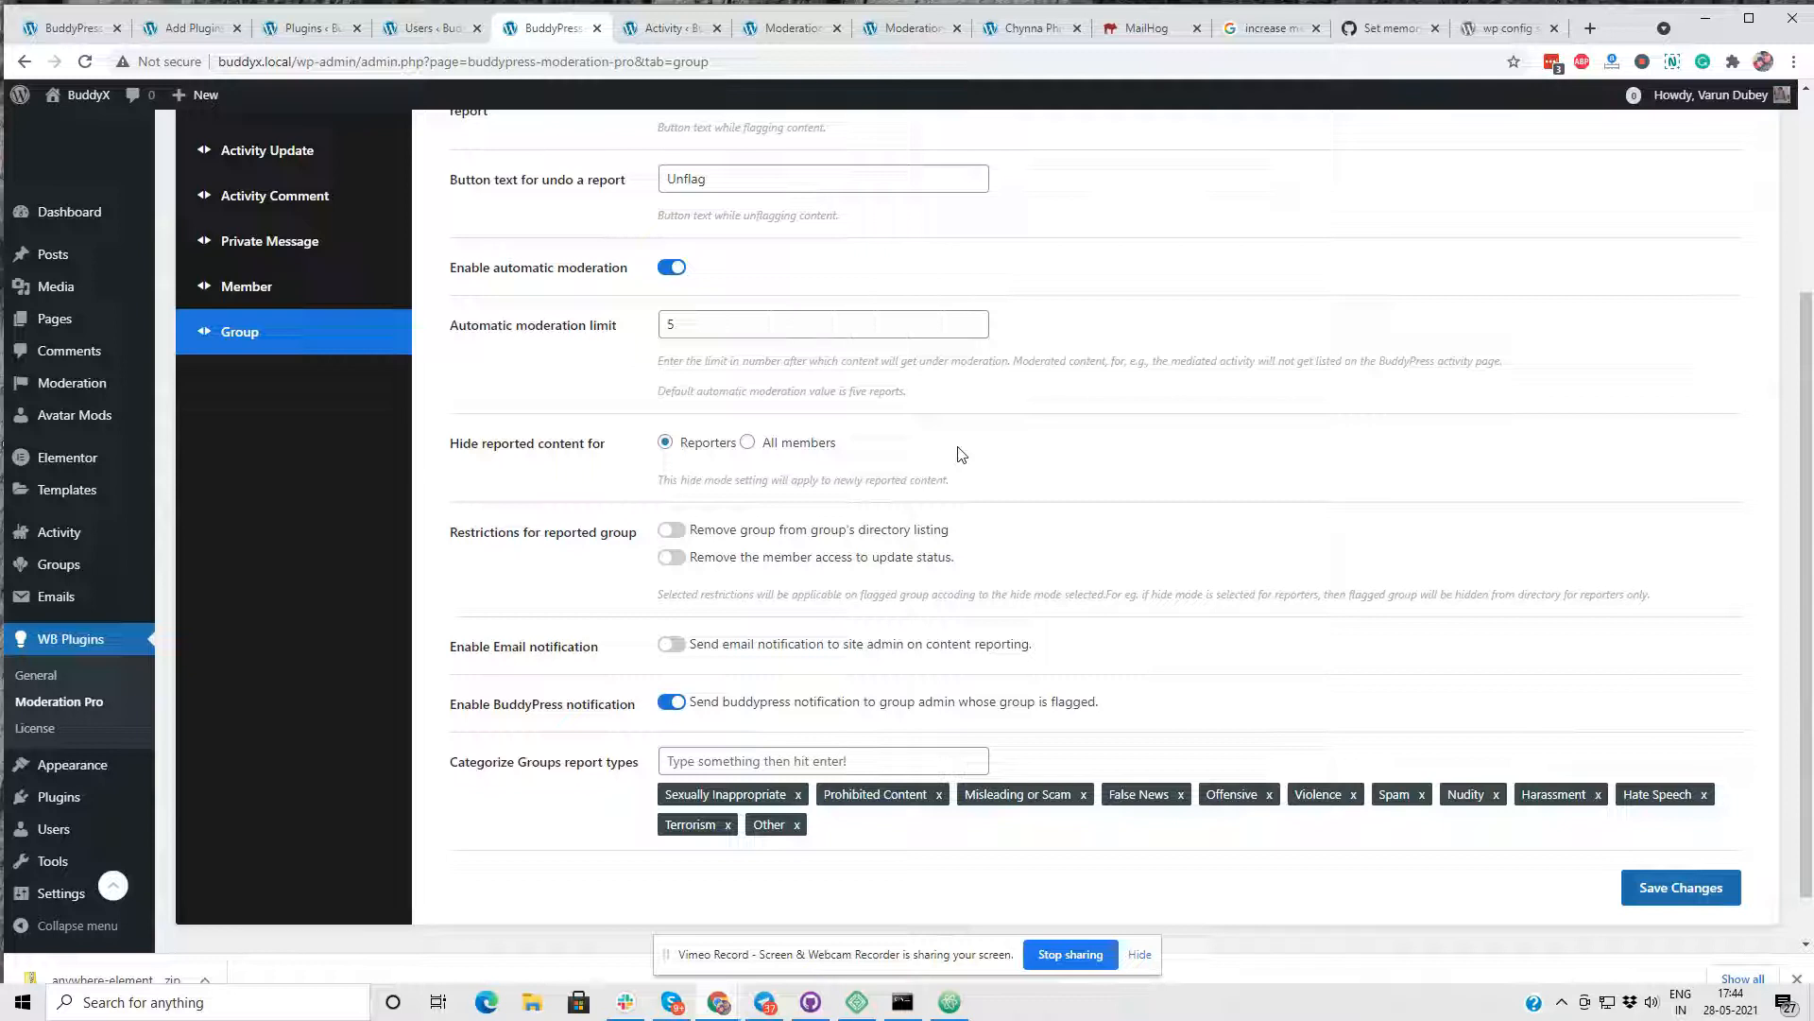
{"action": "scroll", "coordinate": [961, 455], "scroll_direction": "down", "scroll_amount": 1}
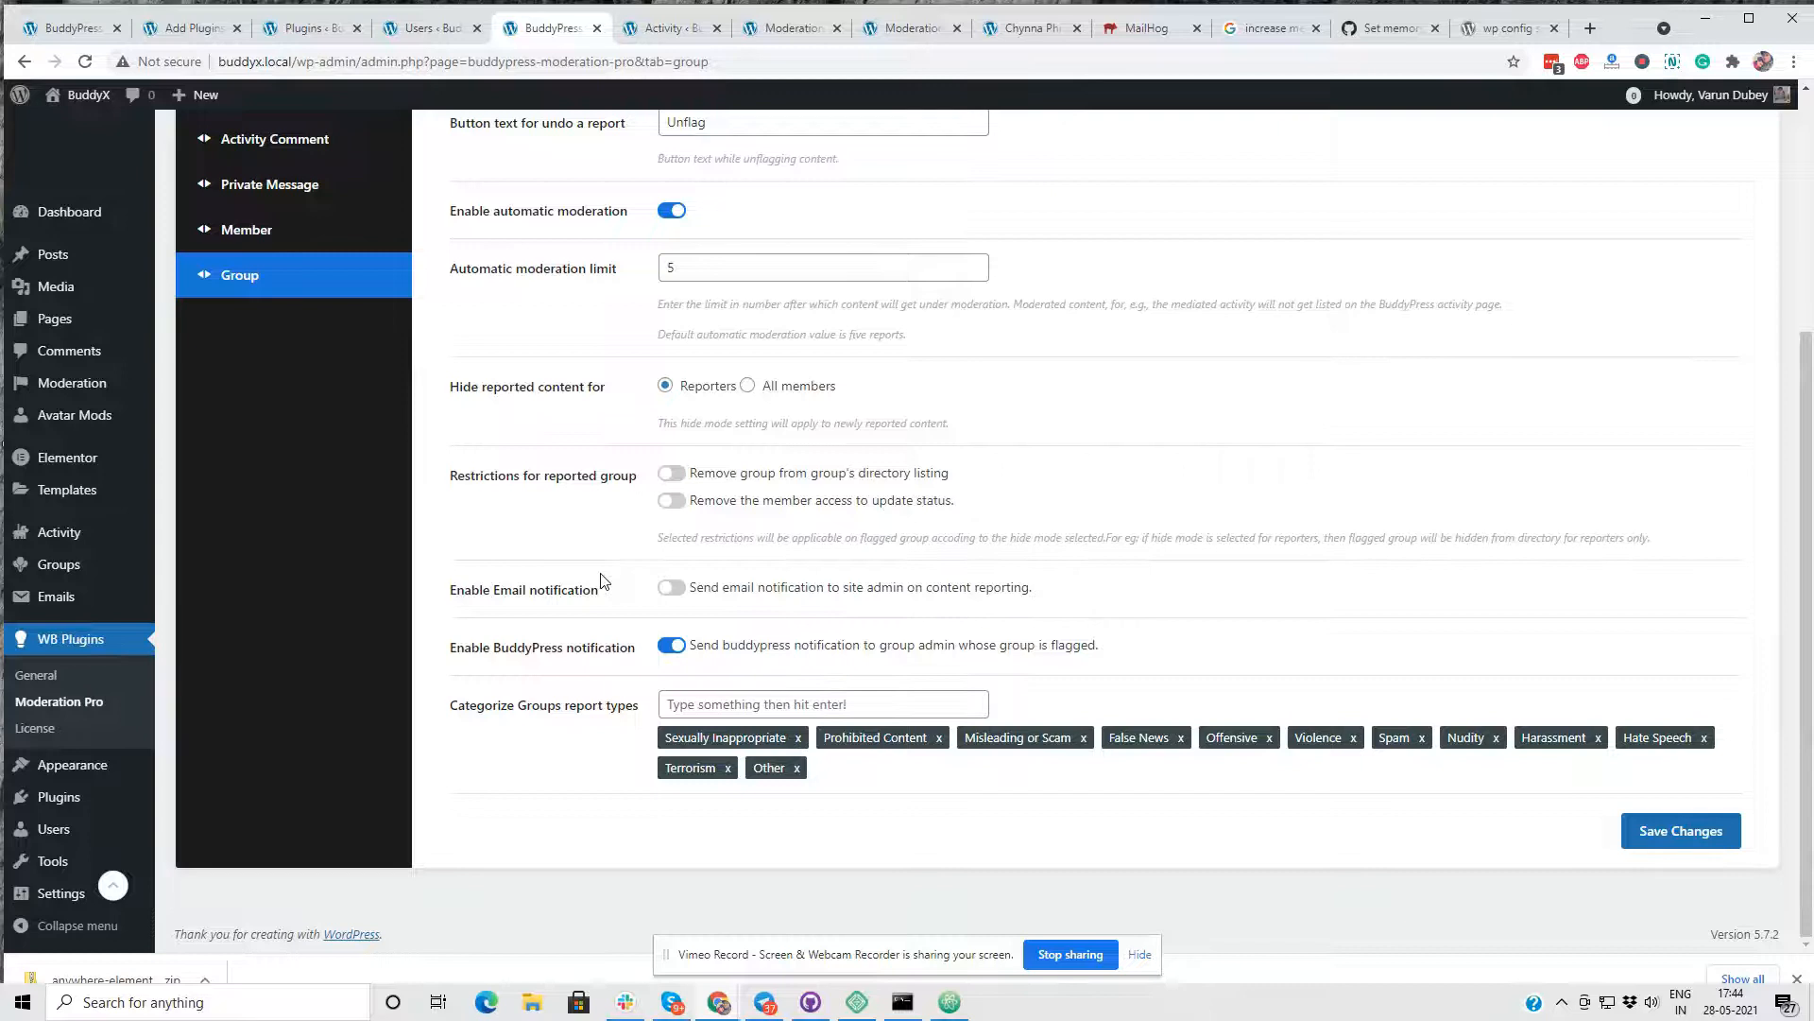
{"action": "scroll", "coordinate": [660, 529], "scroll_direction": "up", "scroll_amount": 4}
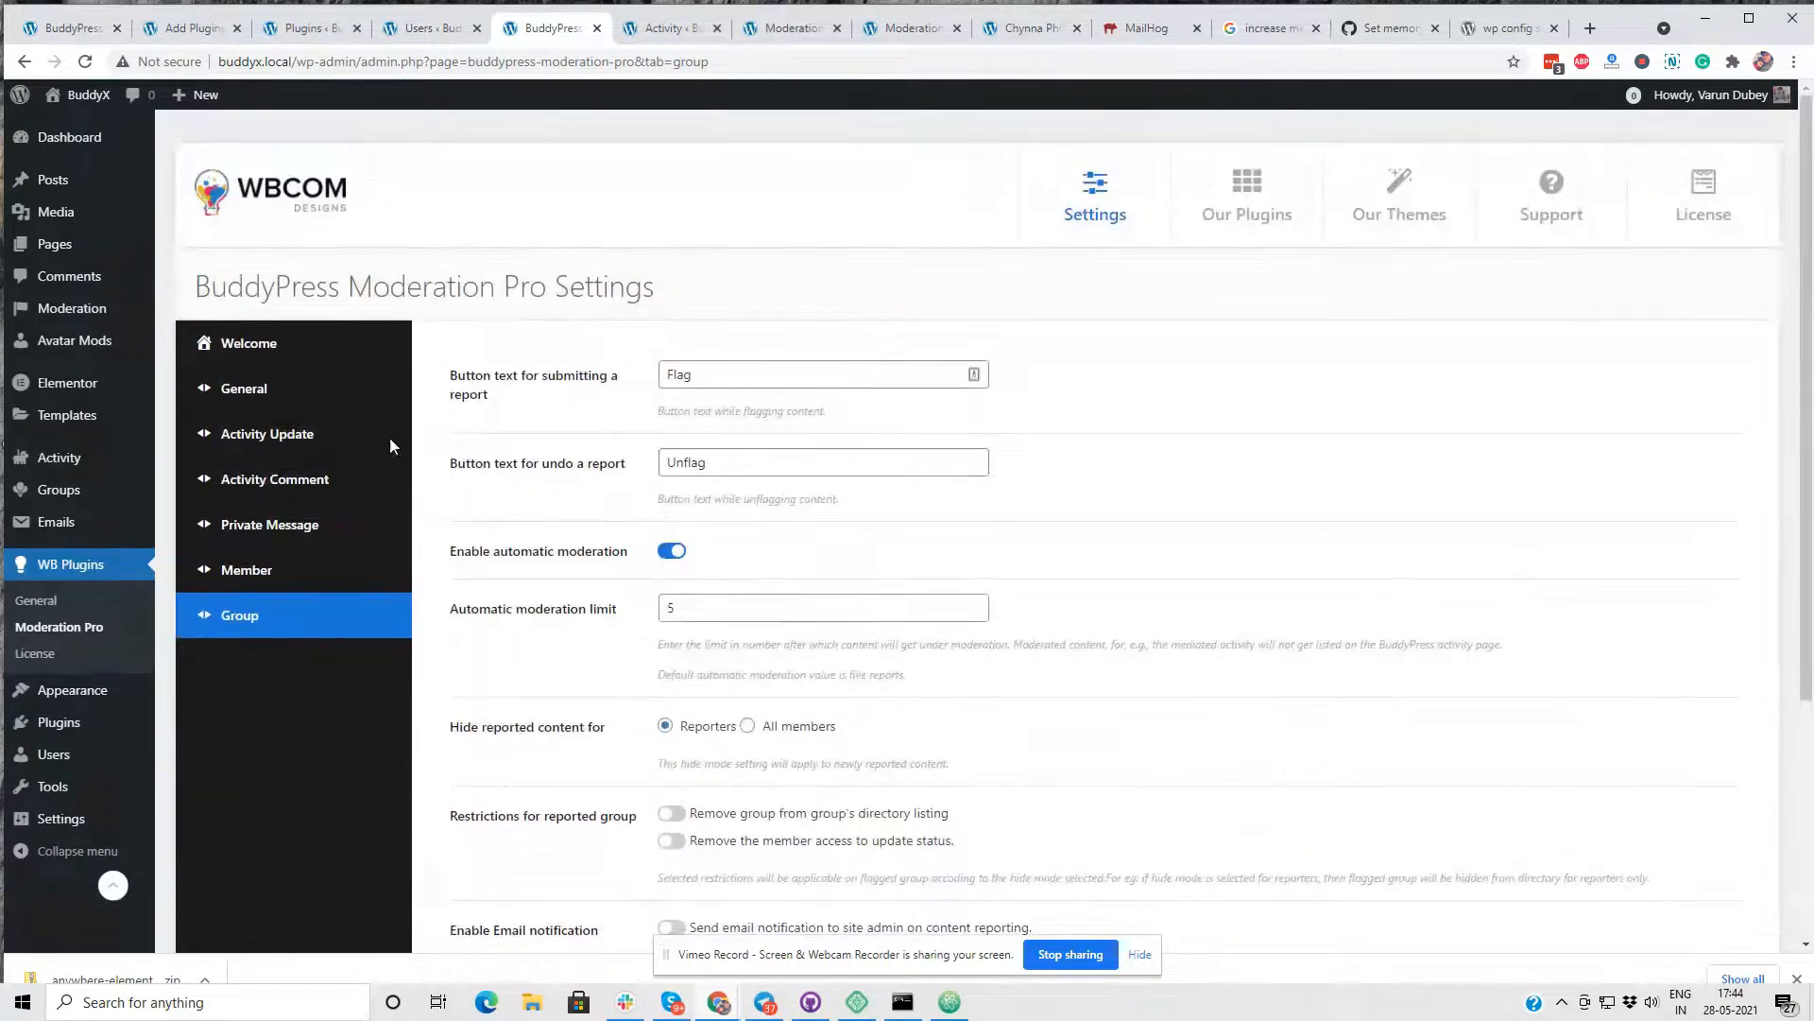
{"action": "left_click", "coordinate": [243, 387]}
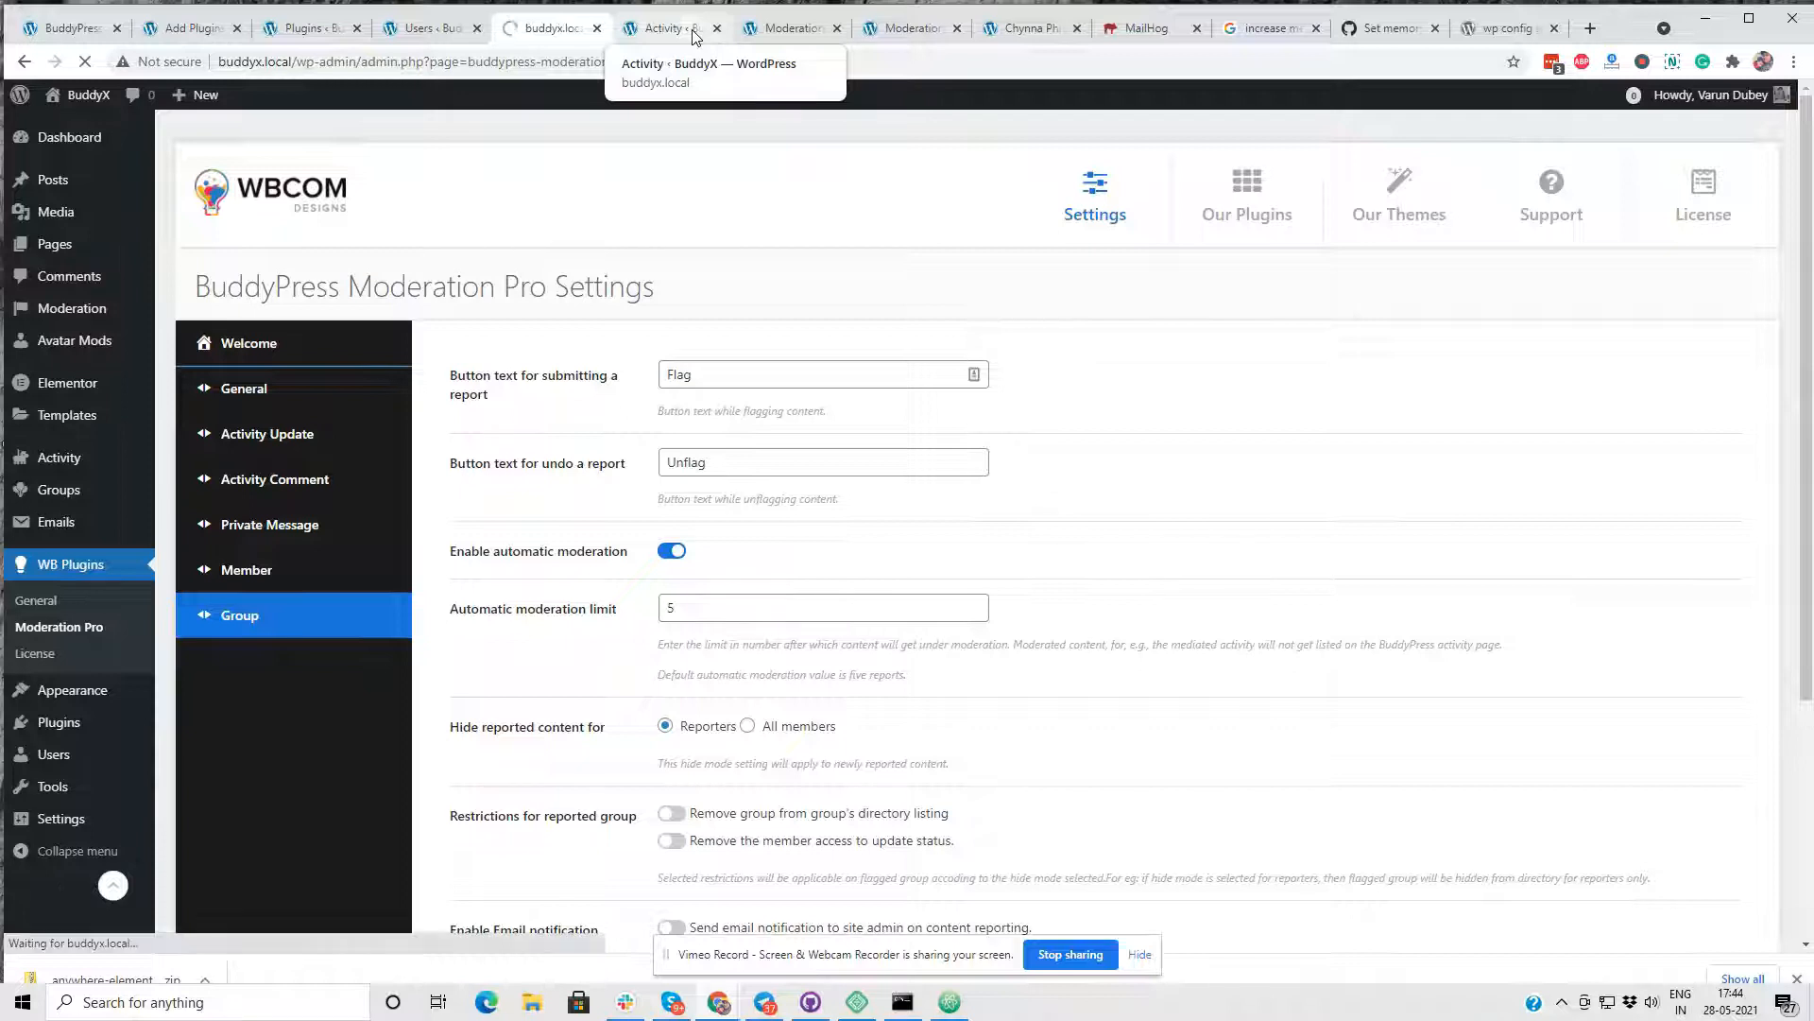
- Reload the flagged member's profile, block the member, and unblock them again
{"action": "left_click", "coordinate": [902, 28]}
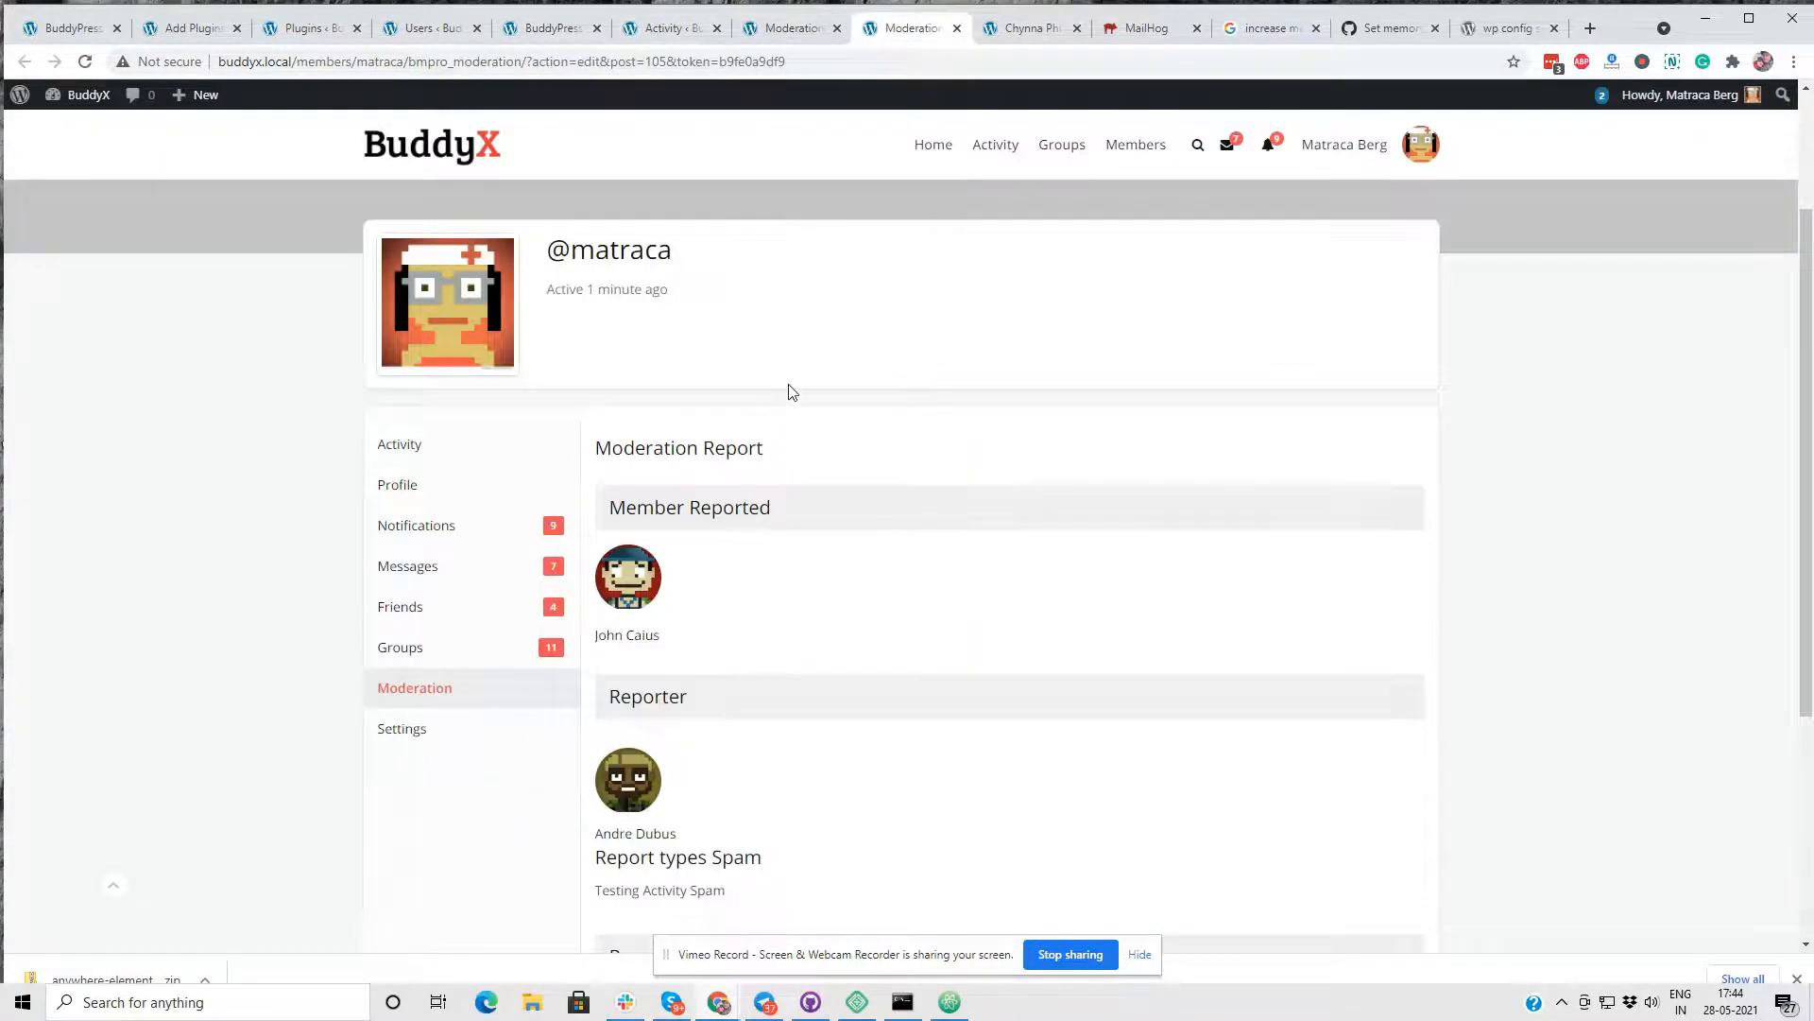
{"action": "left_click", "coordinate": [1030, 28]}
{"action": "right_click", "coordinate": [658, 275]}
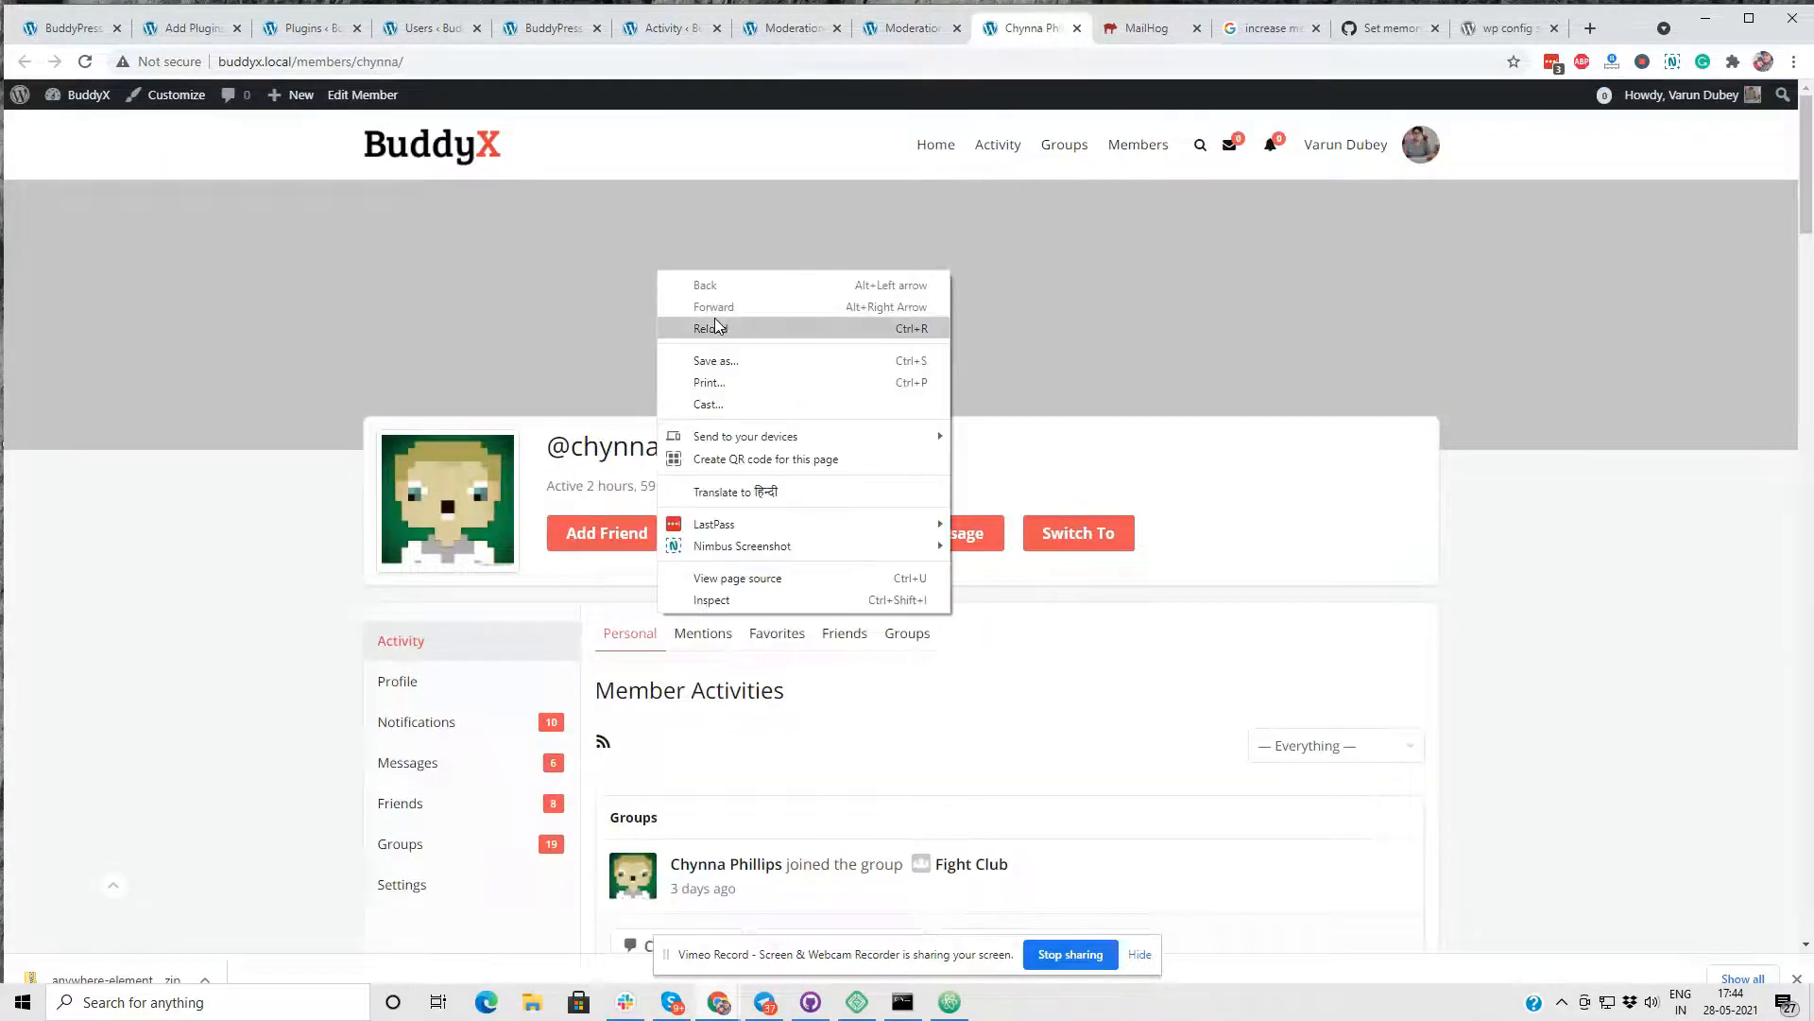
{"action": "left_click", "coordinate": [712, 314]}
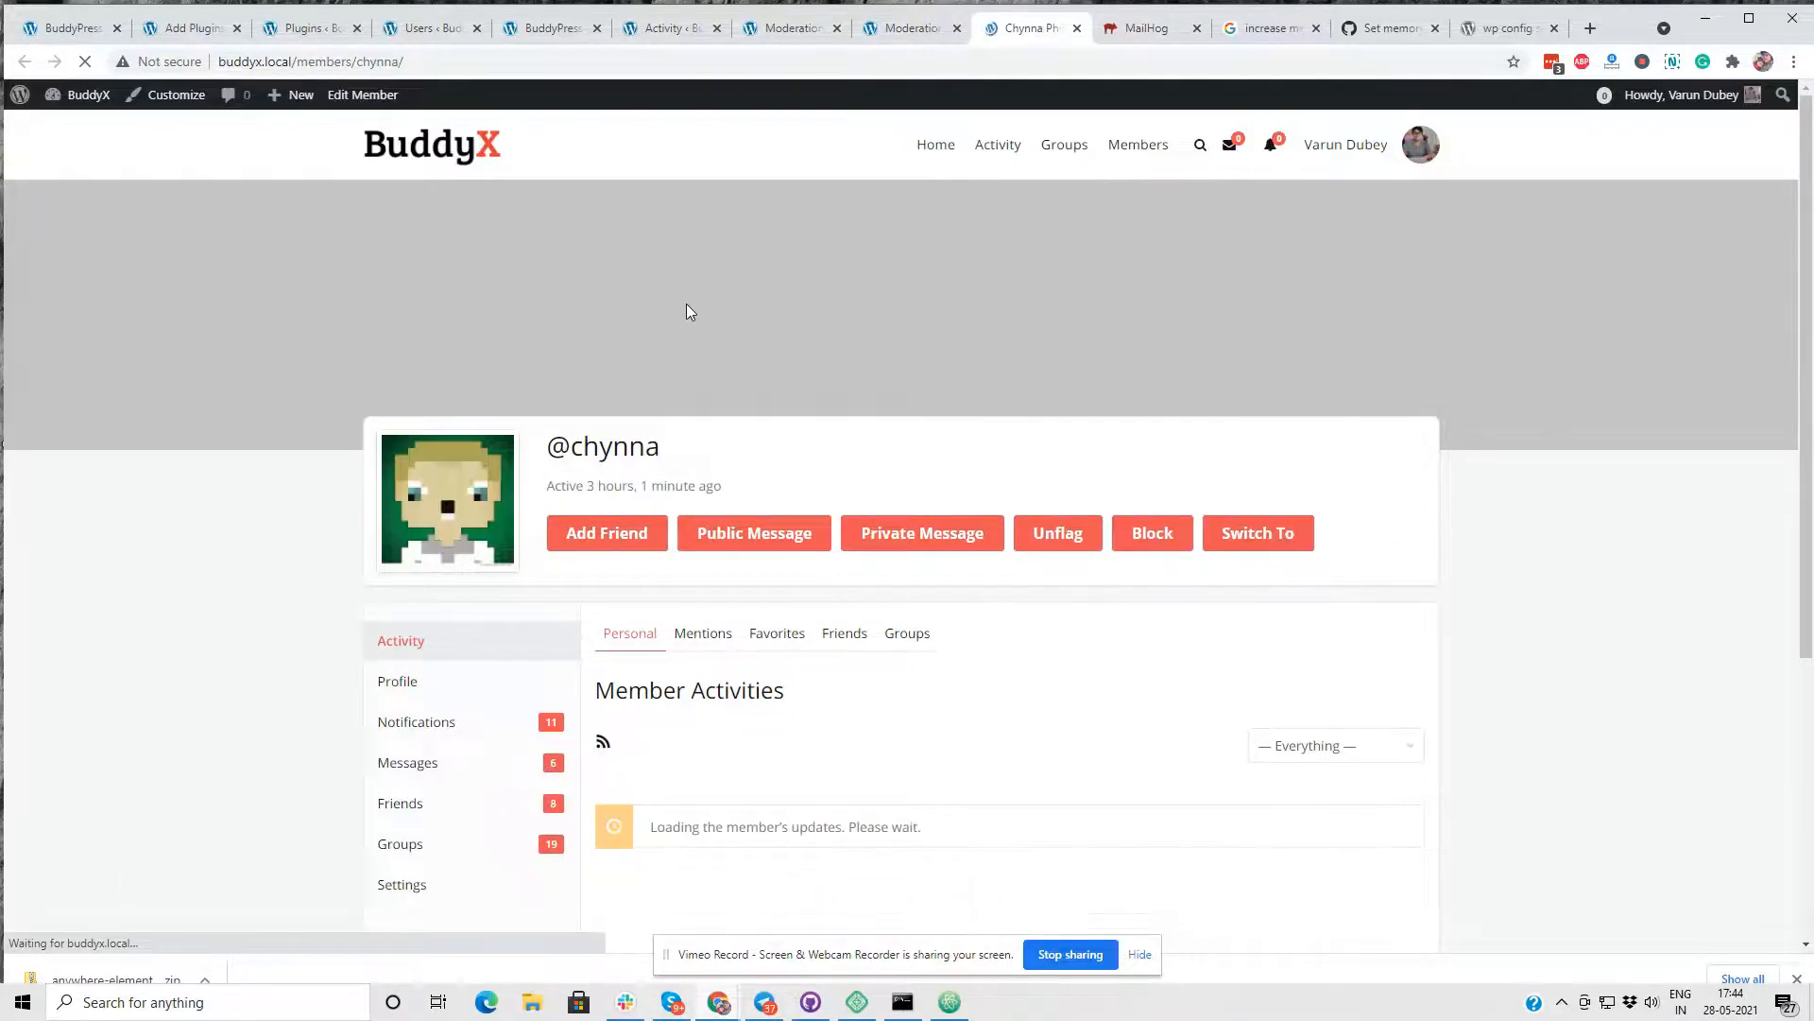
{"action": "left_click", "coordinate": [1172, 547]}
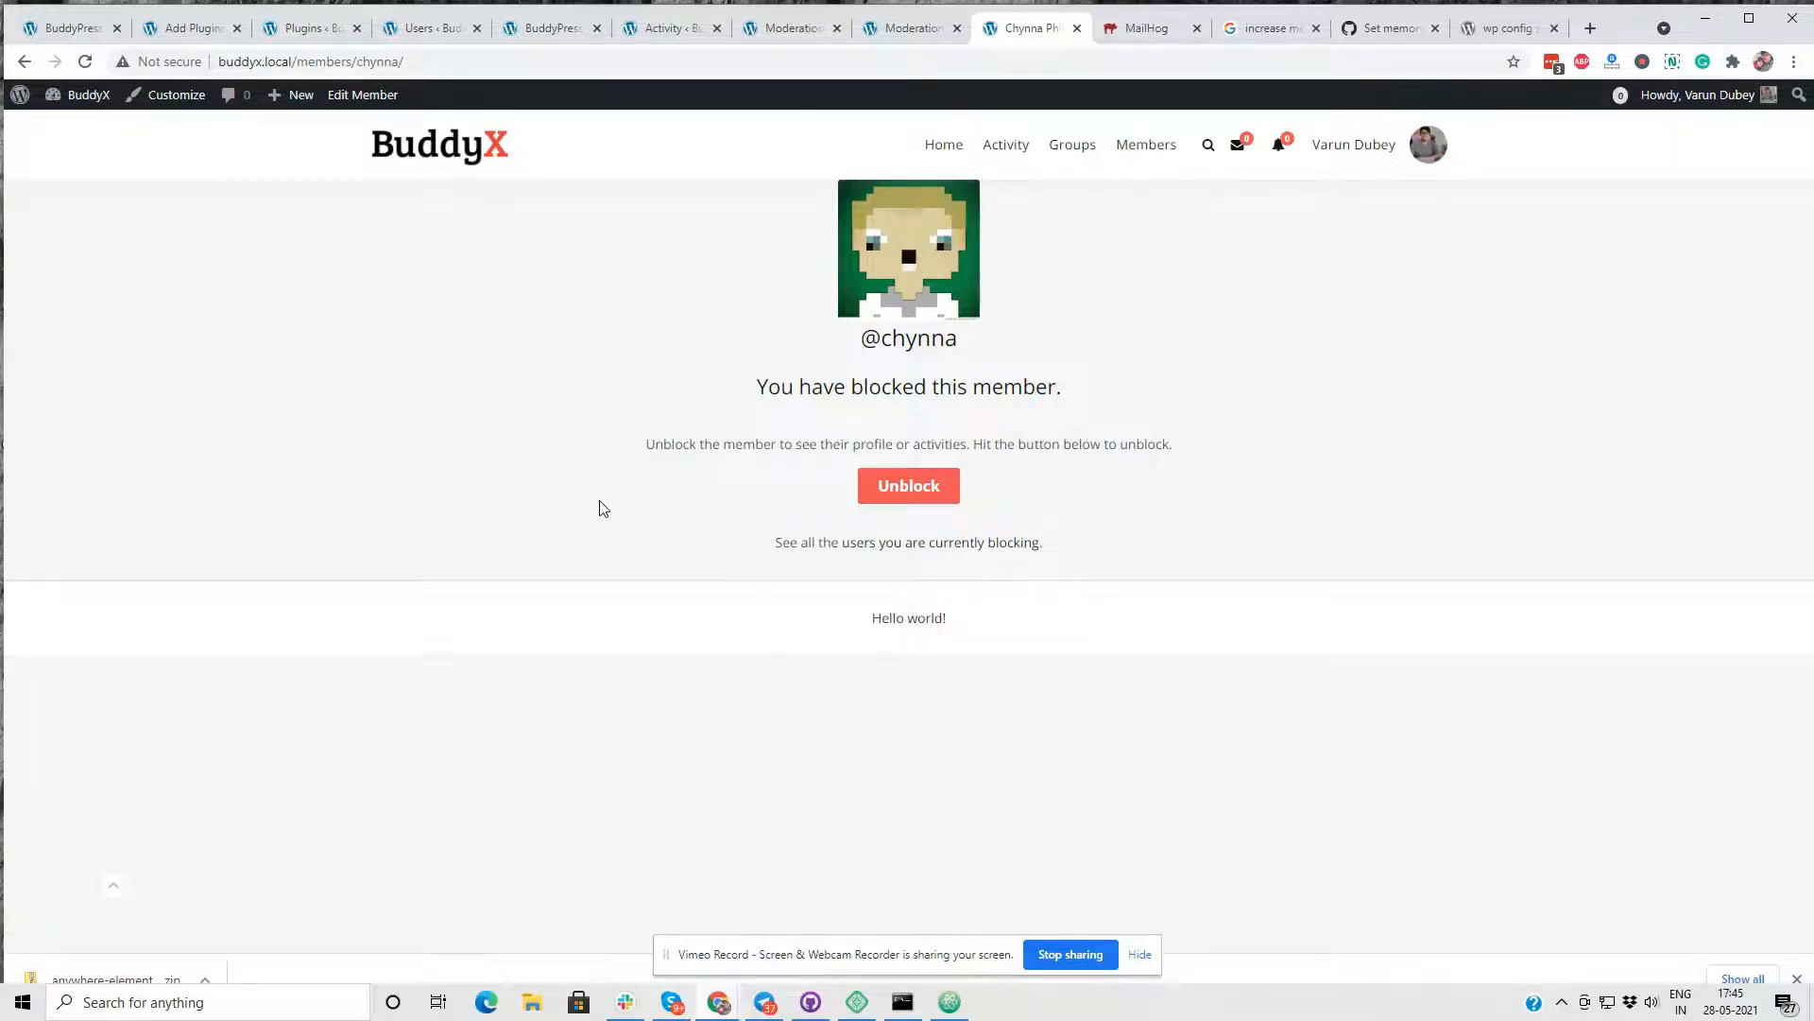
{"action": "left_click", "coordinate": [934, 492]}
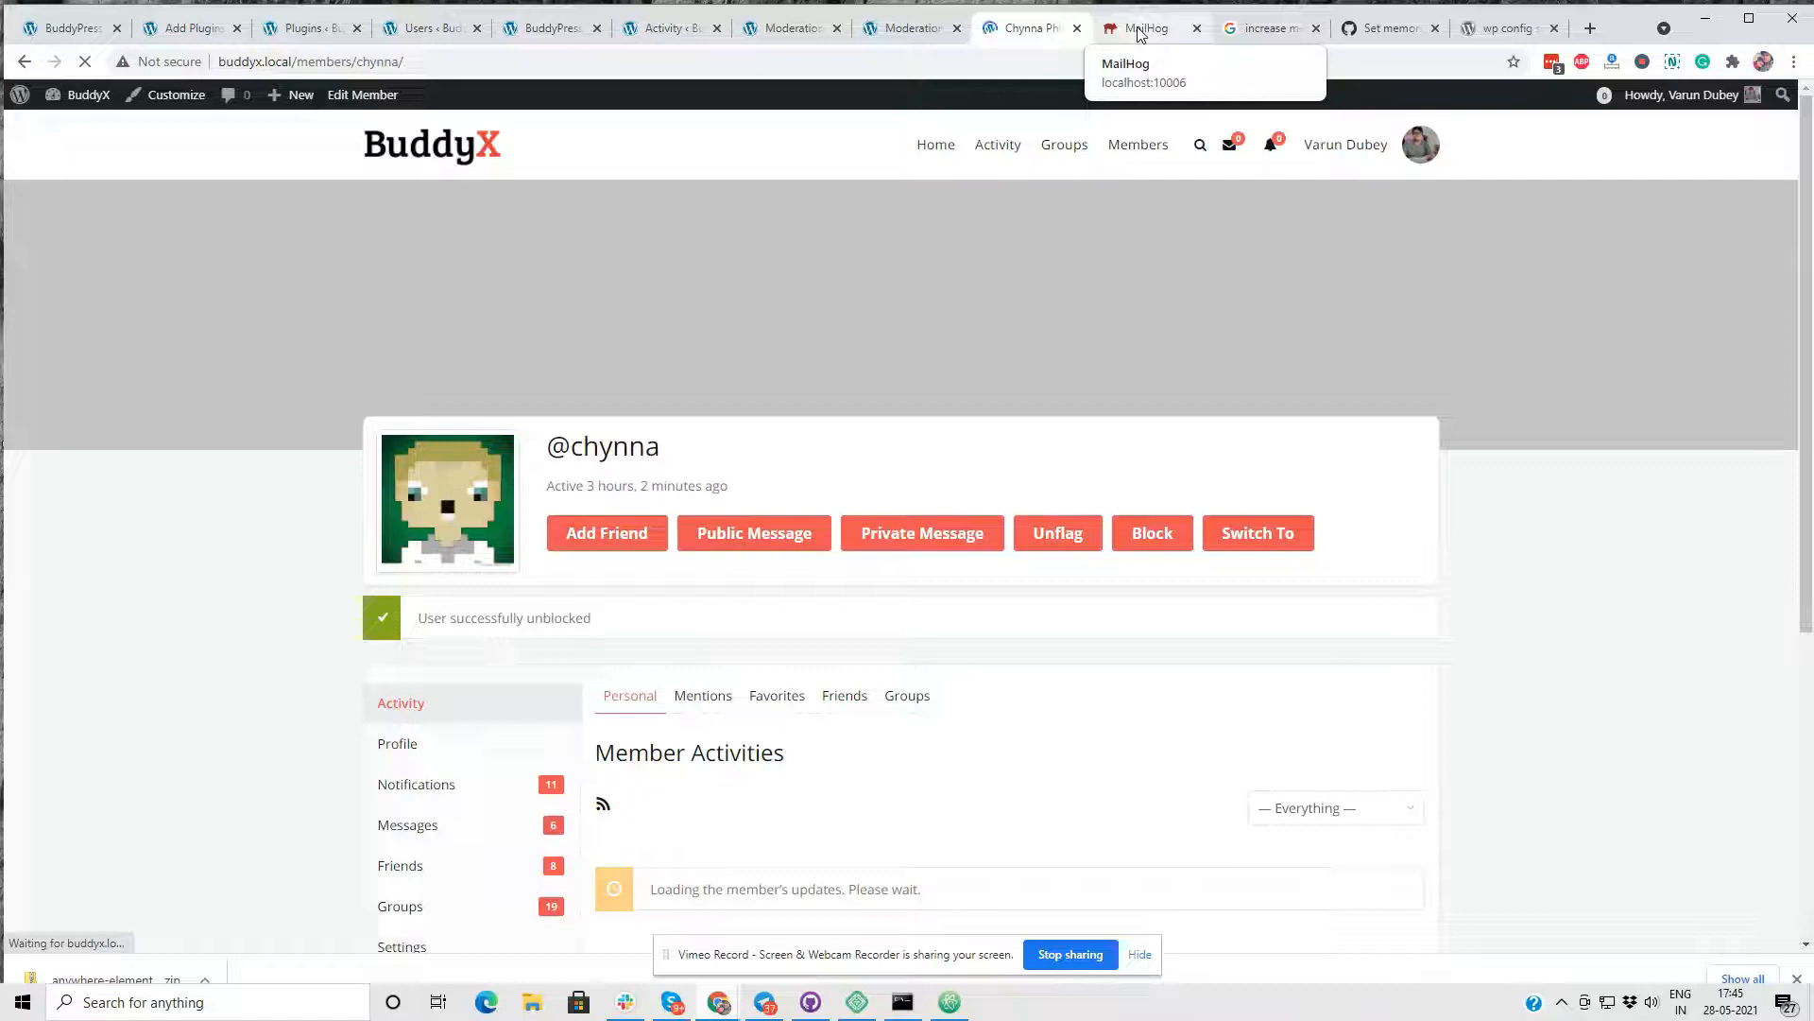
- Check the MailHog inbox for messages and return to the Activity page in the site admin
{"action": "left_click", "coordinate": [1141, 30]}
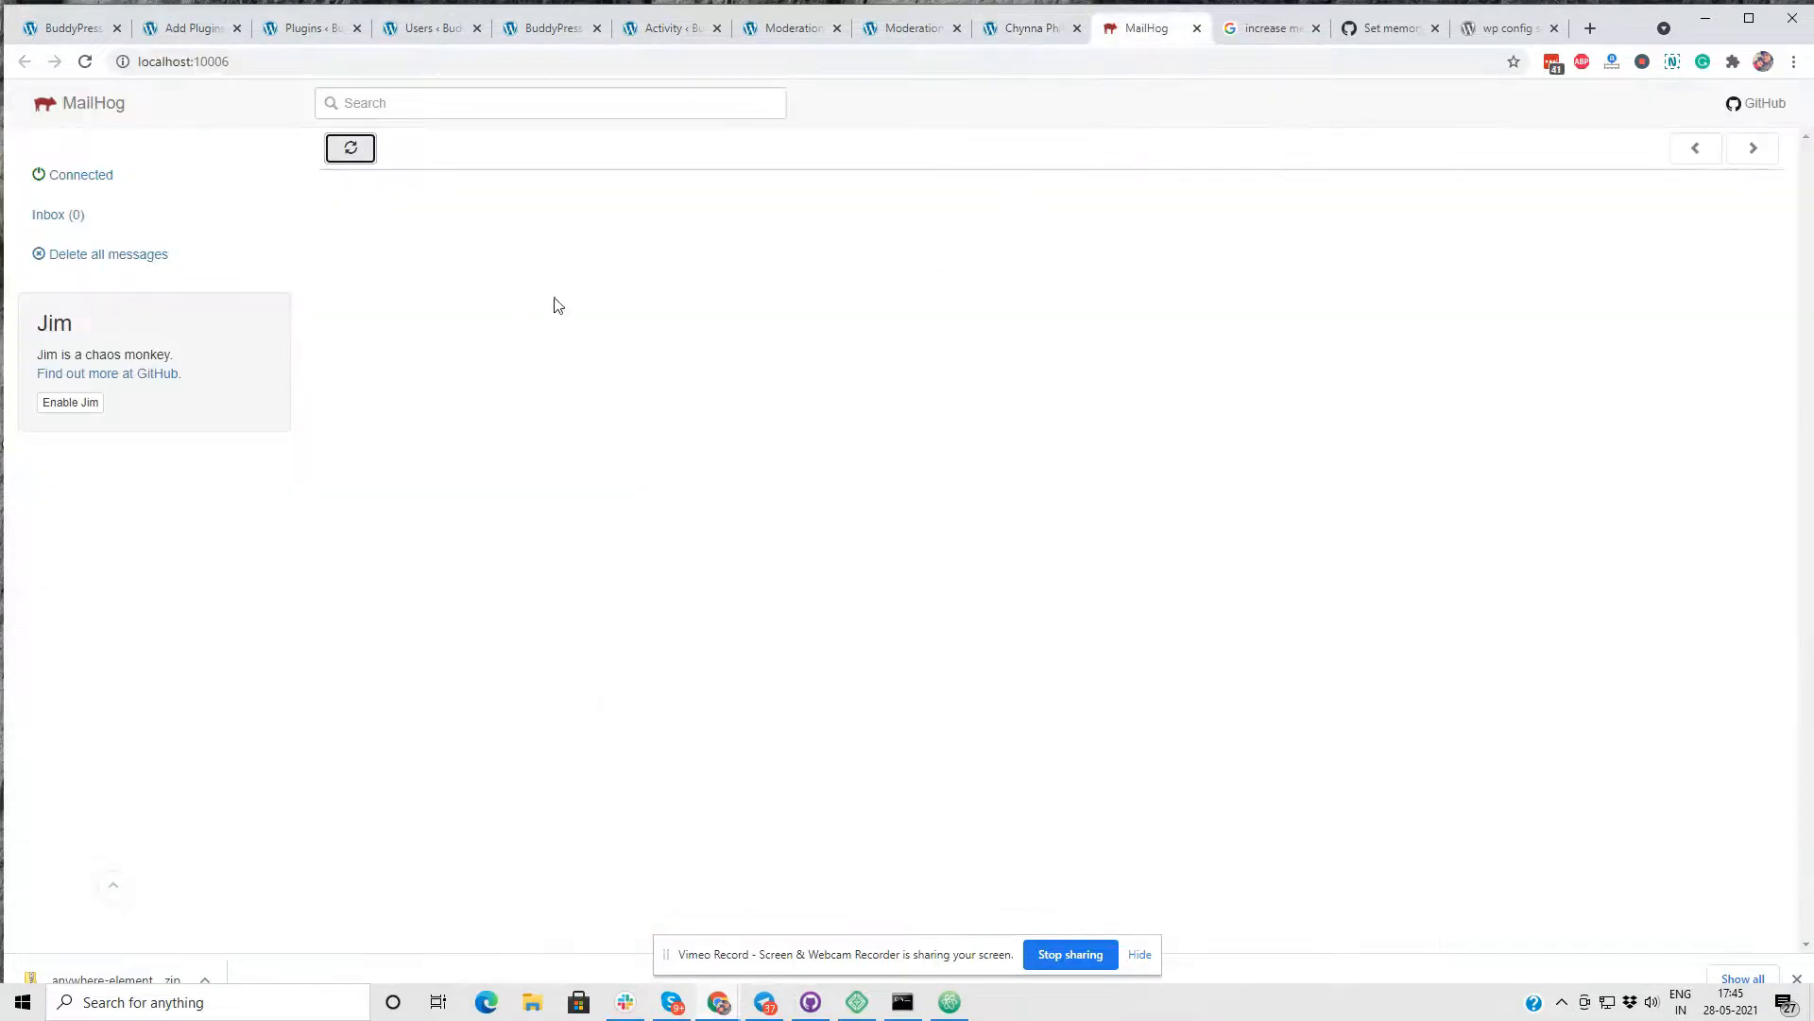
{"action": "left_click", "coordinate": [1019, 30]}
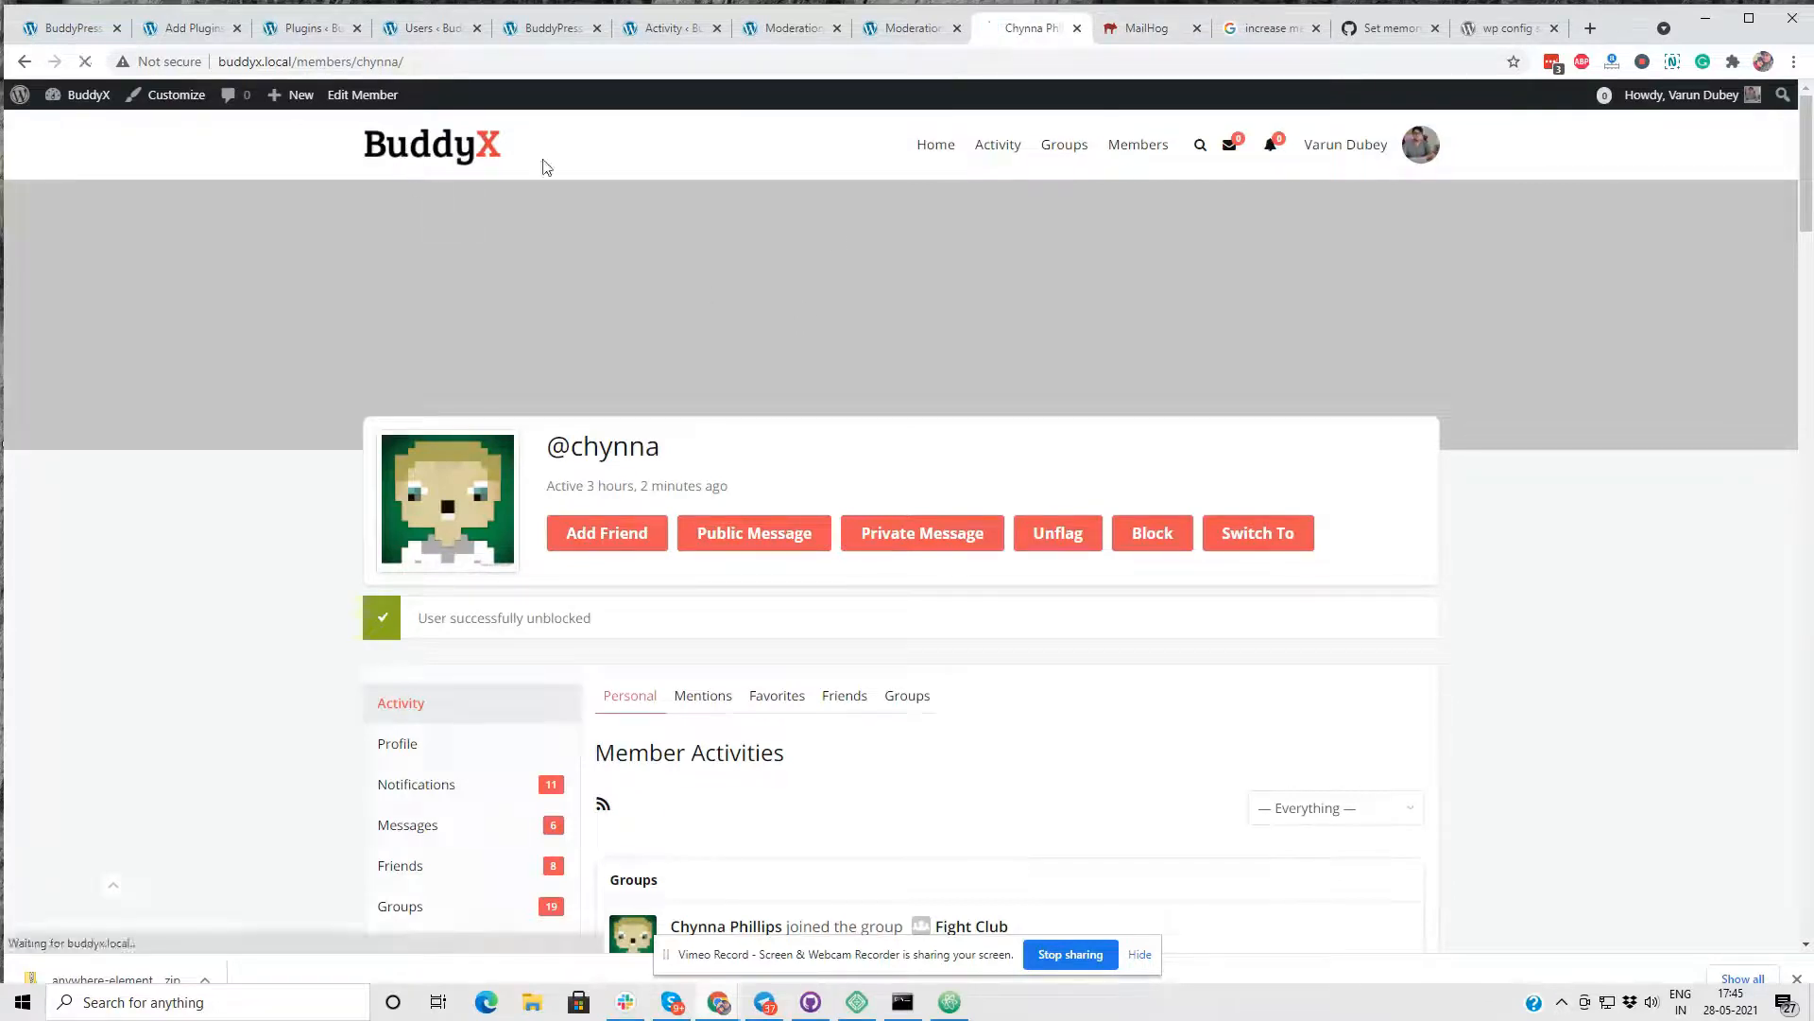
{"action": "left_click", "coordinate": [907, 30]}
{"action": "scroll", "coordinate": [655, 616], "scroll_direction": "down", "scroll_amount": 4}
{"action": "scroll", "coordinate": [580, 365], "scroll_direction": "up", "scroll_amount": 4}
{"action": "left_click", "coordinate": [784, 34]}
{"action": "left_click", "coordinate": [677, 35]}
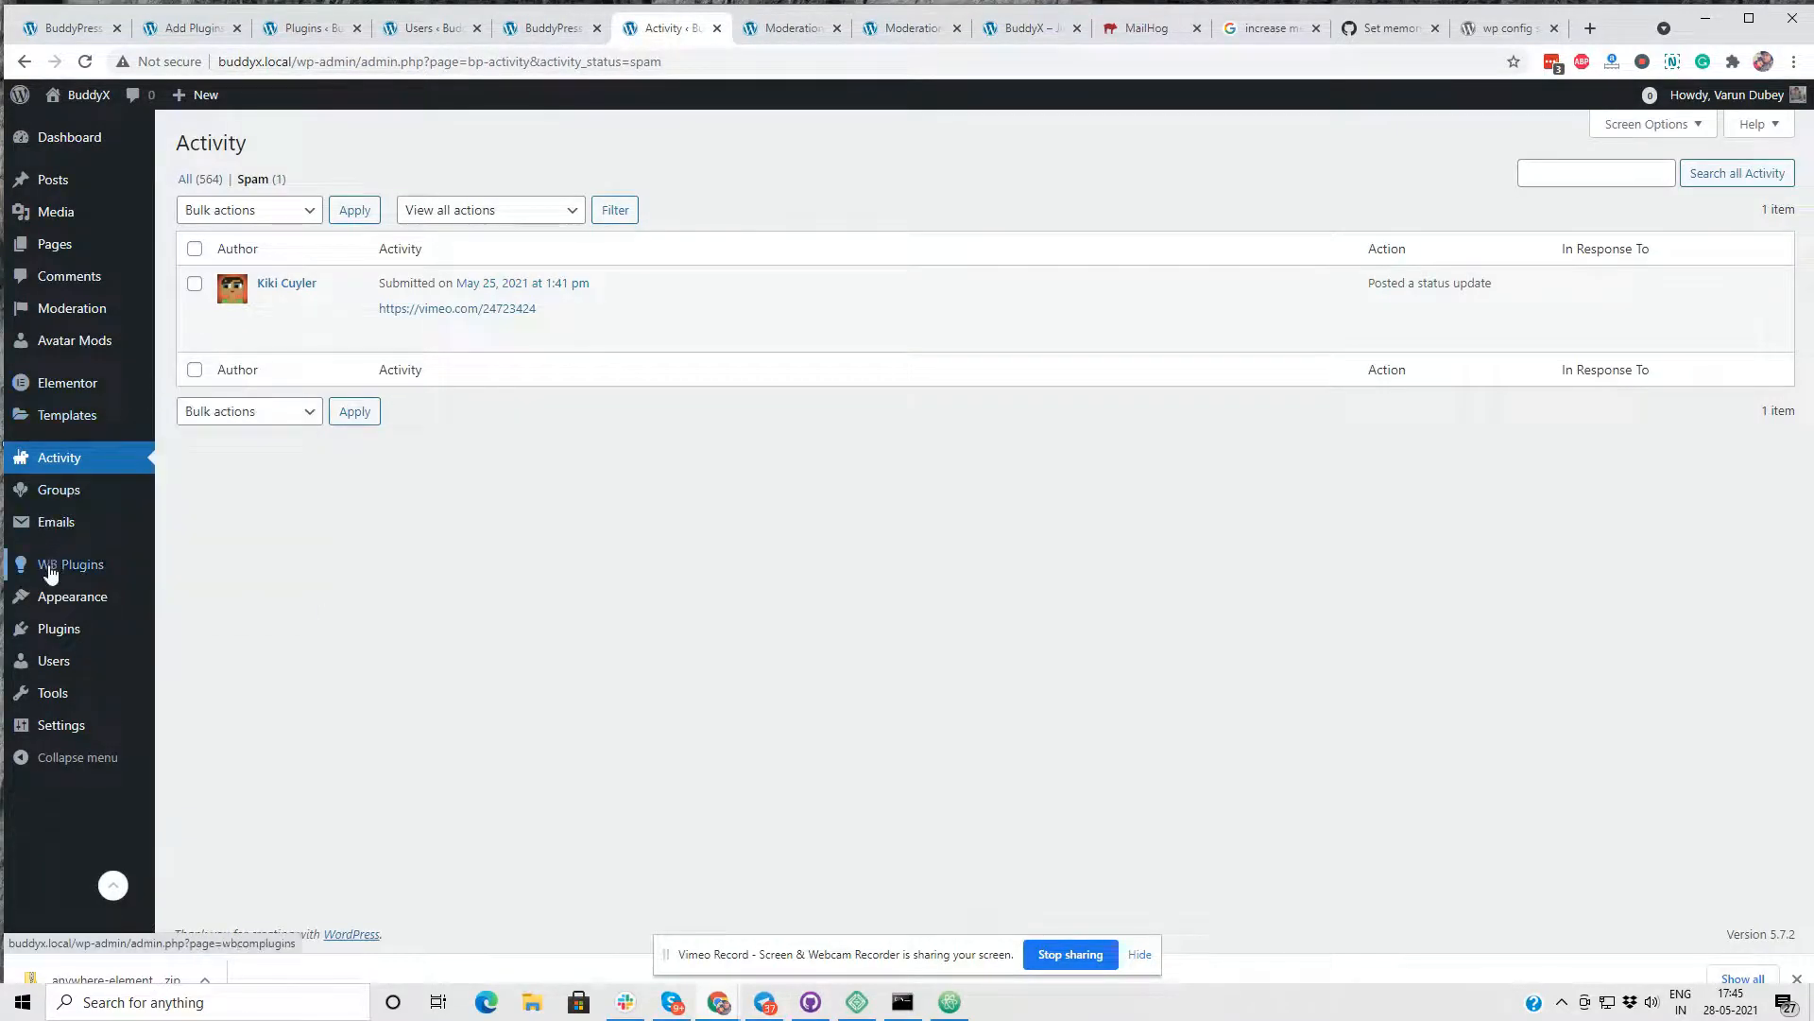
- Open the BuddyPress Emails list and look through both pages of email templates
{"action": "left_click", "coordinate": [180, 527]}
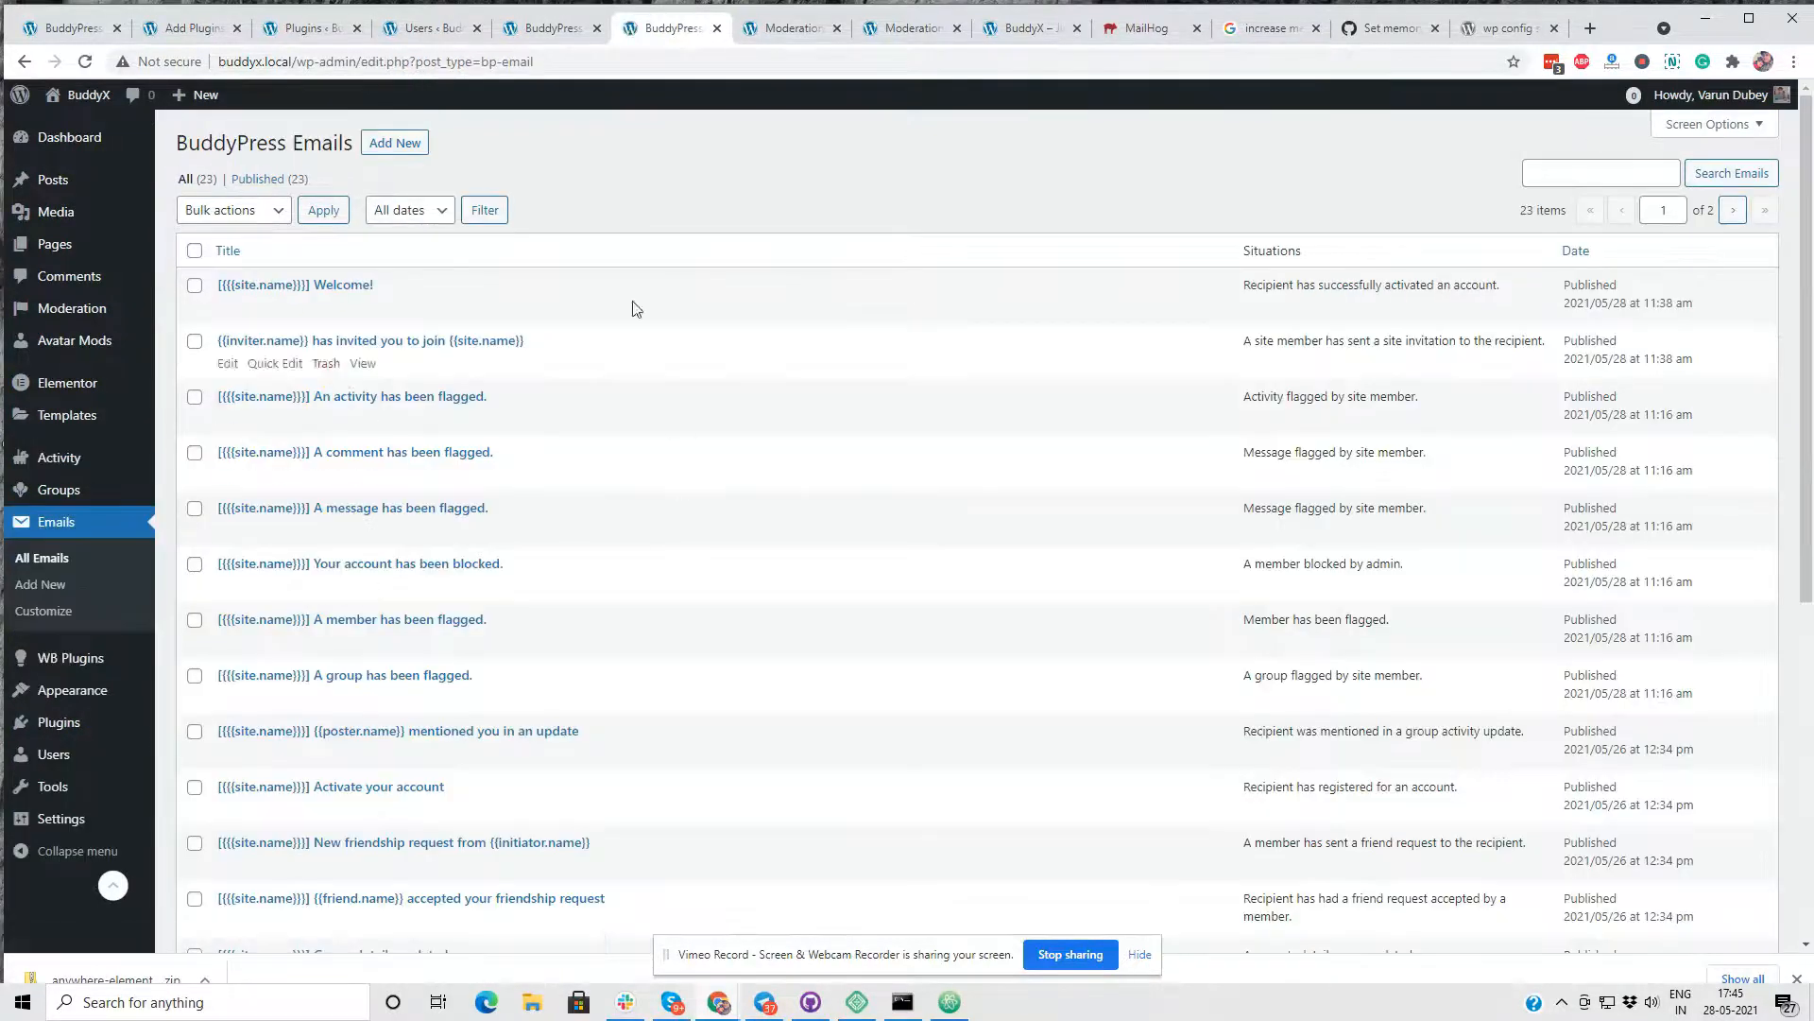
{"action": "scroll", "coordinate": [588, 359], "scroll_direction": "down", "scroll_amount": 5}
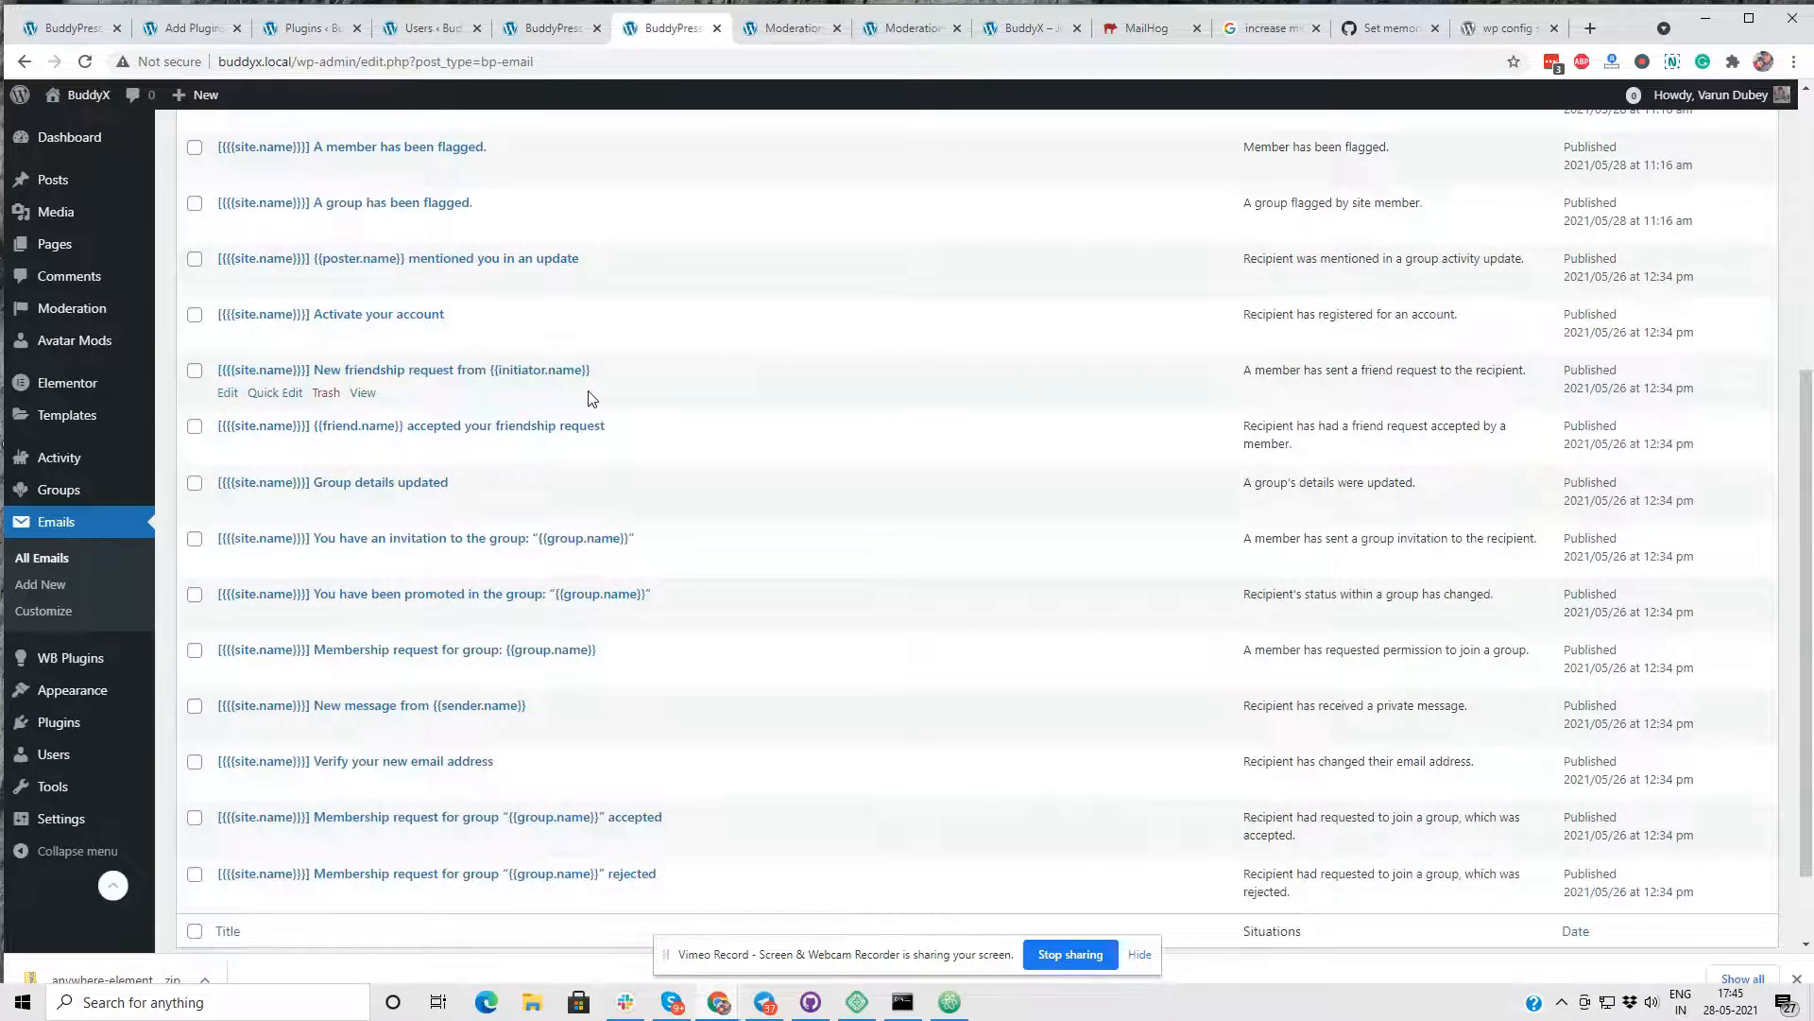
{"action": "scroll", "coordinate": [591, 406], "scroll_direction": "down", "scroll_amount": 1}
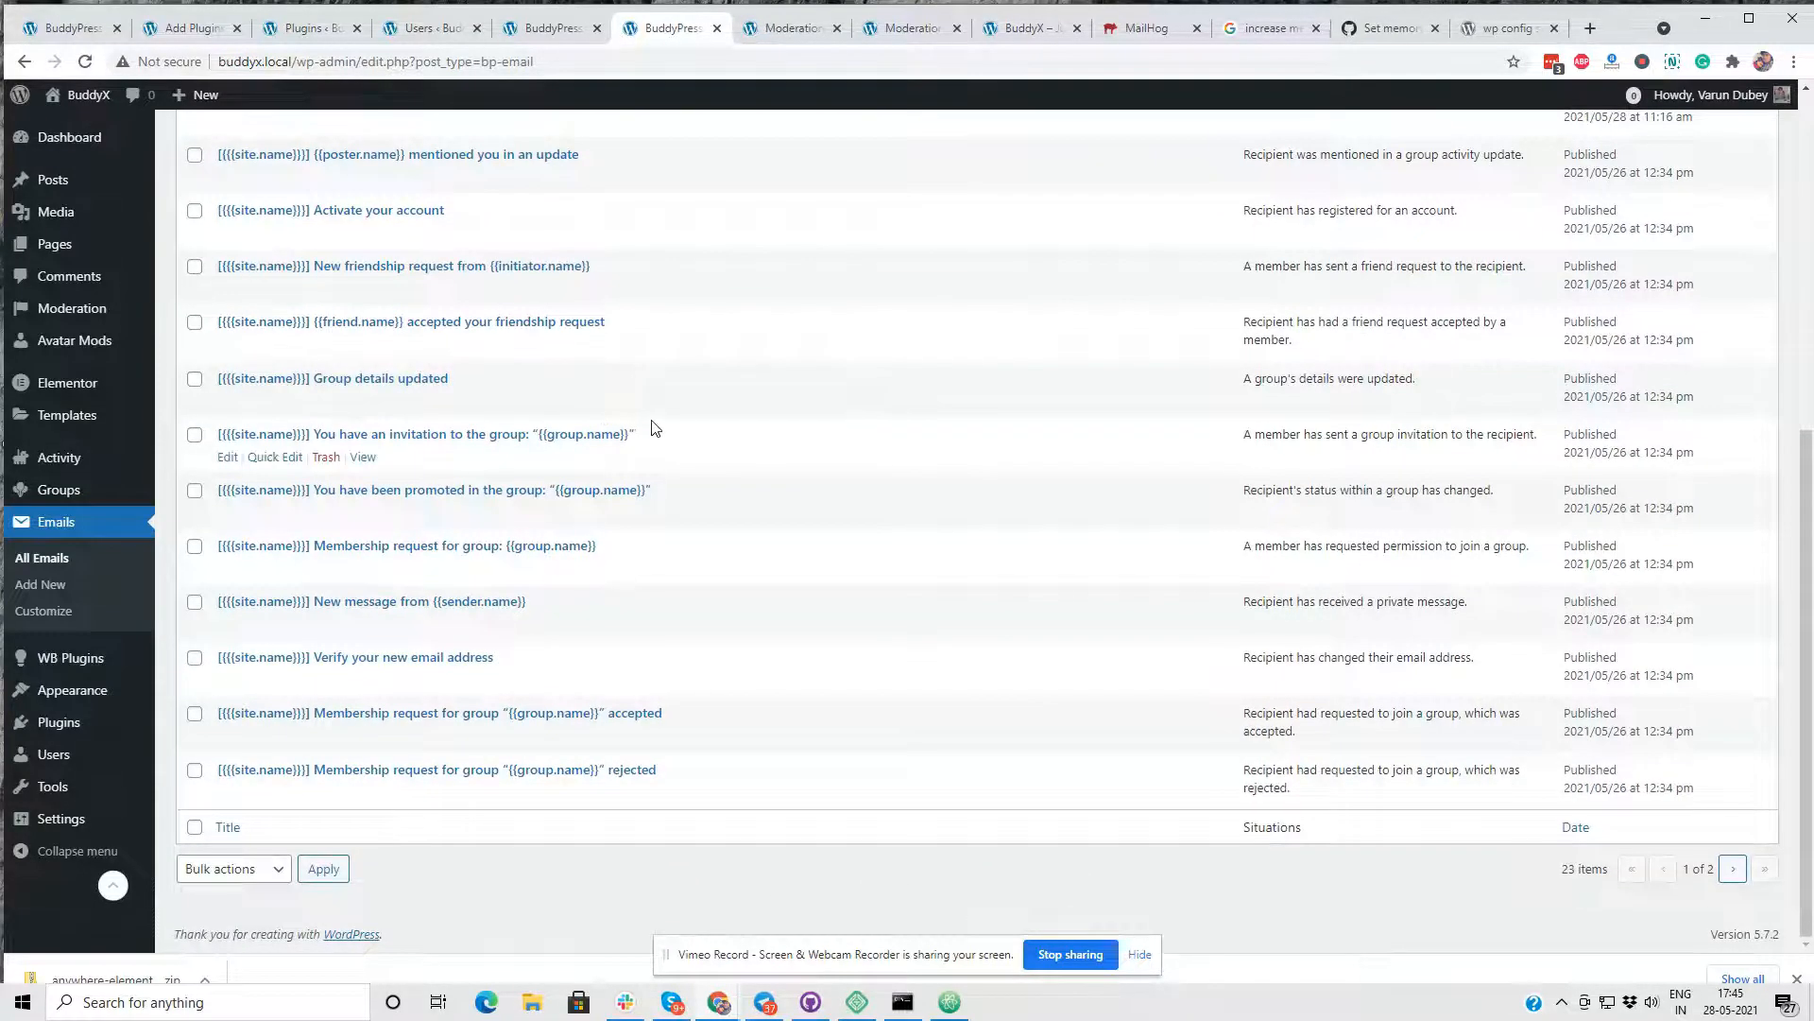
{"action": "scroll", "coordinate": [657, 427], "scroll_direction": "up", "scroll_amount": 2}
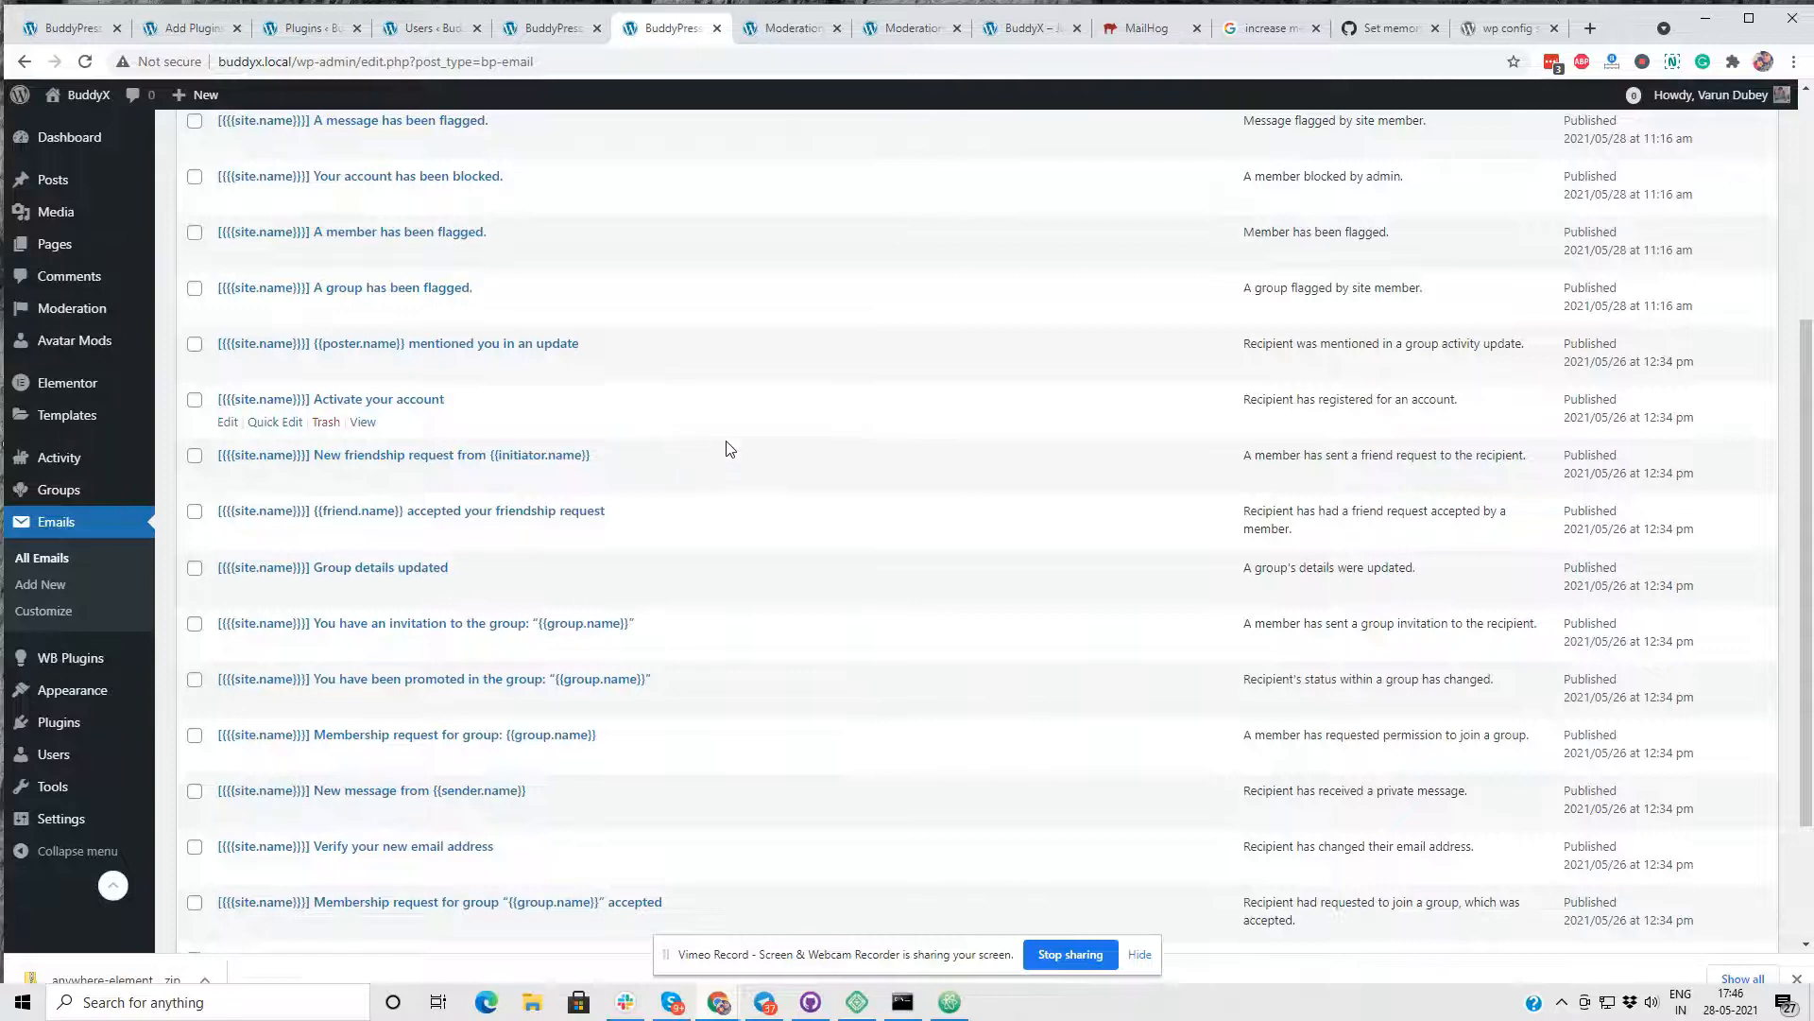
{"action": "scroll", "coordinate": [728, 445], "scroll_direction": "down", "scroll_amount": 2}
{"action": "left_click", "coordinate": [1734, 868]}
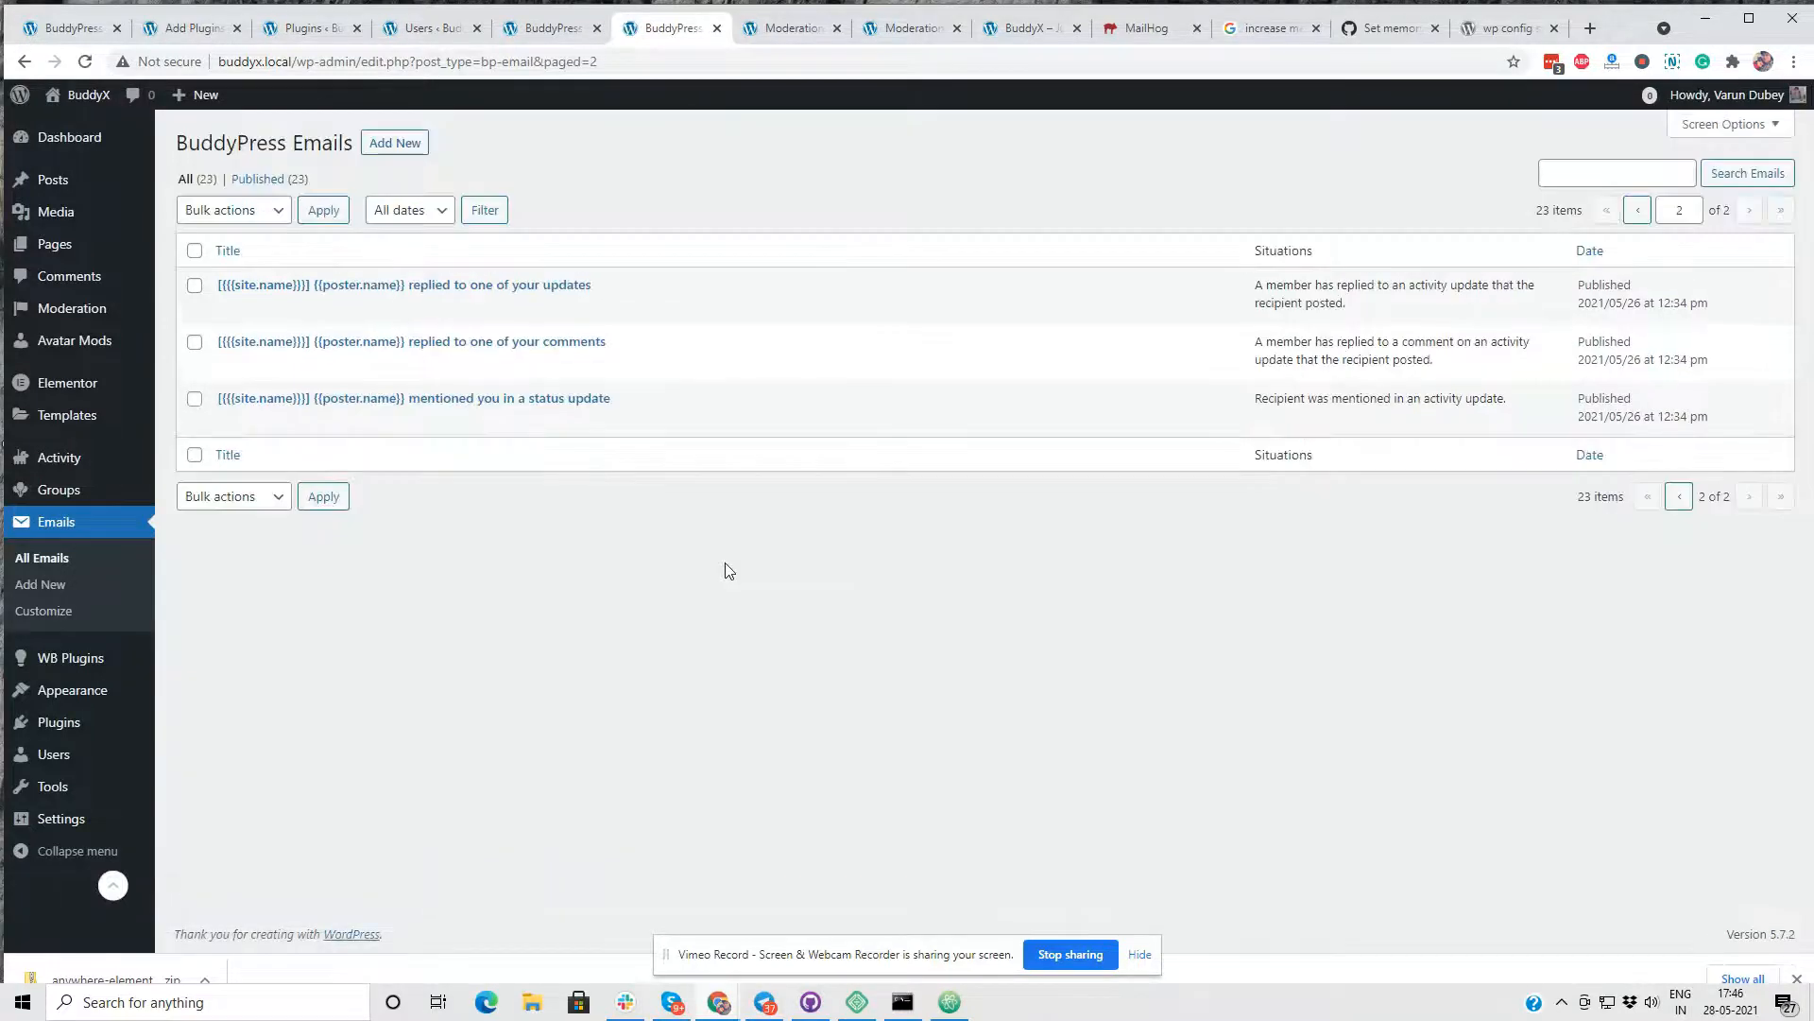
{"action": "left_click", "coordinate": [1679, 497]}
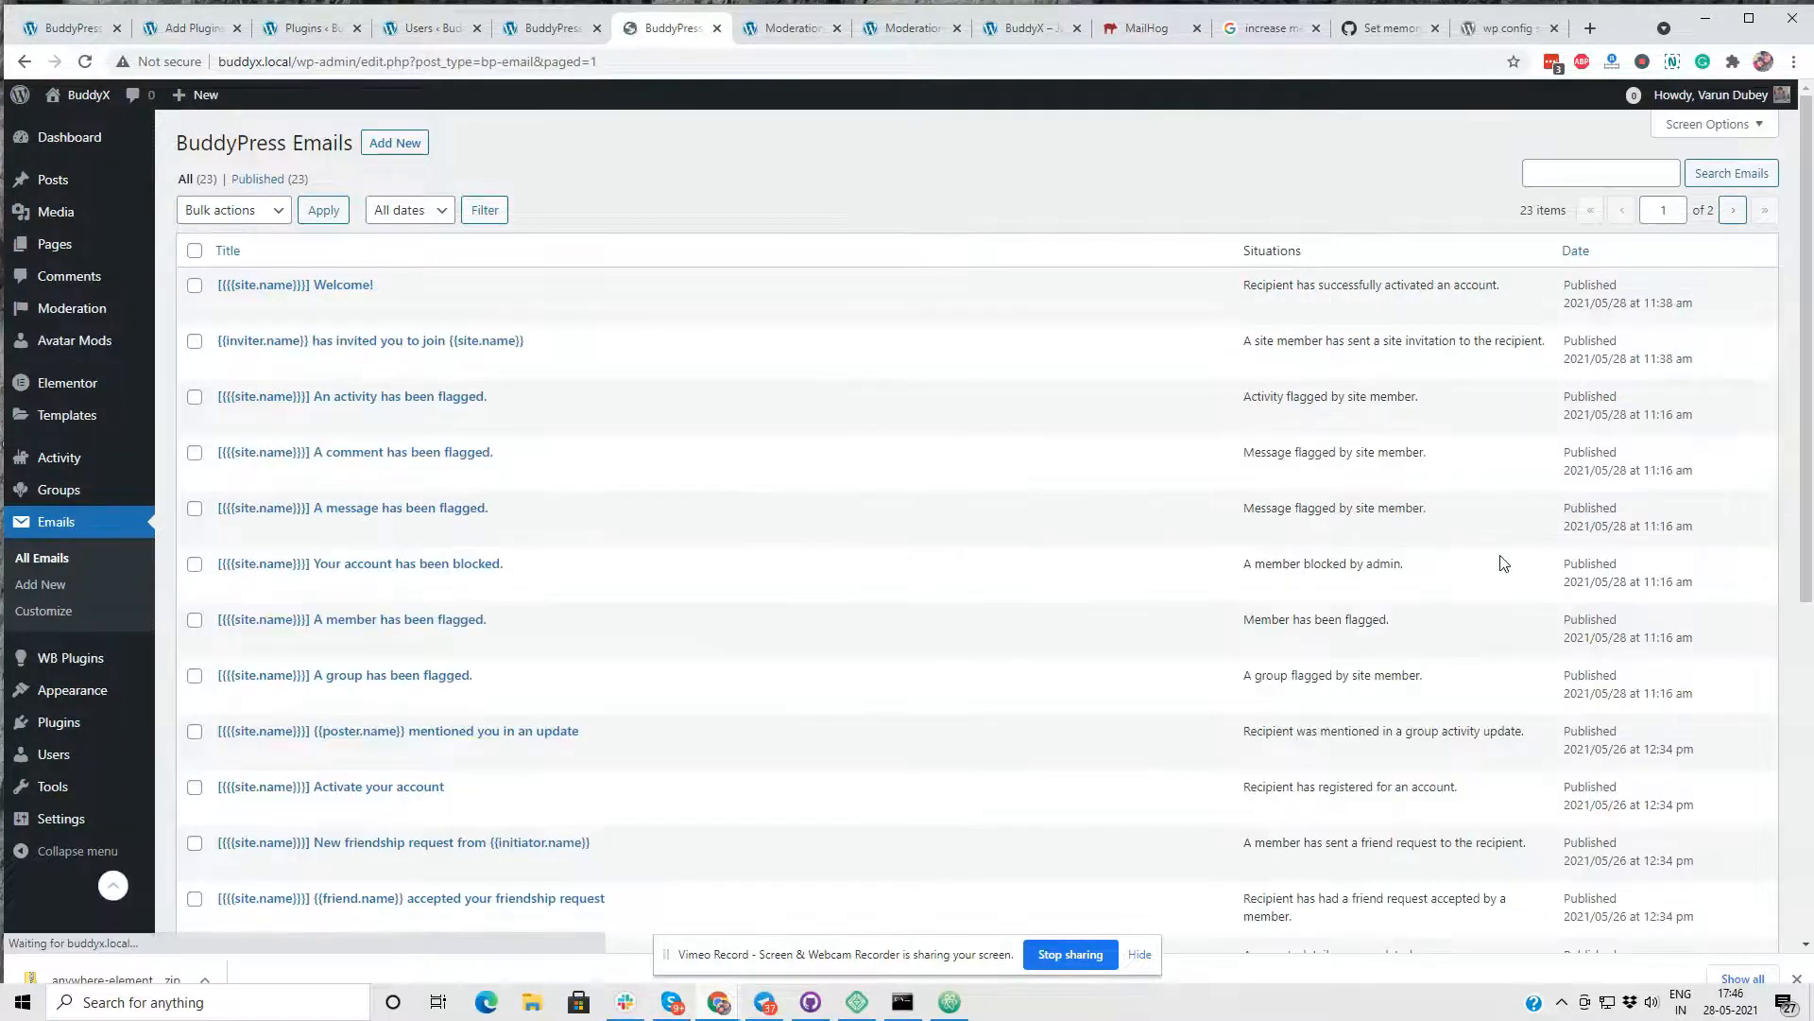
- Open the "An activity has been flagged" email template for editing and examine its body text
{"action": "left_click_drag", "start_coordinate": [315, 397], "coordinate": [483, 401]}
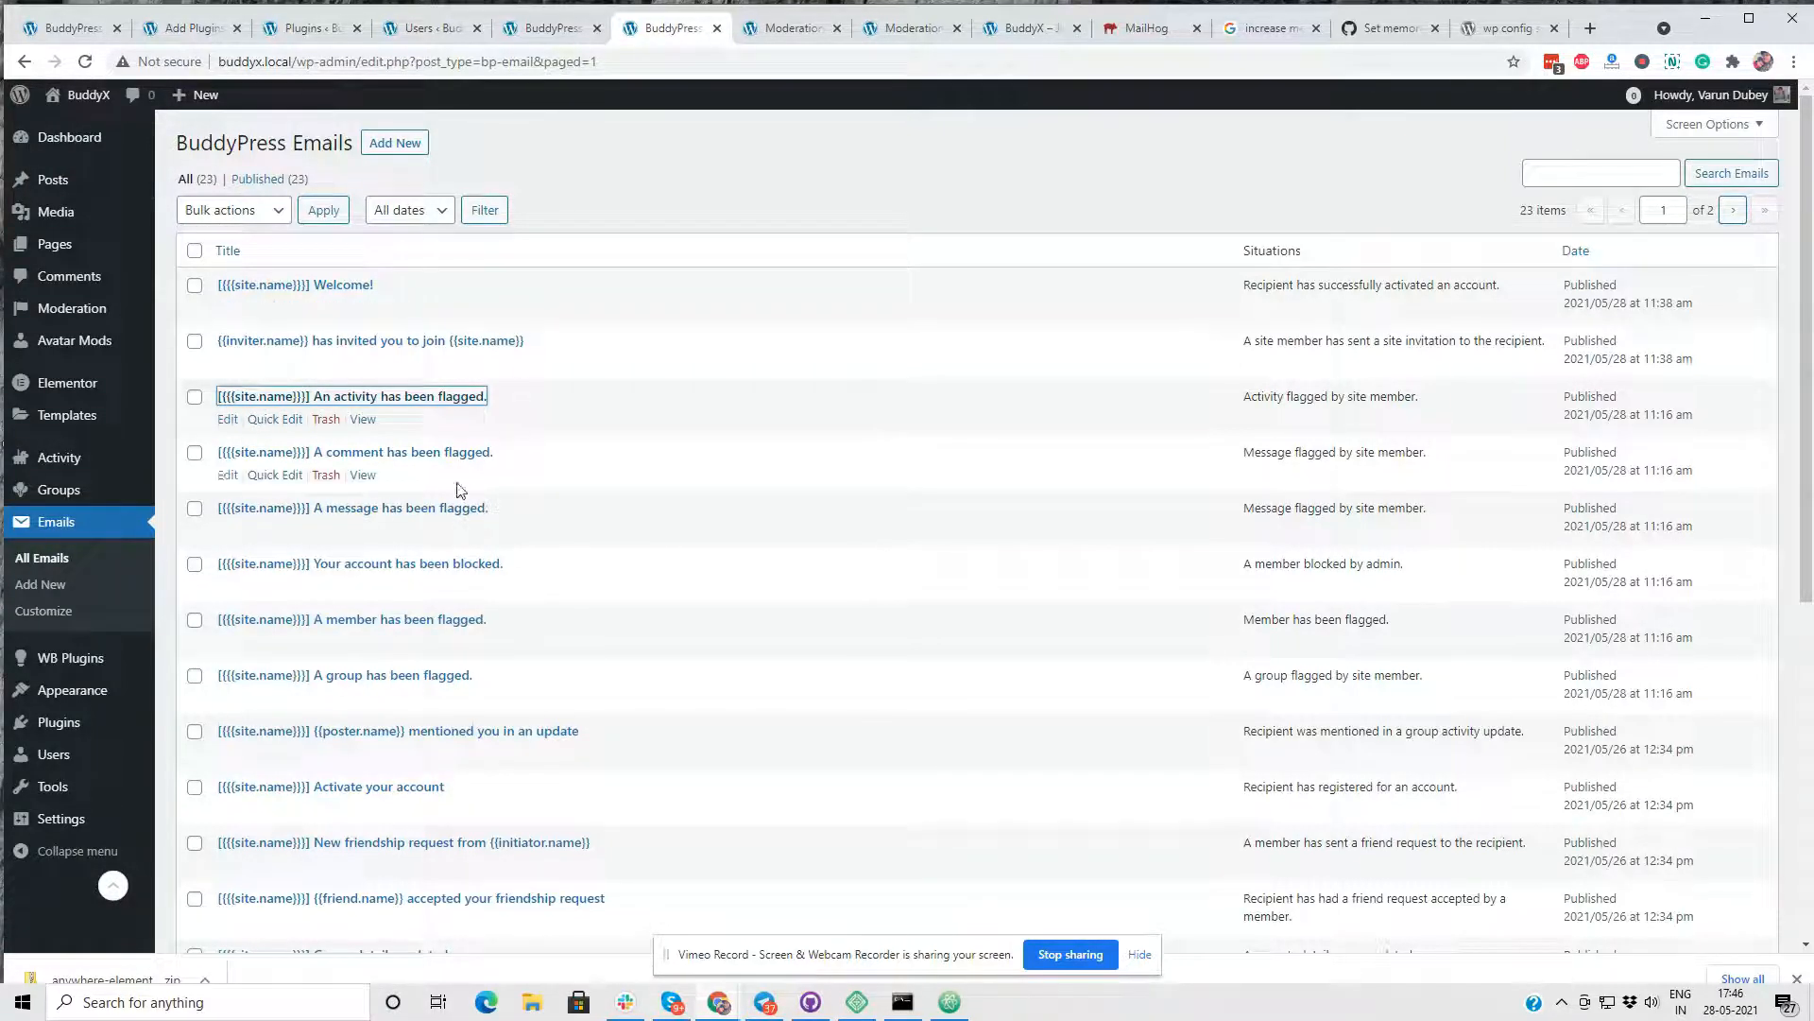
{"action": "left_click", "coordinate": [230, 421]}
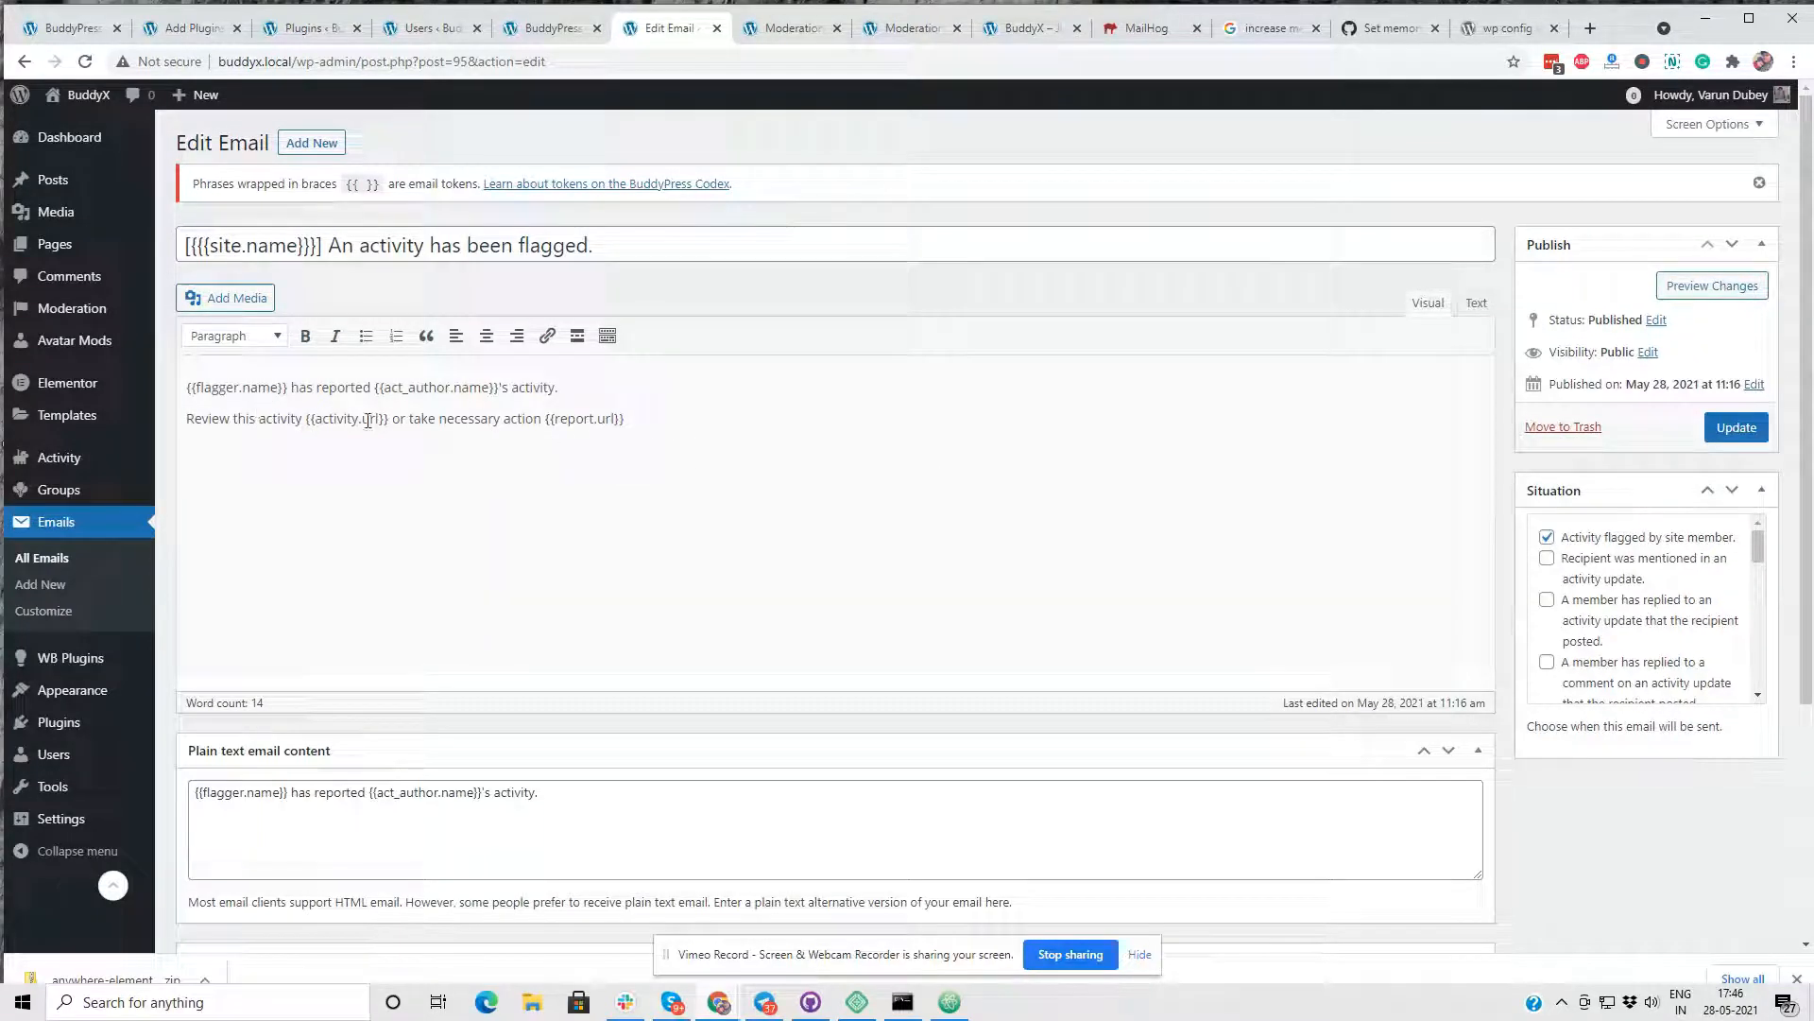
{"action": "left_click", "coordinate": [590, 391]}
- Open the General settings of Moderation Pro and show the components still available for moderation
{"action": "mouse_move", "coordinate": [95, 654]}
{"action": "left_click", "coordinate": [210, 669]}
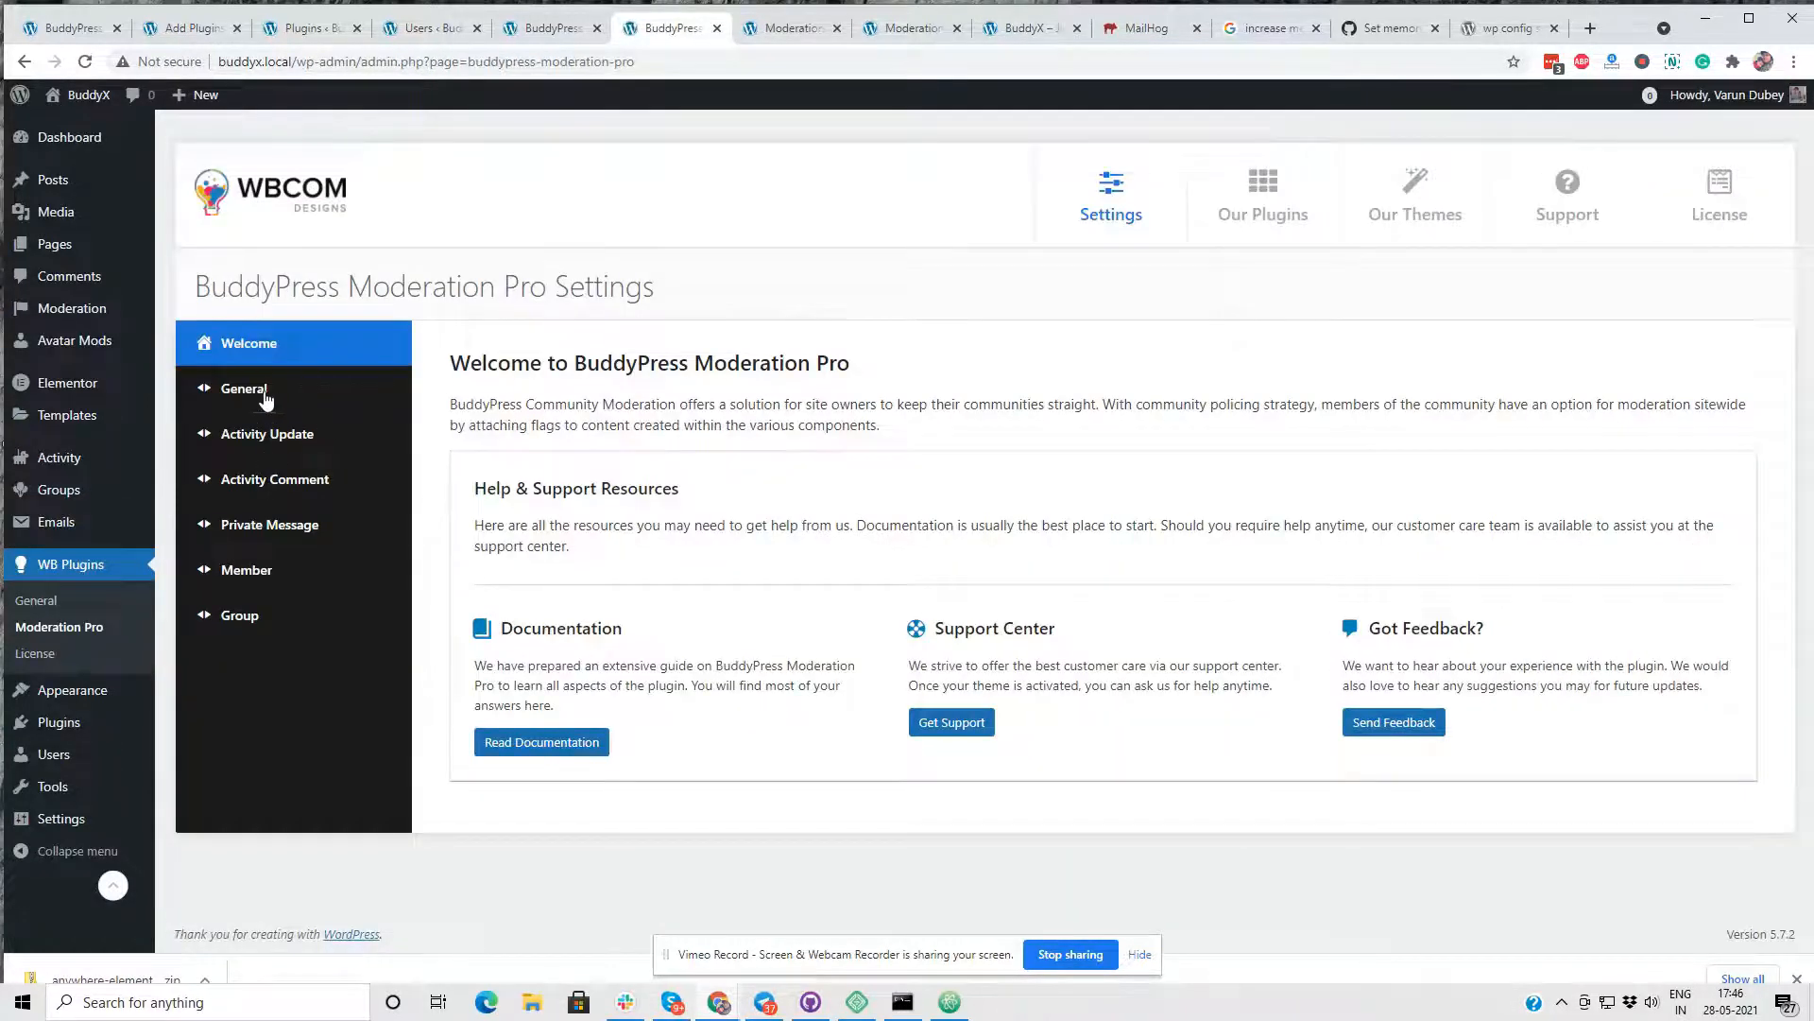
{"action": "left_click", "coordinate": [263, 397]}
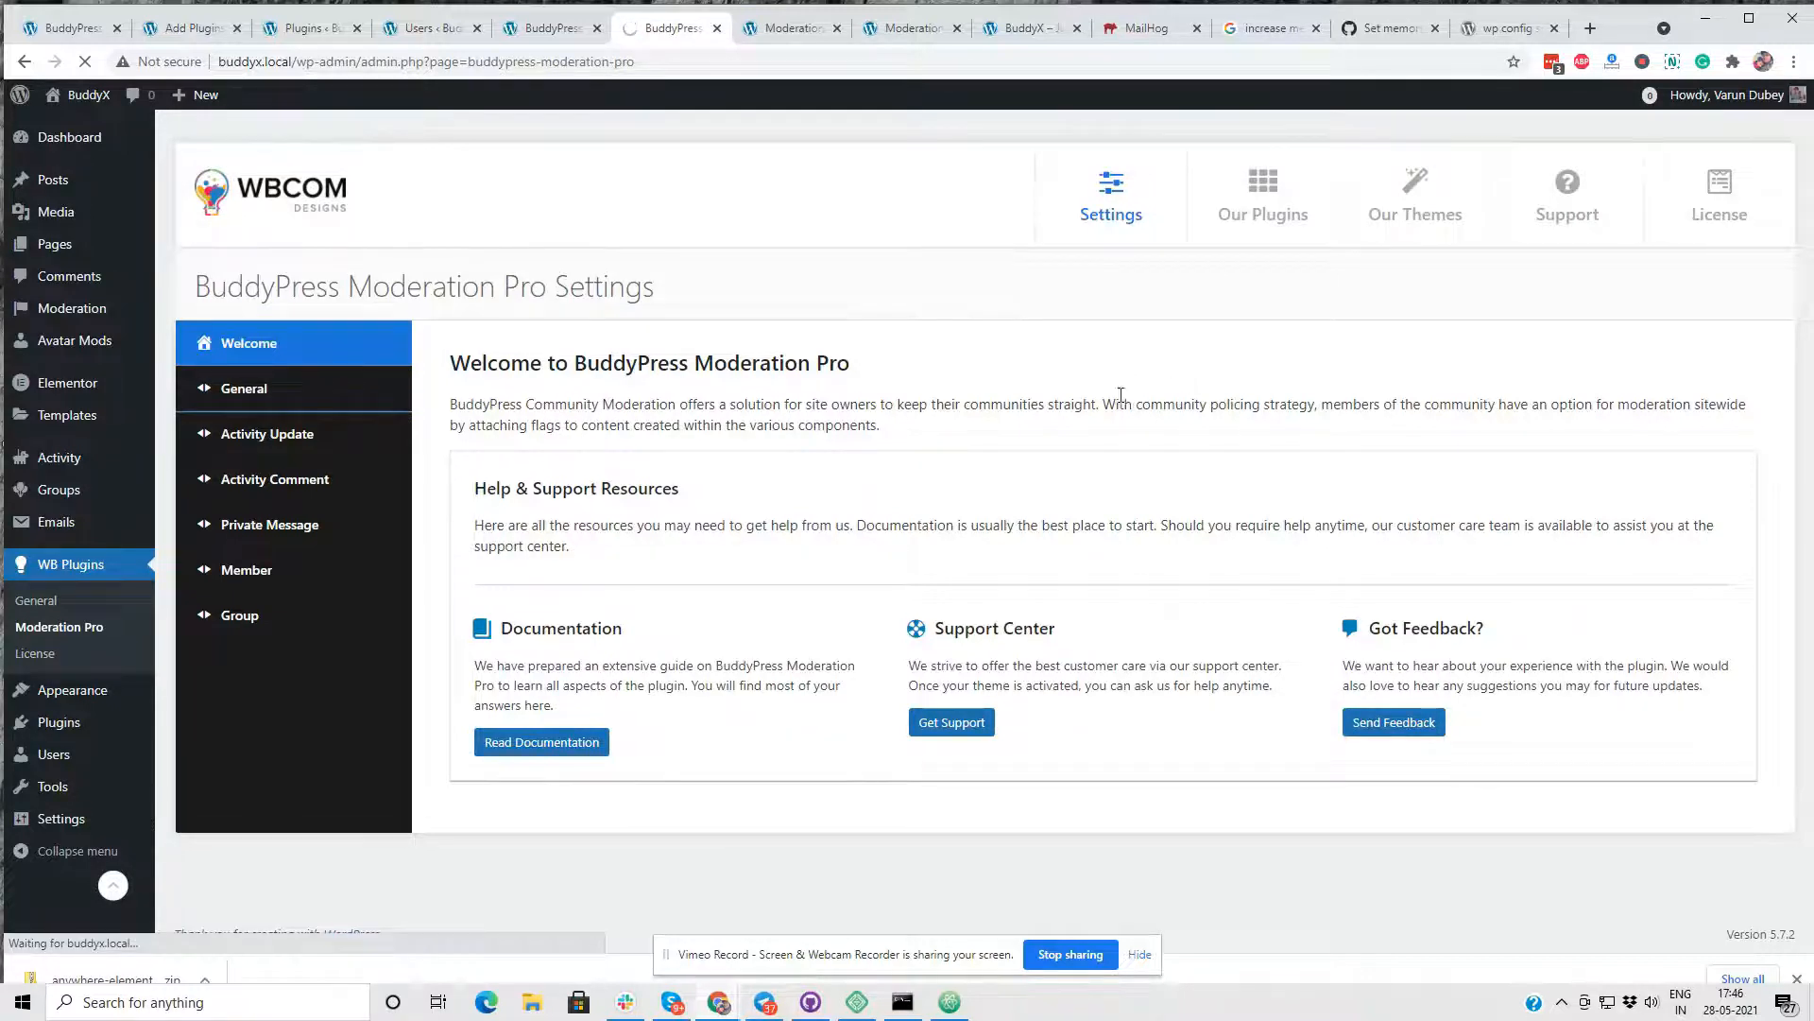
{"action": "left_click", "coordinate": [1228, 402]}
{"action": "left_click", "coordinate": [794, 406]}
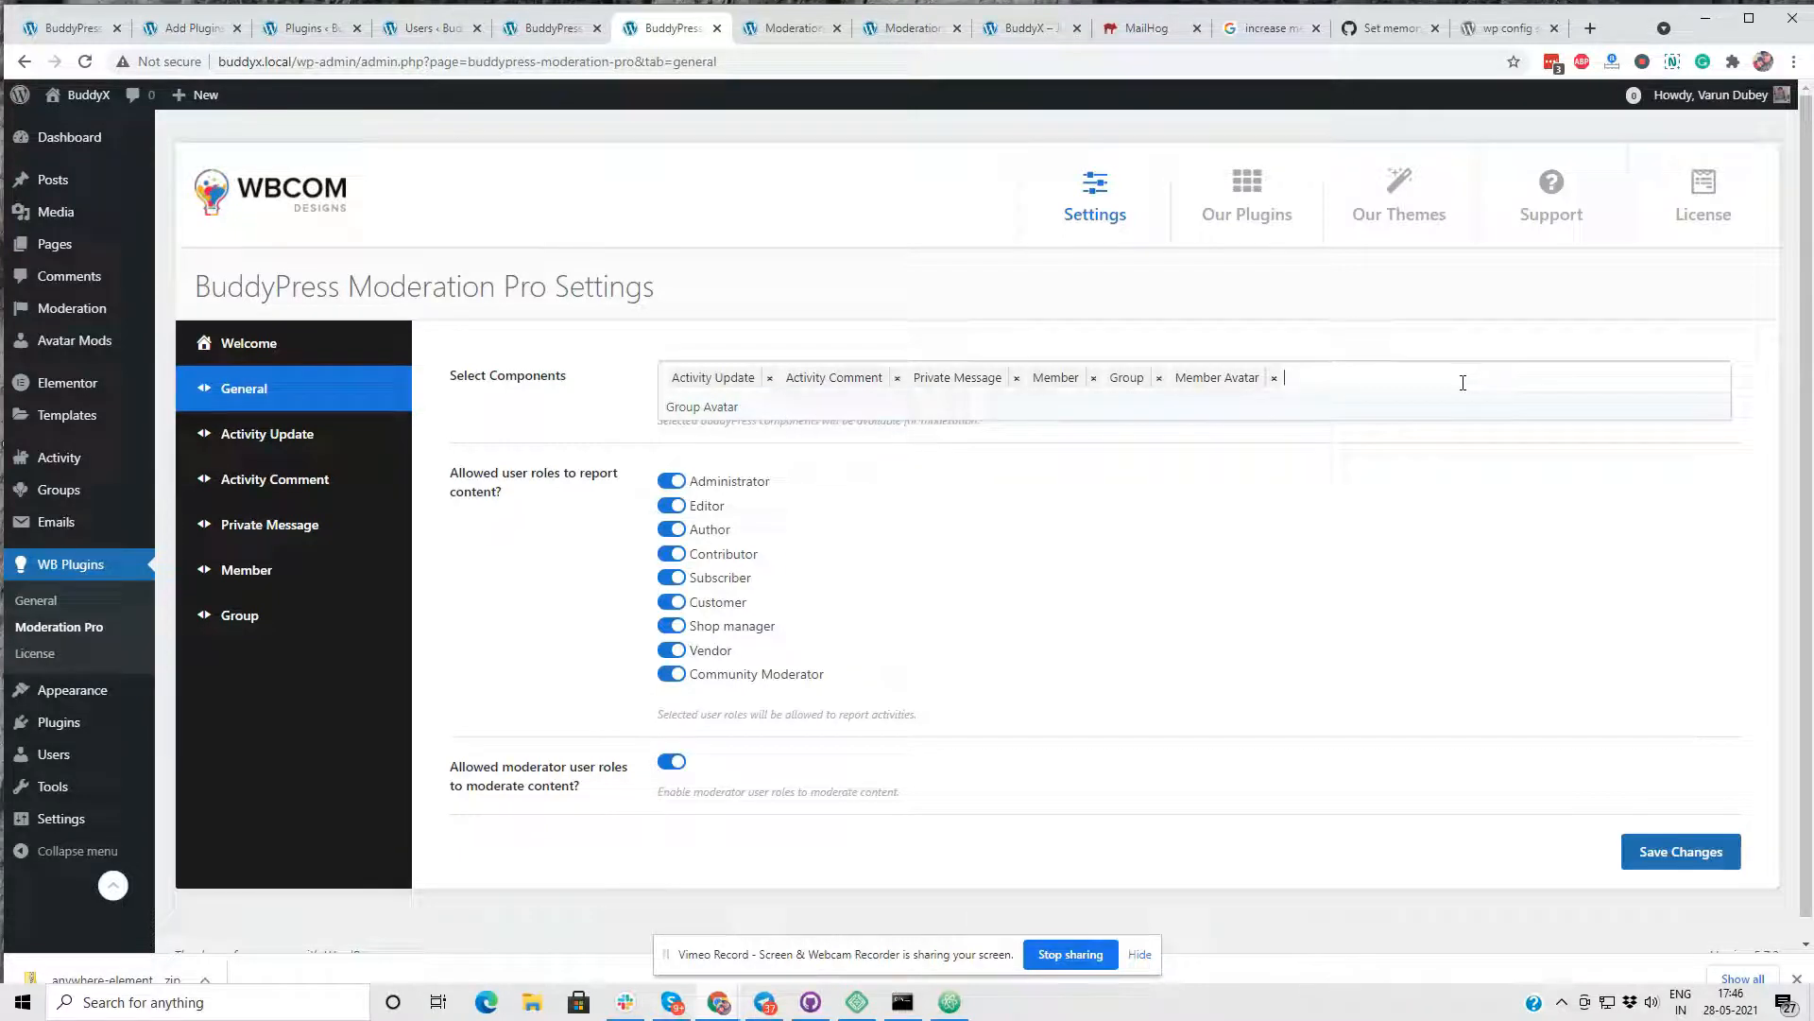
- Add Group Avatar to the moderated components, save the General settings, and open the avatar moderation queue
{"action": "left_click", "coordinate": [927, 410]}
{"action": "left_click", "coordinate": [1681, 852]}
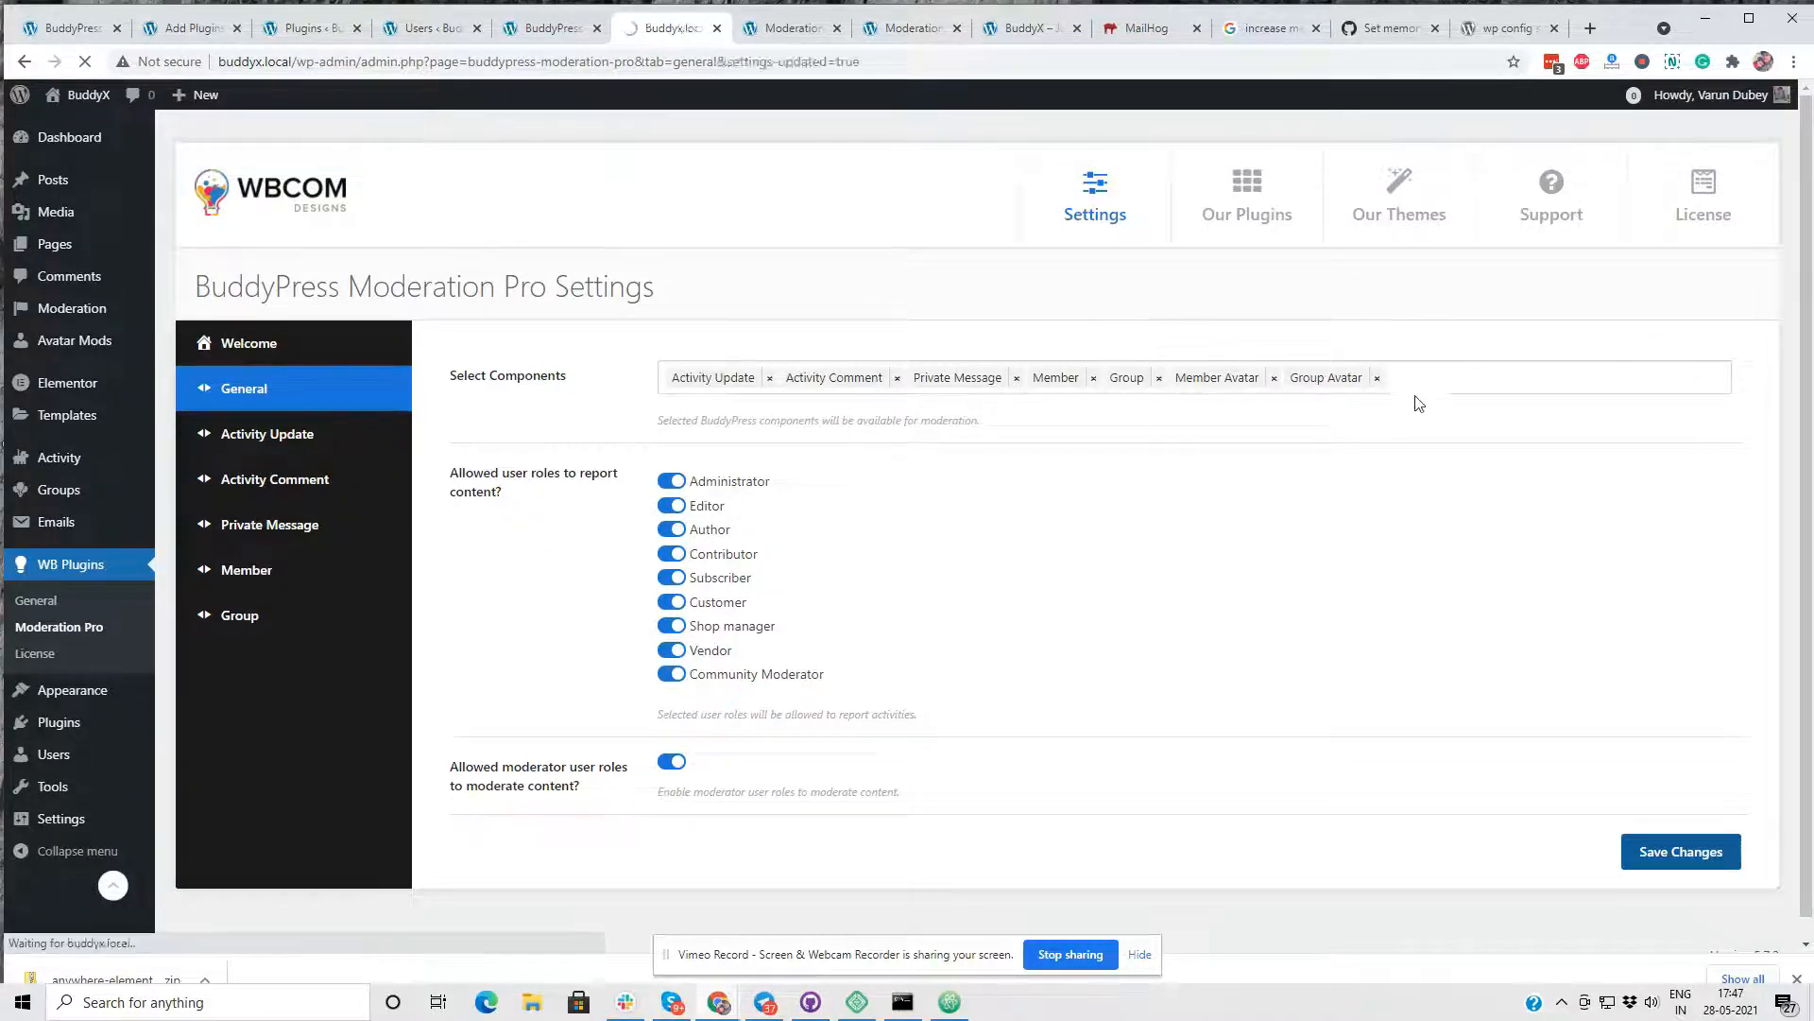
{"action": "left_click", "coordinate": [57, 349]}
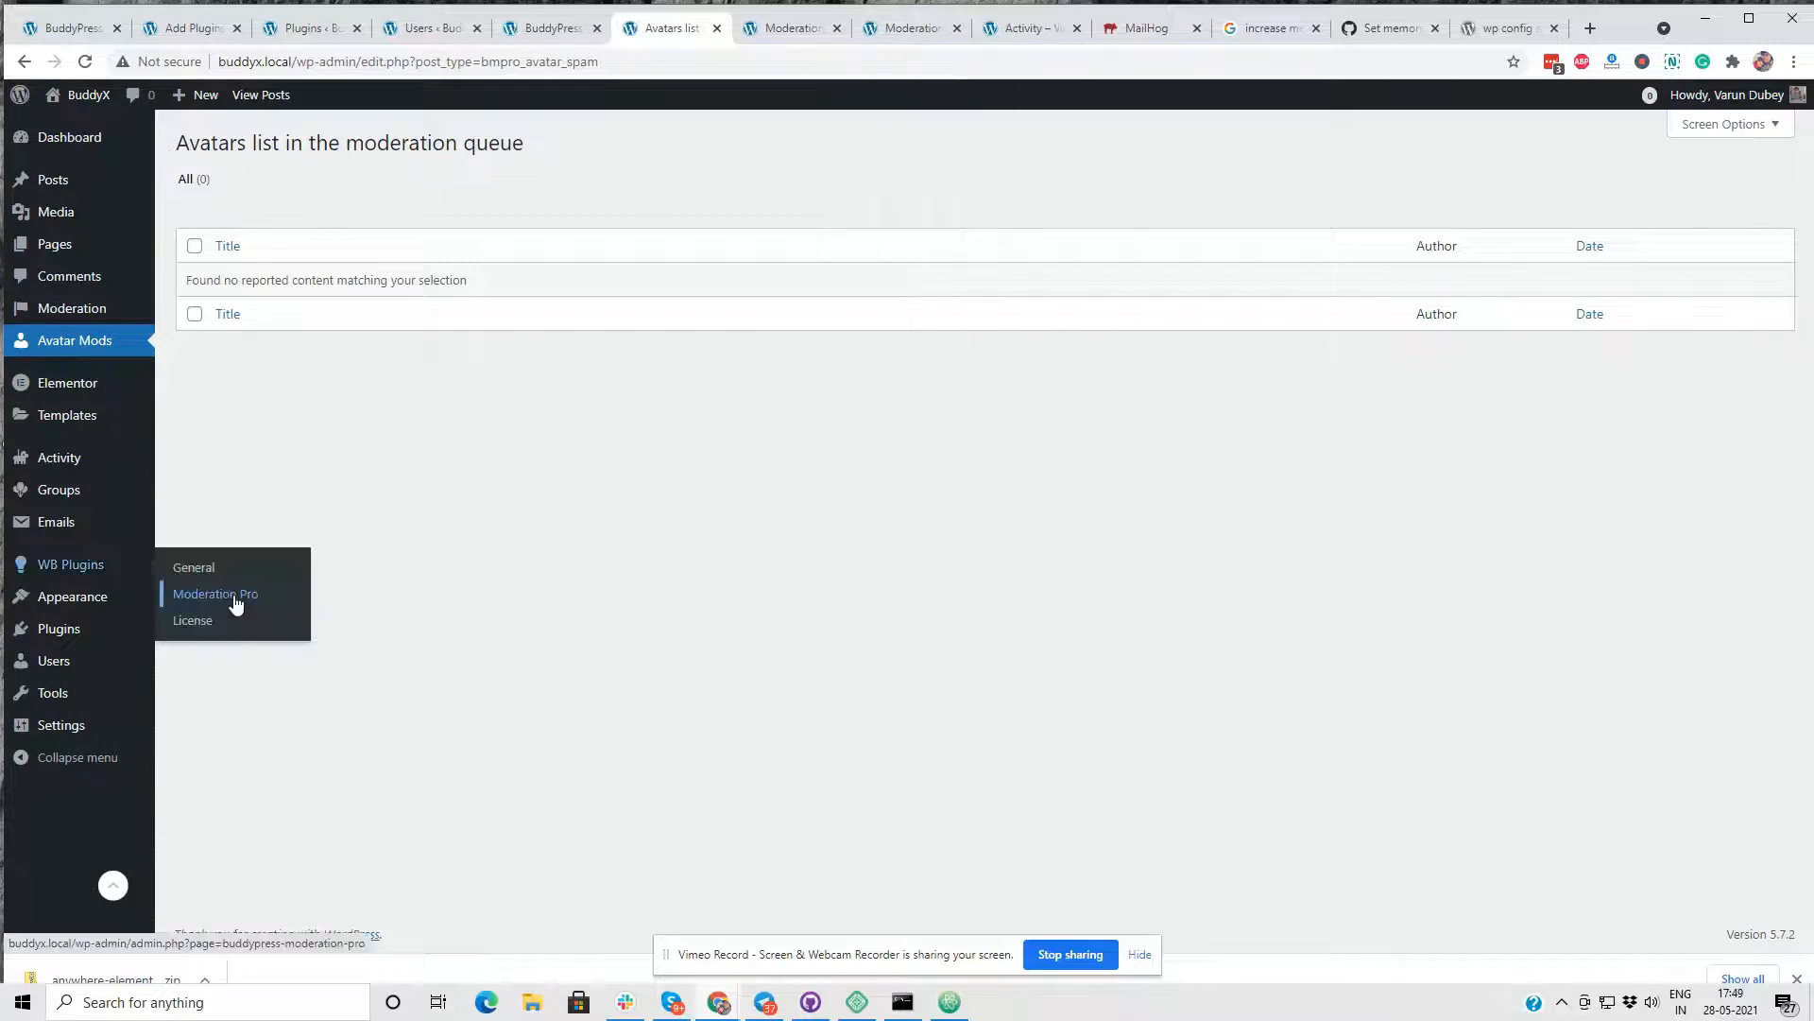
- Open the Member Avatar settings of Moderation Pro and enable user profile photo moderation
{"action": "left_click", "coordinate": [236, 603]}
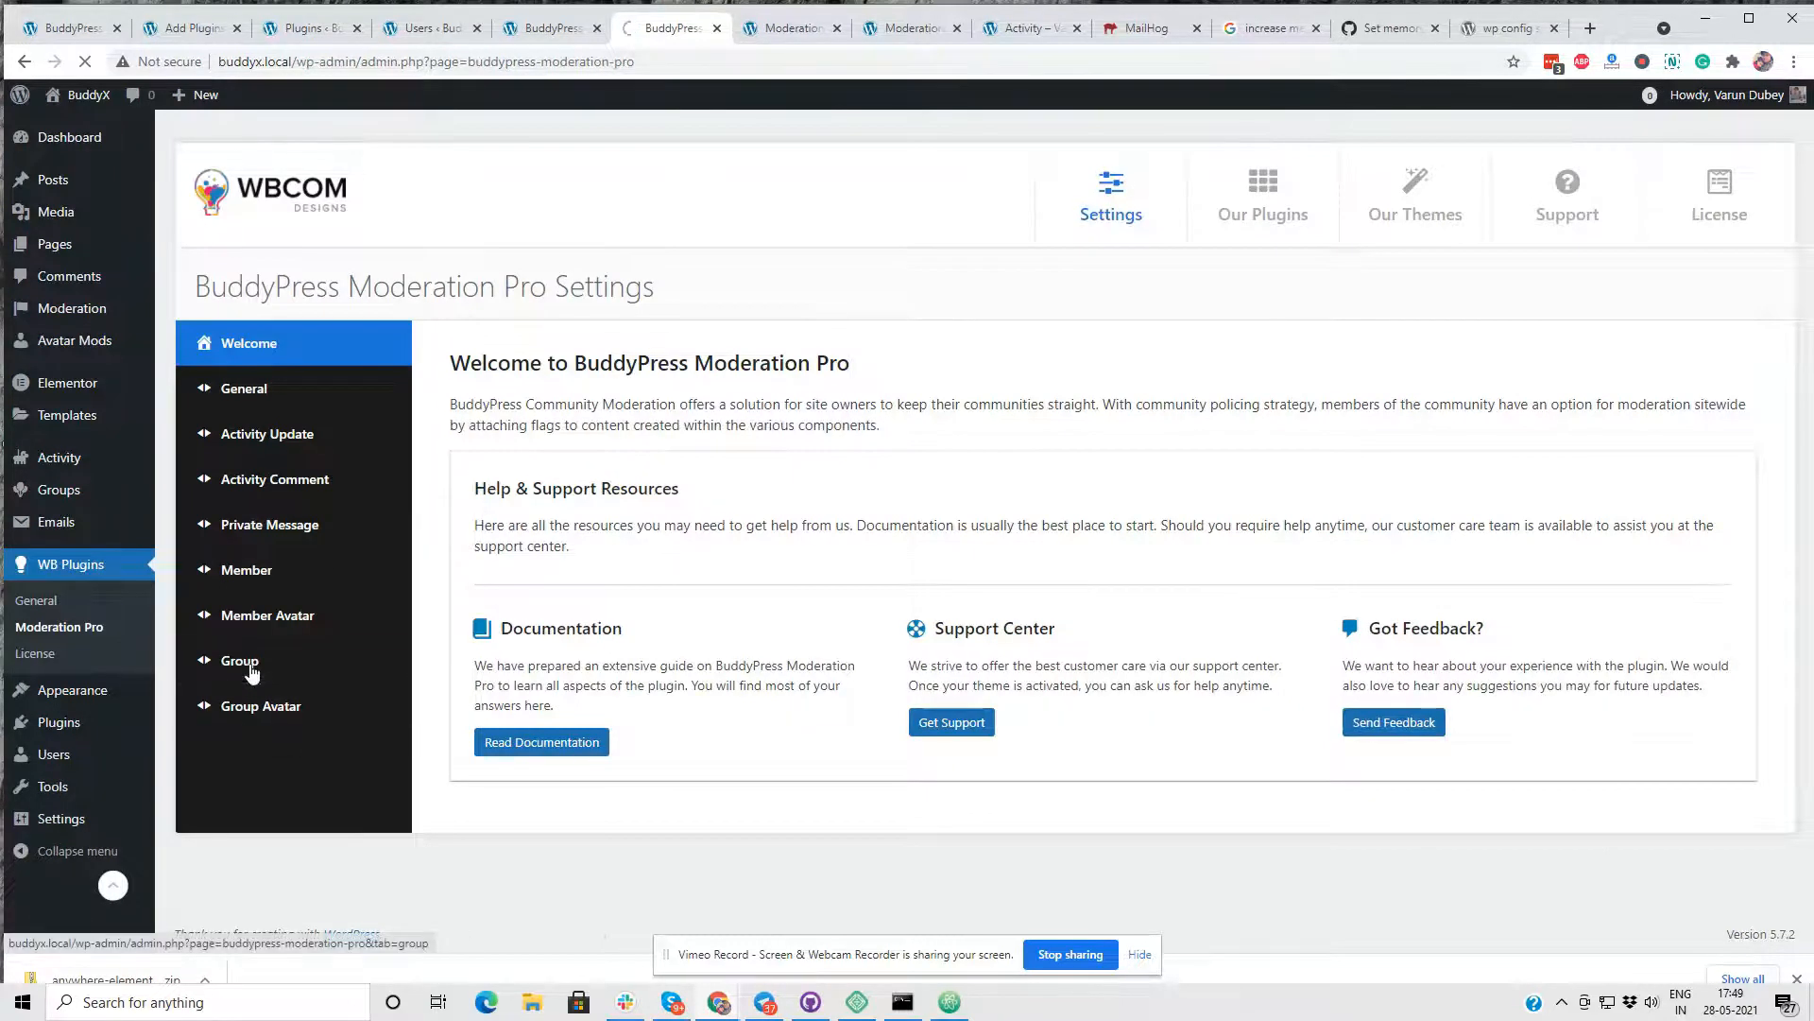
{"action": "left_click", "coordinate": [300, 621]}
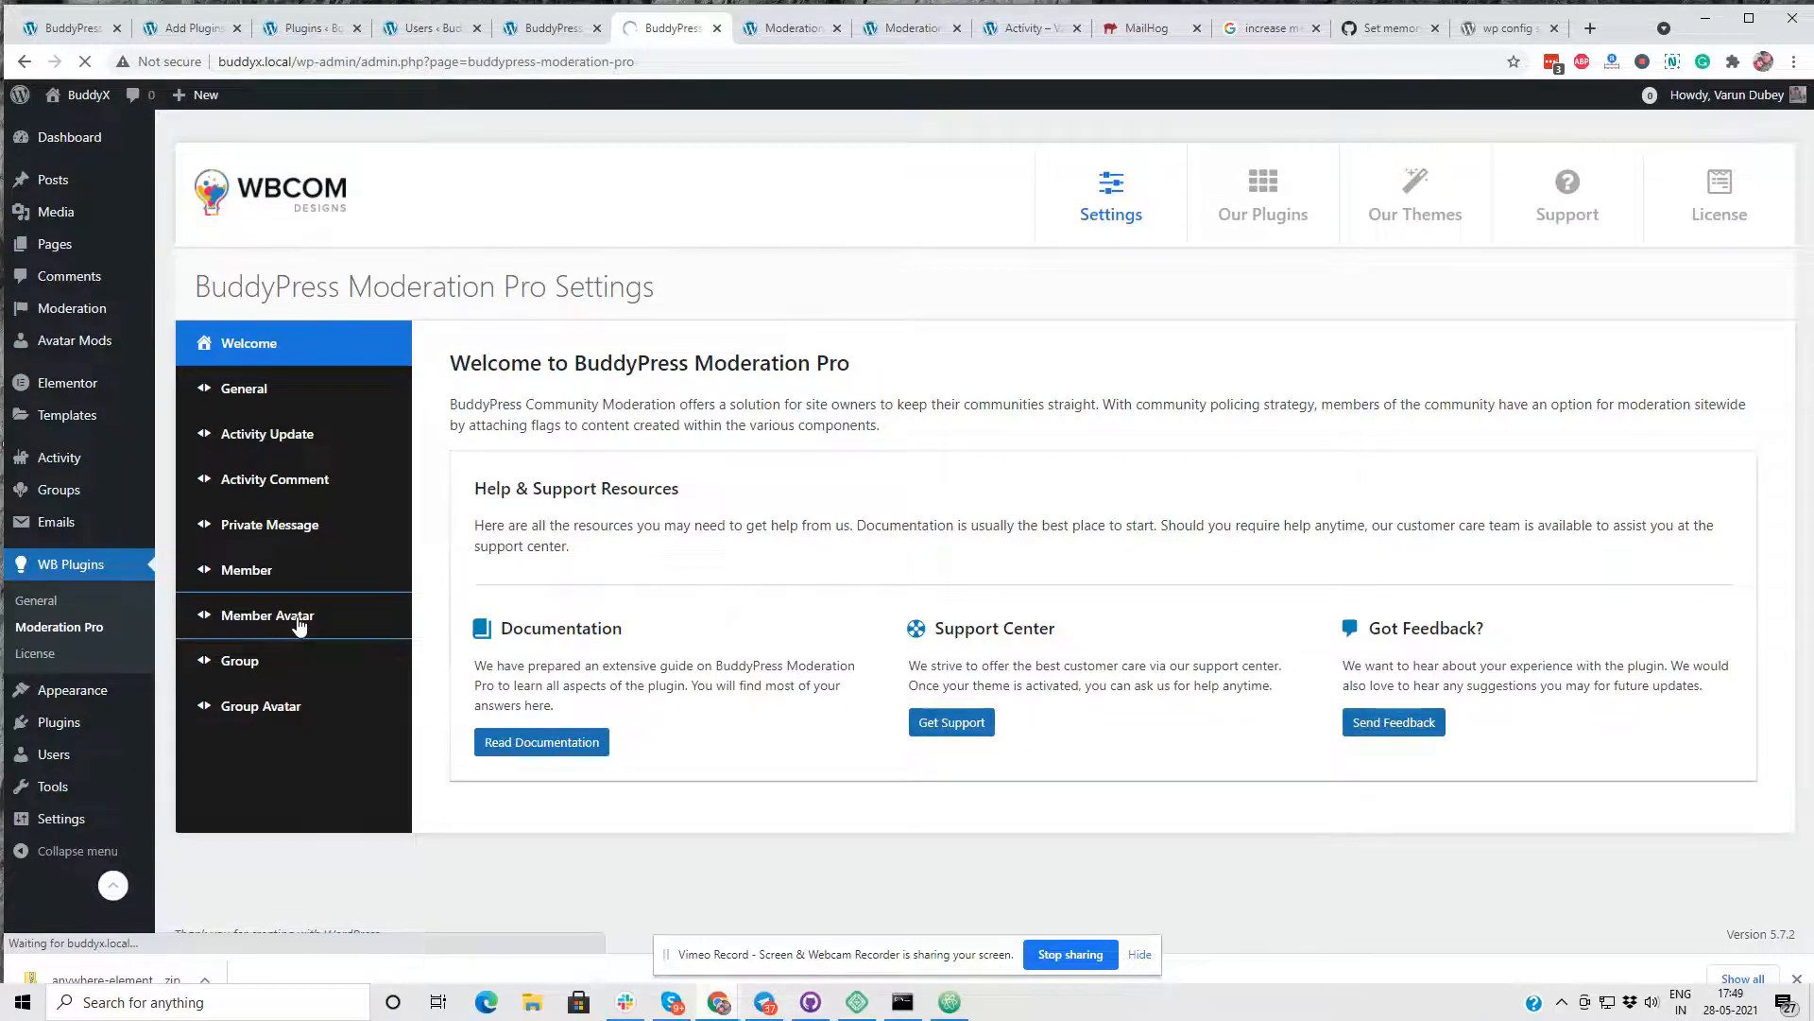
{"action": "left_click", "coordinate": [672, 385]}
{"action": "scroll", "coordinate": [684, 502], "scroll_direction": "down", "scroll_amount": 1}
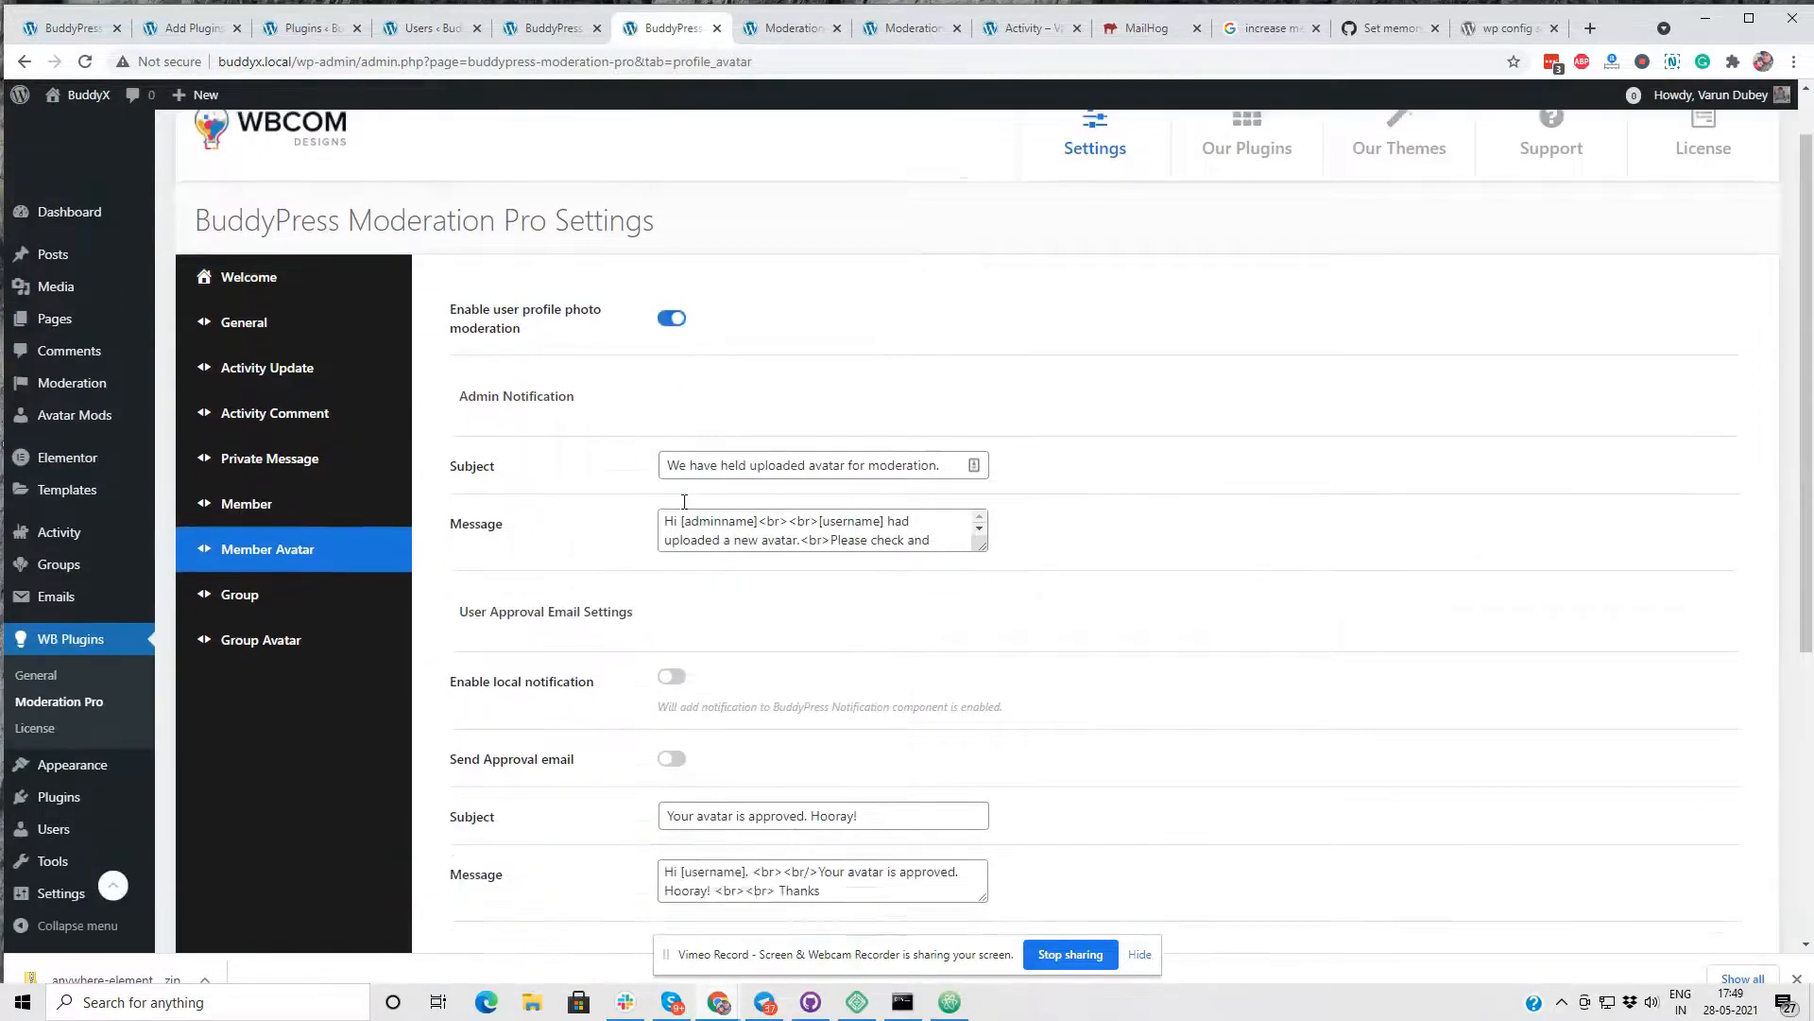
- Enable local notifications and emails for both avatar approval and avatar rejection, and save the Member Avatar settings
{"action": "scroll", "coordinate": [684, 502], "scroll_direction": "down", "scroll_amount": 3}
{"action": "left_click", "coordinate": [672, 365]}
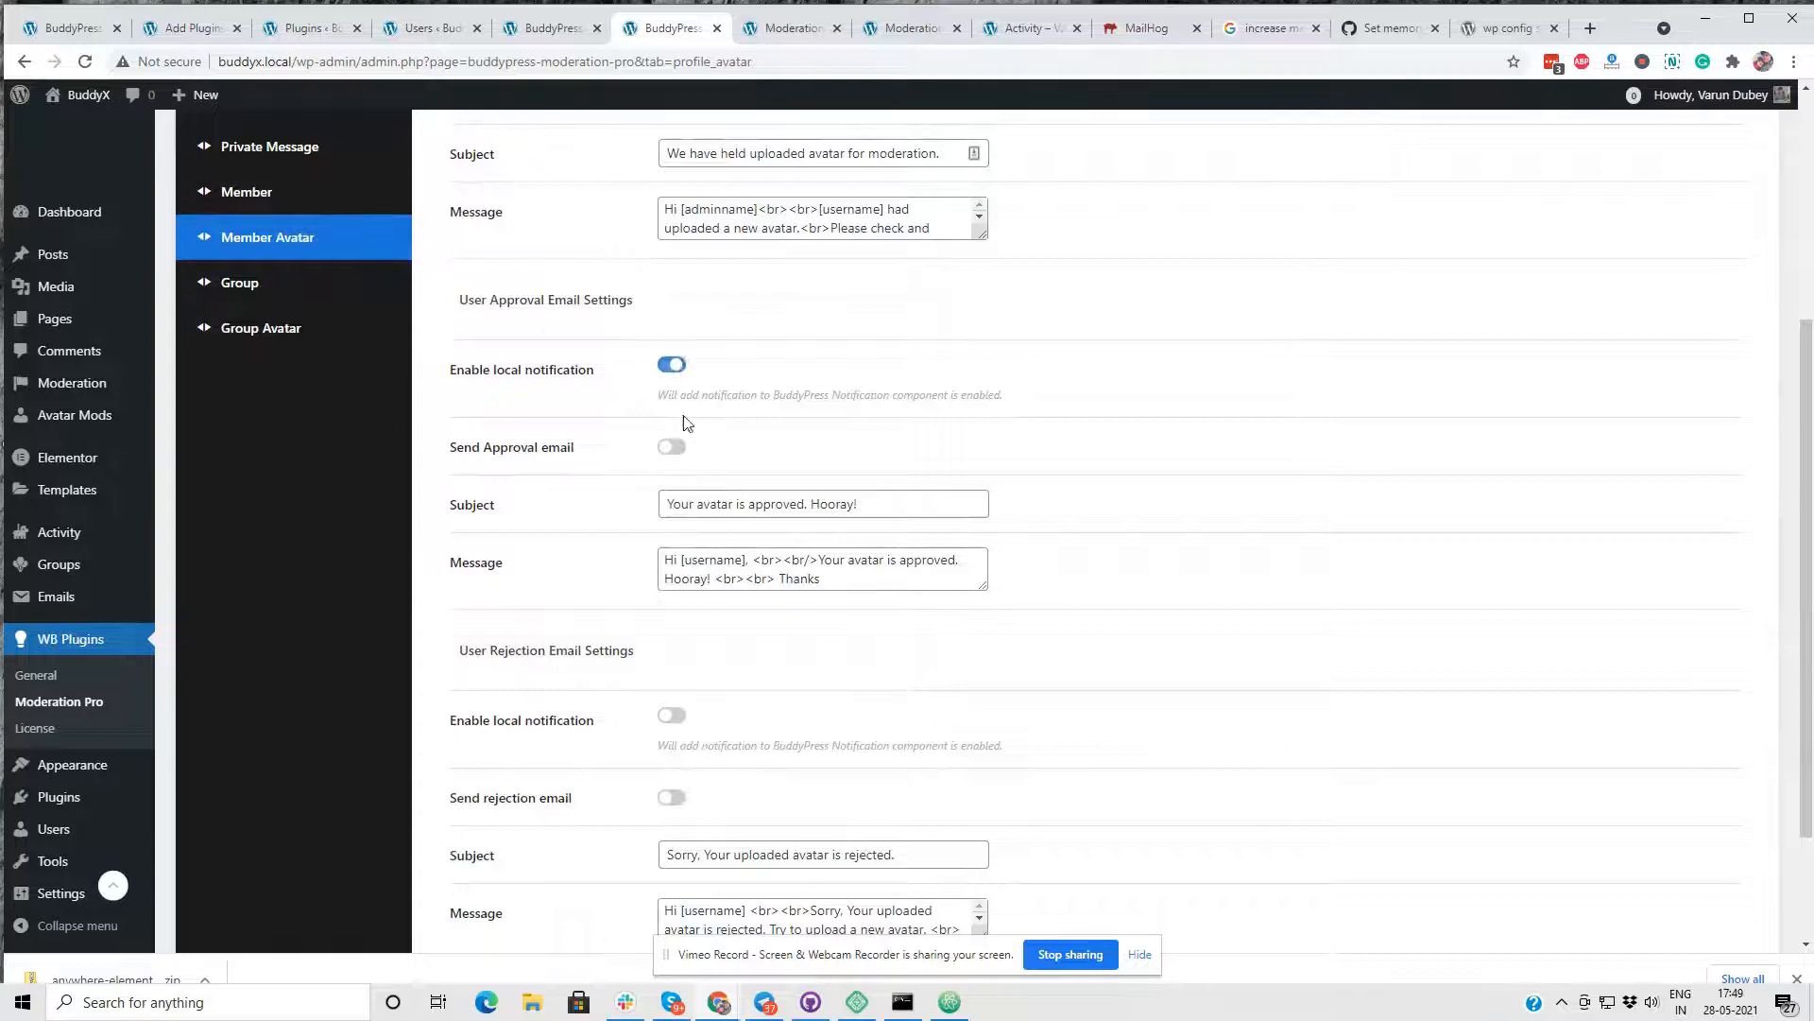
{"action": "left_click", "coordinate": [672, 448]}
{"action": "scroll", "coordinate": [649, 478], "scroll_direction": "down", "scroll_amount": 2}
{"action": "left_click", "coordinate": [674, 553]}
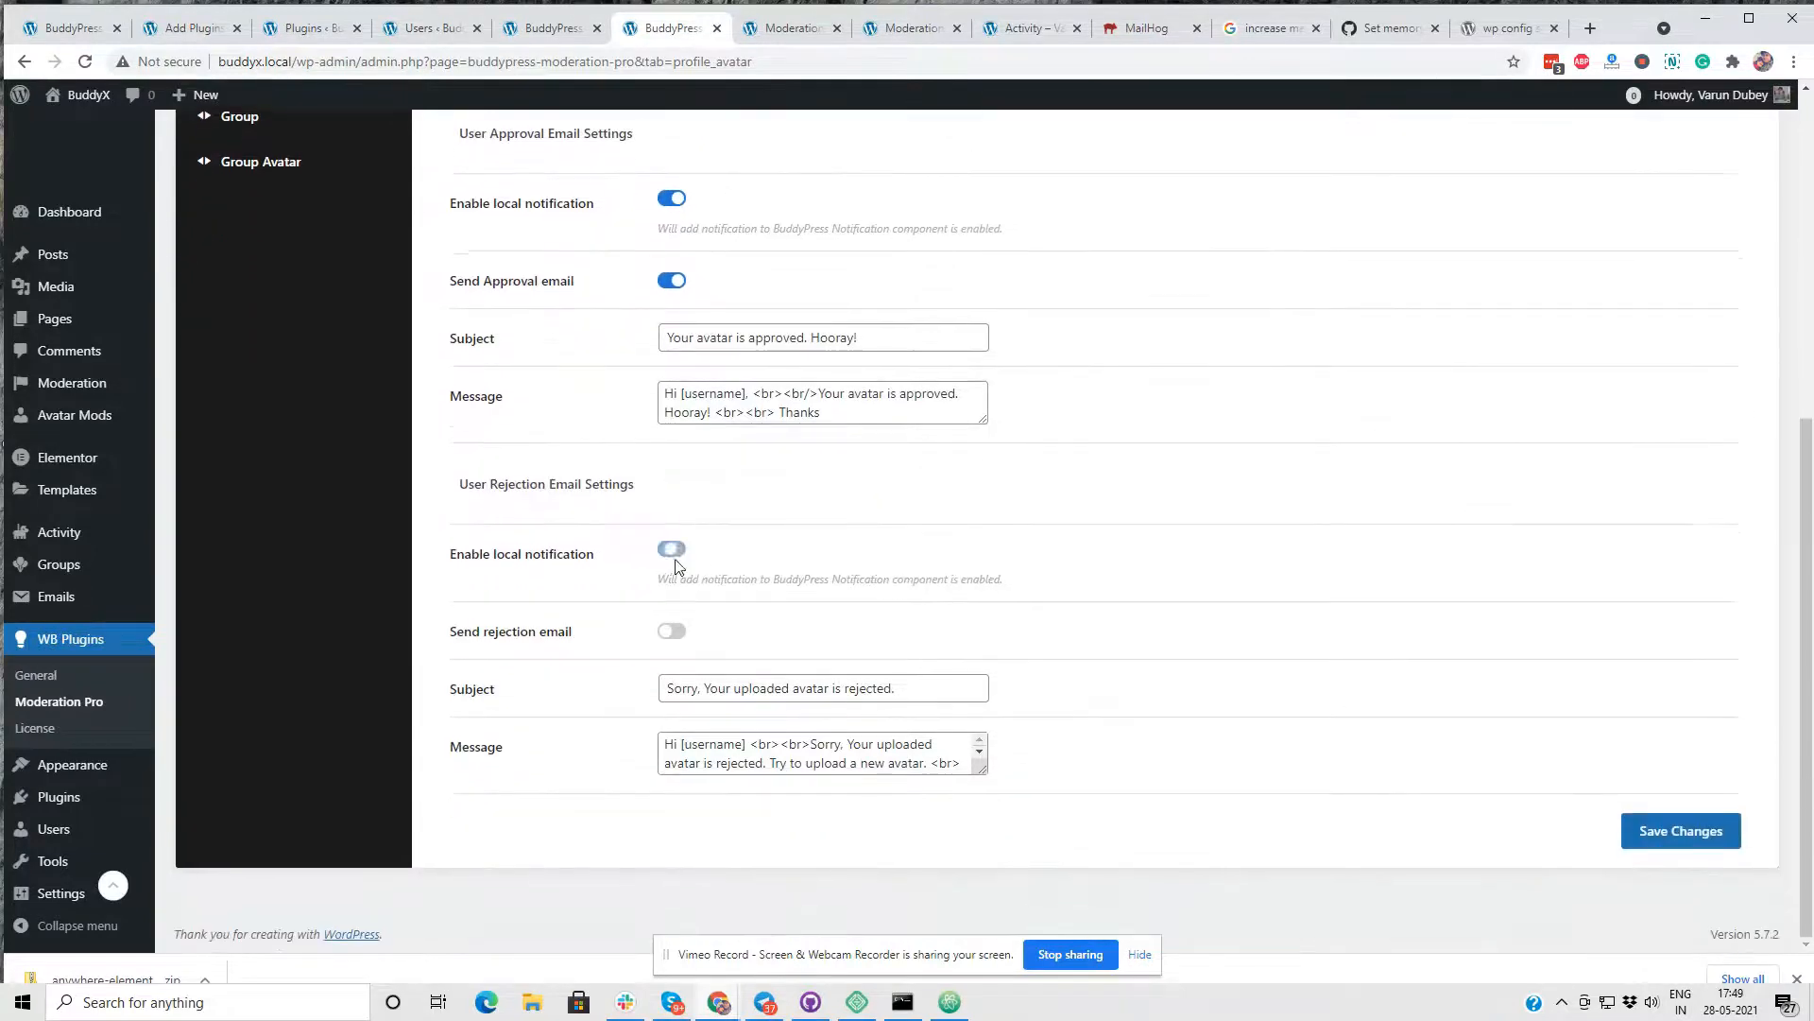
{"action": "left_click", "coordinate": [679, 633]}
{"action": "left_click", "coordinate": [1669, 826]}
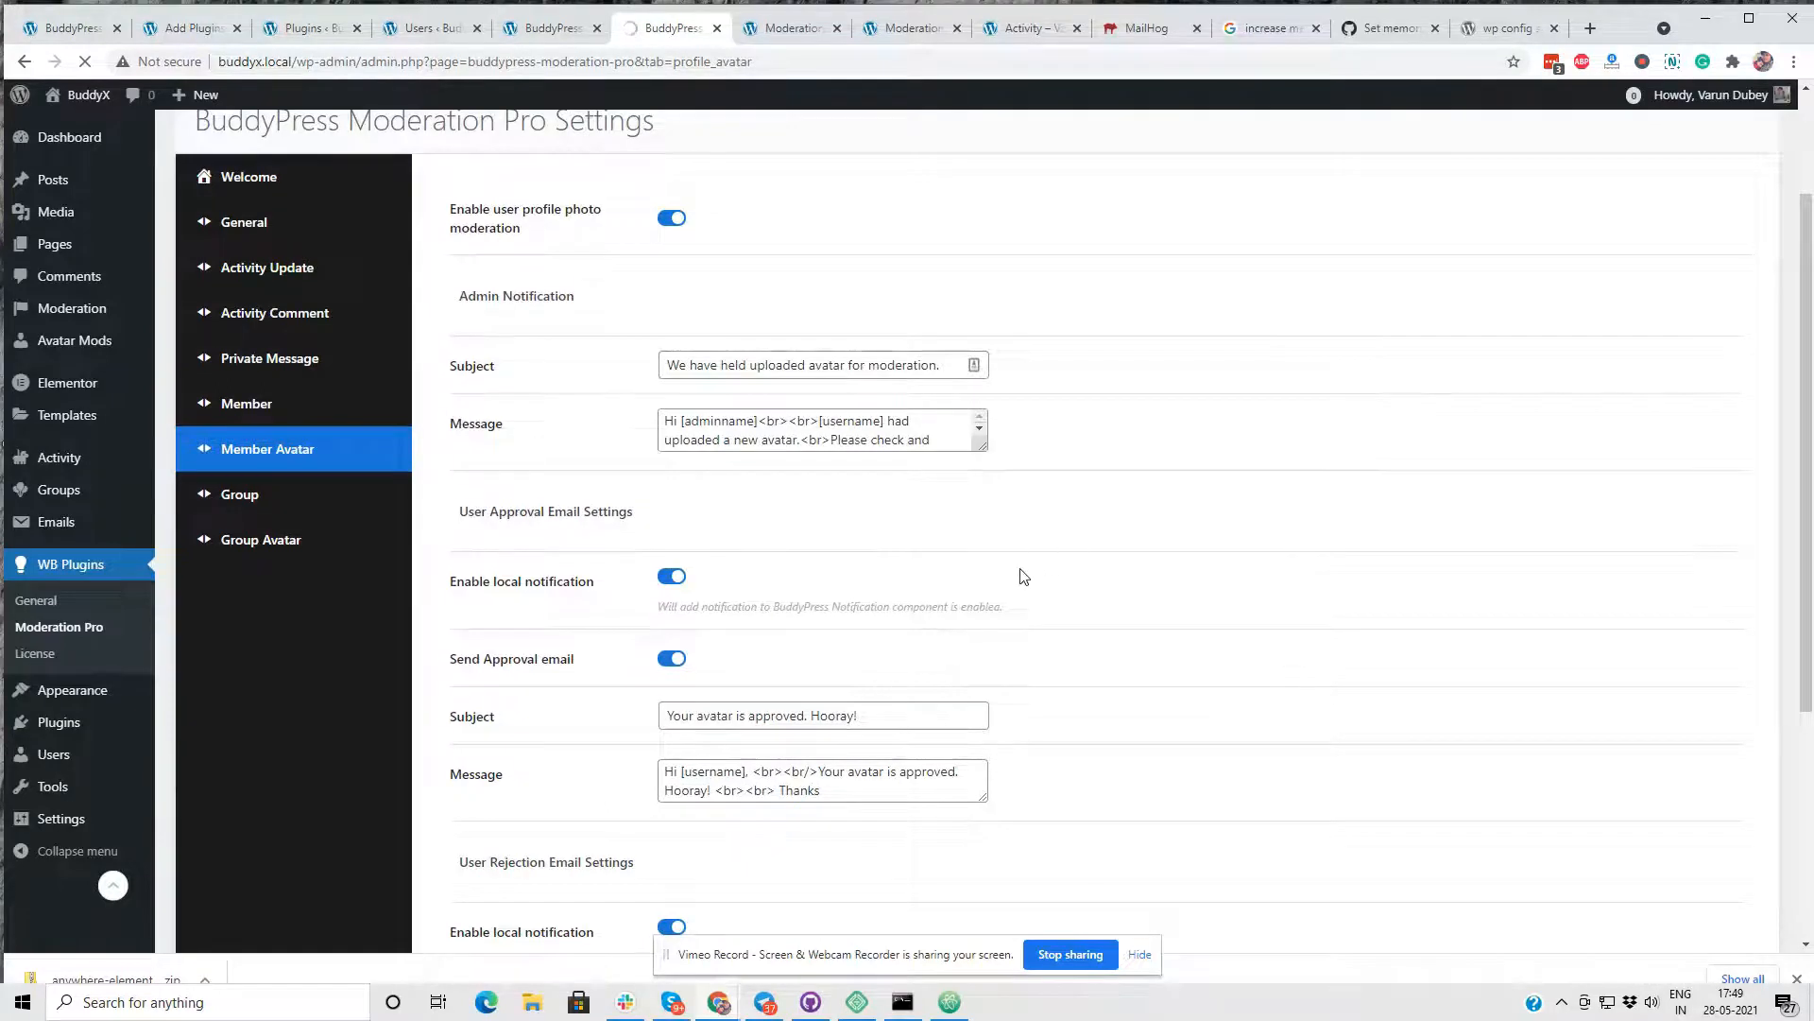
{"action": "left_click", "coordinate": [789, 28]}
{"action": "left_click", "coordinate": [908, 28]}
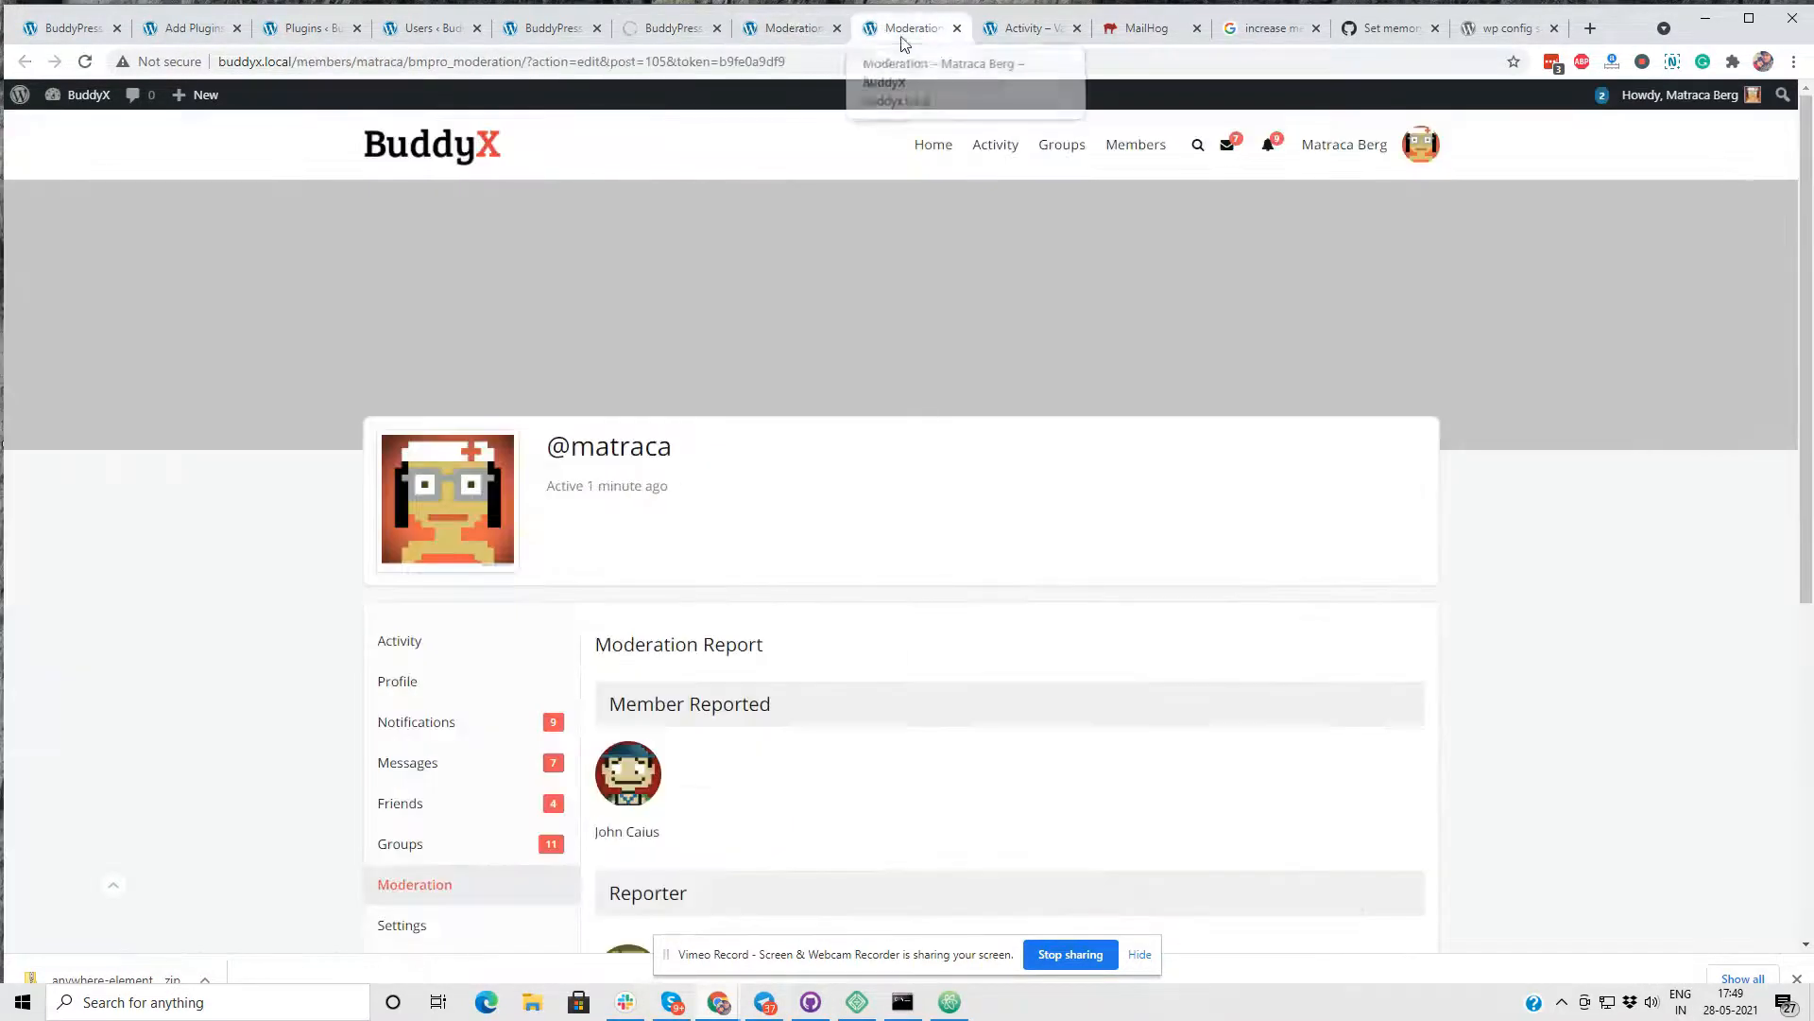
{"action": "left_click", "coordinate": [672, 28]}
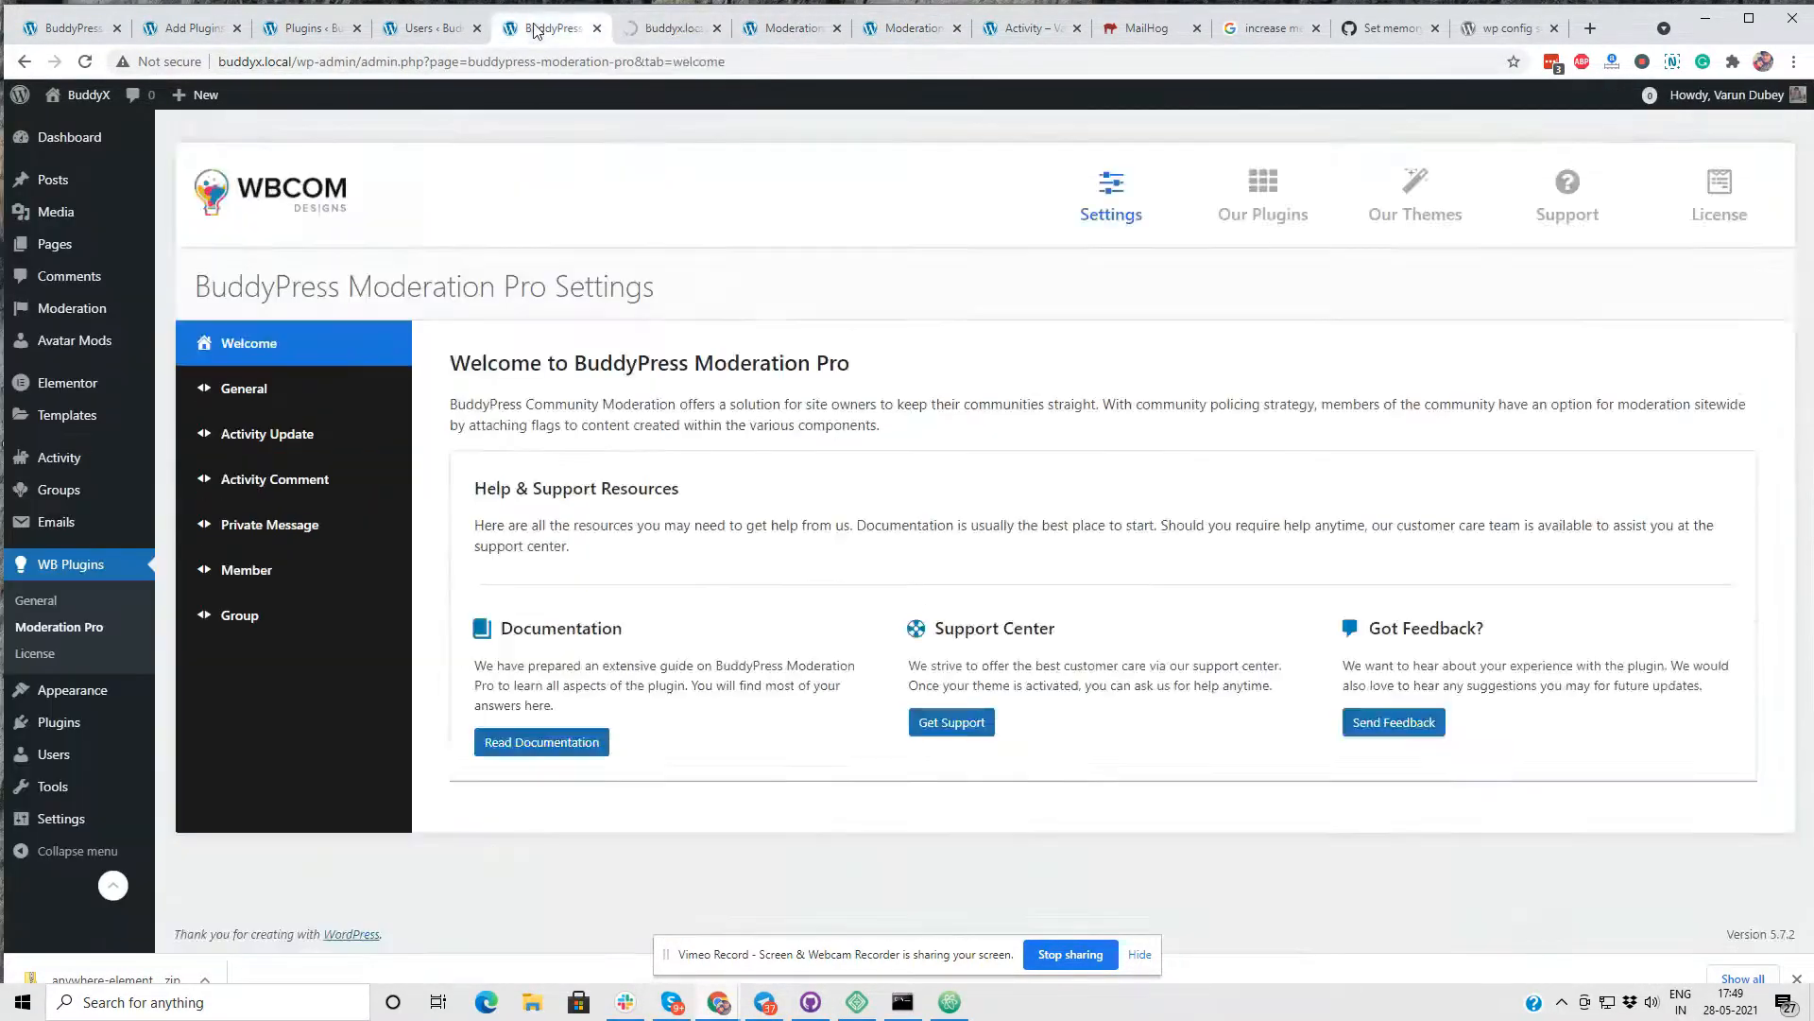
{"action": "left_click", "coordinate": [673, 28]}
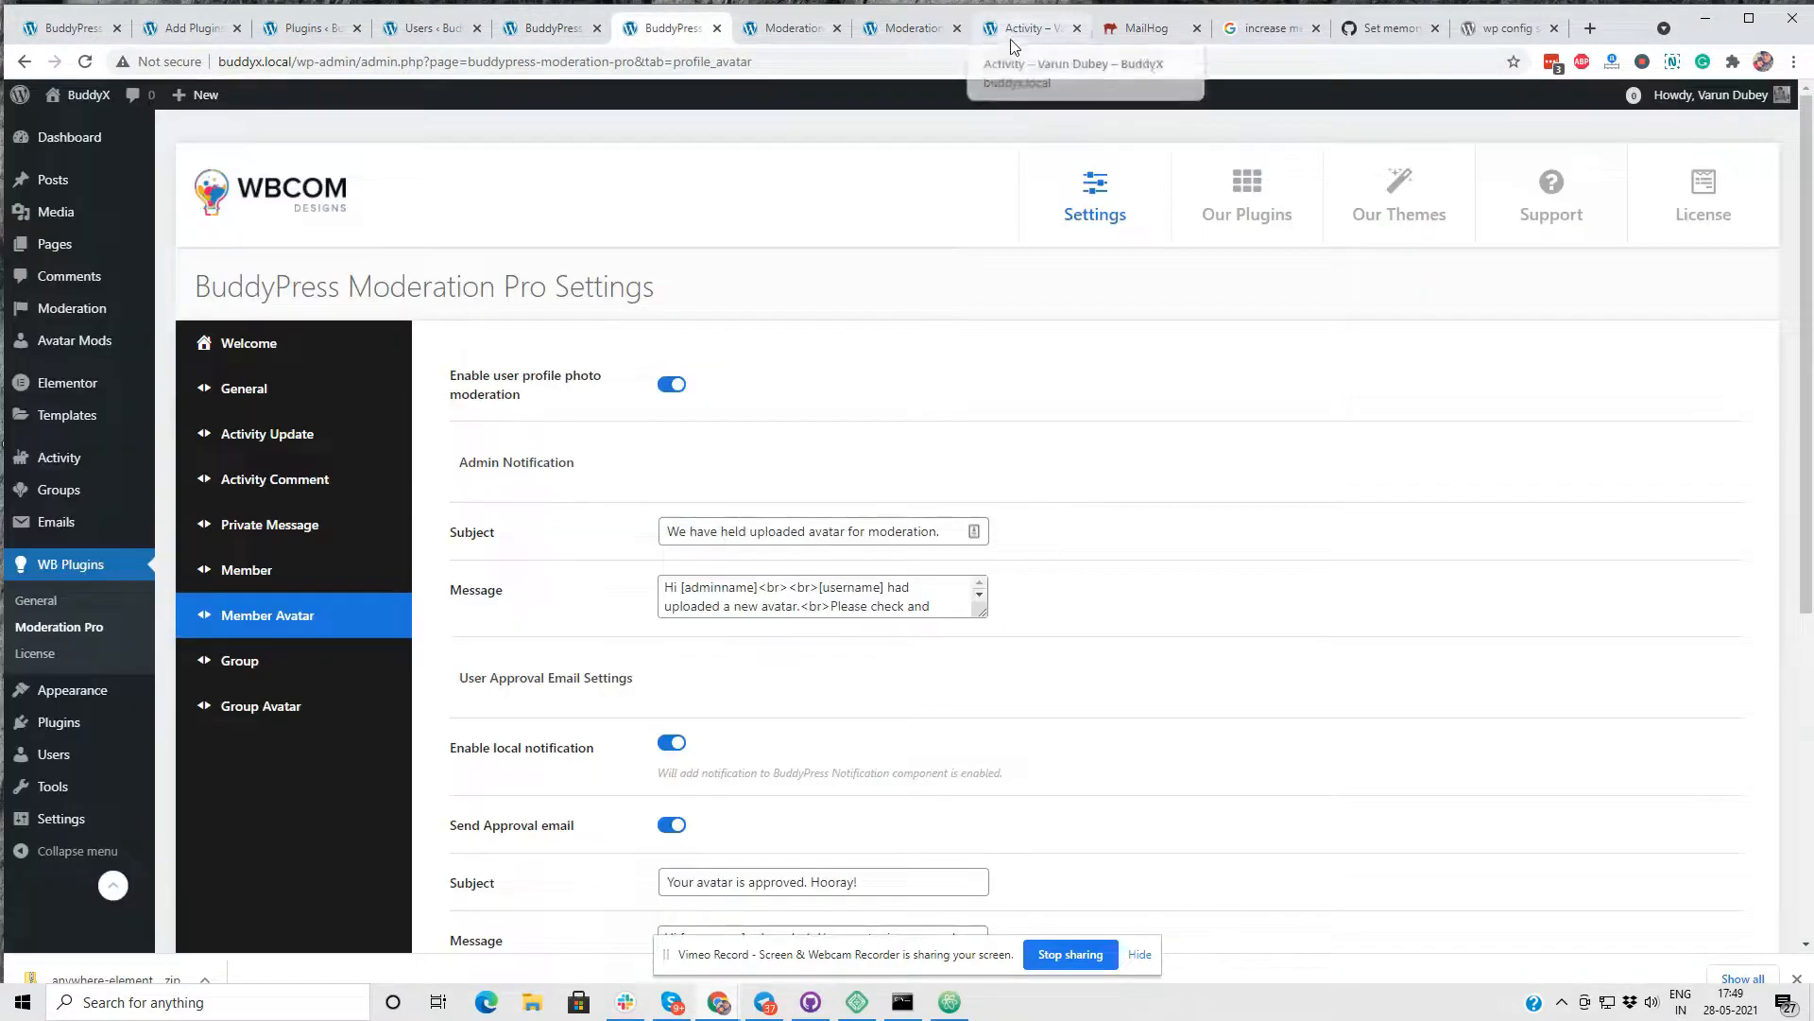
- Open the front-end Members directory and switch to the member last active 10 hours, 5 minutes ago
{"action": "left_click", "coordinate": [1028, 29]}
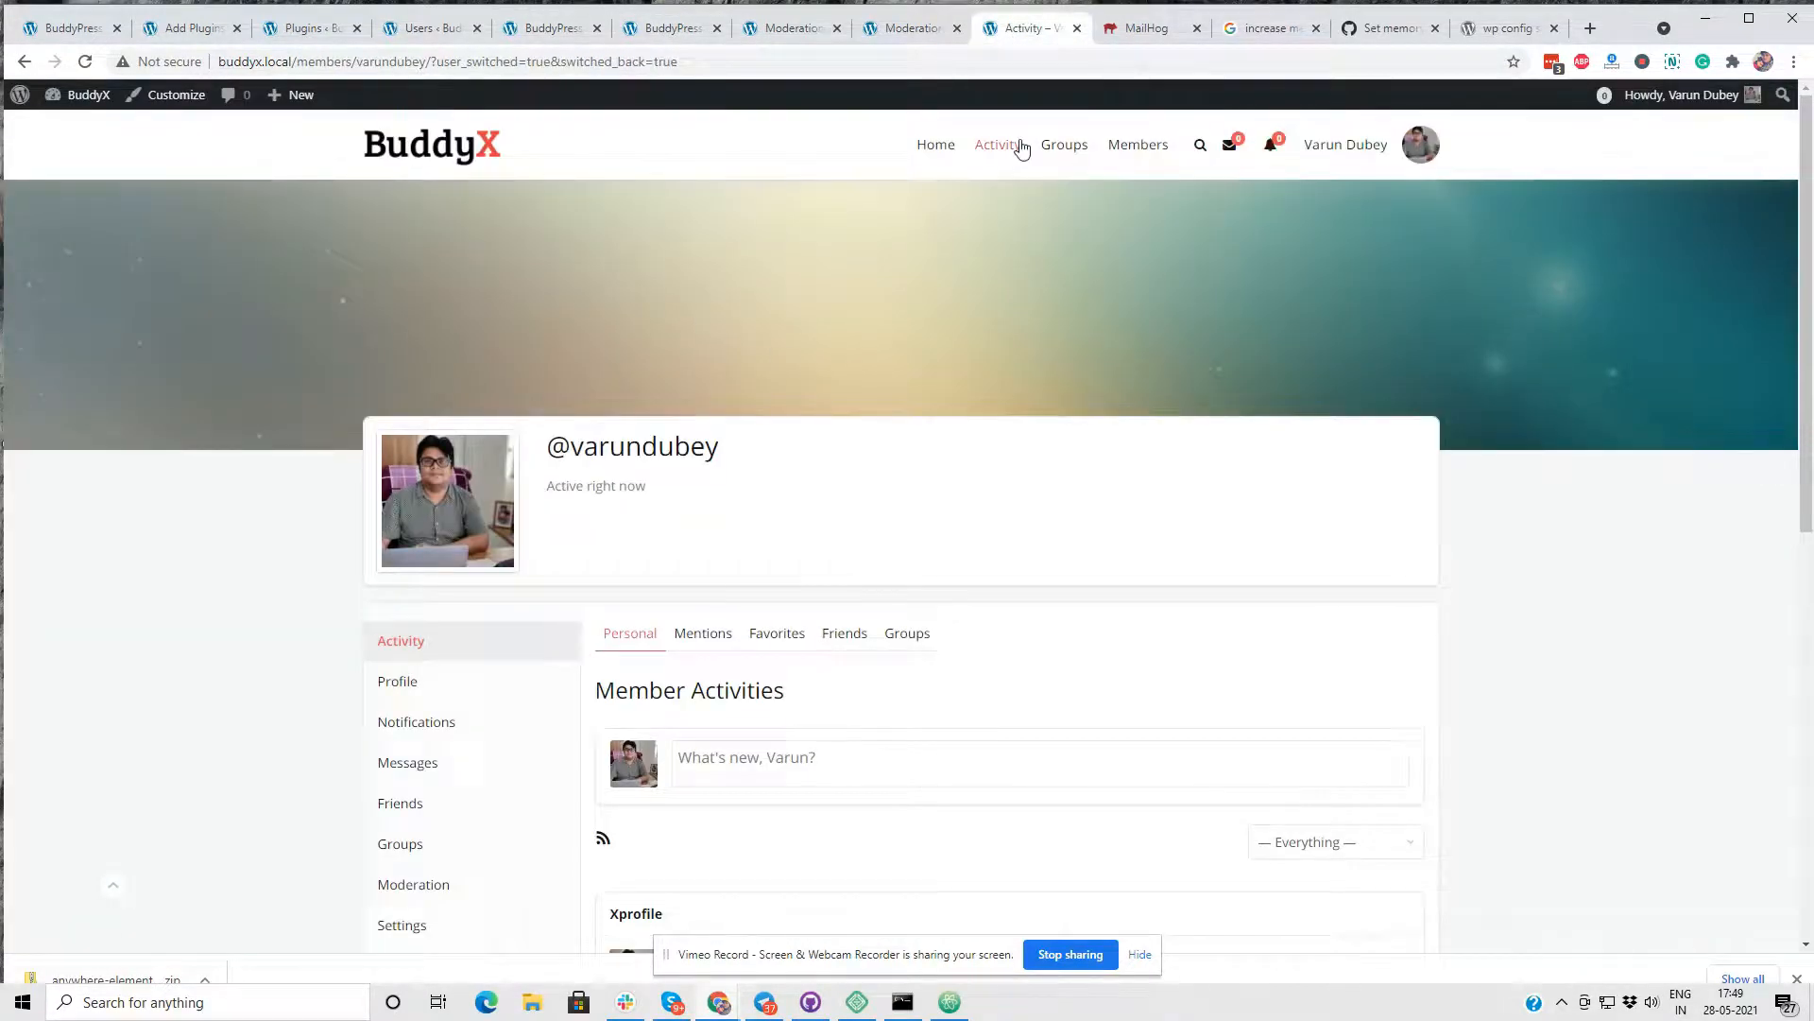
{"action": "left_click", "coordinate": [1127, 152]}
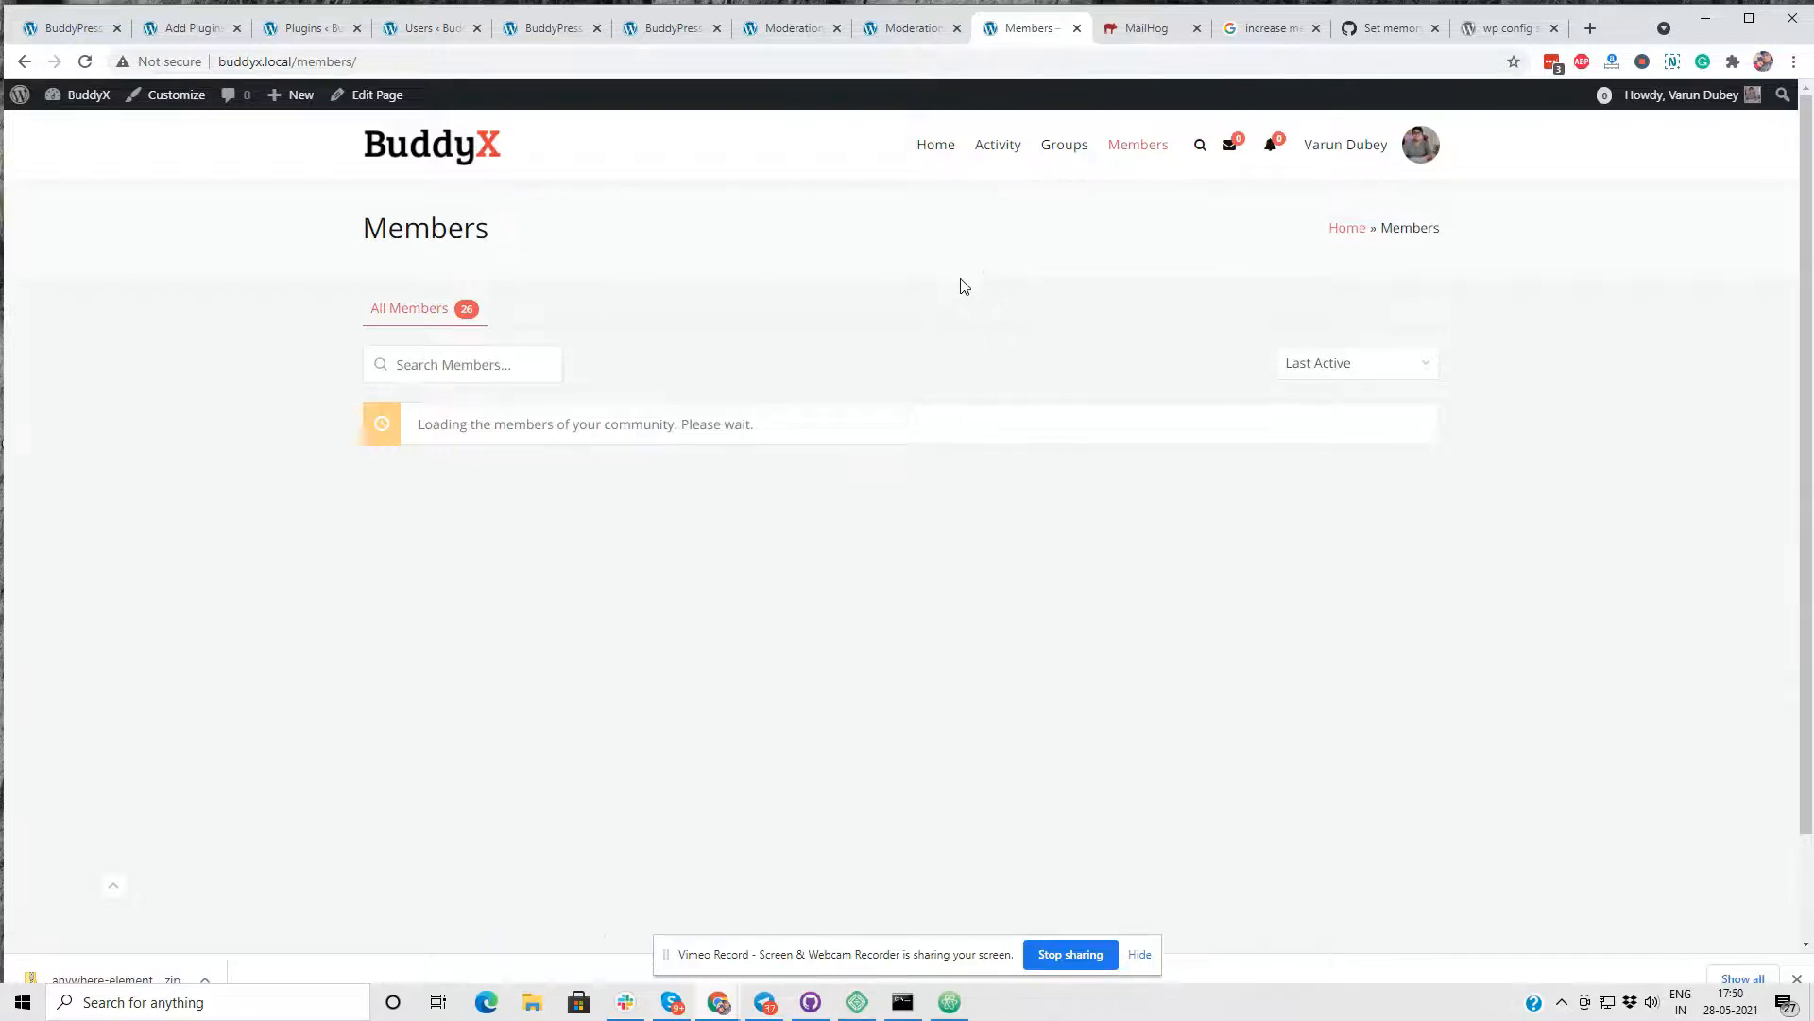
{"action": "scroll", "coordinate": [1175, 478], "scroll_direction": "down", "scroll_amount": 6}
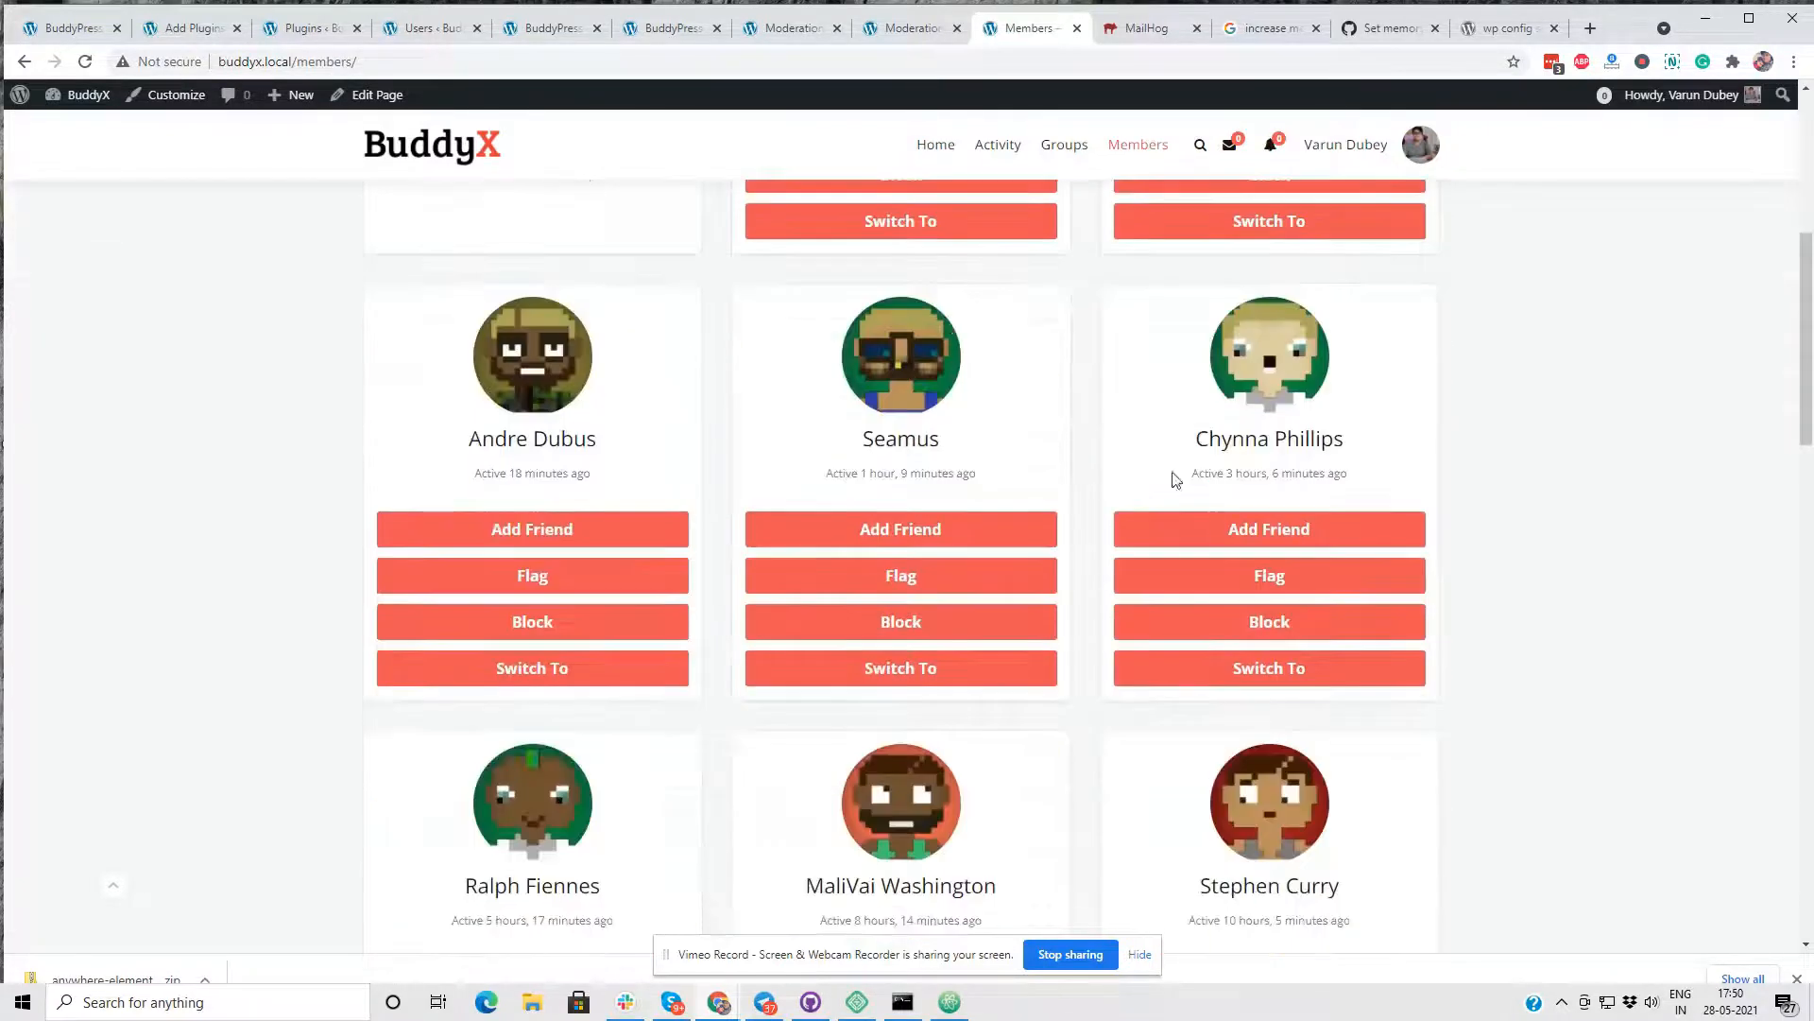
{"action": "scroll", "coordinate": [1250, 501], "scroll_direction": "down", "scroll_amount": 5}
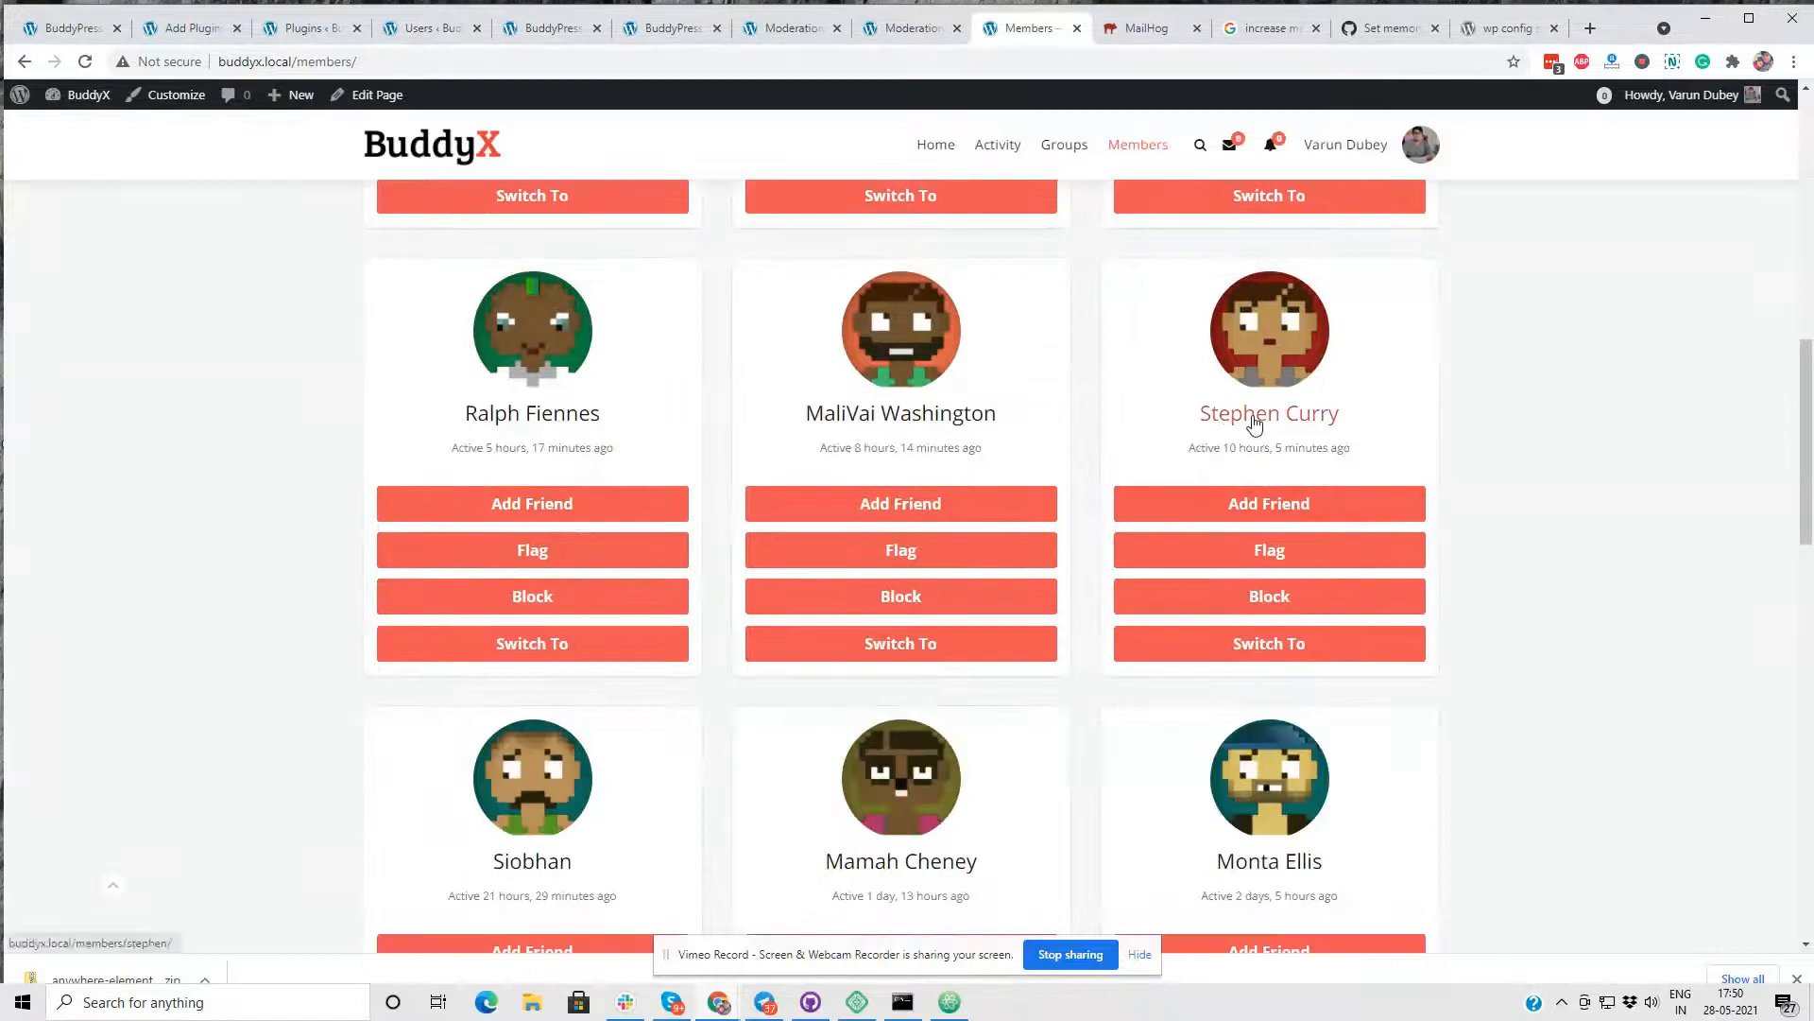
{"action": "left_click", "coordinate": [1239, 644]}
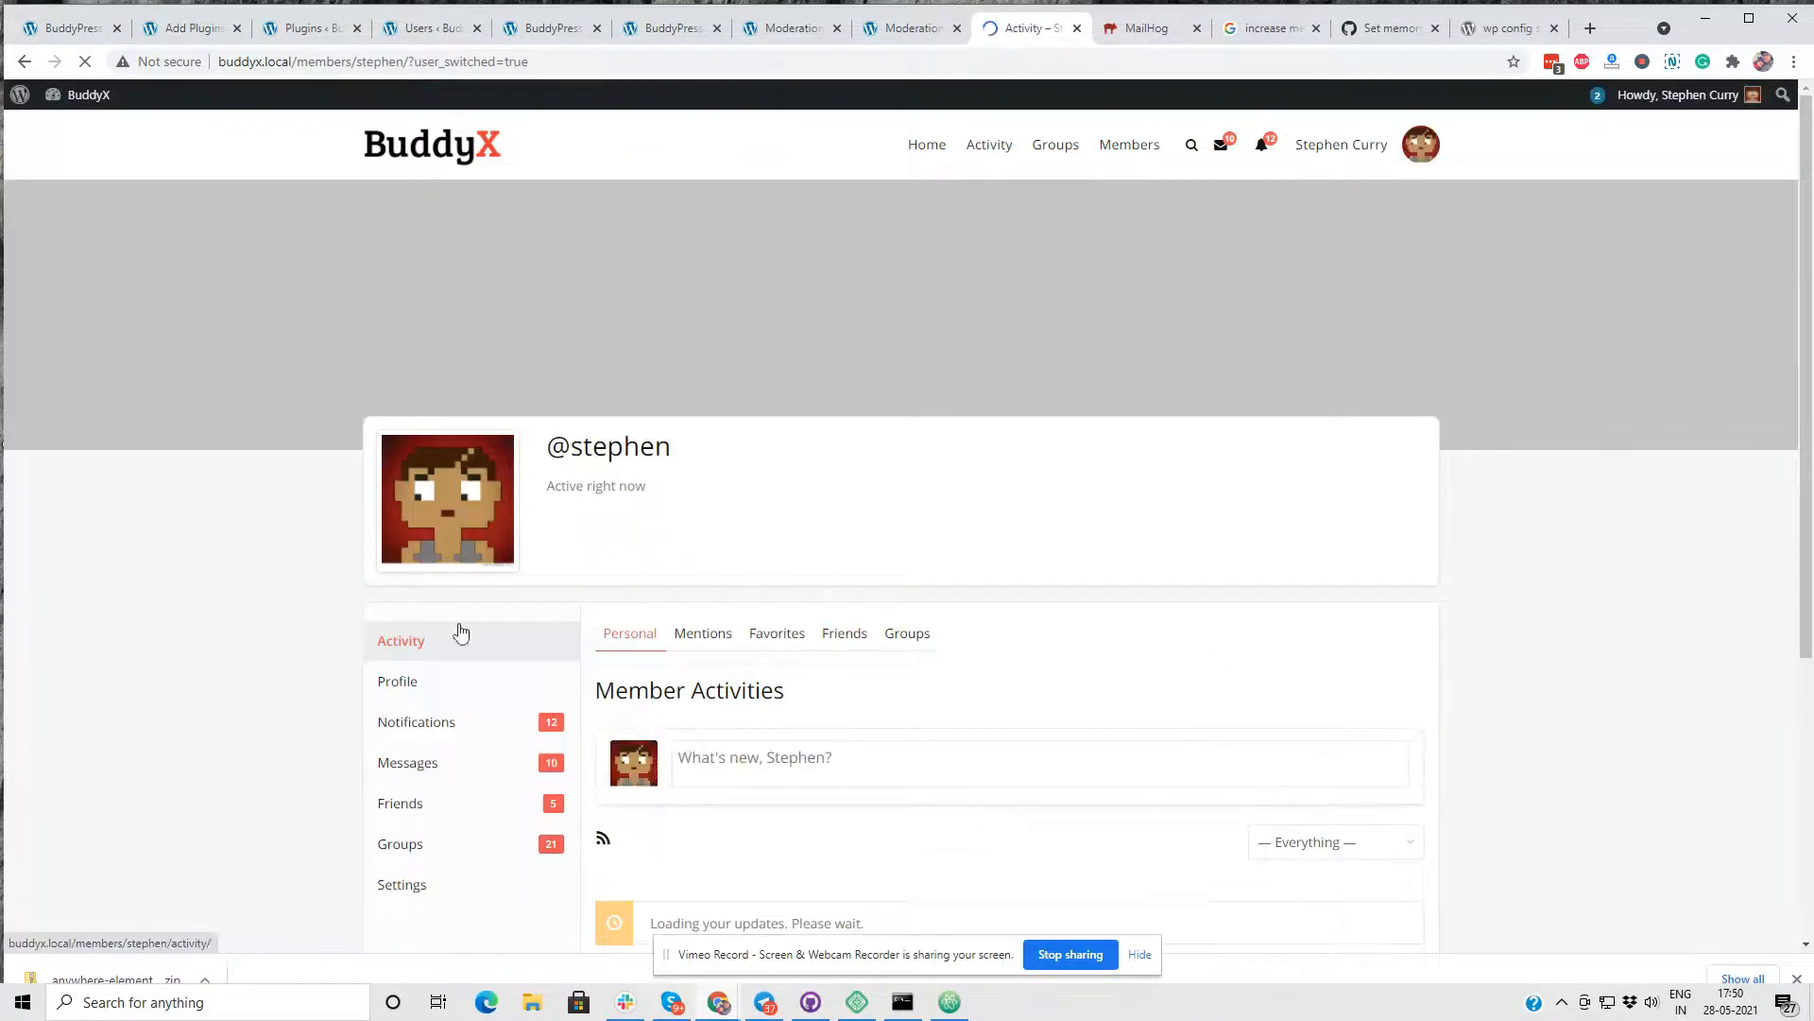
- Upload photo_2021-05-19_19-28-19 (2).jpg as the member's profile photo and crop it to the head and upper body
{"action": "left_click", "coordinate": [417, 696]}
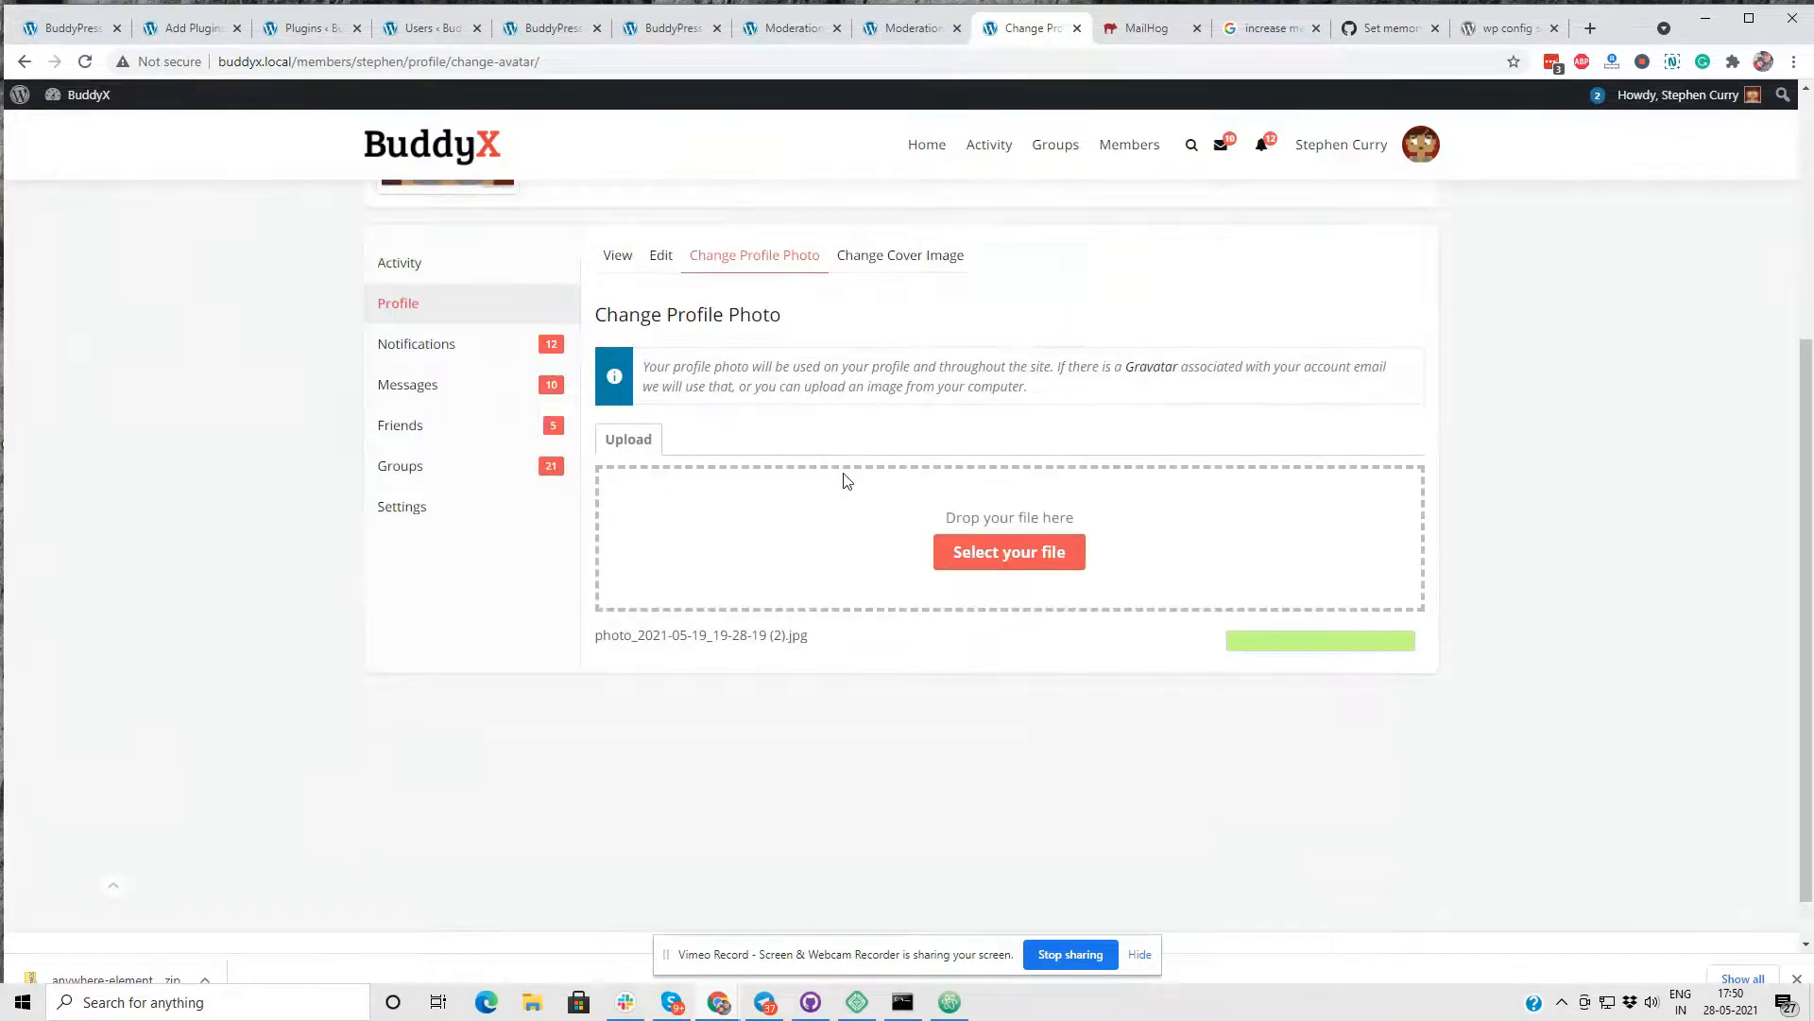
{"action": "left_click_drag", "start_coordinate": [747, 683], "coordinate": [616, 570]}
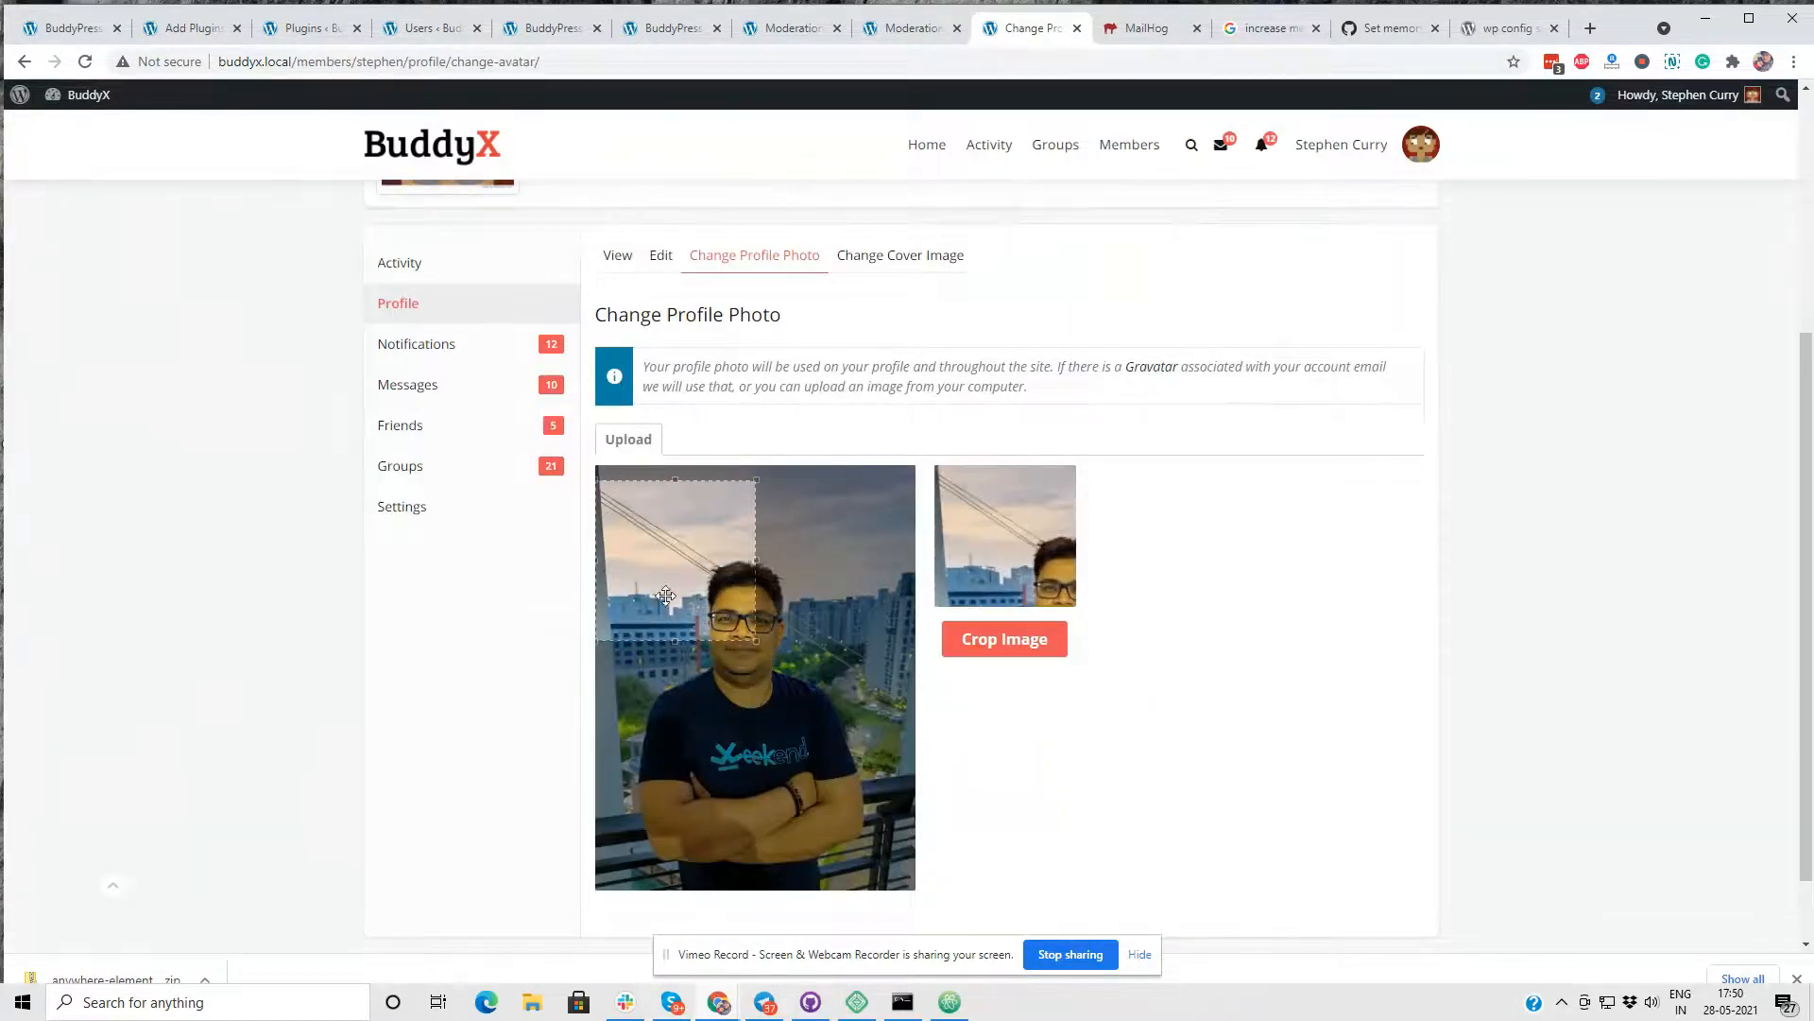
{"action": "scroll", "coordinate": [762, 525], "scroll_direction": "down", "scroll_amount": 1}
{"action": "left_click_drag", "start_coordinate": [756, 551], "coordinate": [1017, 785]}
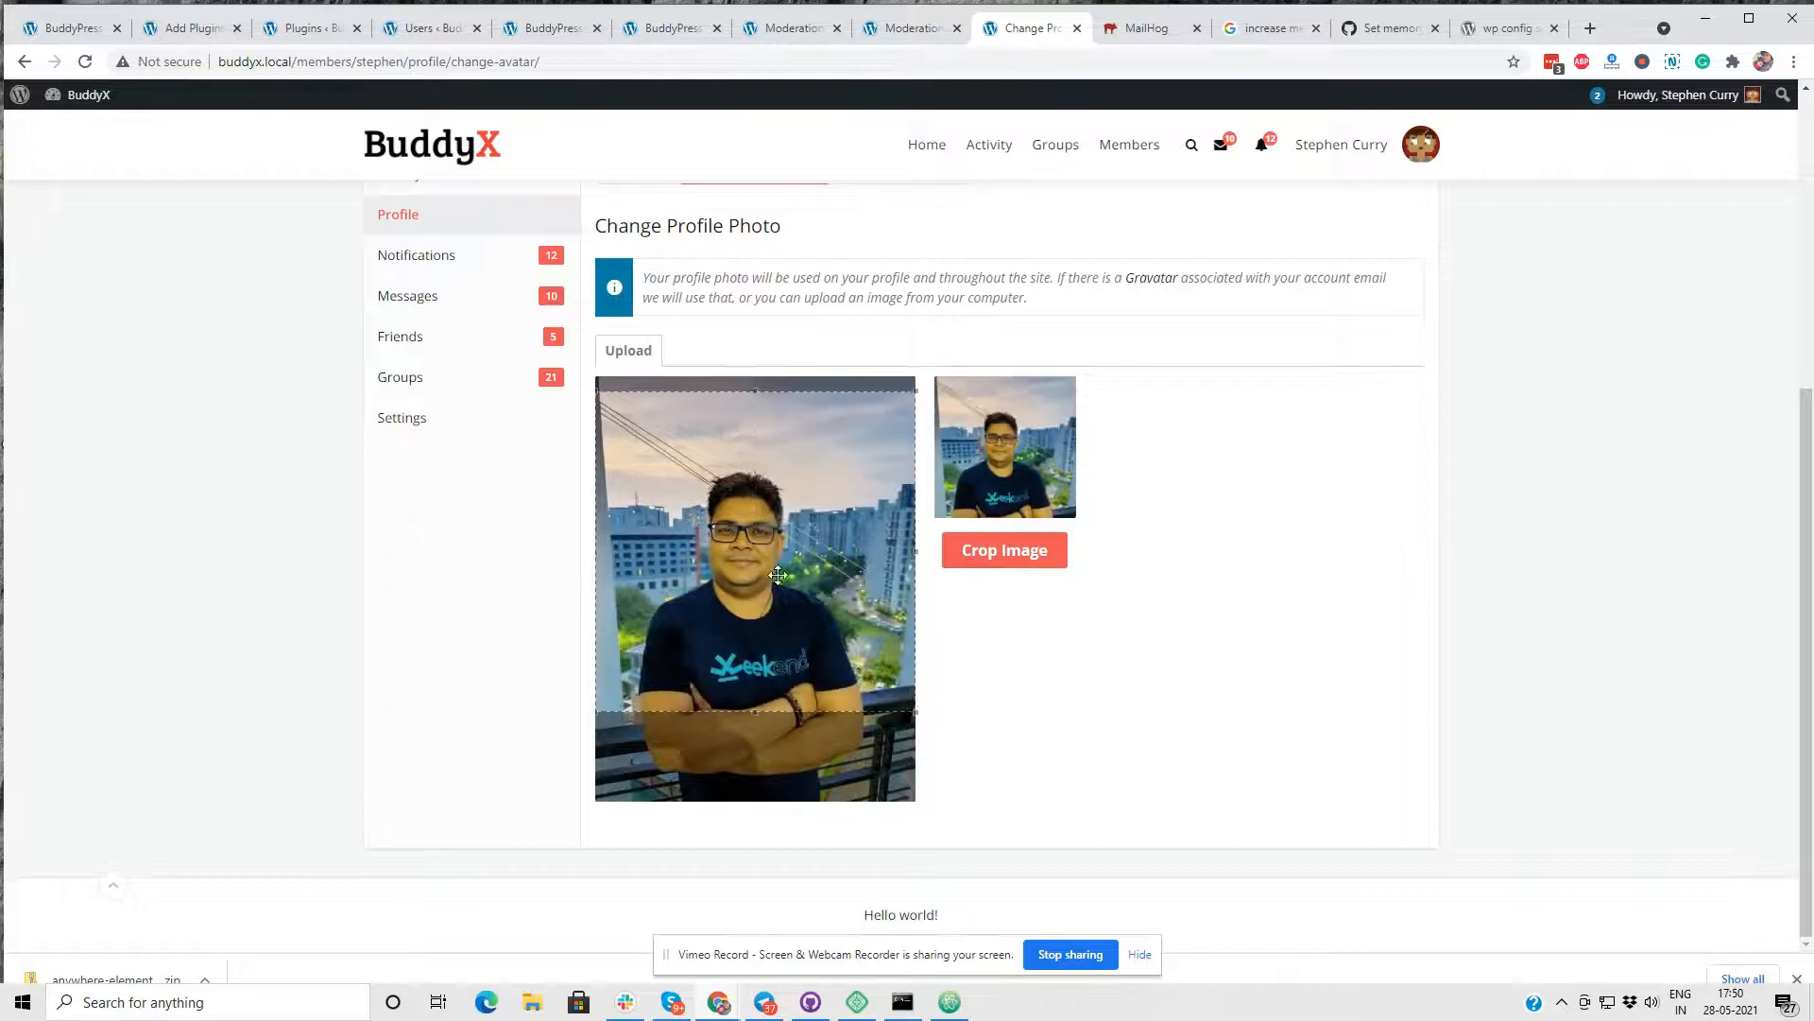
{"action": "left_click_drag", "start_coordinate": [777, 573], "coordinate": [803, 618]}
{"action": "left_click", "coordinate": [1005, 550]}
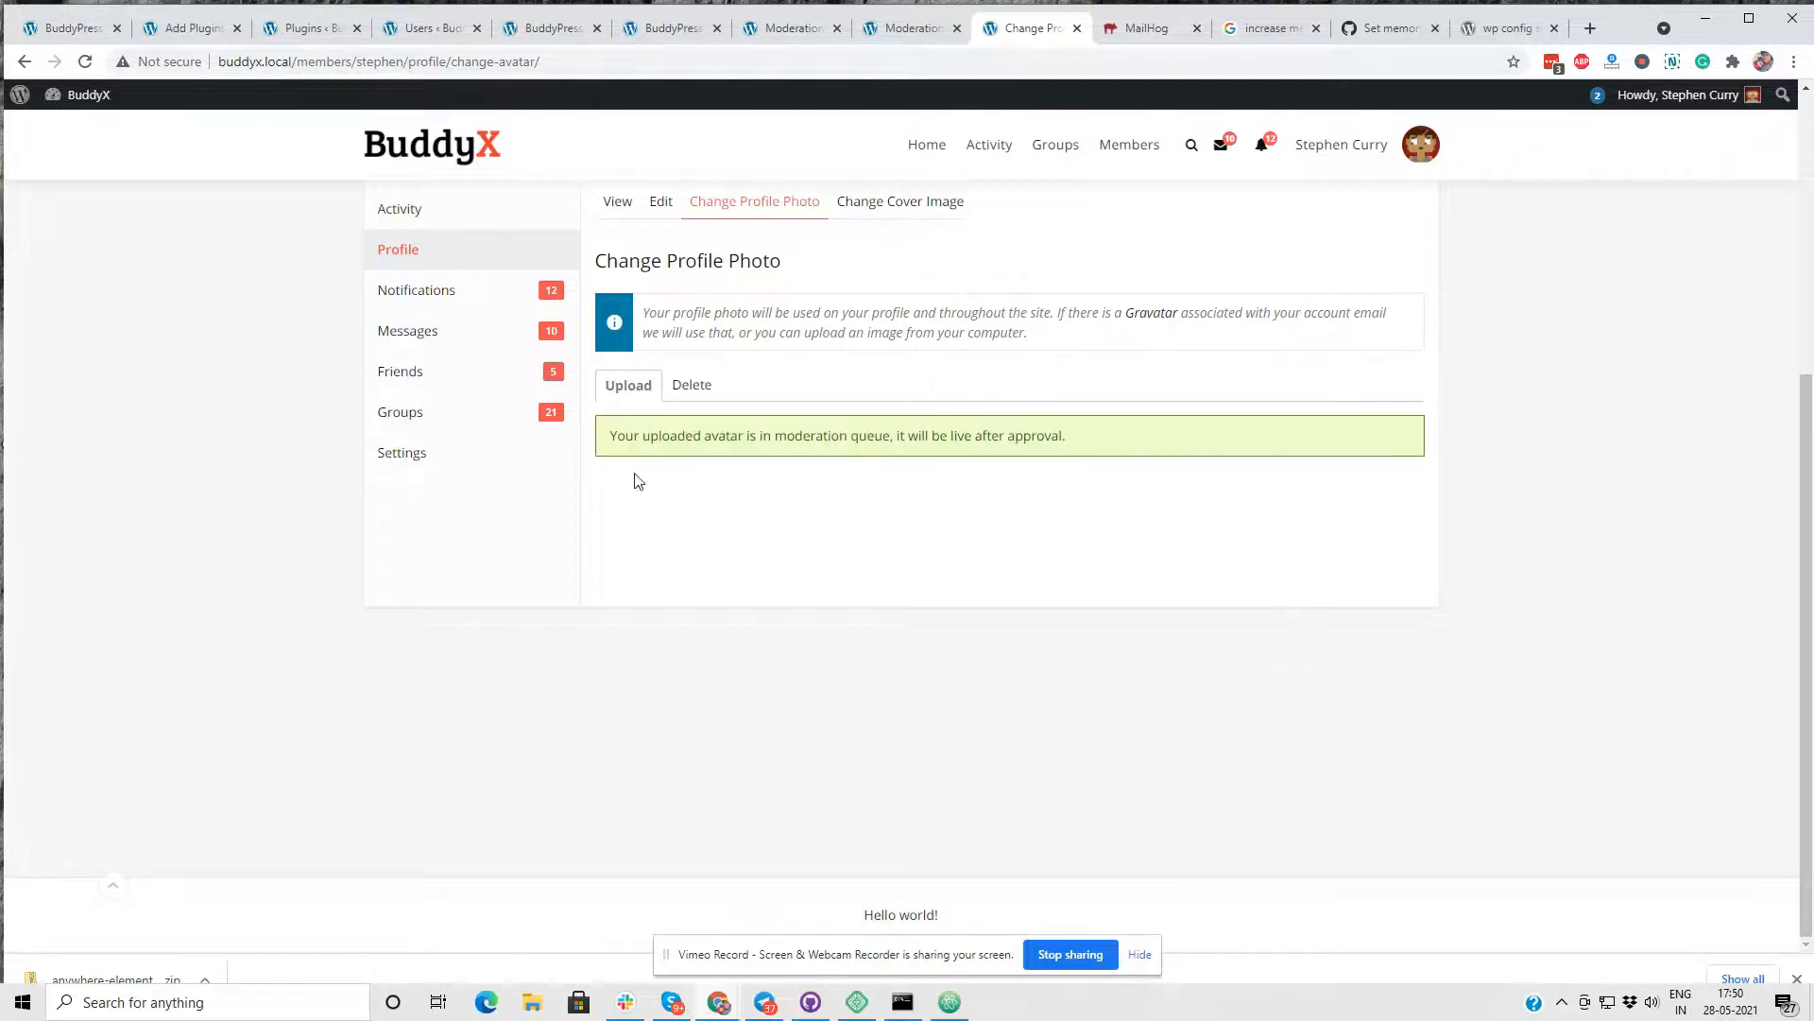
- Examine the notice below Change Profile Photo and the avatar in the member's profile header
{"action": "scroll", "coordinate": [1129, 348], "scroll_direction": "up", "scroll_amount": 3}
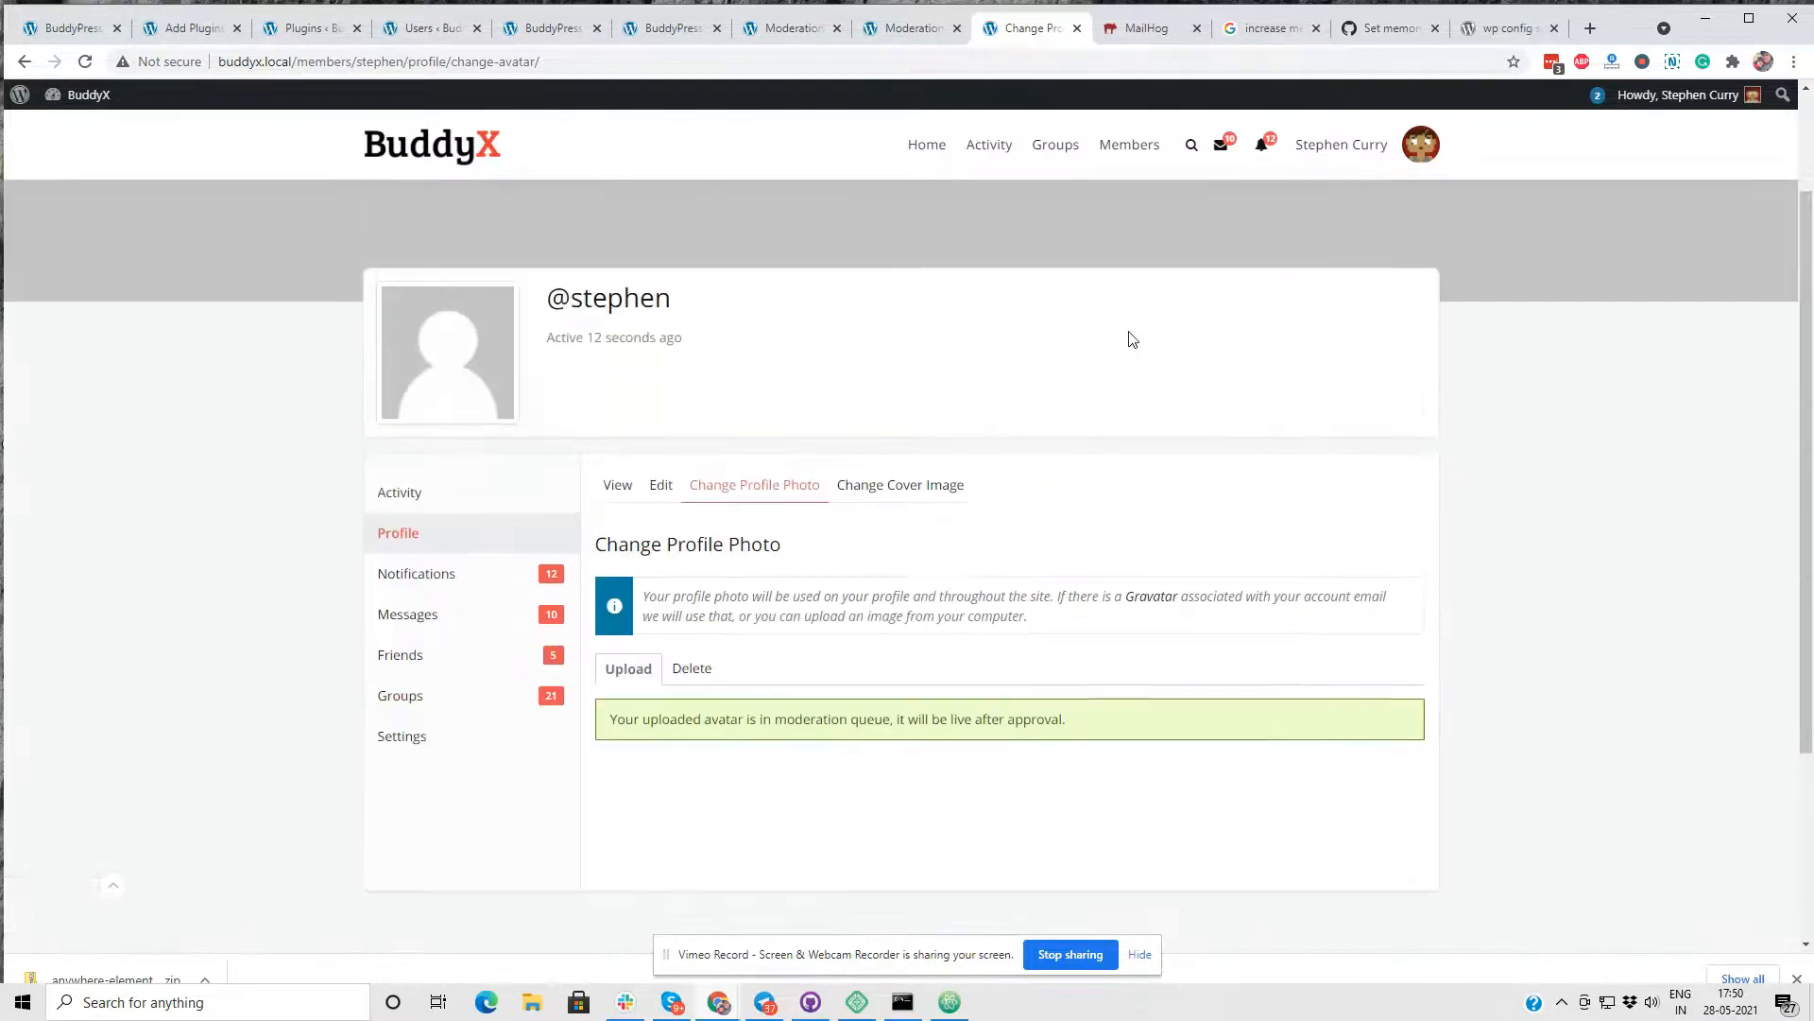
{"action": "left_click_drag", "start_coordinate": [609, 723], "coordinate": [1074, 722]}
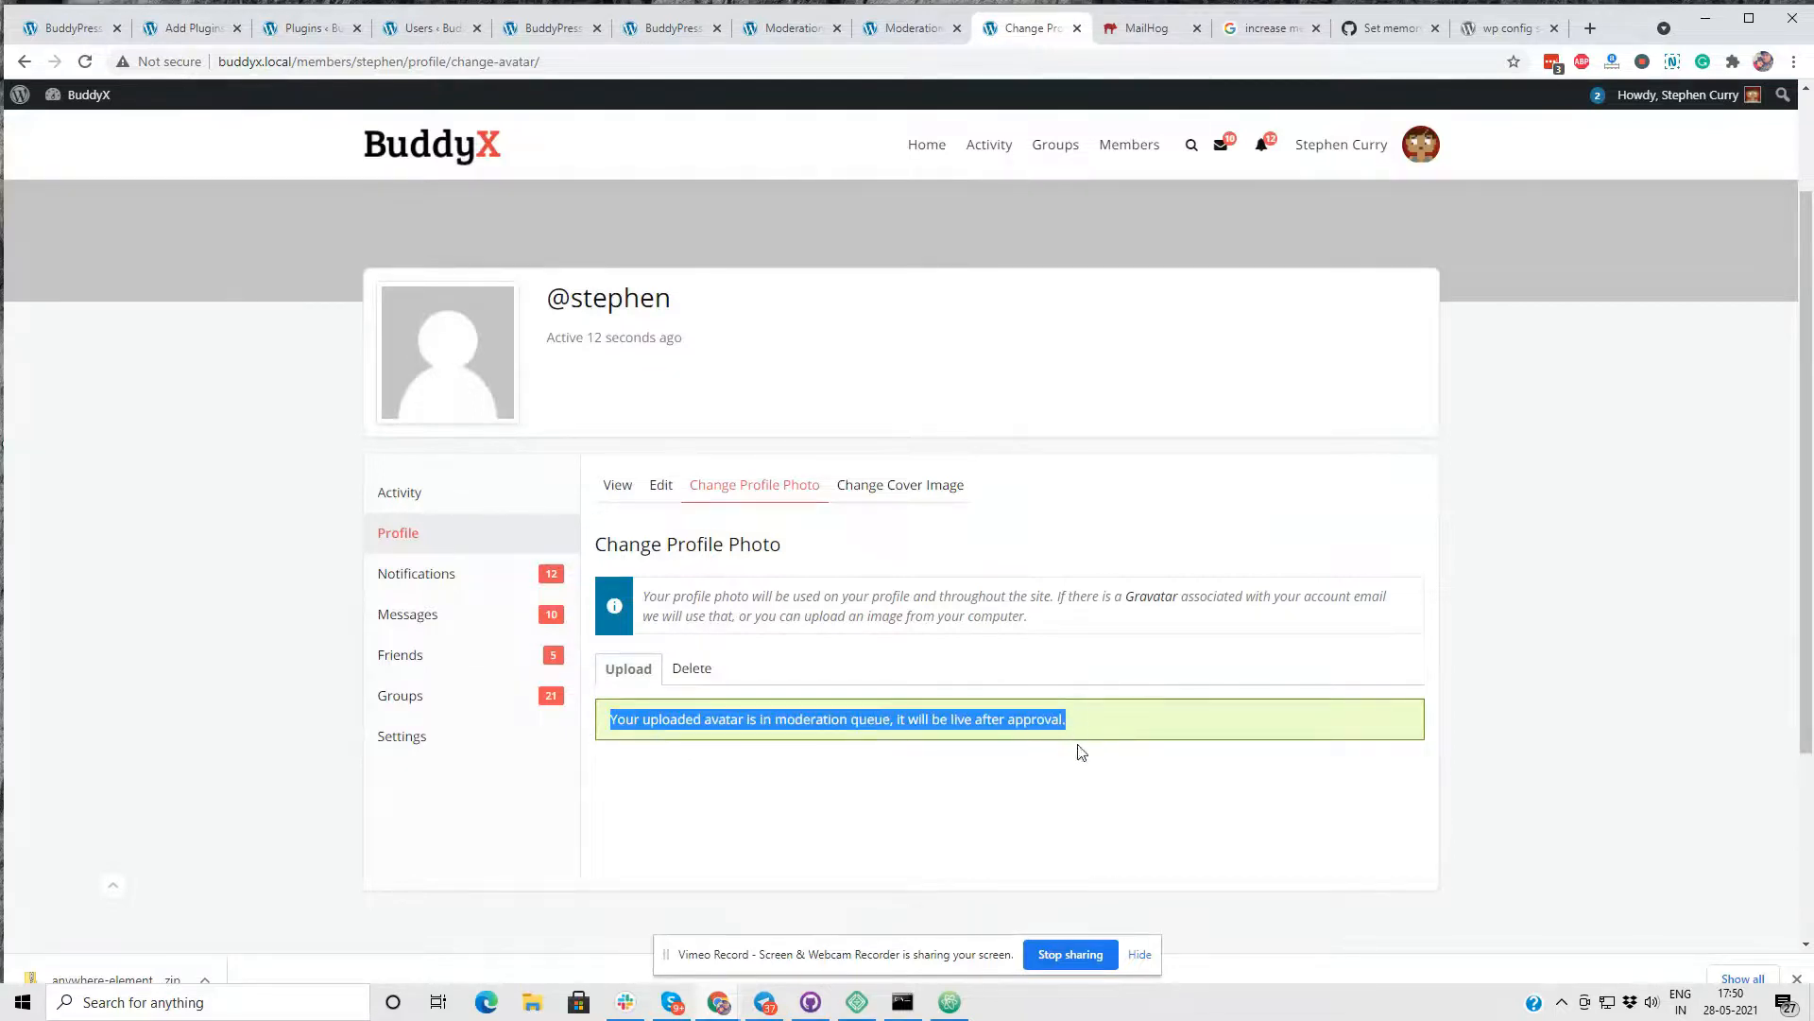
{"action": "left_click", "coordinate": [955, 761]}
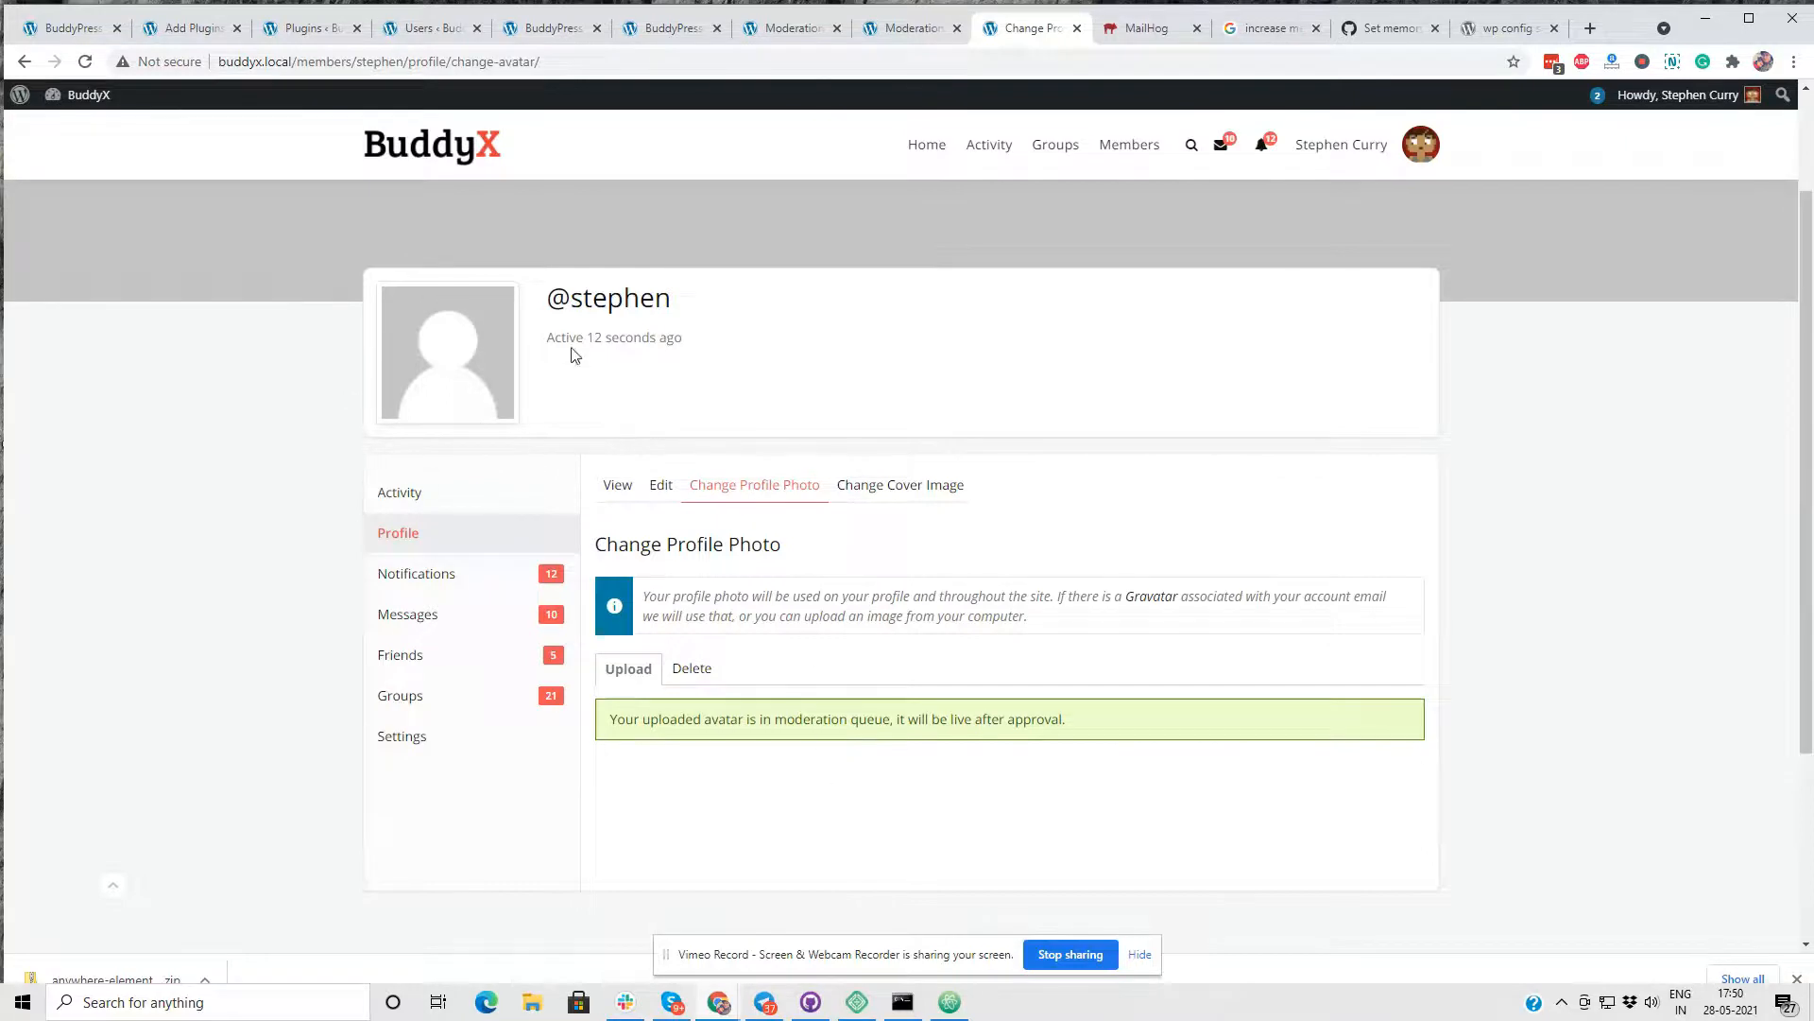
{"action": "scroll", "coordinate": [1179, 158], "scroll_direction": "up", "scroll_amount": 2}
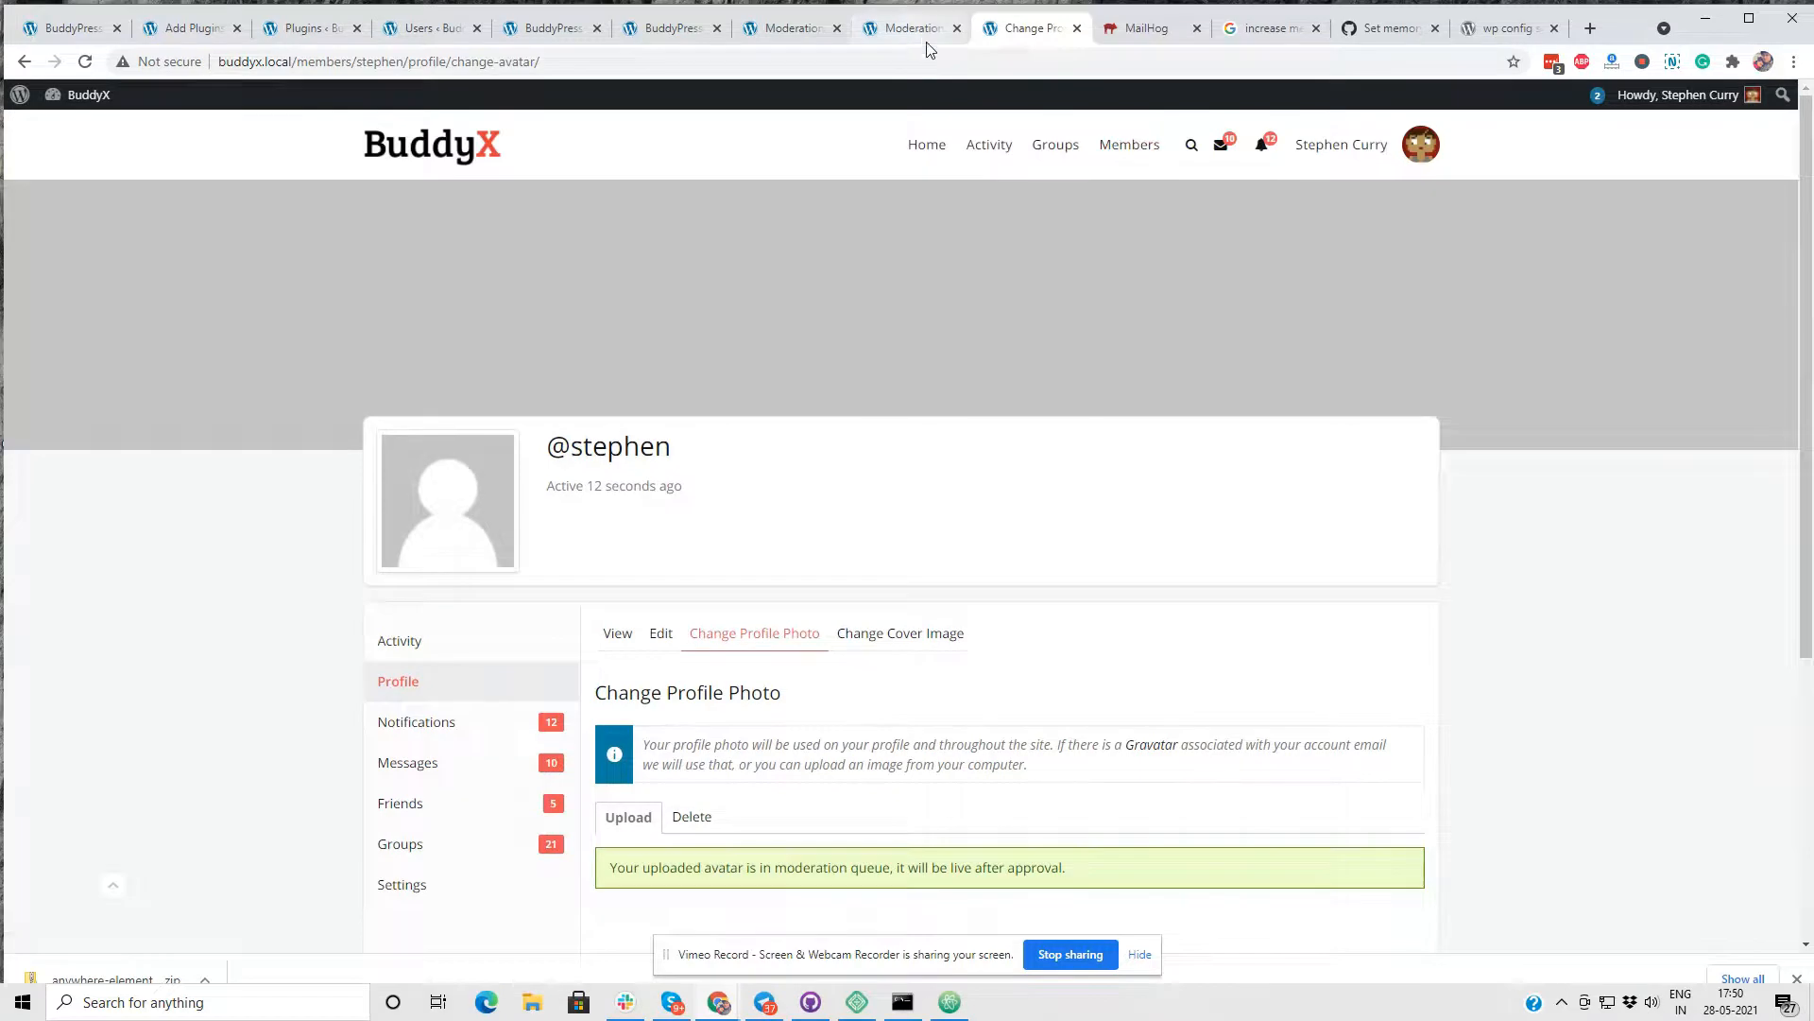
- Check the member's avatar in the Members directory and switch back to the administrator account
{"action": "left_click", "coordinate": [1131, 148]}
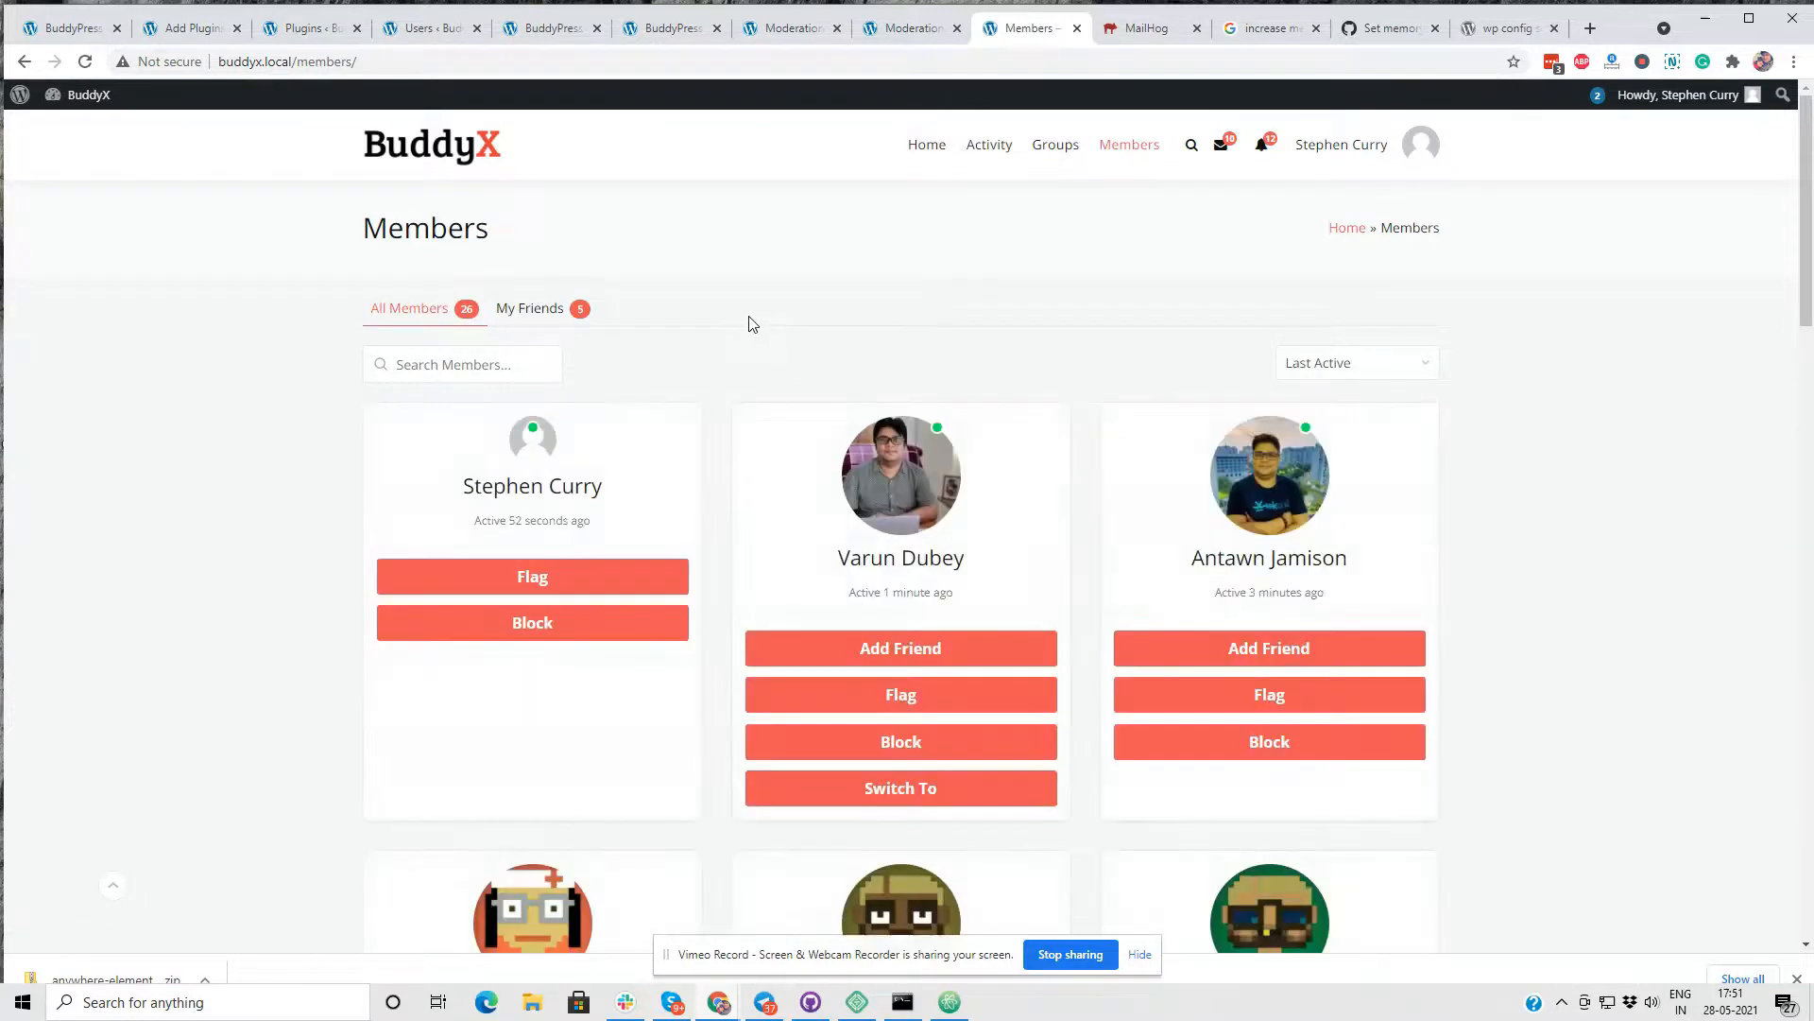
{"action": "scroll", "coordinate": [752, 324], "scroll_direction": "down", "scroll_amount": 2}
{"action": "left_click", "coordinate": [922, 599]}
{"action": "scroll", "coordinate": [766, 433], "scroll_direction": "up", "scroll_amount": 2}
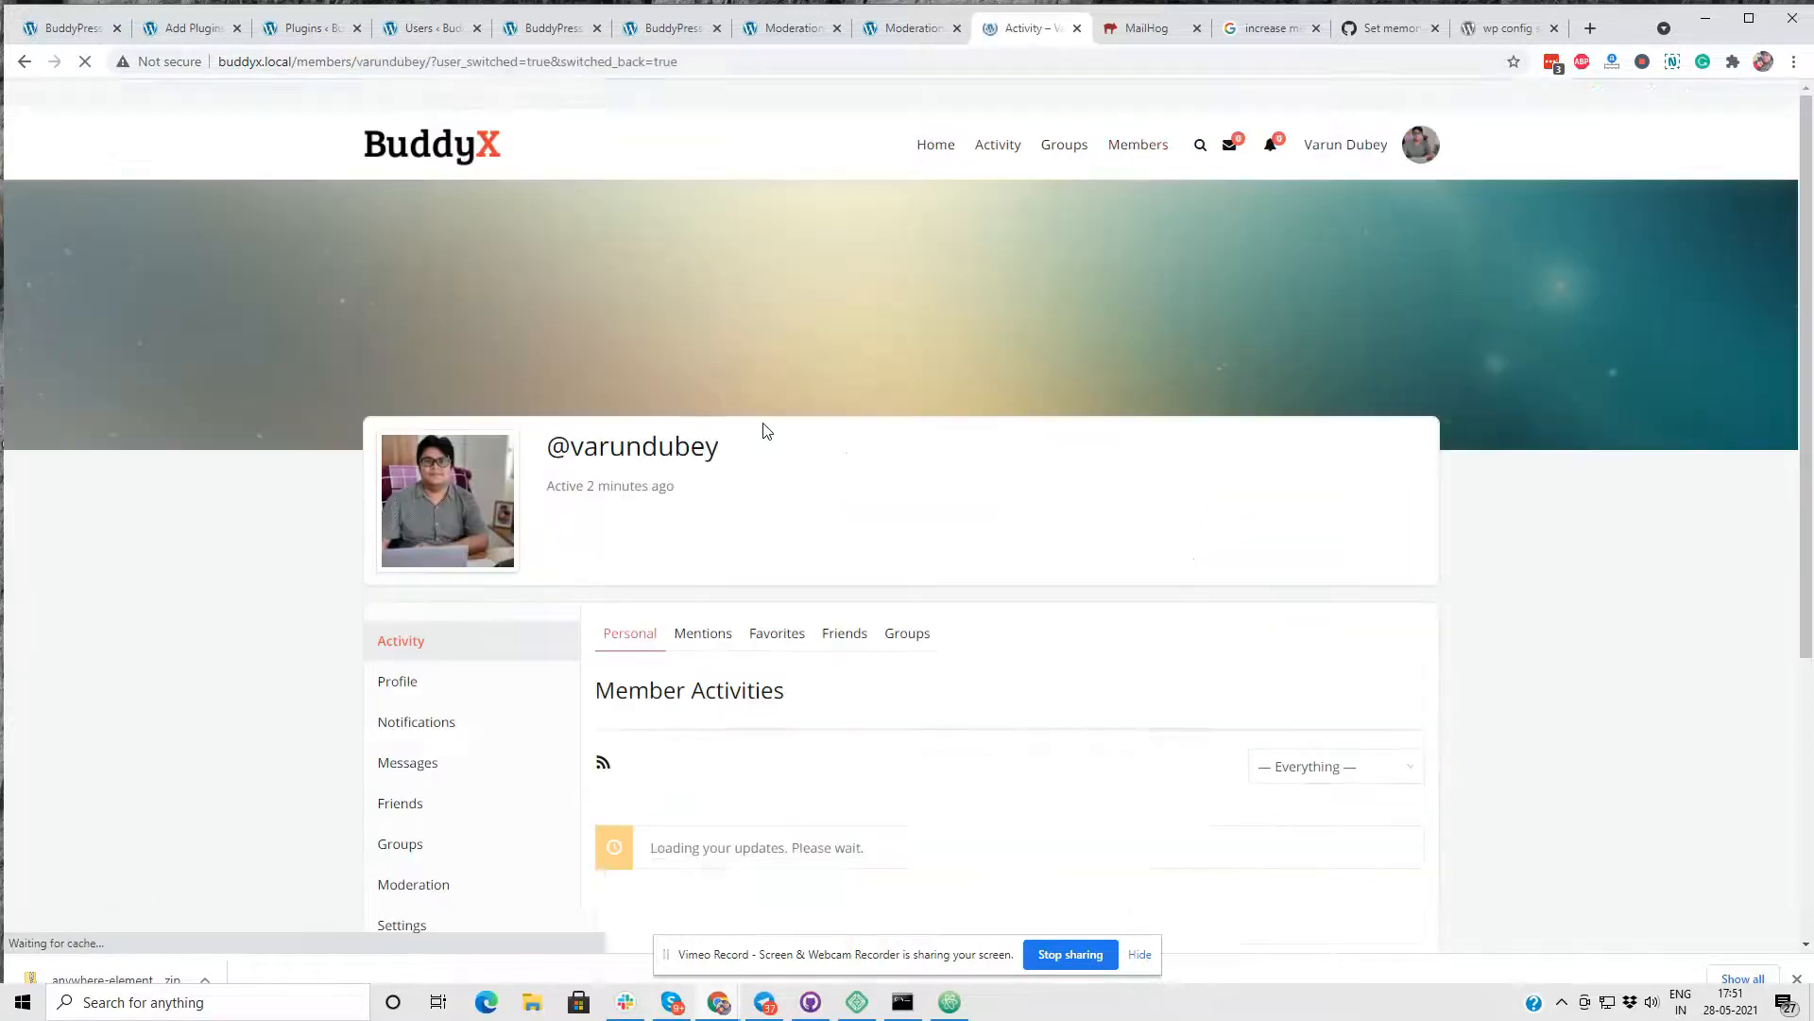
- Open the newly uploaded avatar from the avatar moderation queue, set its moderation status to Approved, and update the report
{"action": "left_click", "coordinate": [701, 25]}
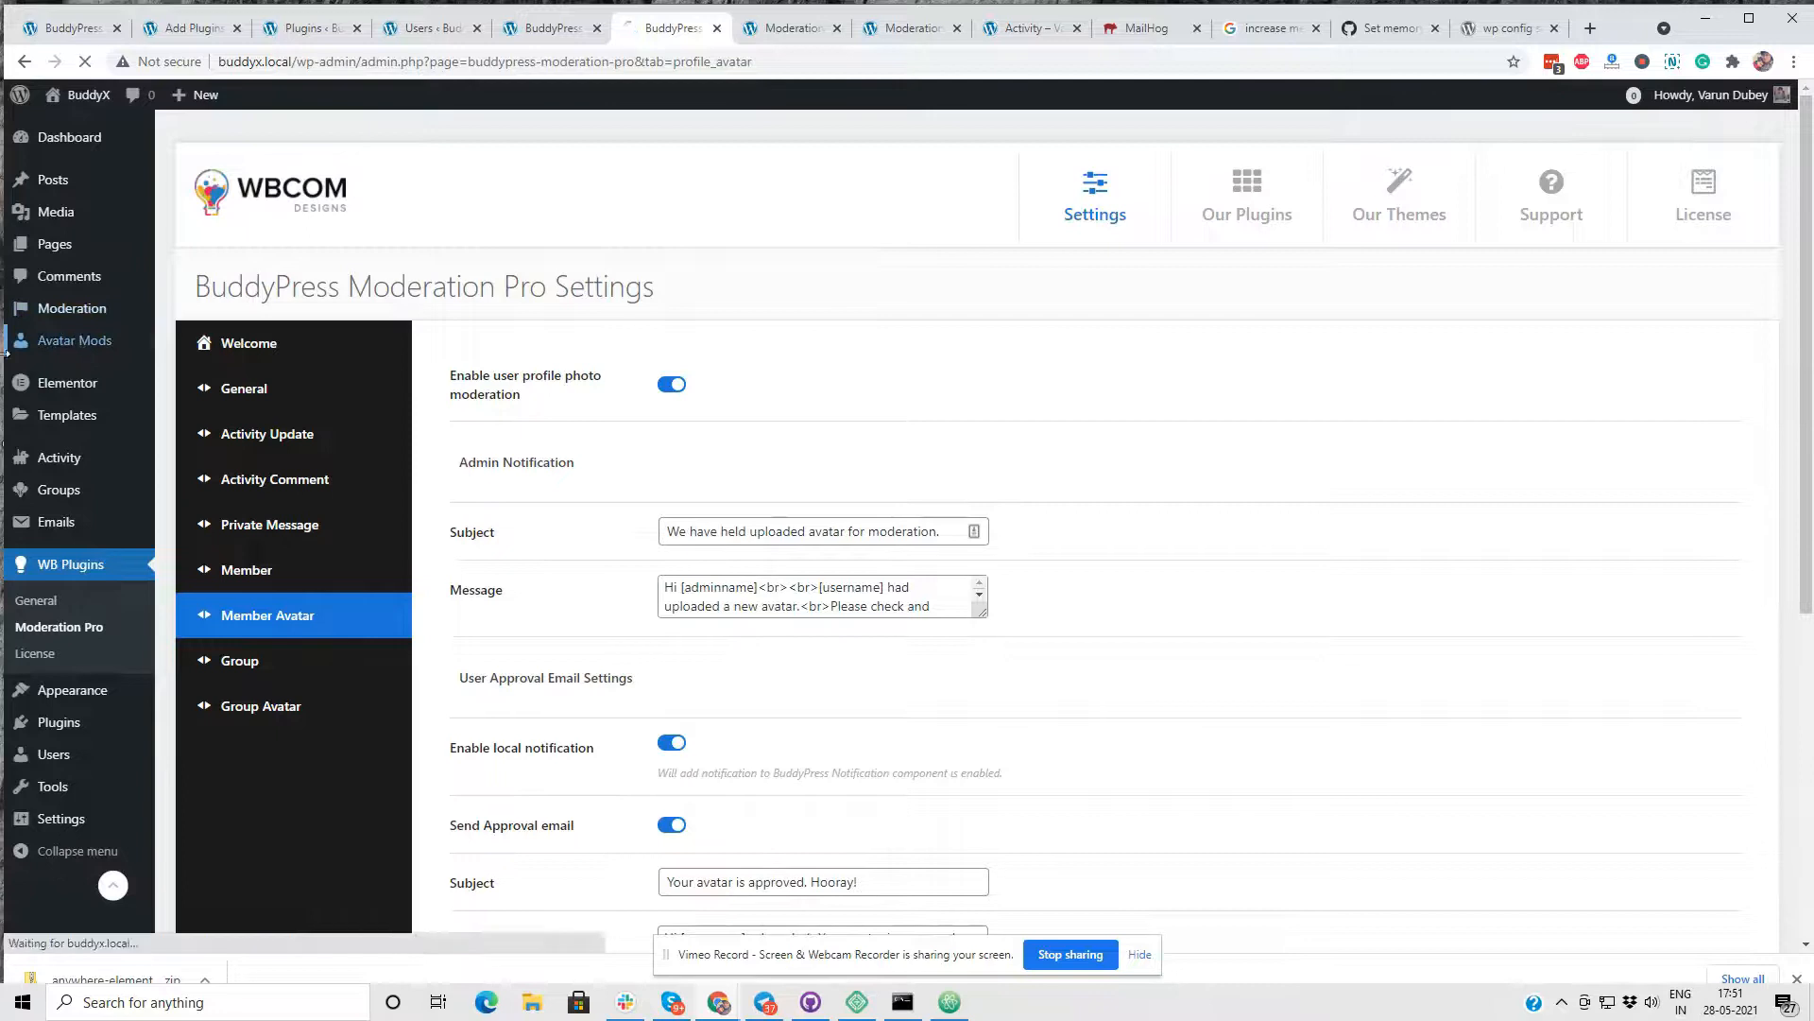
{"action": "left_click", "coordinate": [104, 353]}
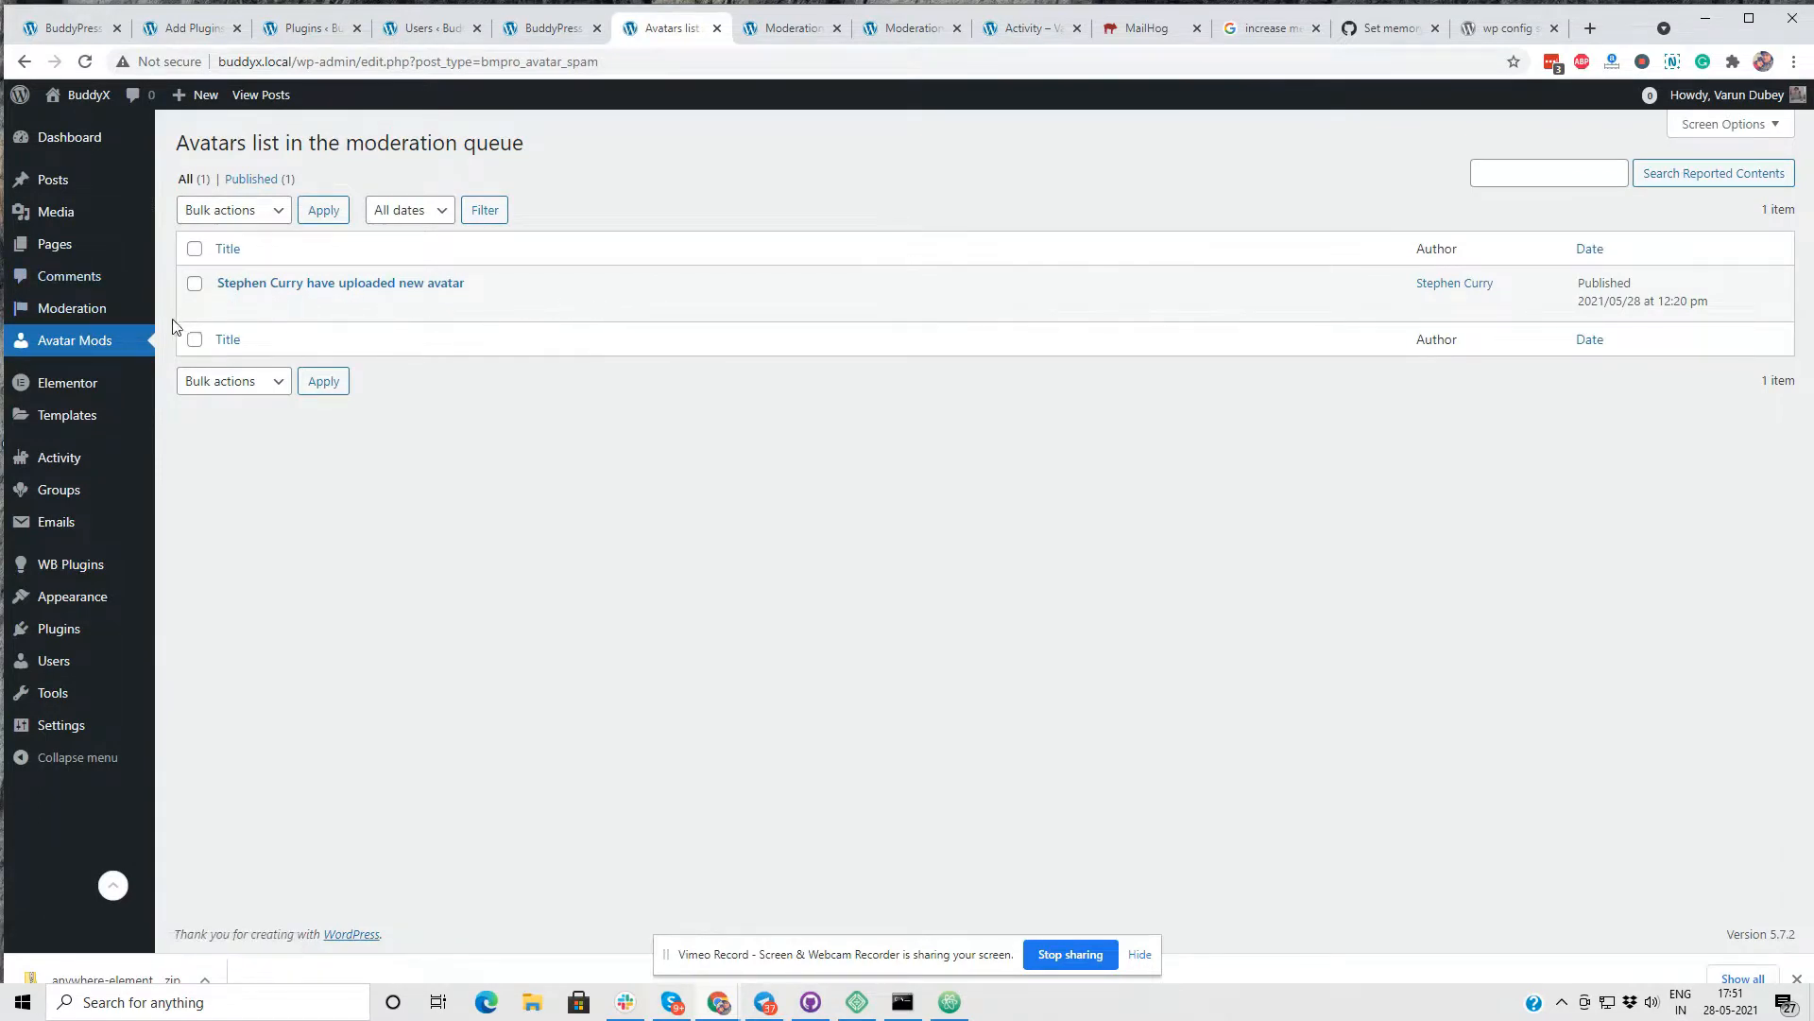
{"action": "left_click", "coordinate": [227, 307]}
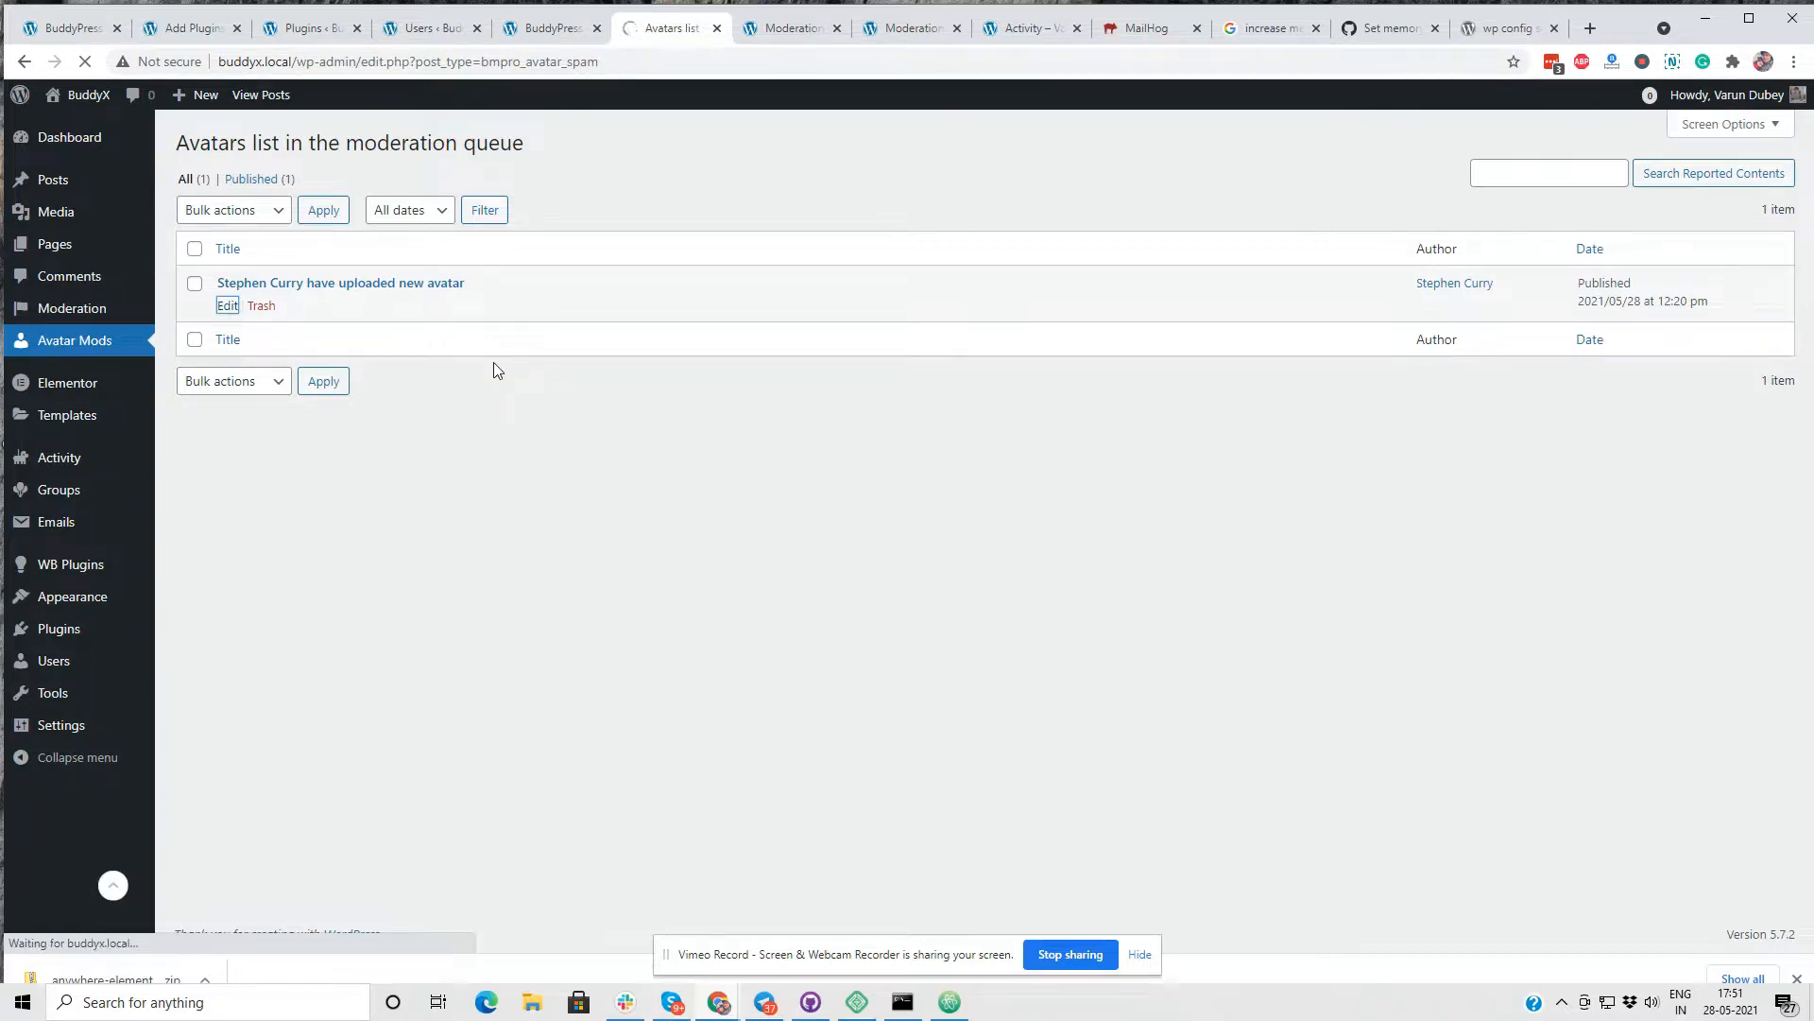
{"action": "left_click", "coordinate": [255, 519]}
{"action": "left_click", "coordinate": [236, 567]}
{"action": "left_click", "coordinate": [1753, 370]}
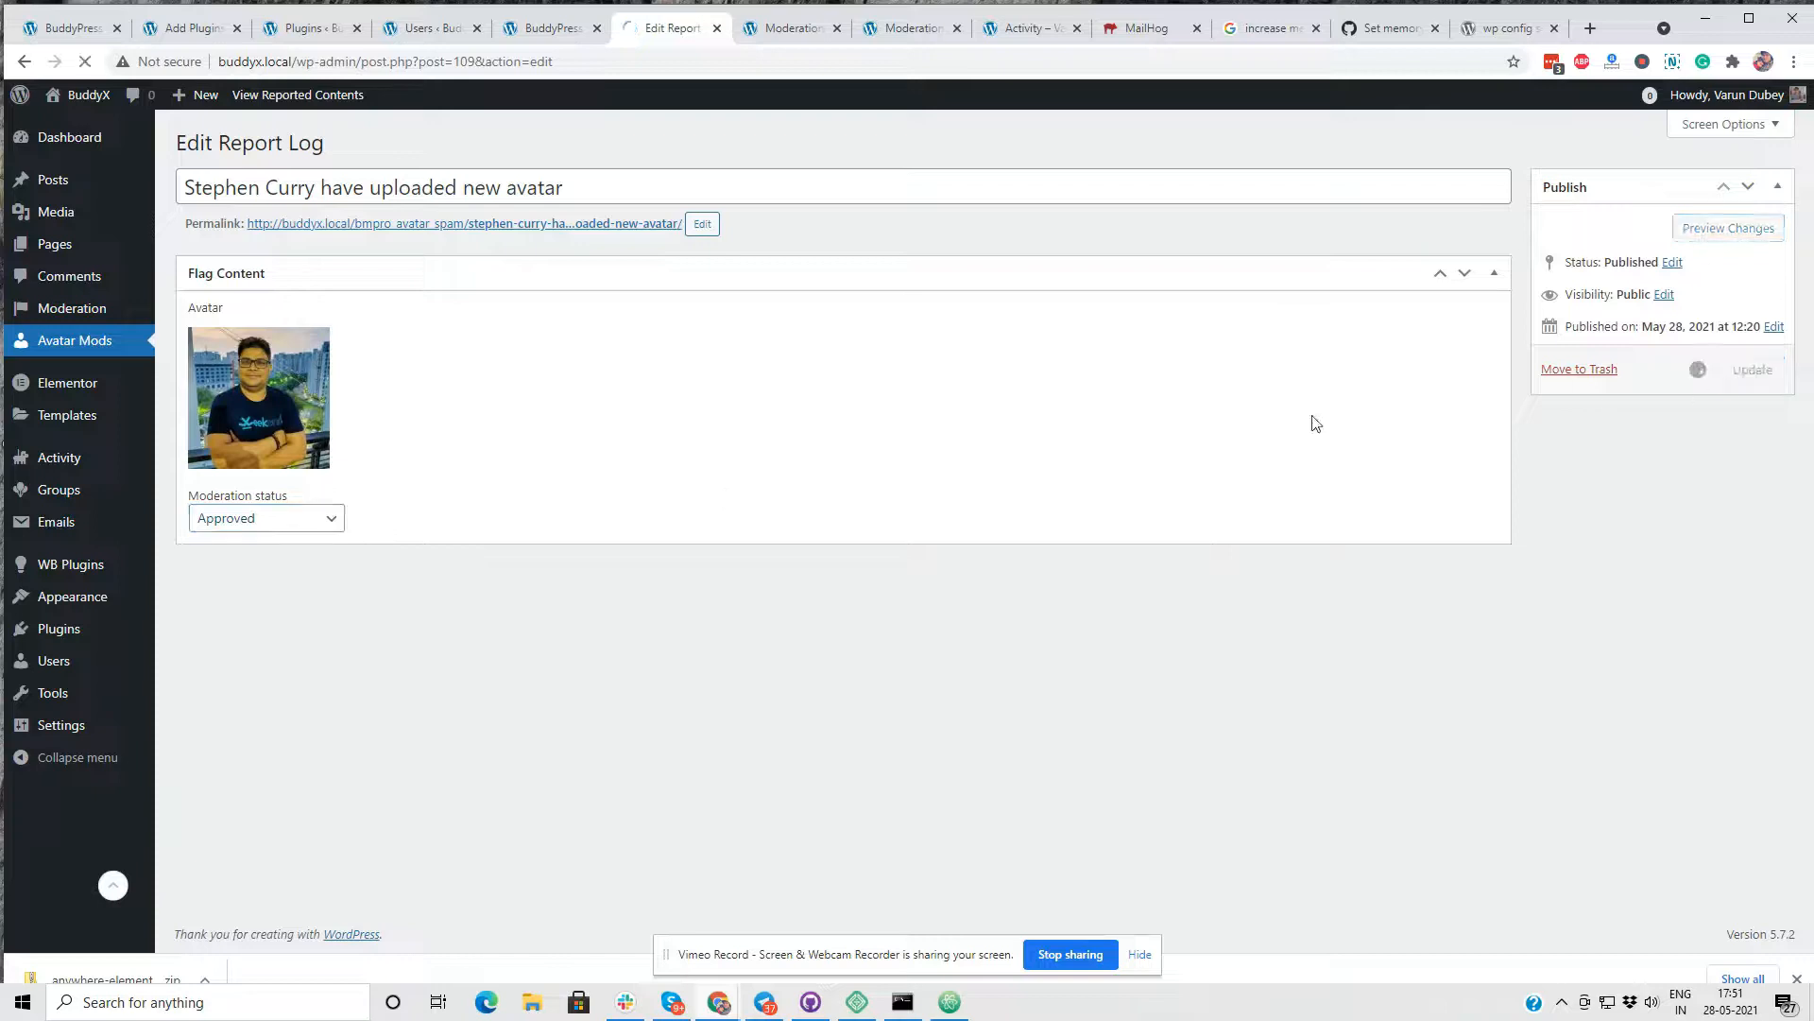
- Check the member's approved avatar in the front-end Members directory
{"action": "left_click", "coordinate": [794, 27]}
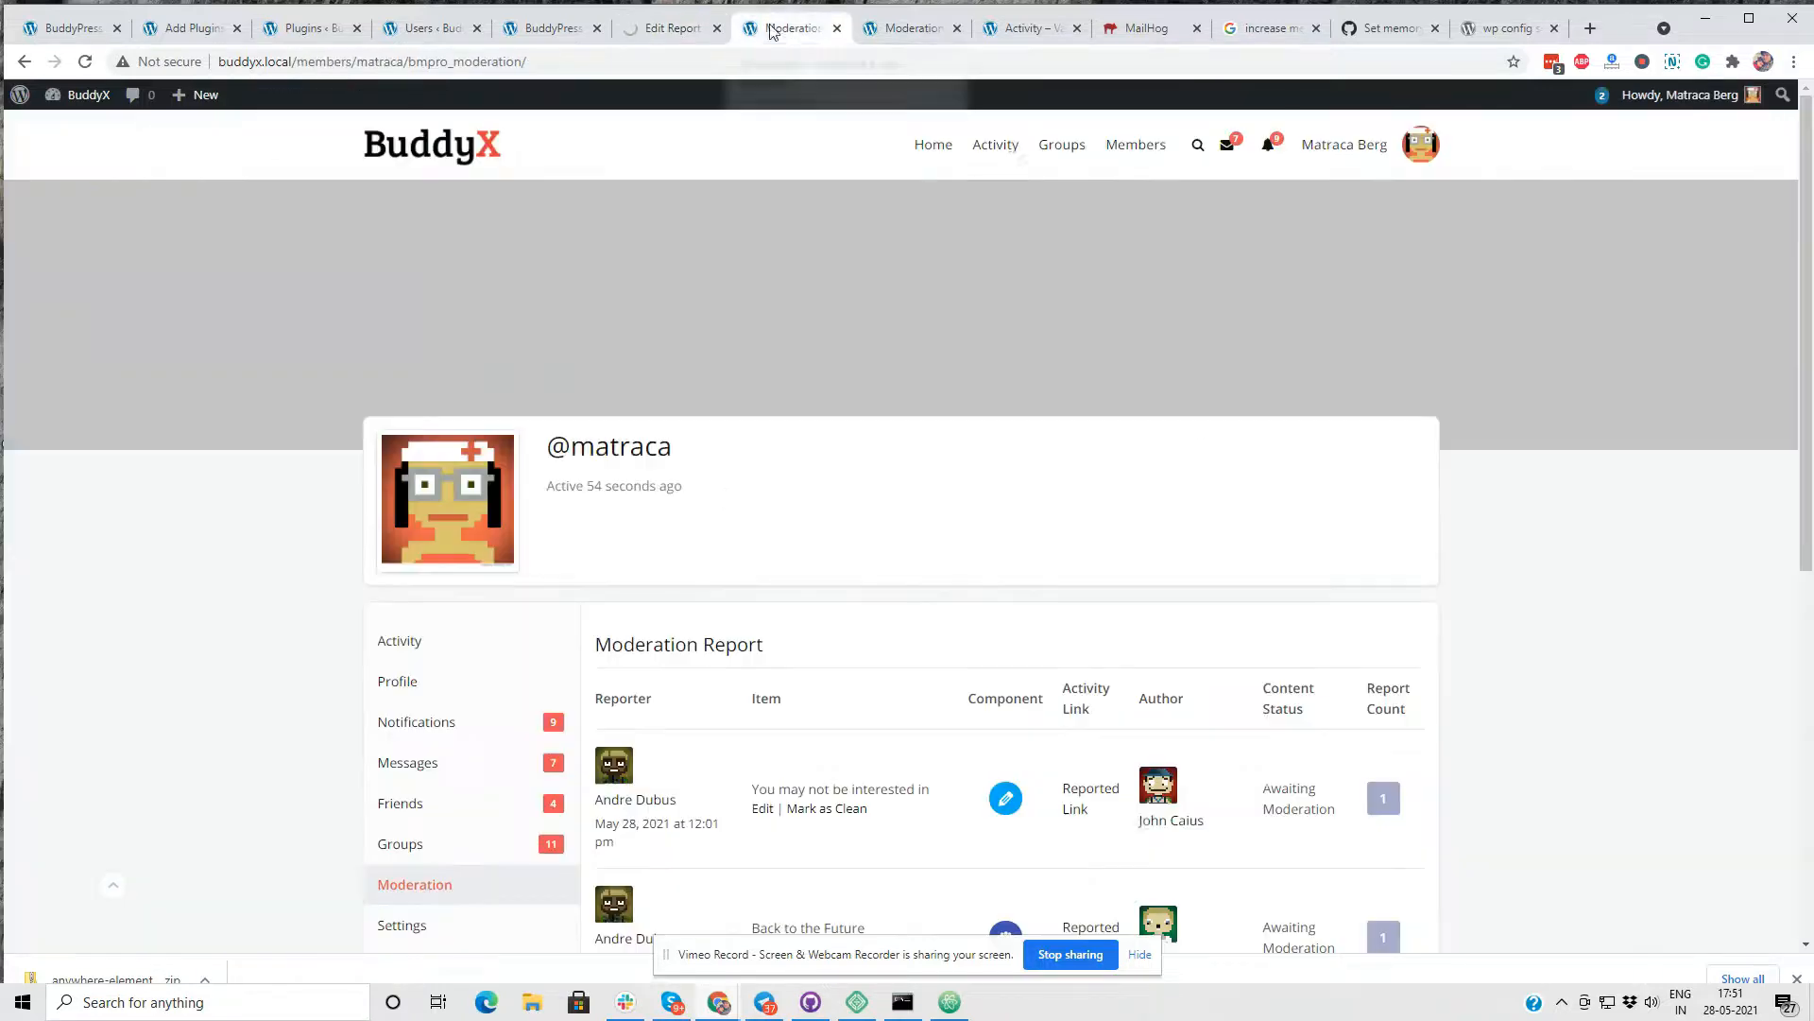
{"action": "left_click", "coordinate": [1123, 144]}
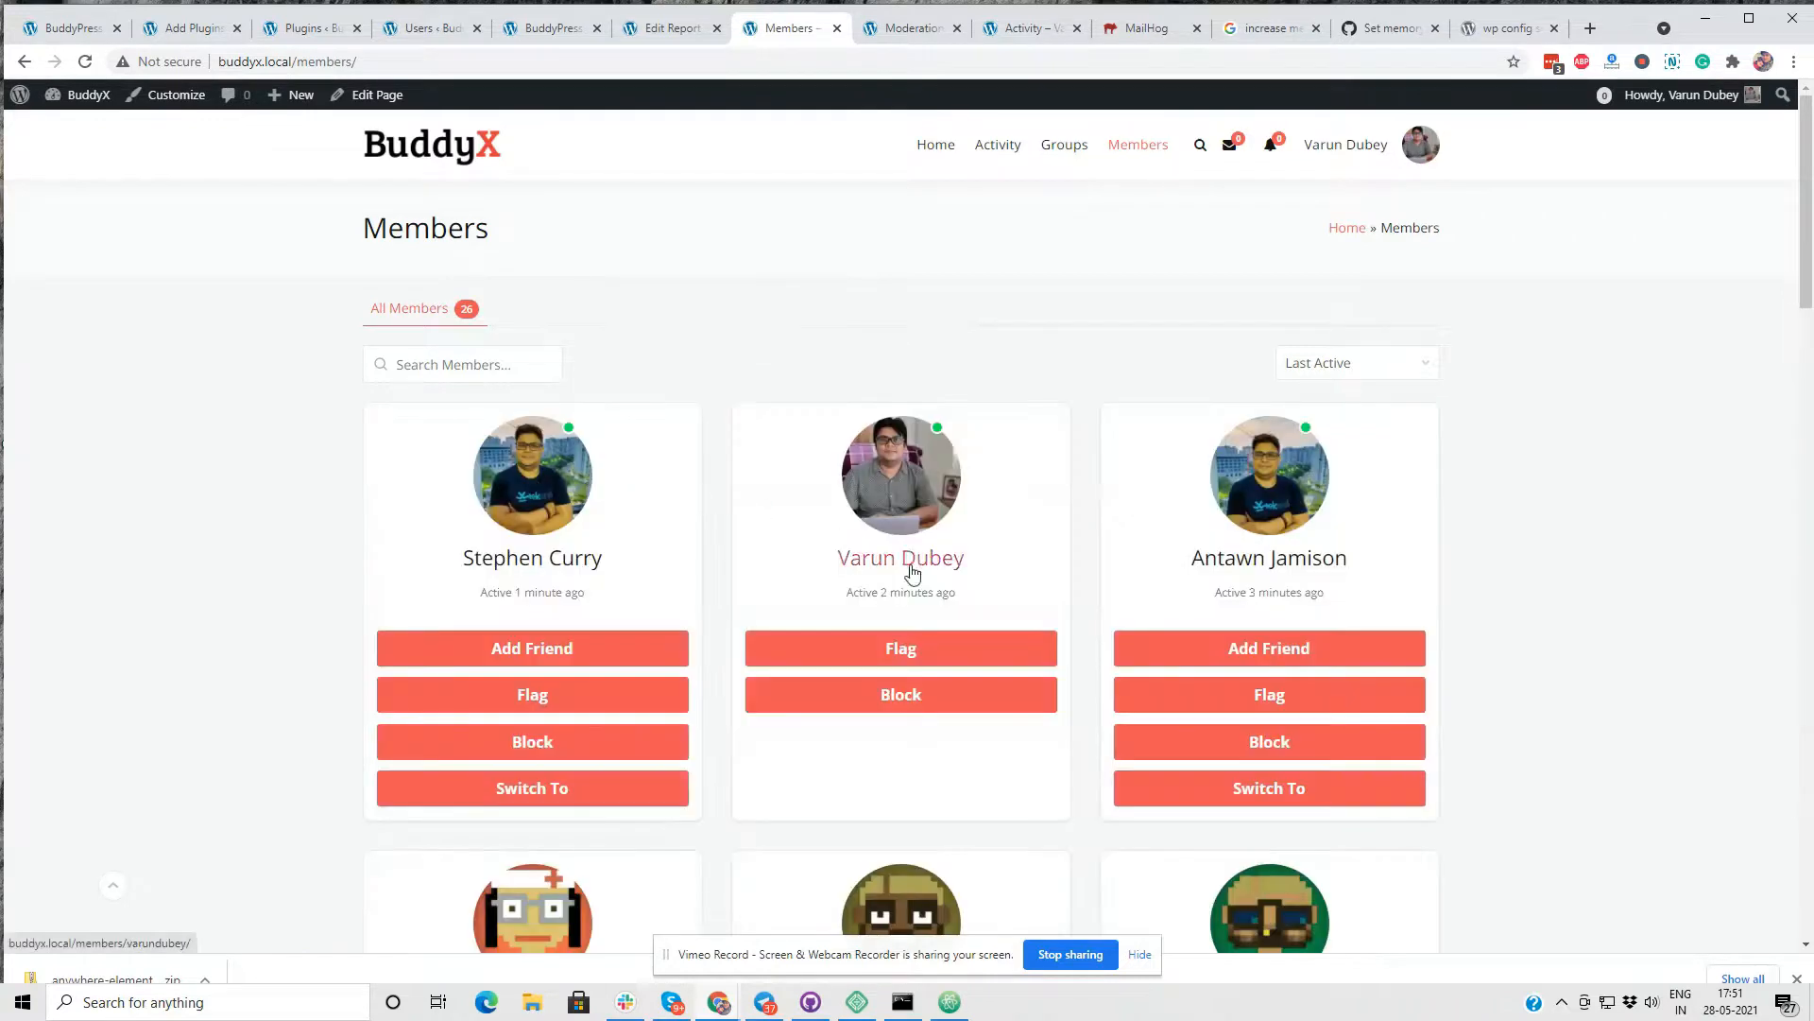
{"action": "left_click_drag", "start_coordinate": [578, 559], "coordinate": [425, 531]}
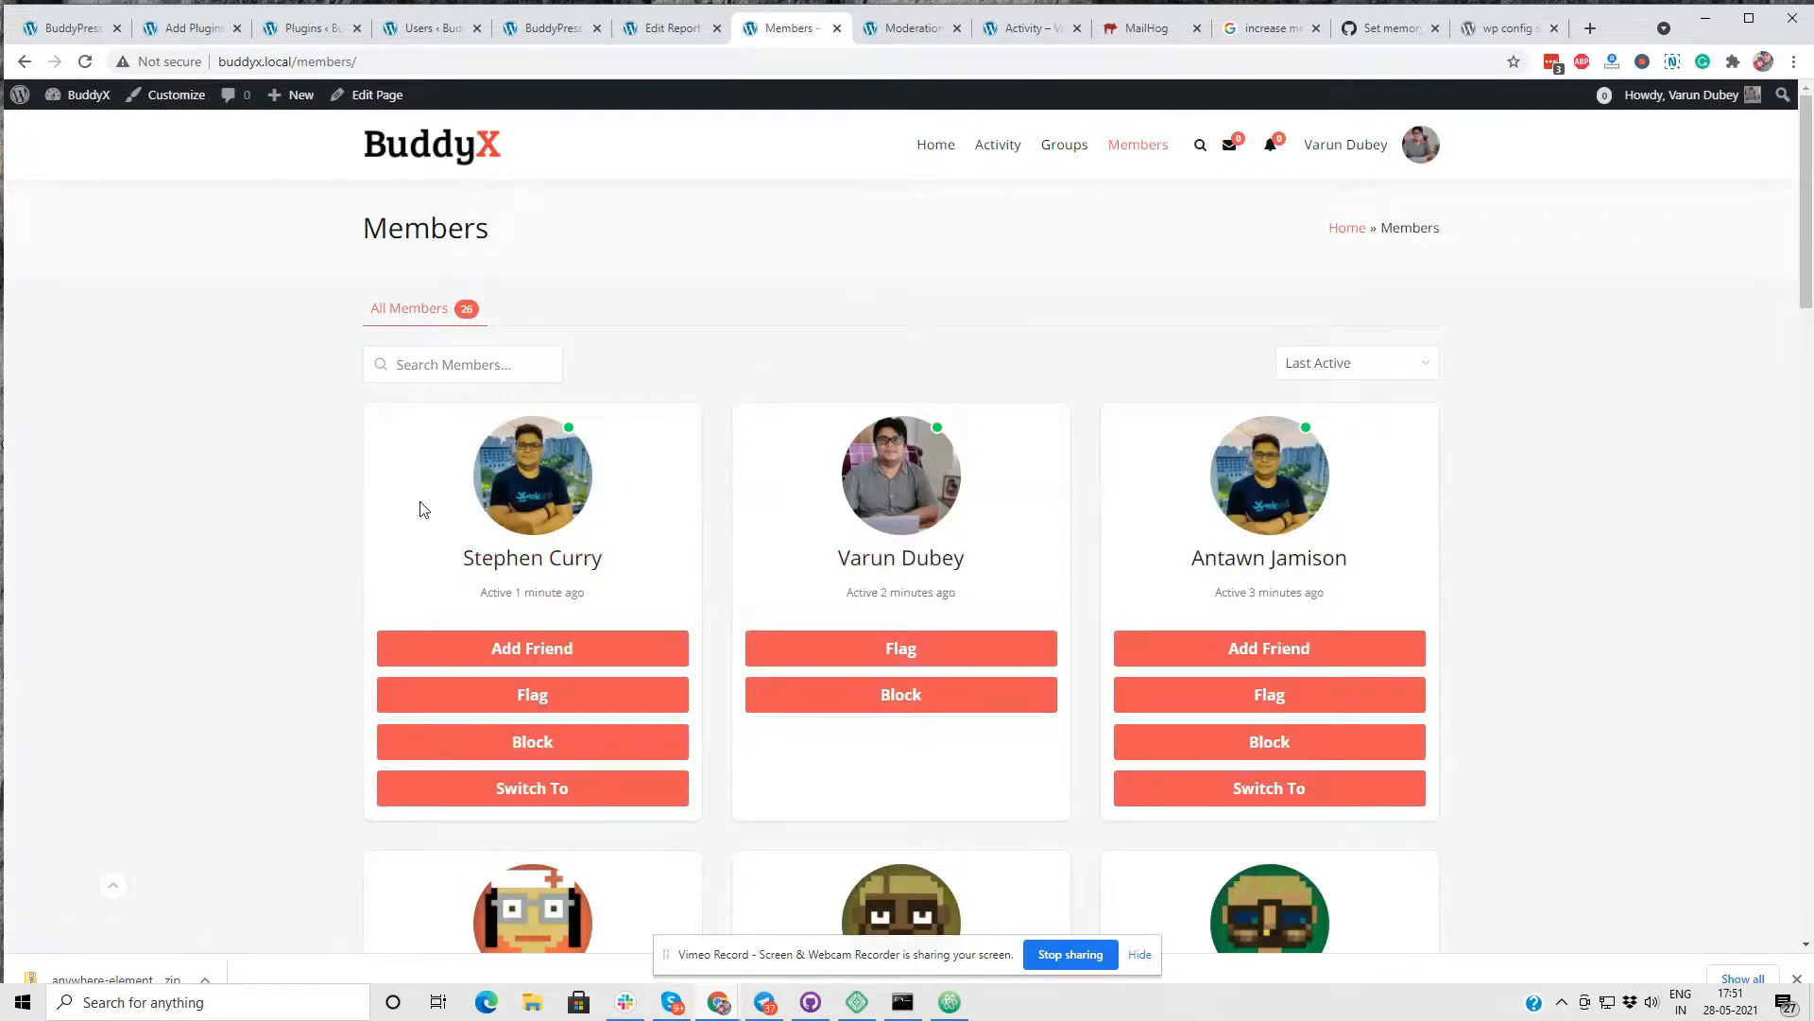
- Return to the avatar's report in the site admin and open the Moderation list
{"action": "left_click", "coordinate": [665, 31]}
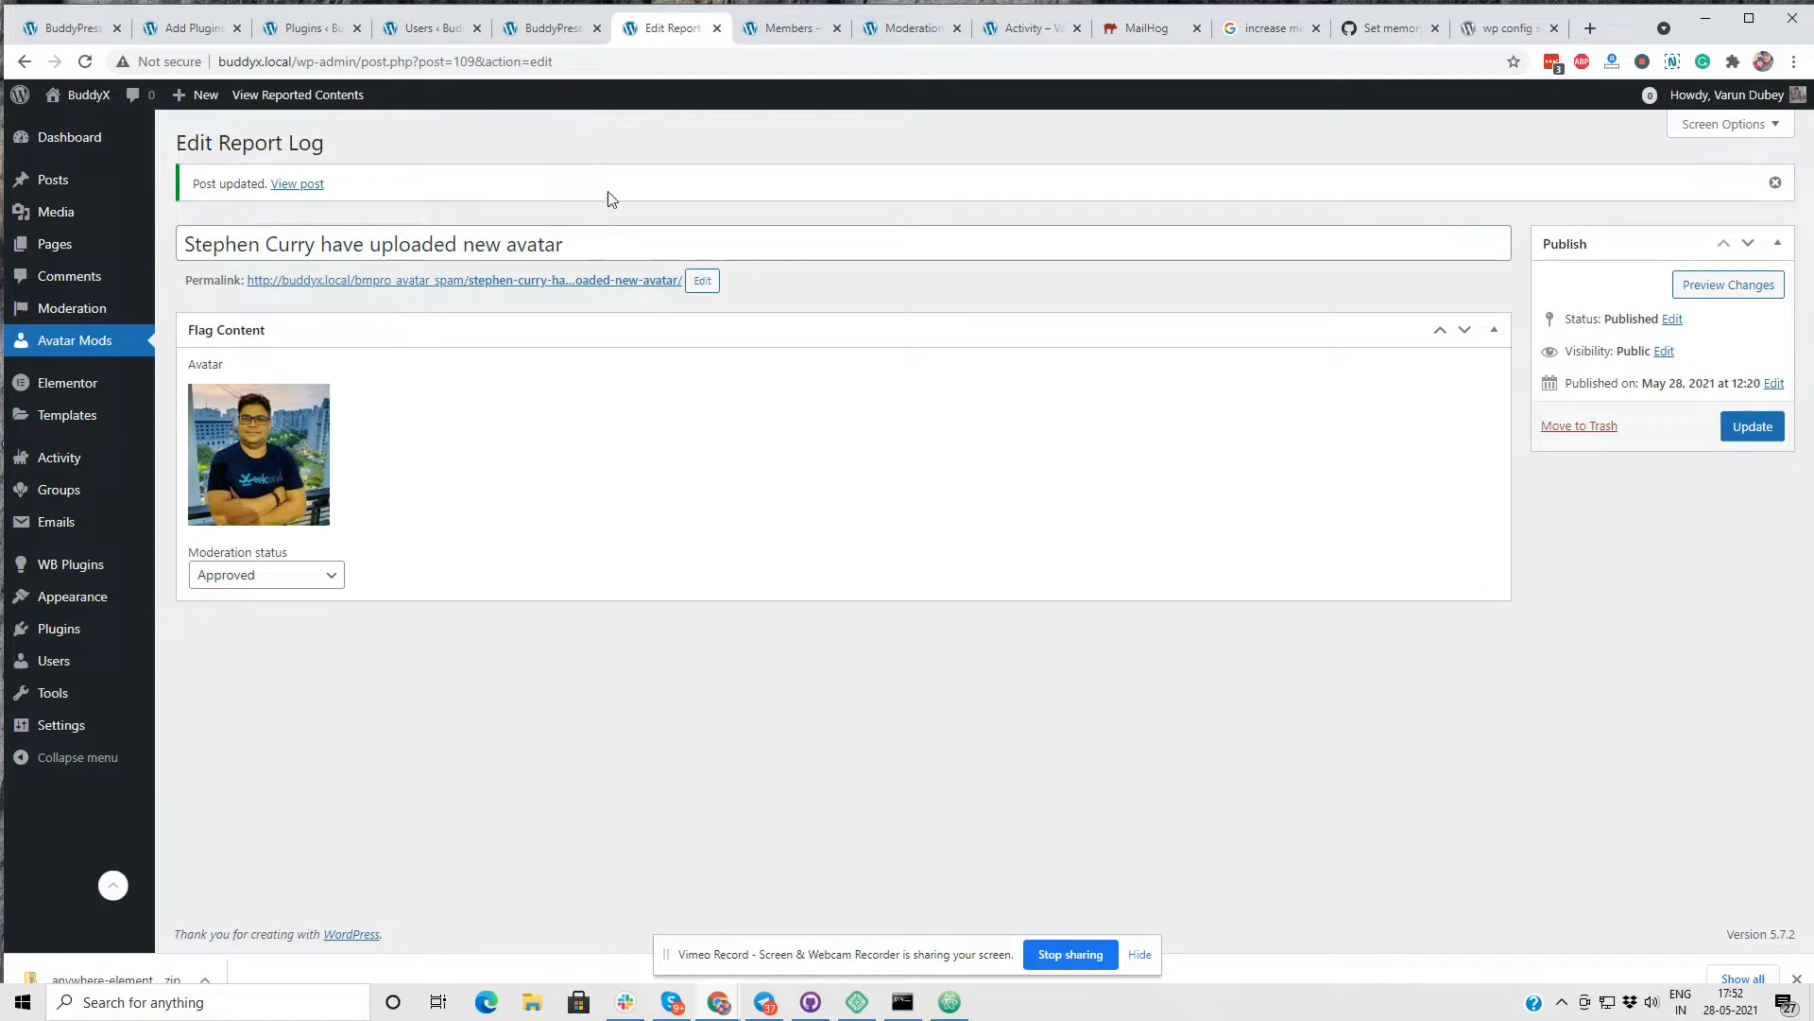
{"action": "left_click", "coordinate": [66, 309]}
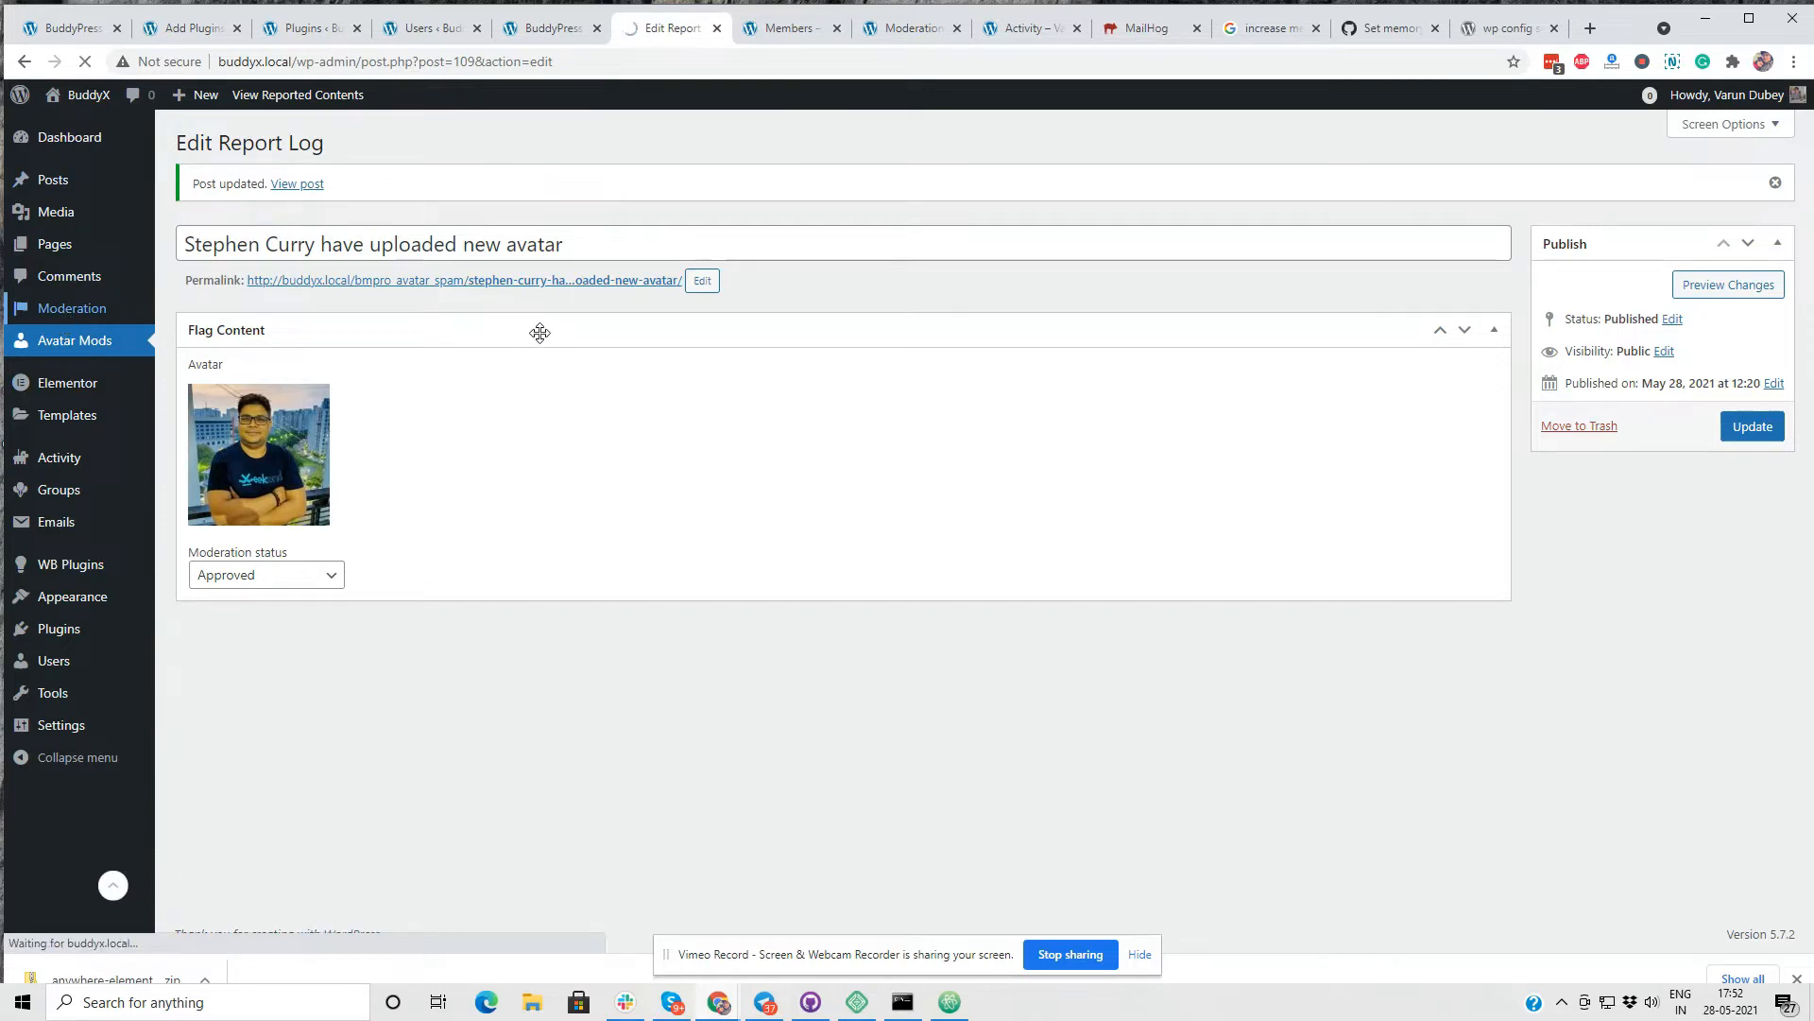